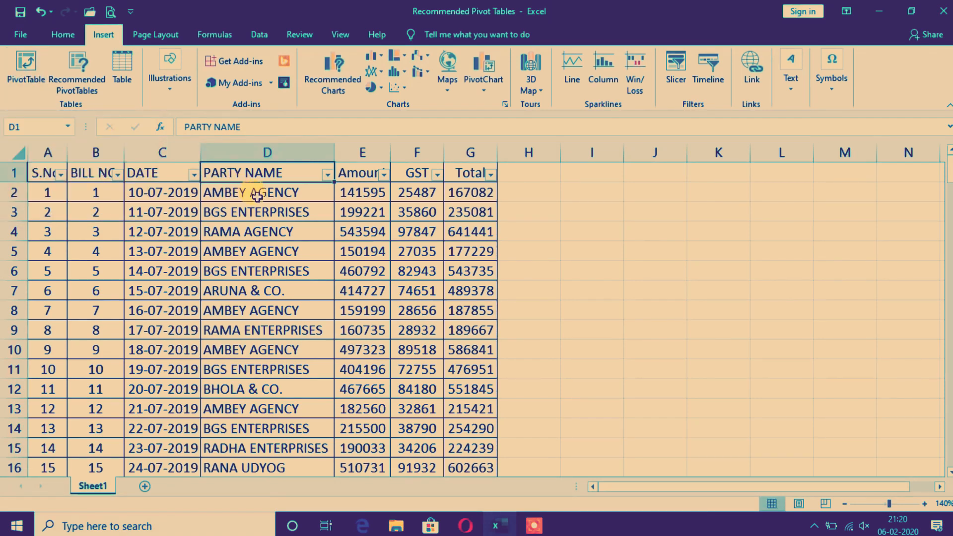
Step: Filter the PARTY NAME column to show only AMBEY AGENCY and select the Total column to read its sum
scroll(270, 305, "down", 12)
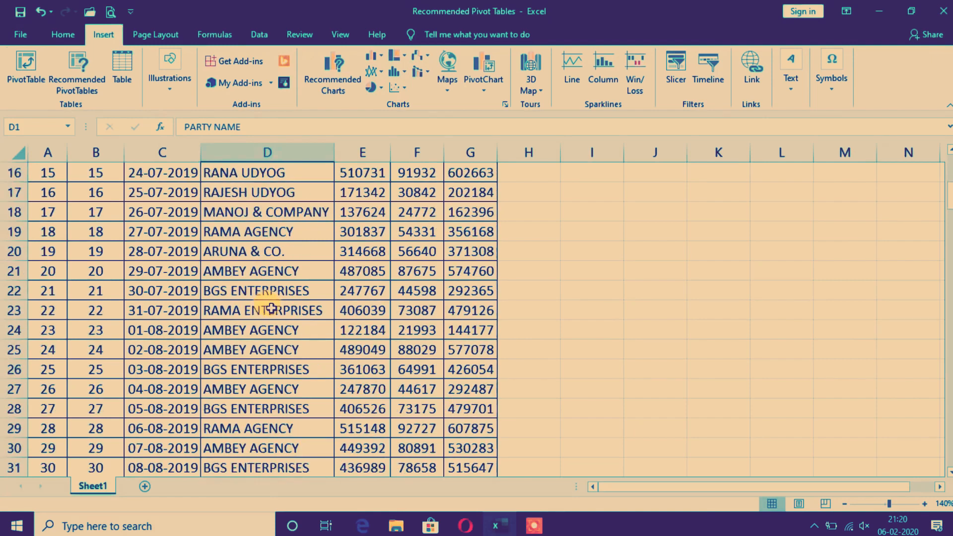
scroll(271, 307, "down", 18)
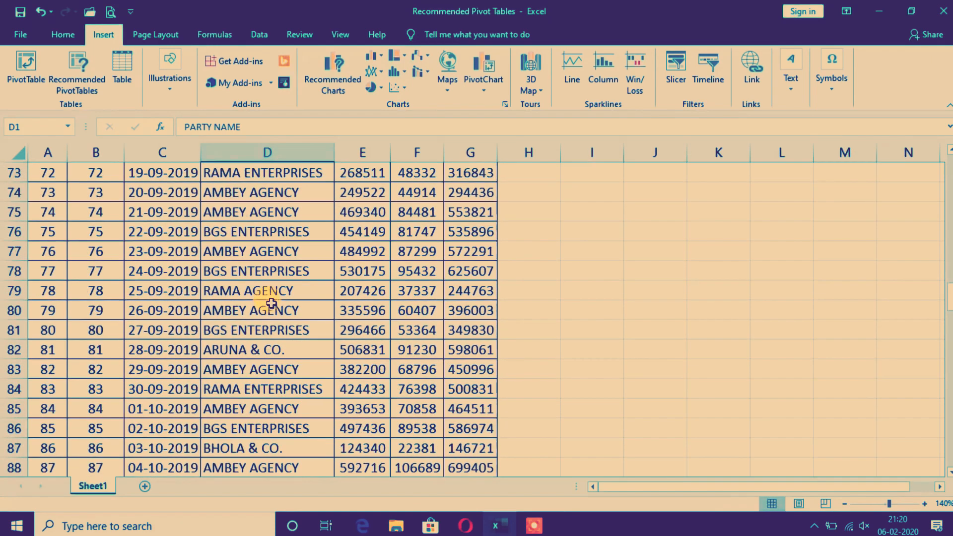
scroll(253, 310, "up", 14)
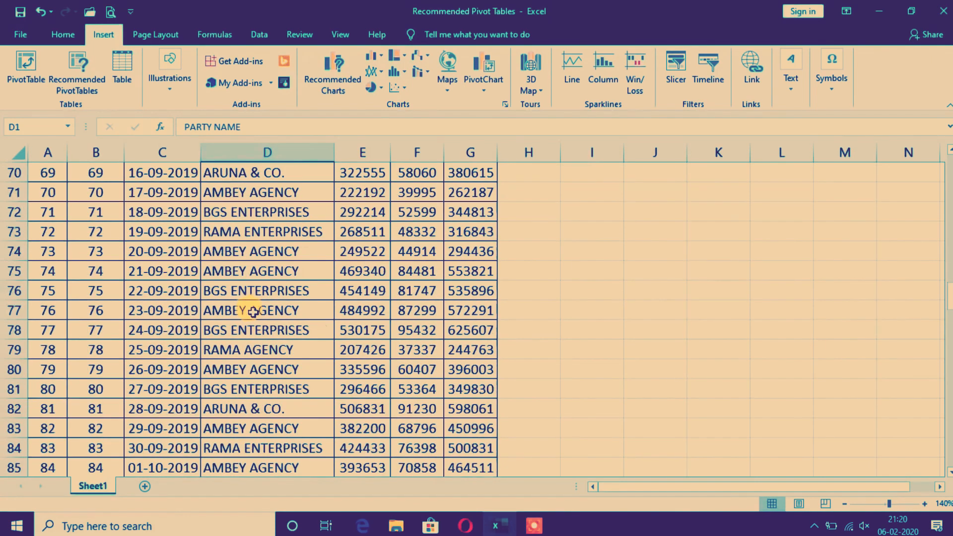
scroll(253, 311, "up", 16)
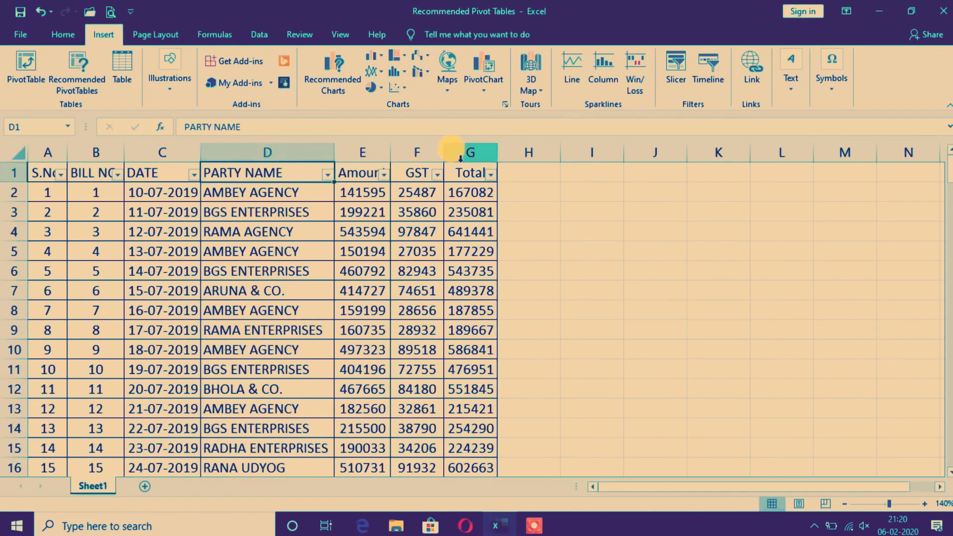
left_click(327, 175)
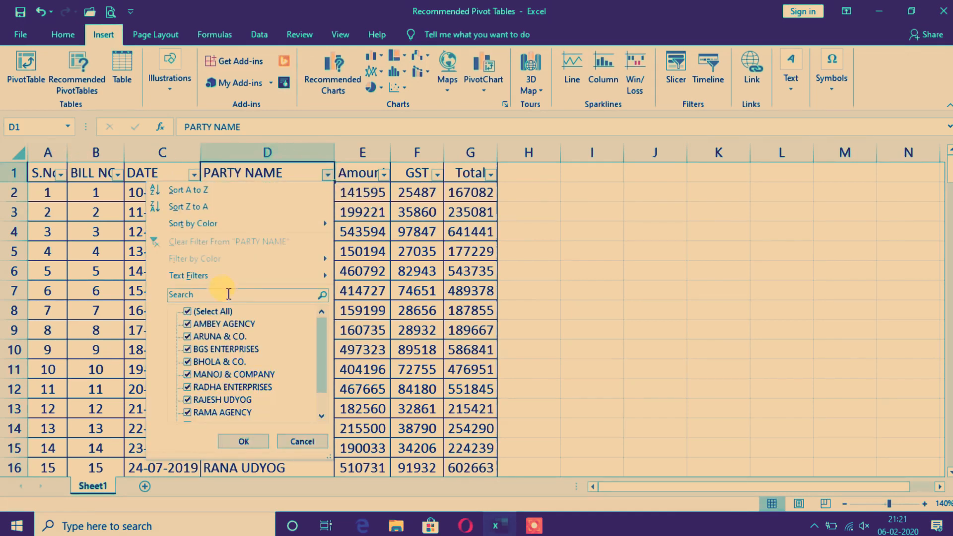
left_click(206, 312)
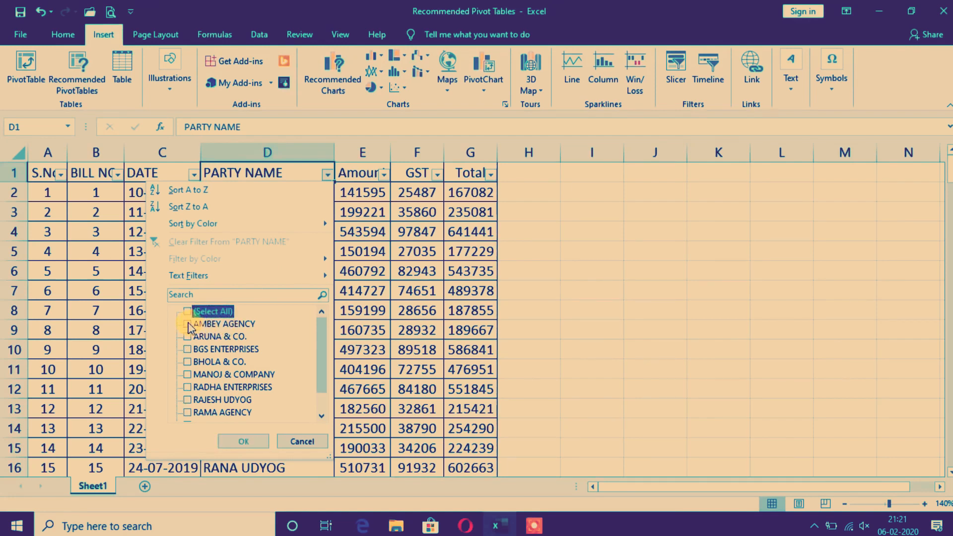
left_click(188, 325)
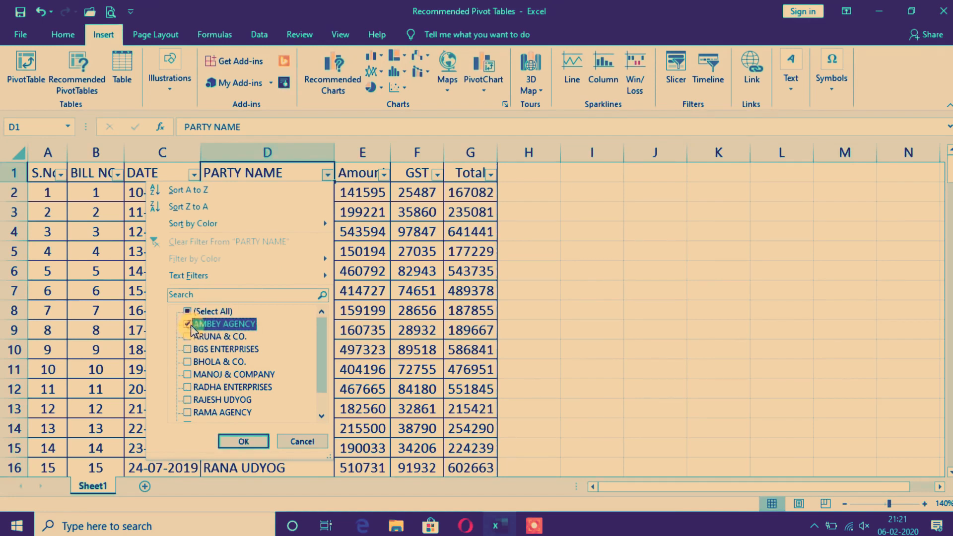
left_click(243, 441)
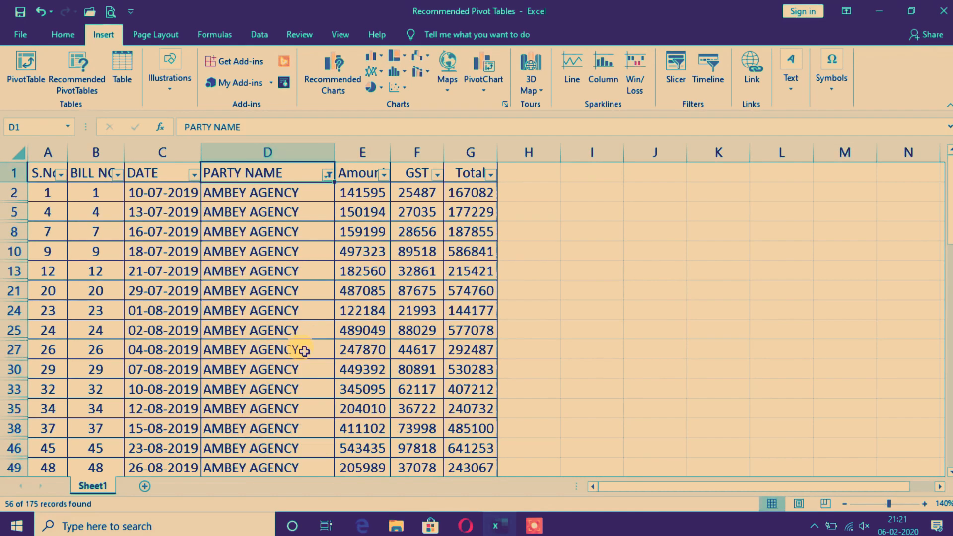
left_click(472, 149)
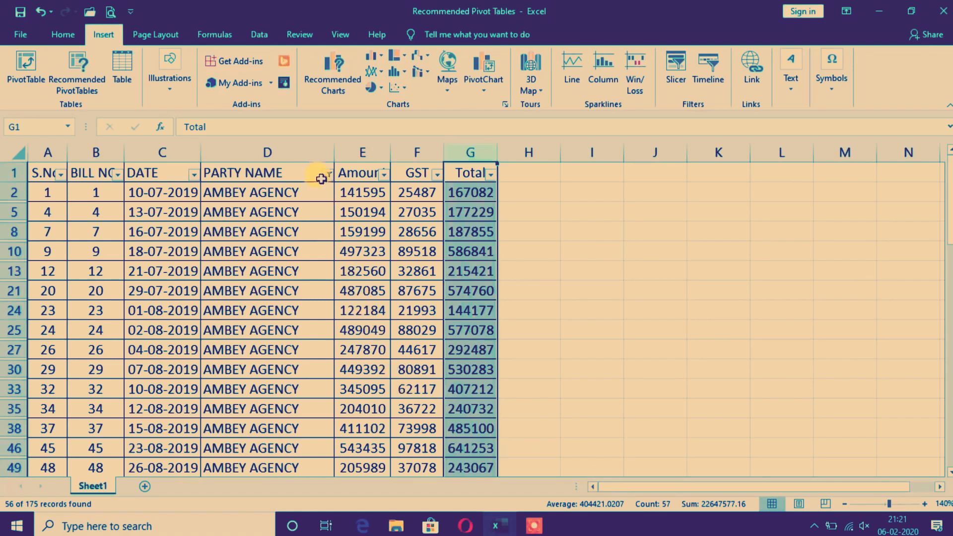
Step: Switch the PARTY NAME filter to only BGS ENTERPRISES and review the filtered records and the sum of their totals
left_click(328, 174)
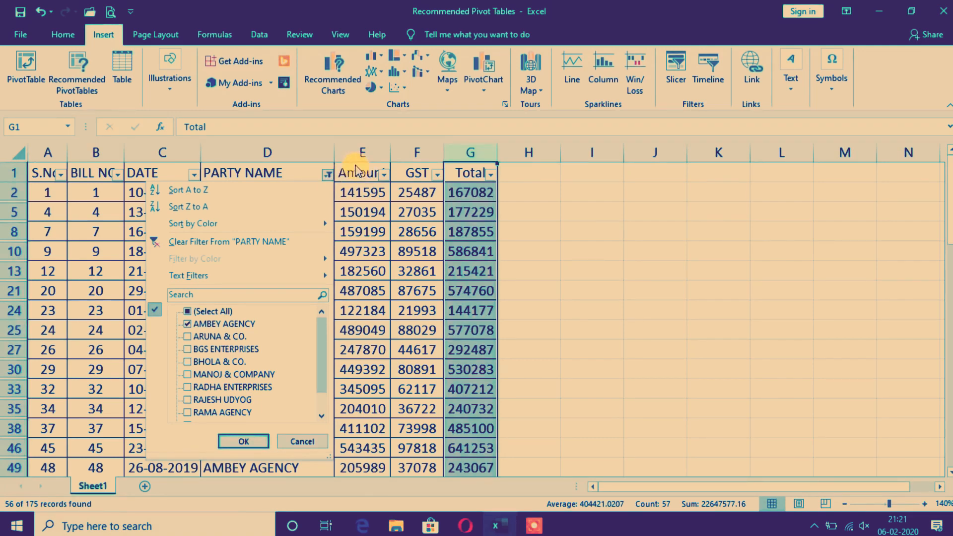
left_click(196, 328)
left_click(199, 350)
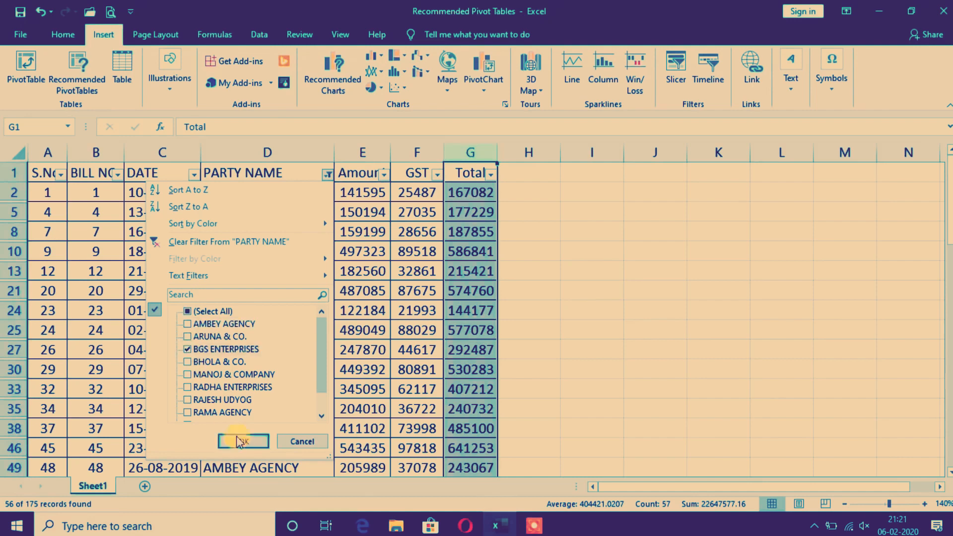
left_click(261, 444)
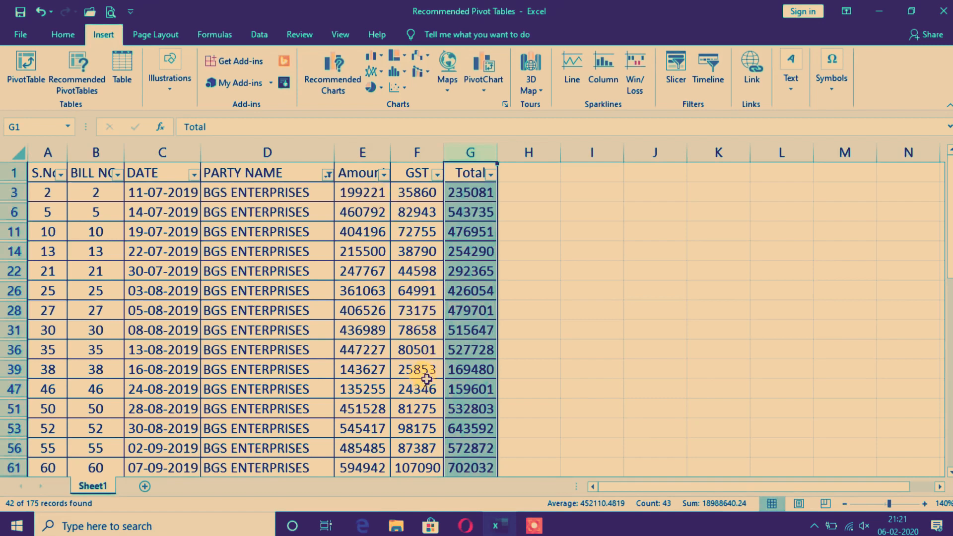
scroll(417, 407, "down", 5)
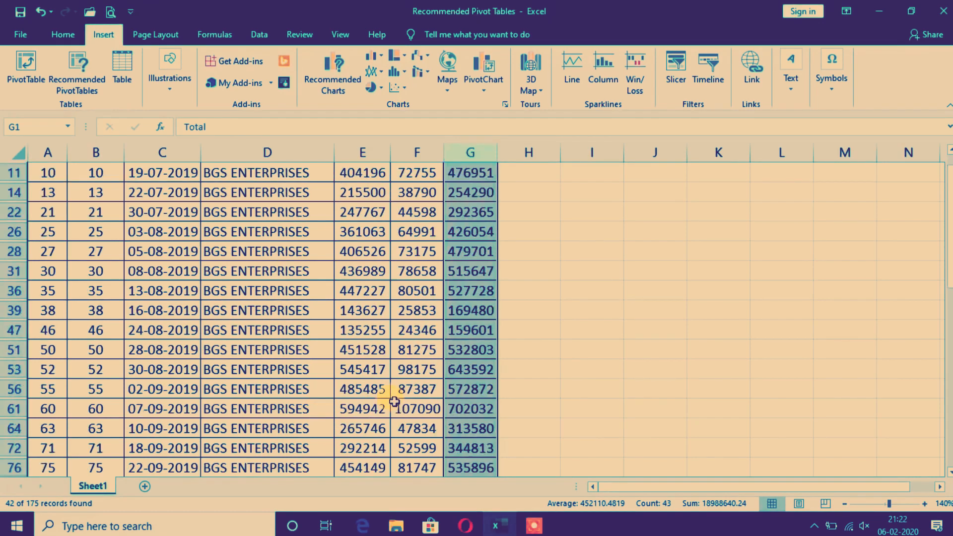
scroll(435, 408, "down", 7)
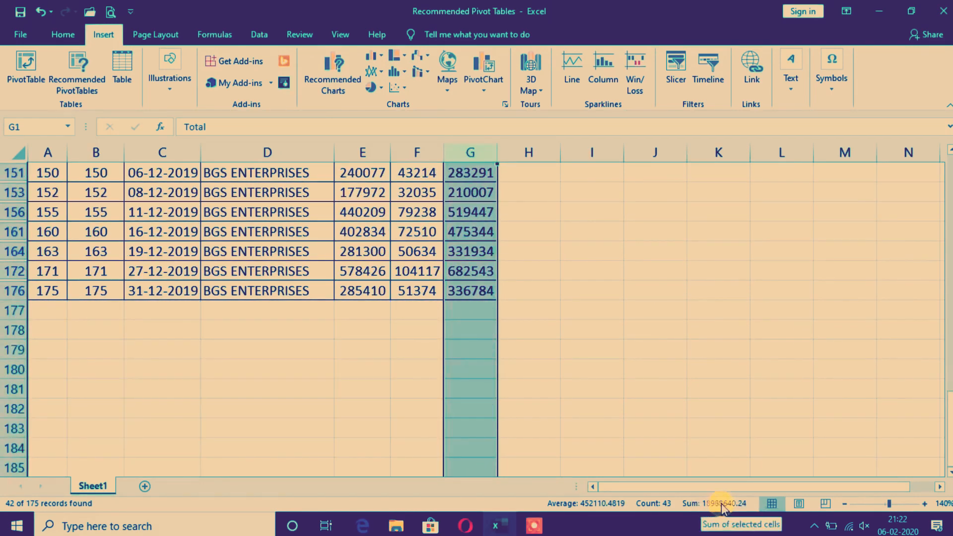
scroll(275, 318, "up", 4)
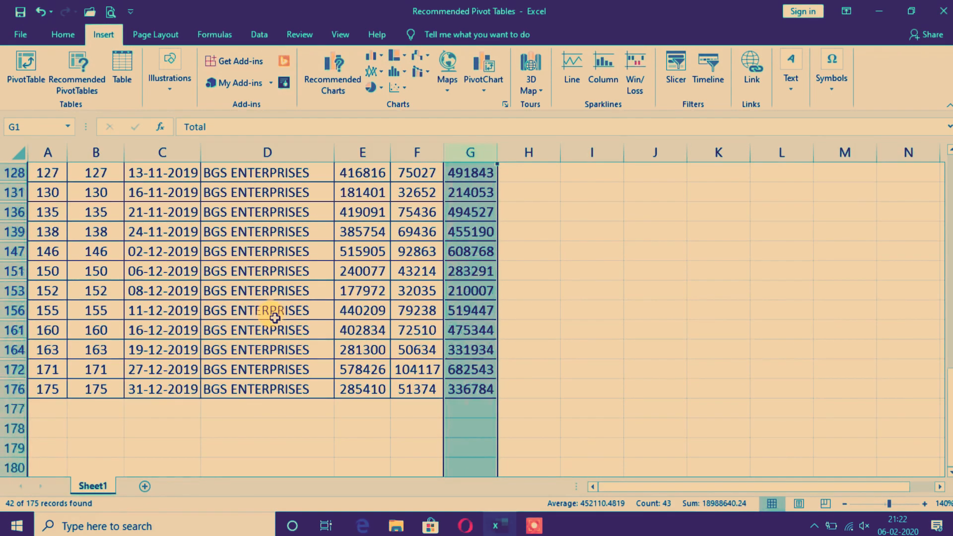
scroll(276, 317, "up", 8)
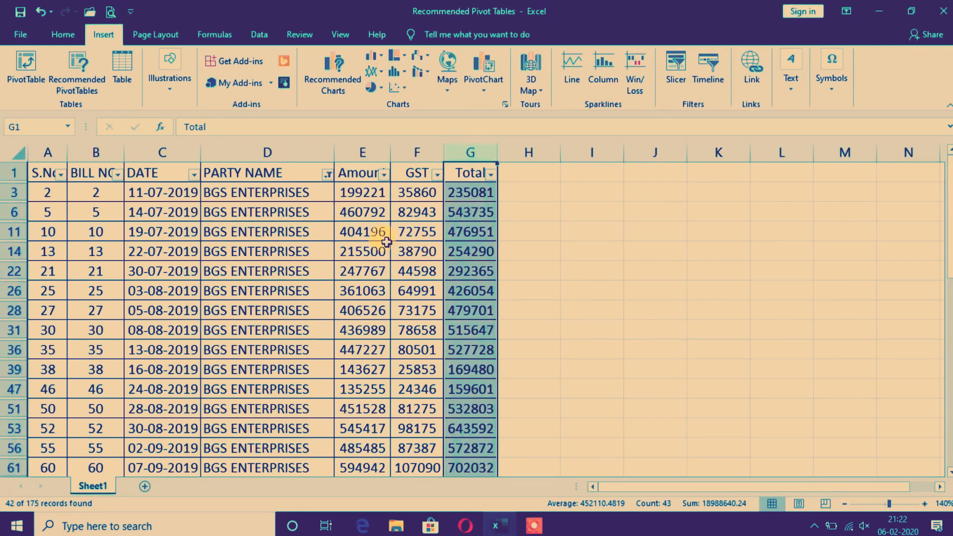
Step: Turn off the filter on the sales data so that all party records are shown
left_click(299, 175)
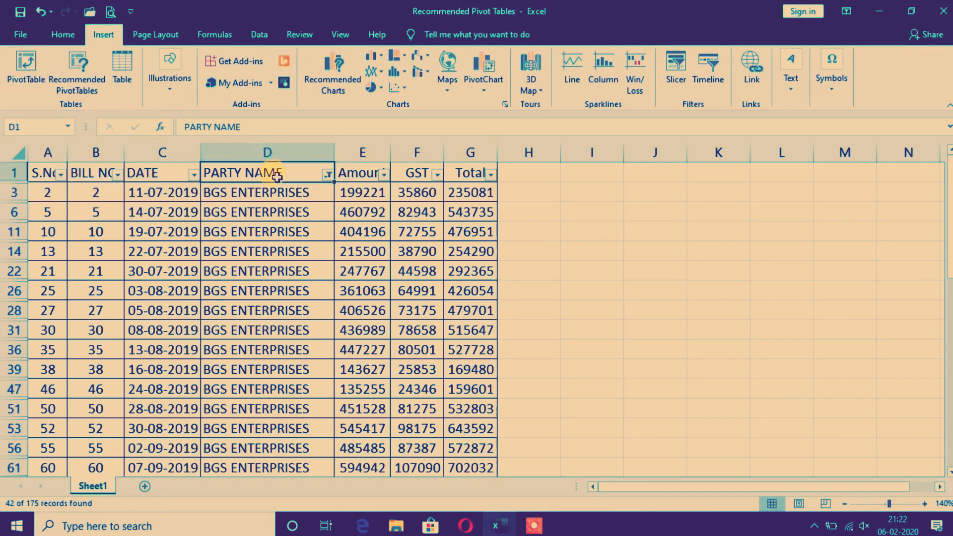
left_click(263, 35)
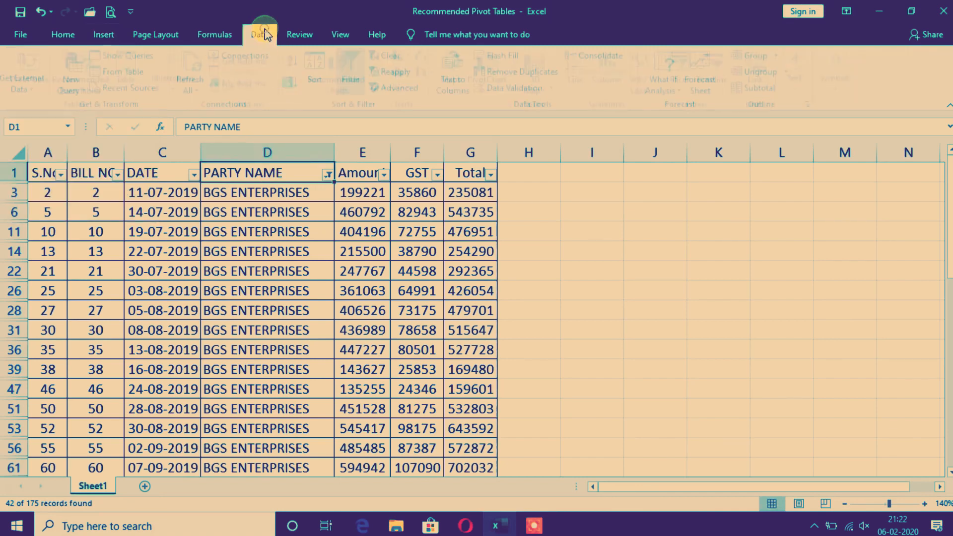
left_click(357, 67)
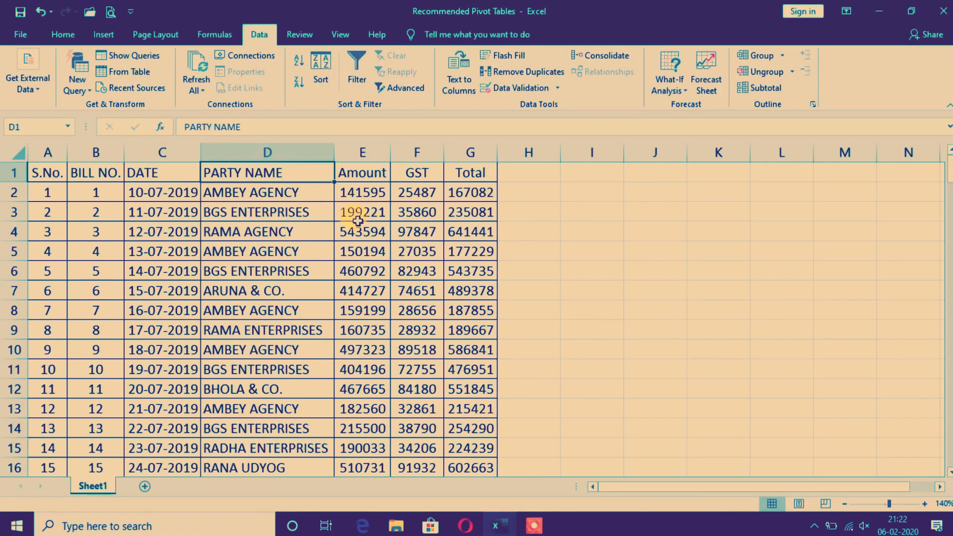
Step: Create a PivotTable from the range Sheet1!$A$1:$G$176 on a new worksheet
left_click(107, 36)
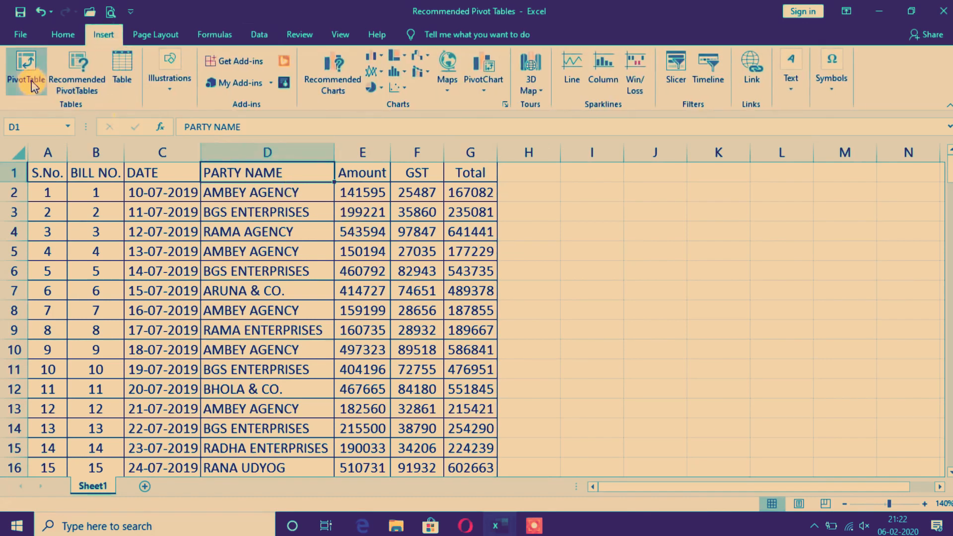
left_click(24, 63)
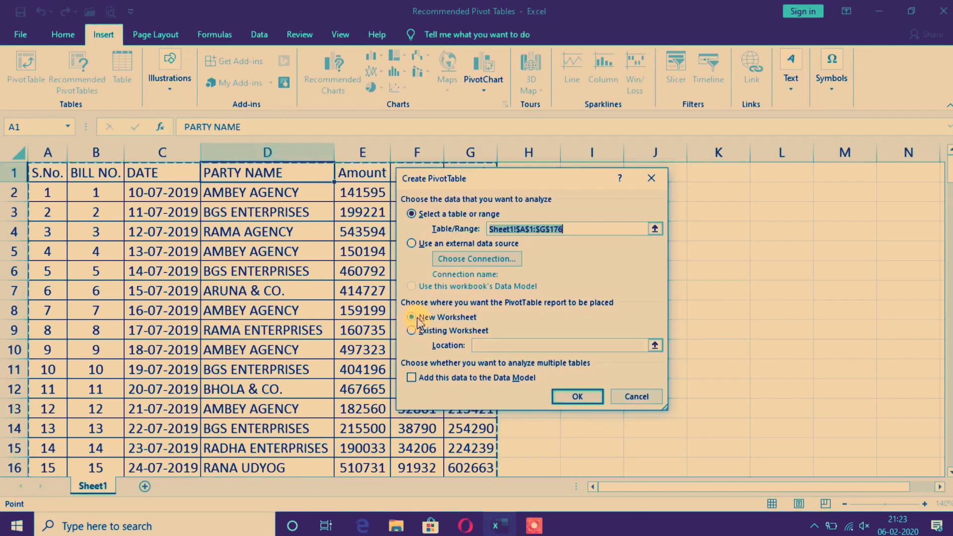
left_click(579, 396)
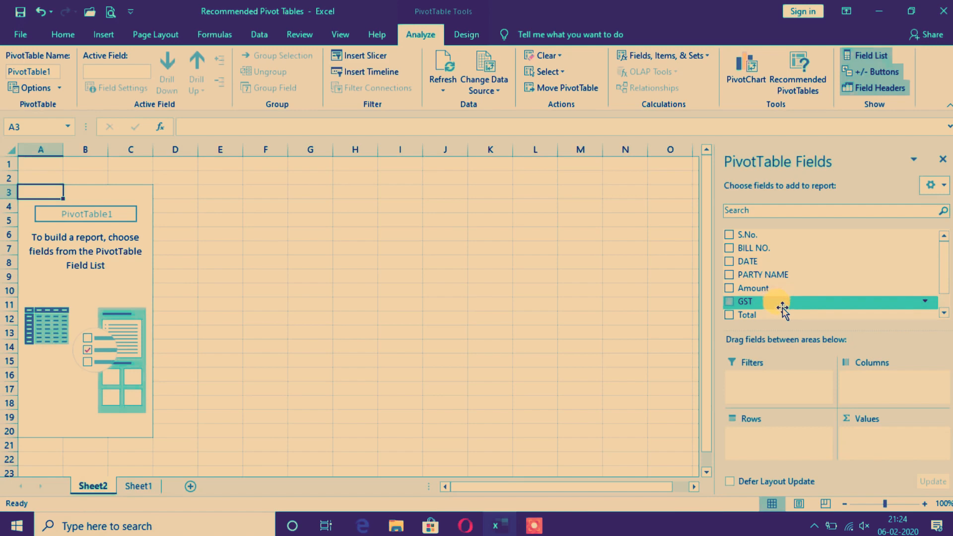
Step: Add PARTY NAME as the pivot table's rows and Amount, GST and Total as summed values
left_click(729, 275)
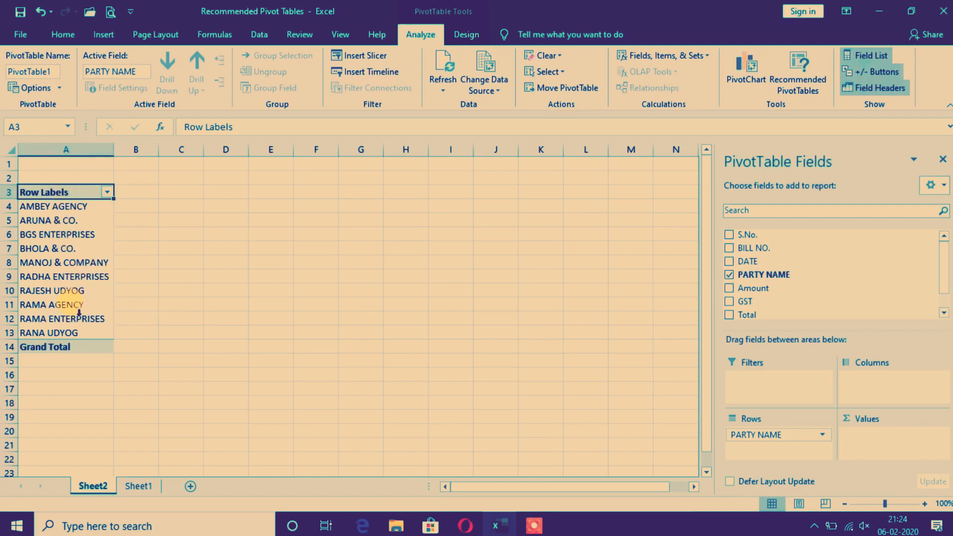
left_click(728, 289)
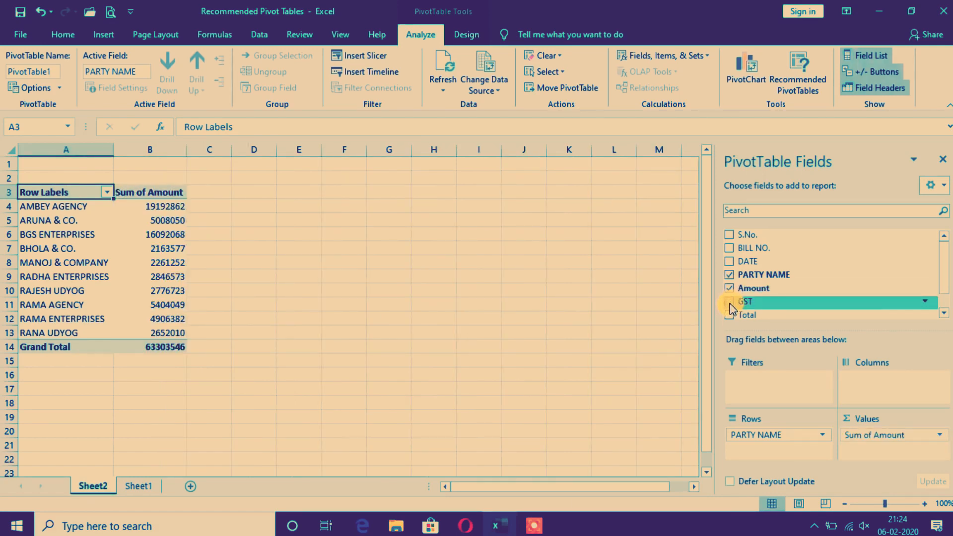
left_click(729, 302)
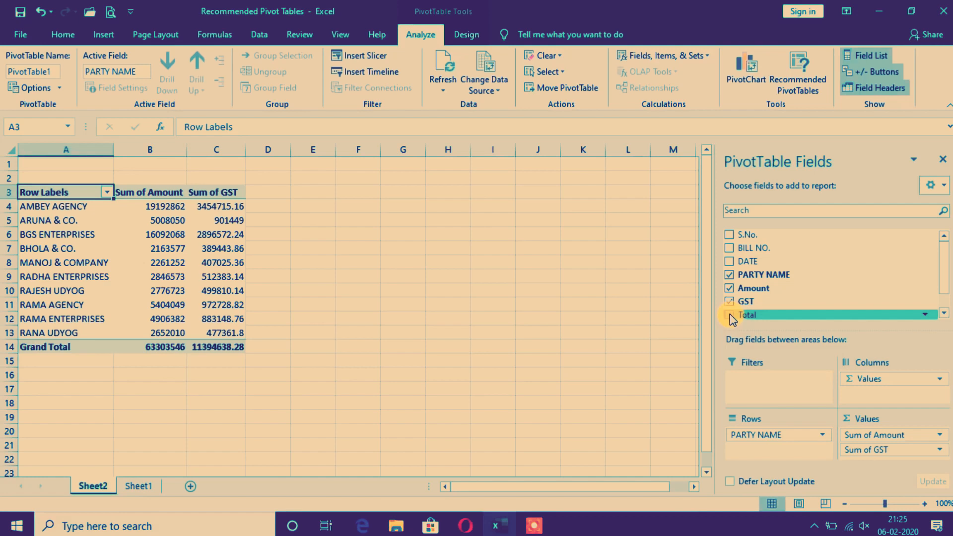
left_click(730, 316)
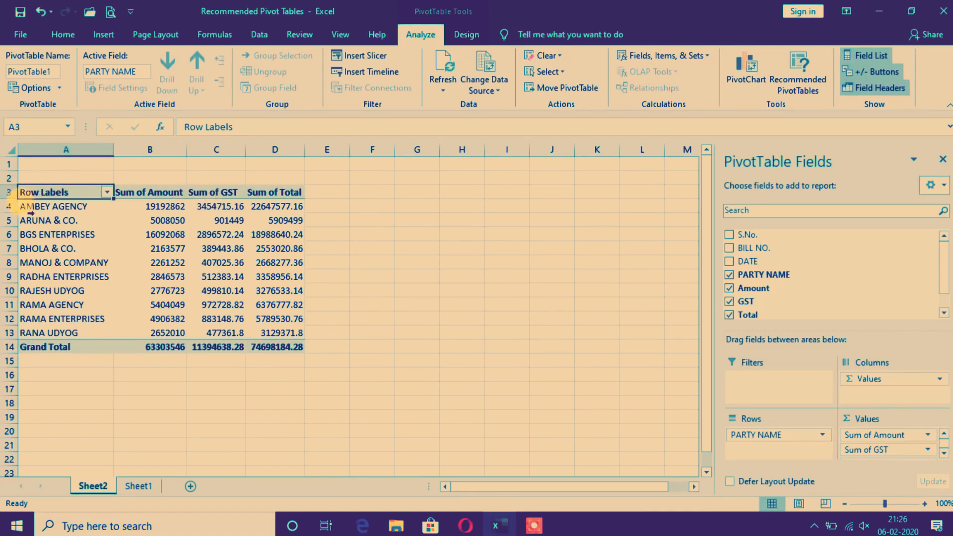
Step: Examine the grand totals in the pivot table and select the BHOLA & CO. row to read its sums
mouse_move(194, 350)
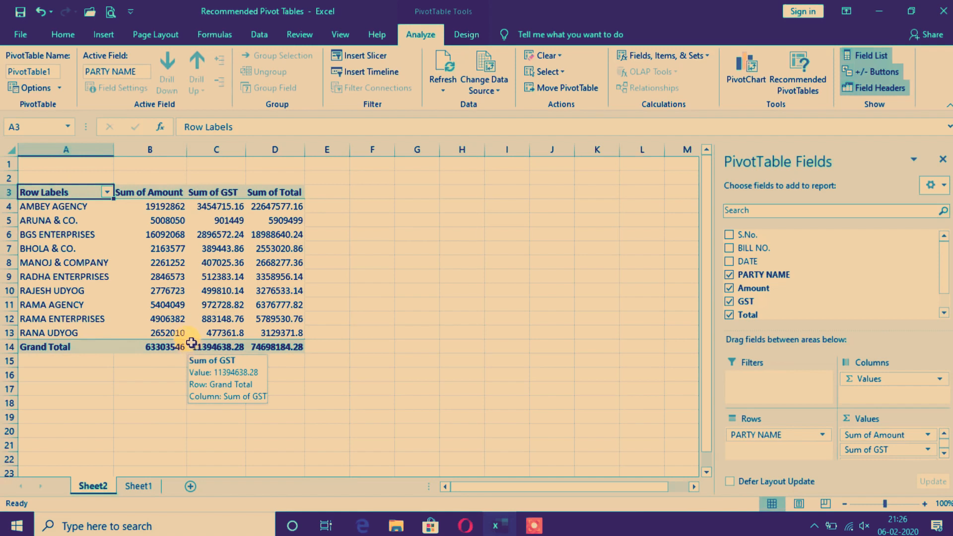
mouse_move(164, 249)
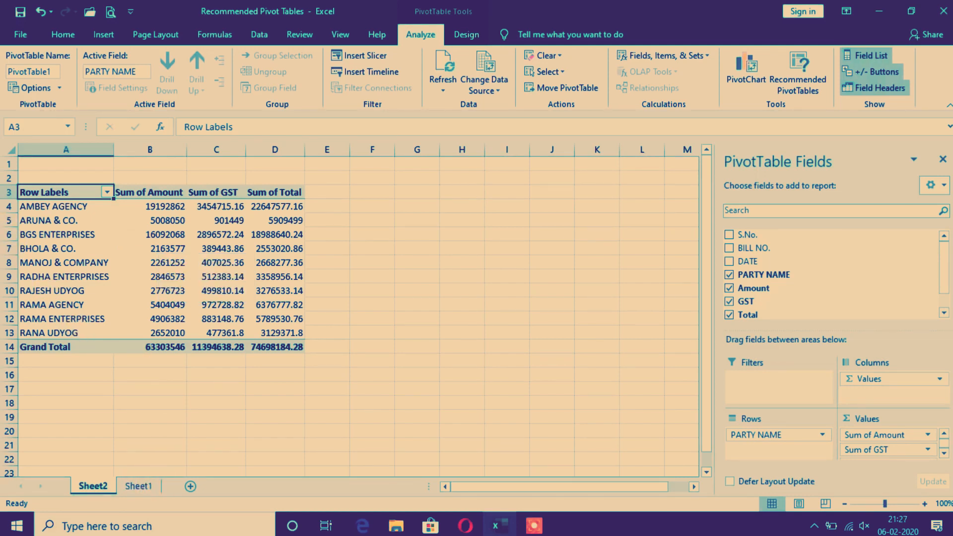
left_click(9, 248)
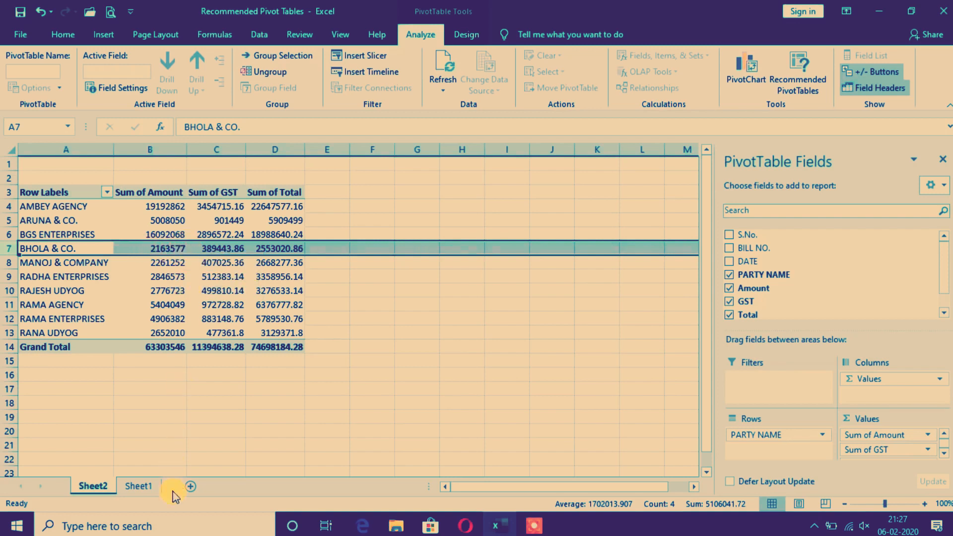
Step: Turn on filtering for the Sheet1 data and filter the PARTY NAME column to only BHOLA & CO
left_click(137, 487)
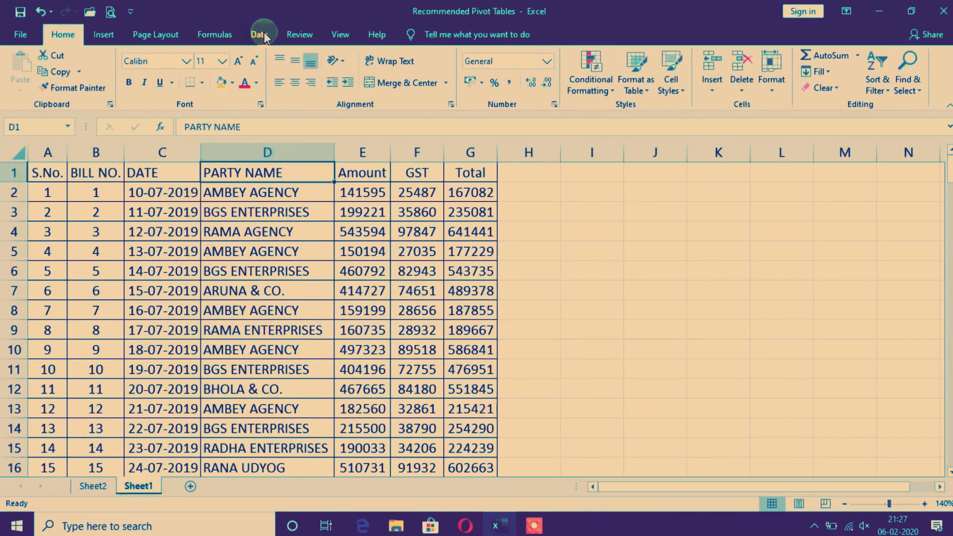
left_click(258, 34)
left_click(354, 74)
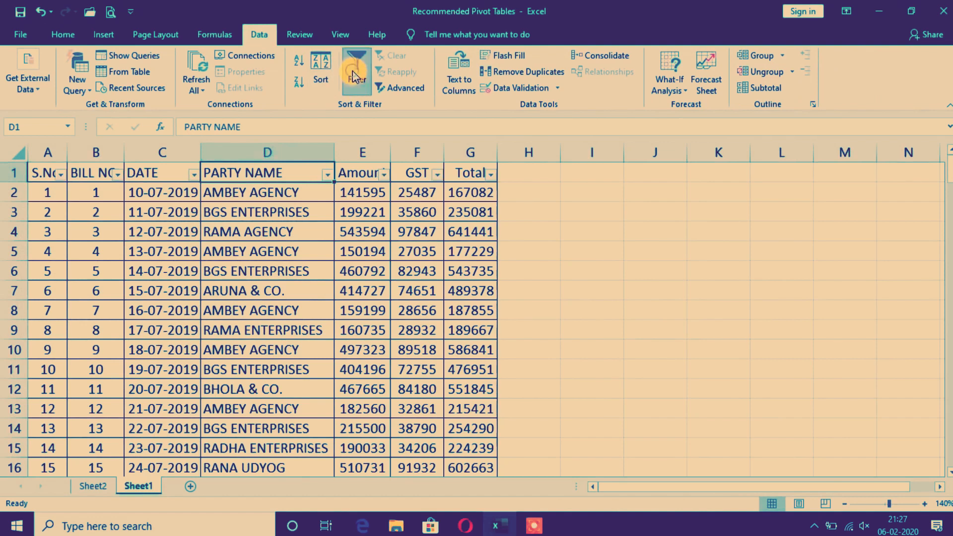
left_click(328, 175)
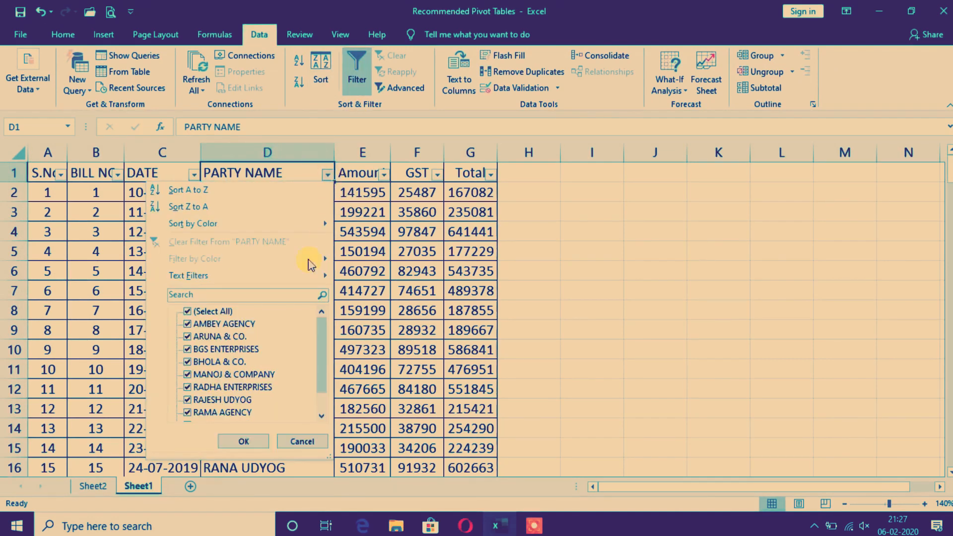
left_click(206, 311)
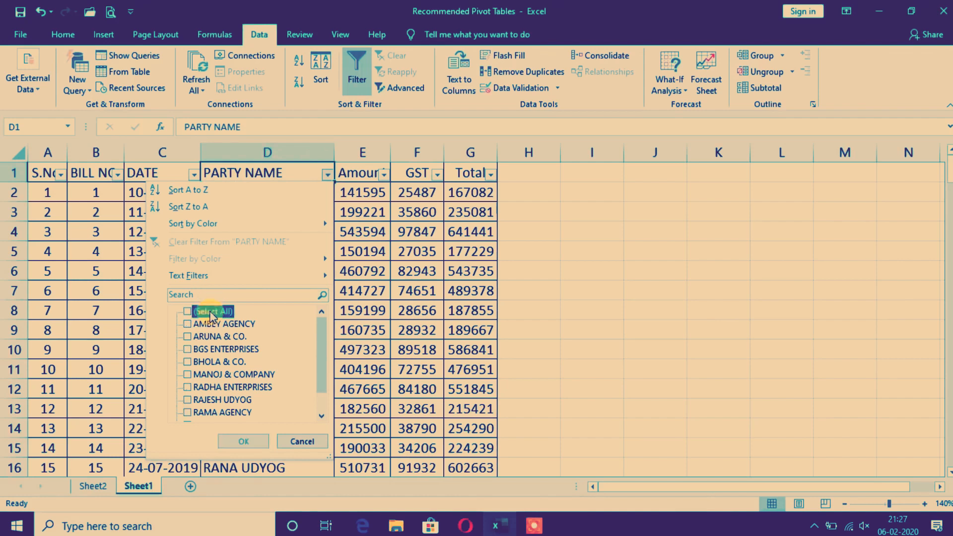
left_click(214, 363)
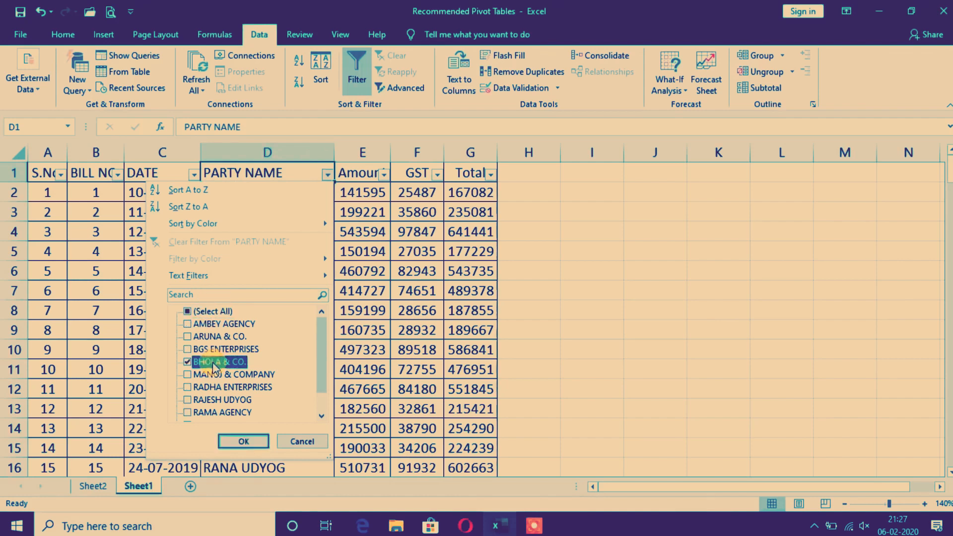
left_click(244, 441)
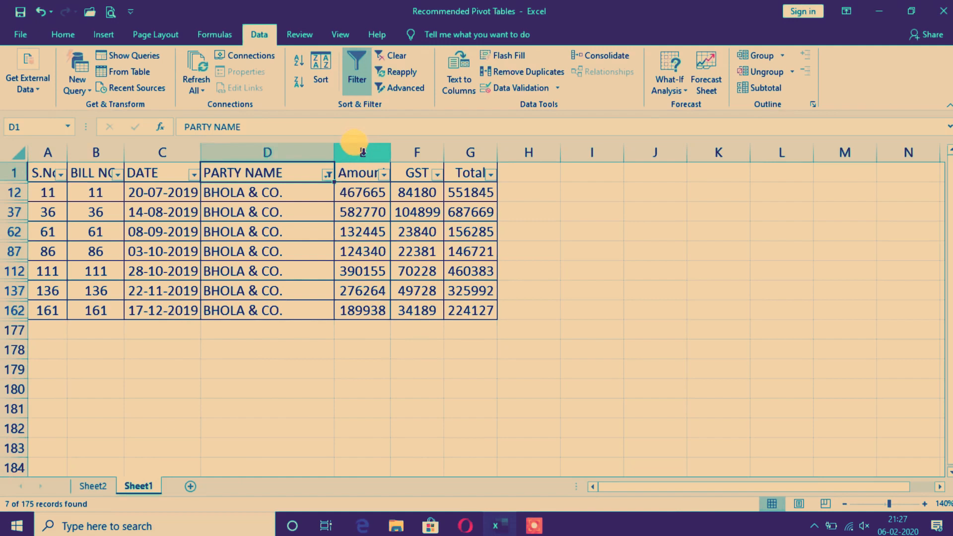
Step: Compare the Amount, GST and Total column sums of the filtered Sheet1 data with the BHOLA & CO. row of the Sheet2 pivot table
left_click(363, 151)
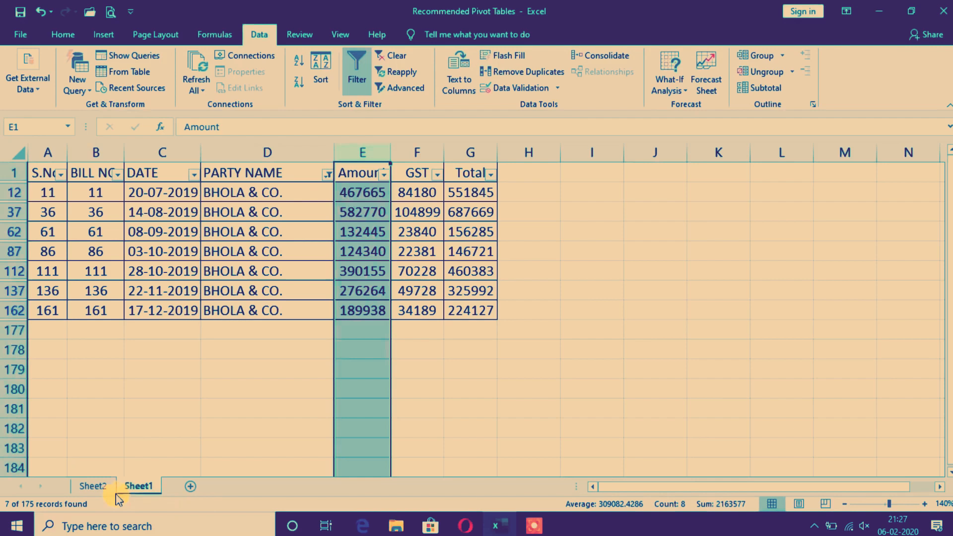
left_click(92, 489)
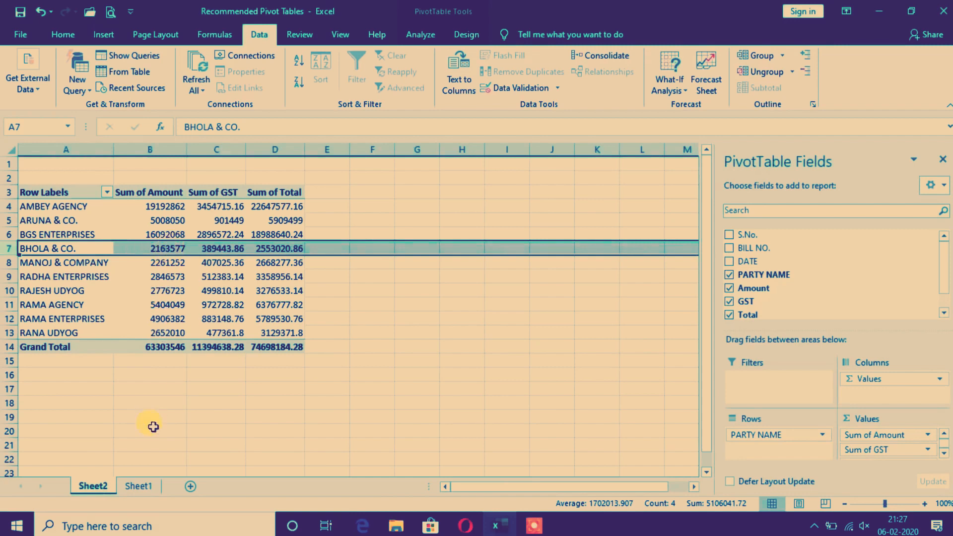
left_click(145, 488)
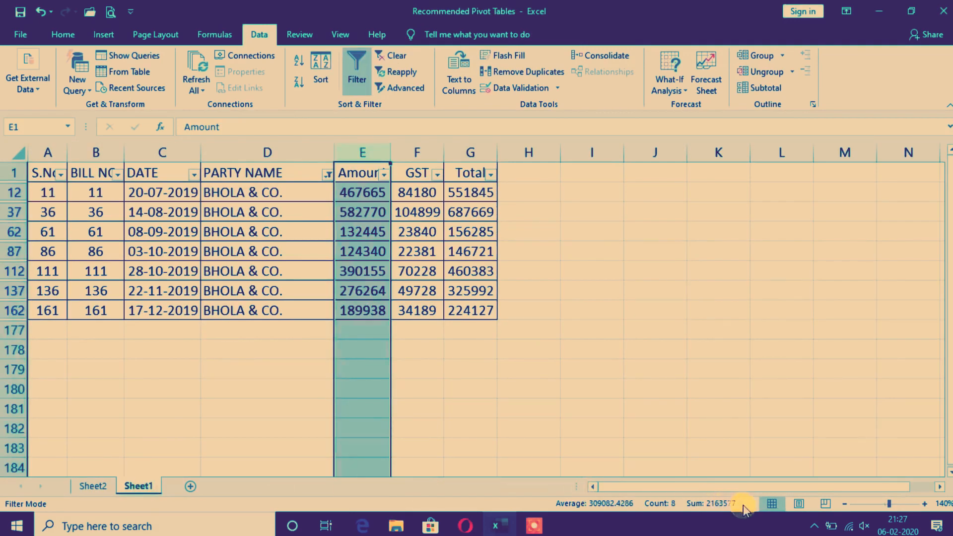
left_click(409, 146)
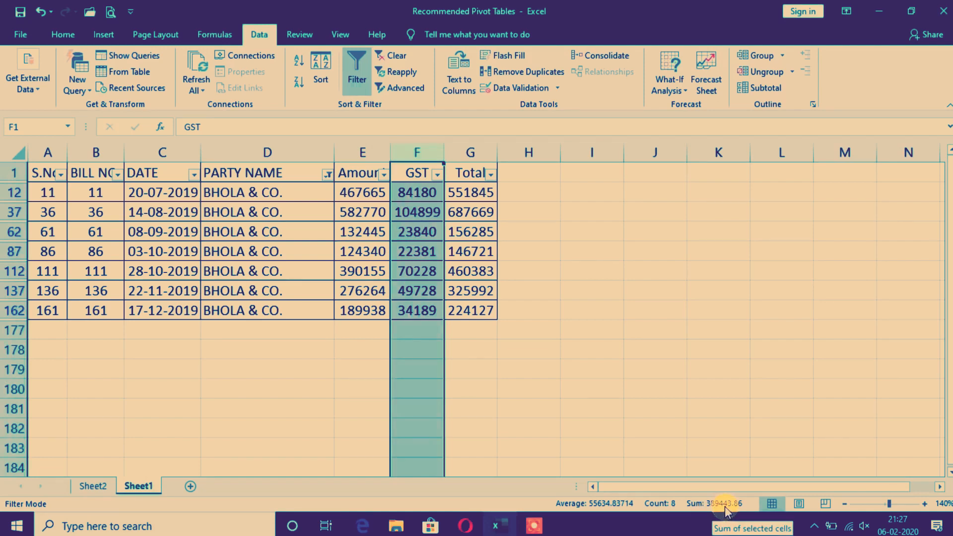
left_click(94, 486)
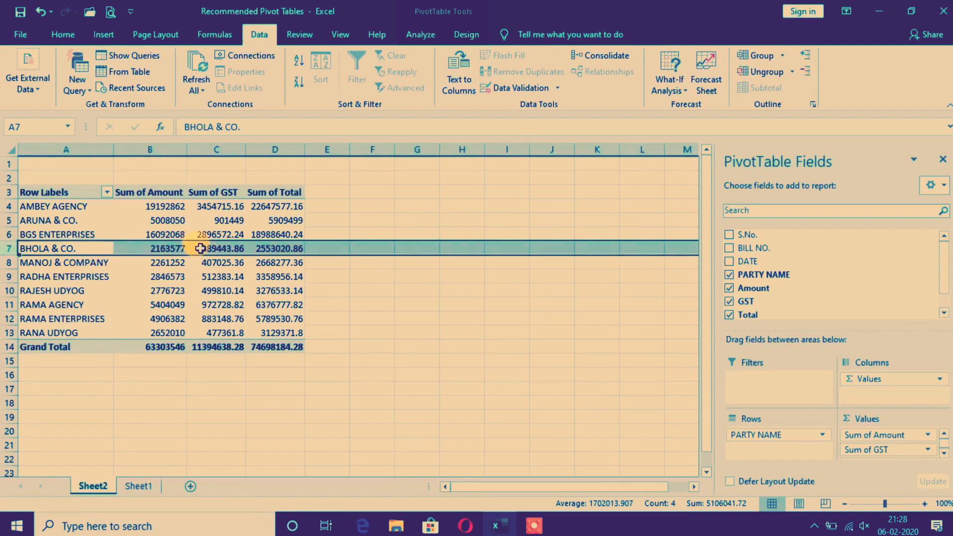
mouse_move(202, 260)
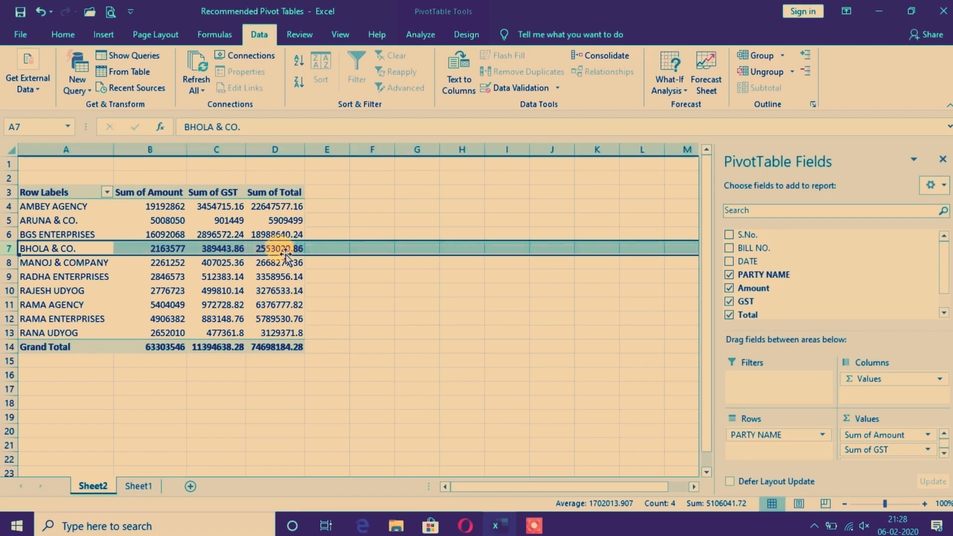
left_click(142, 488)
left_click(474, 147)
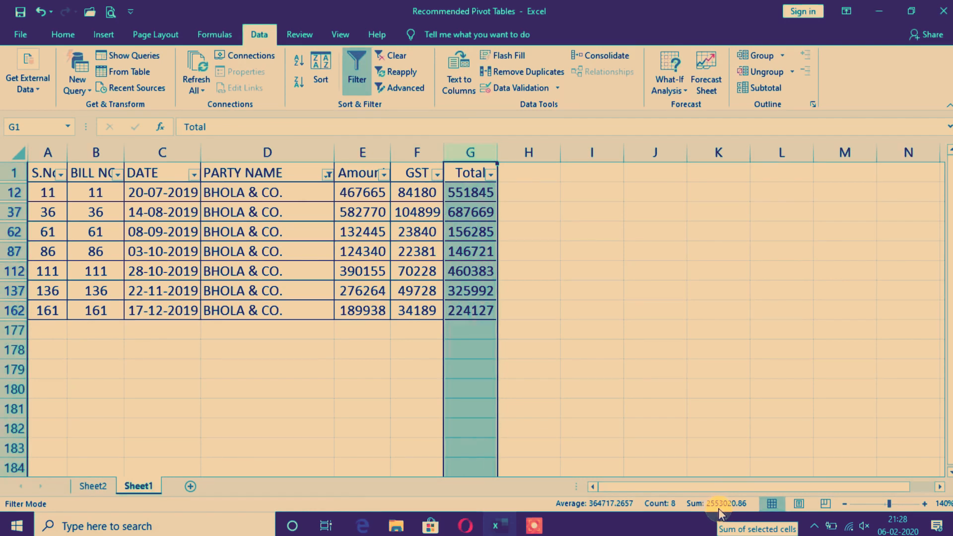
left_click(90, 489)
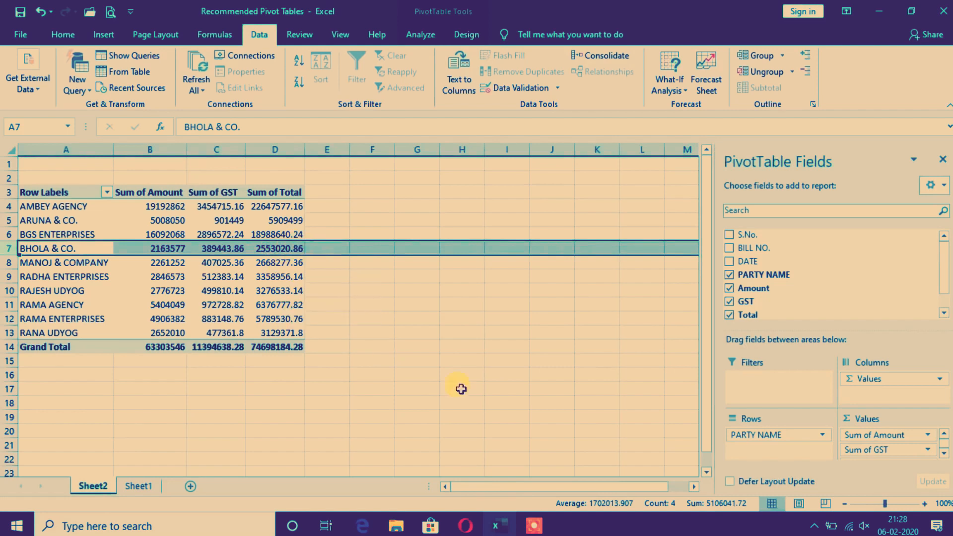
Step: Apply All Borders to the whole pivot table, A3:D14, from the header row through the Grand Total row
left_click(923, 504)
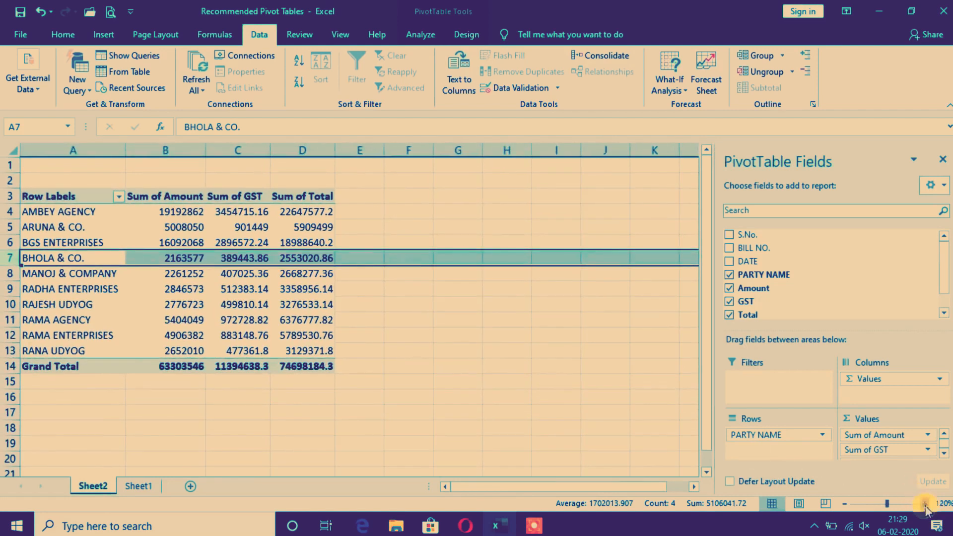
left_click(924, 504)
left_click(924, 505)
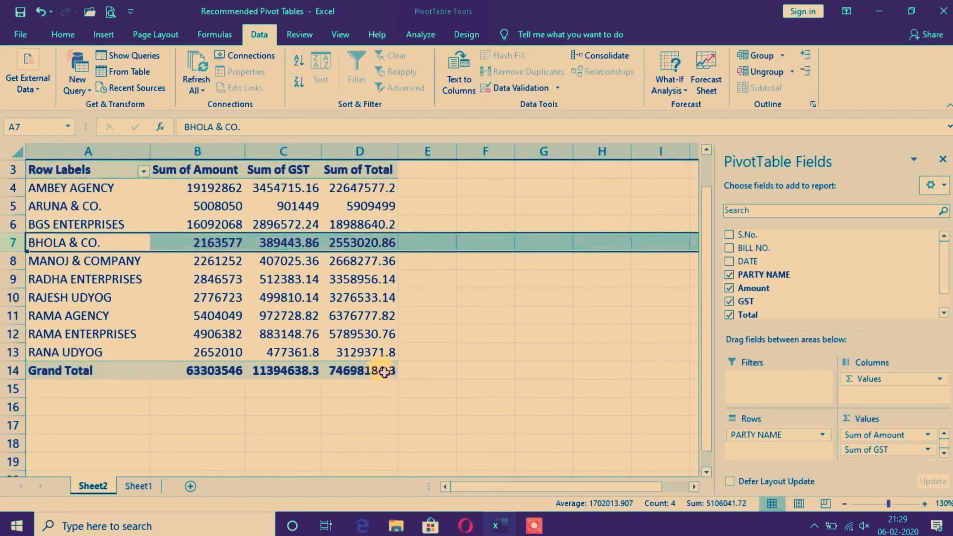
scroll(363, 348, "up", 1)
left_click(65, 207)
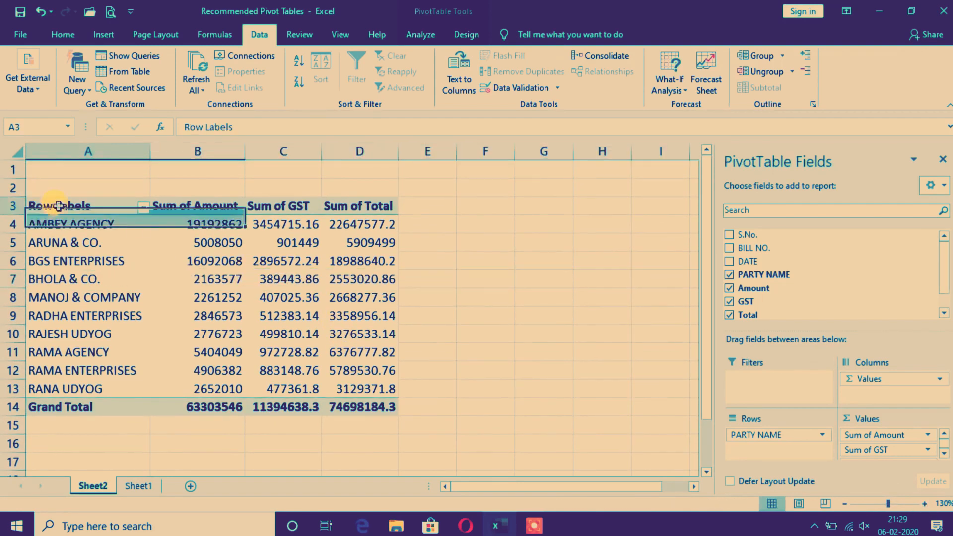
left_click_drag(68, 209, 377, 404)
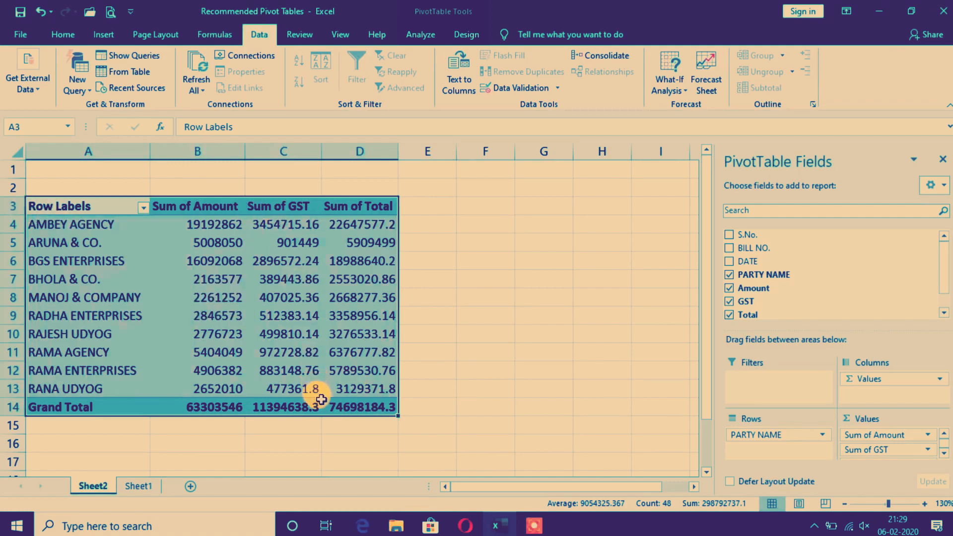
mouse_move(321, 399)
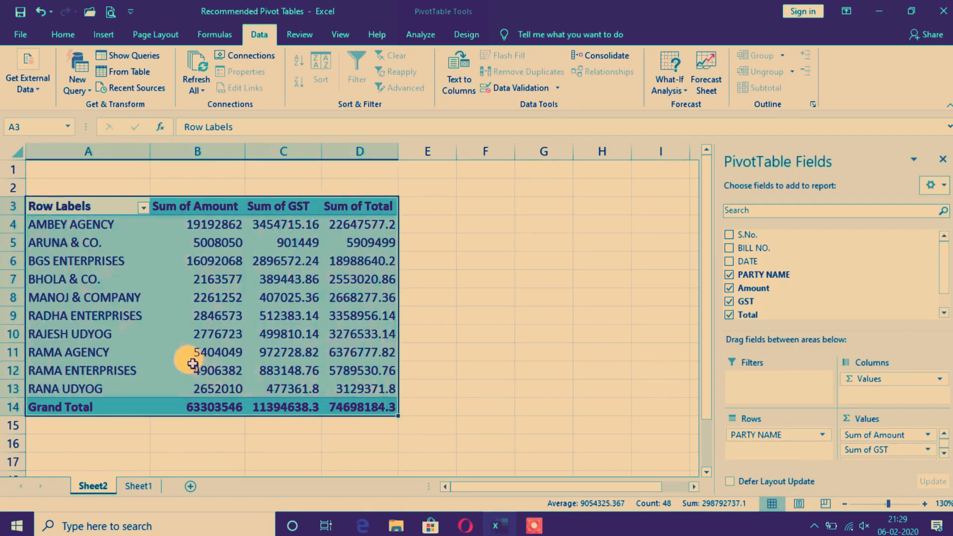
left_click(63, 35)
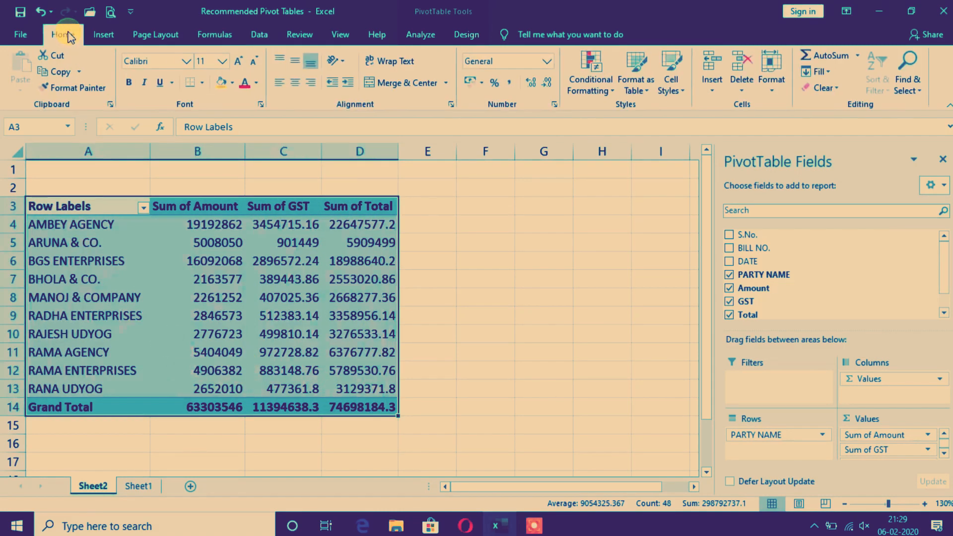
left_click(202, 83)
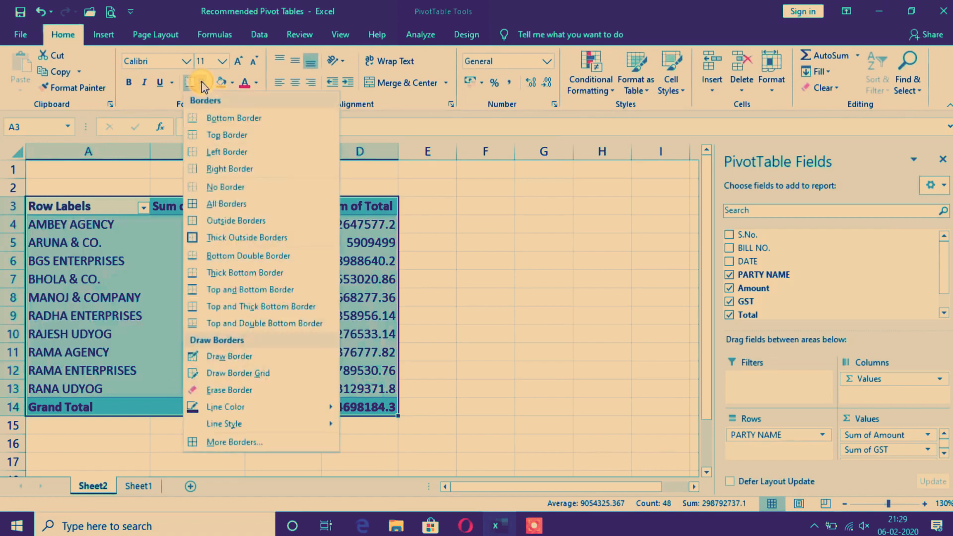
left_click(273, 203)
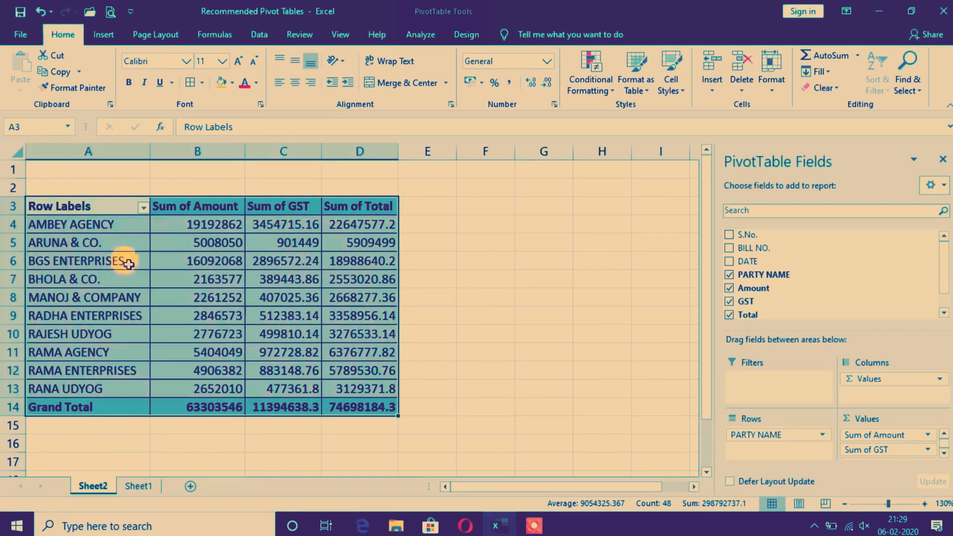
Step: Rename the pivot table's Row Labels header in cell A3 as Party Name
left_click(120, 207)
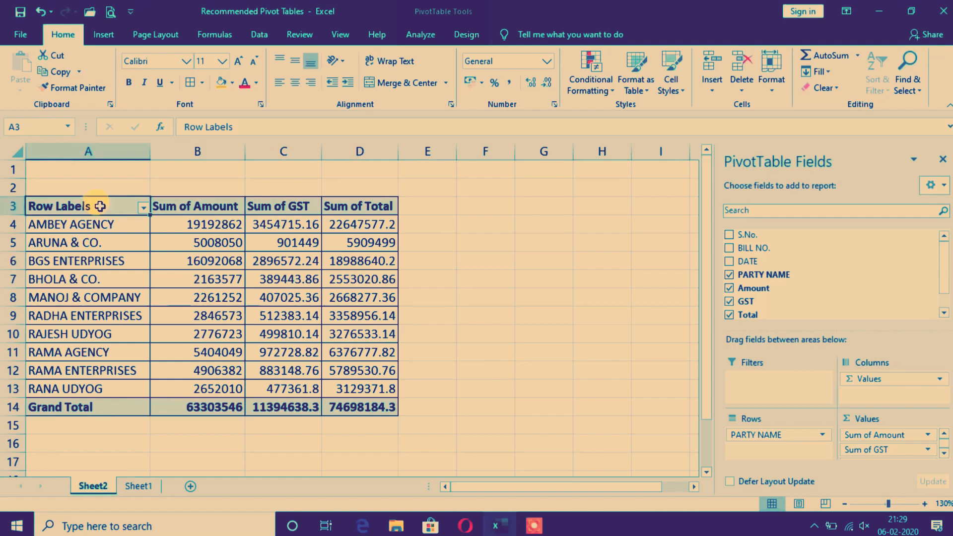
double_click(100, 206)
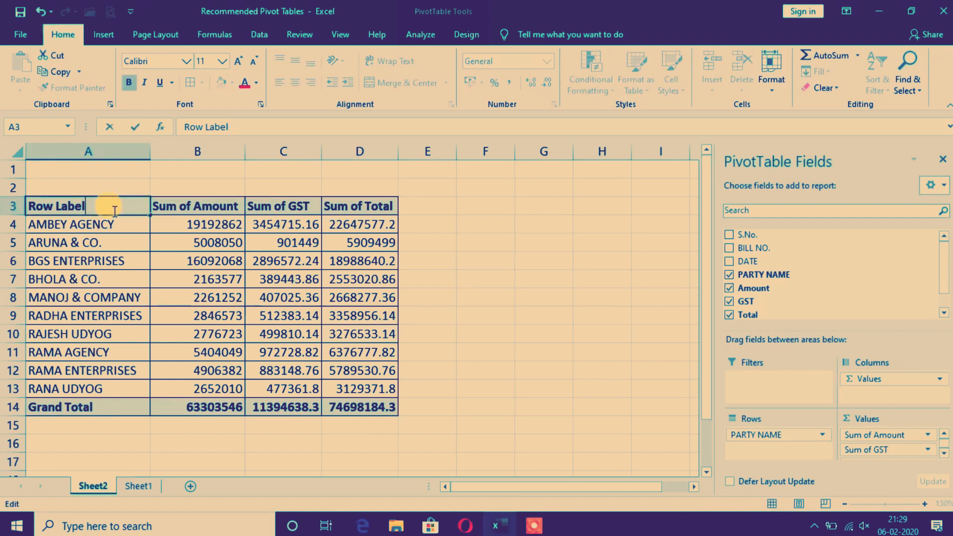
key("BackSpace")
key("BackSpace")
key("BackSpace")
key("BackSpace")
key("BackSpace")
key("BackSpace")
key("BackSpace")
key("BackSpace")
key("BackSpace")
type("Party Name")
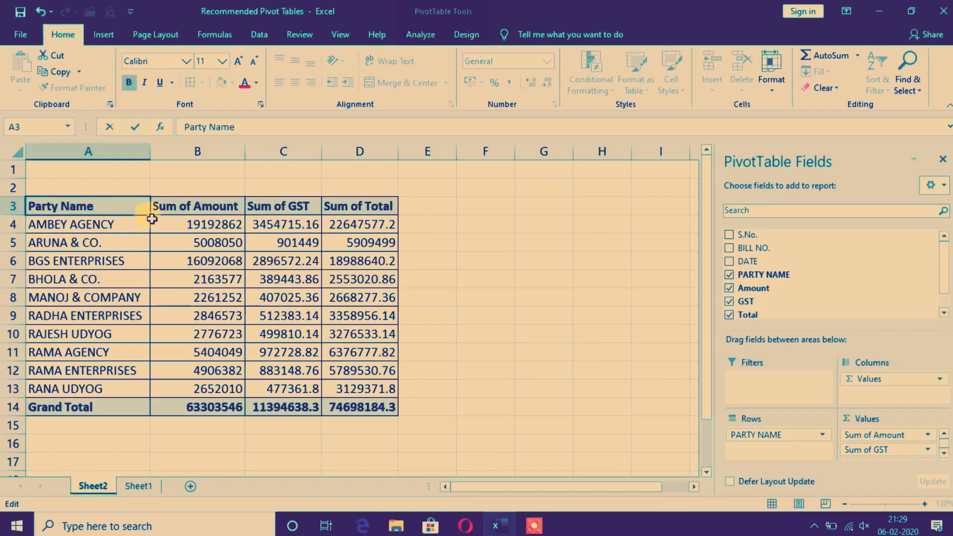
left_click(119, 242)
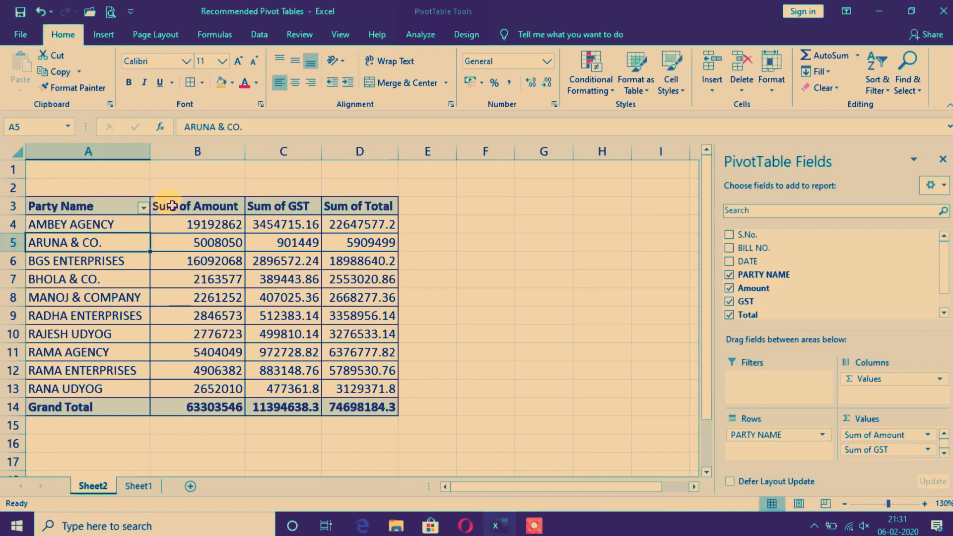
Step: Examine the Count, Average, Max, Min and Product calculations in the Amount field's value settings, and keep Sum as the calculation
mouse_move(171, 245)
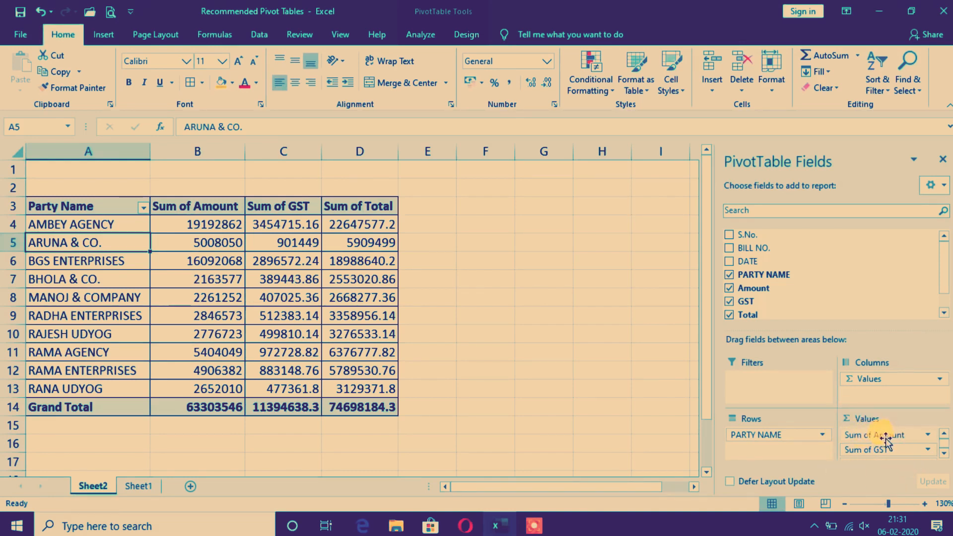
left_click(928, 436)
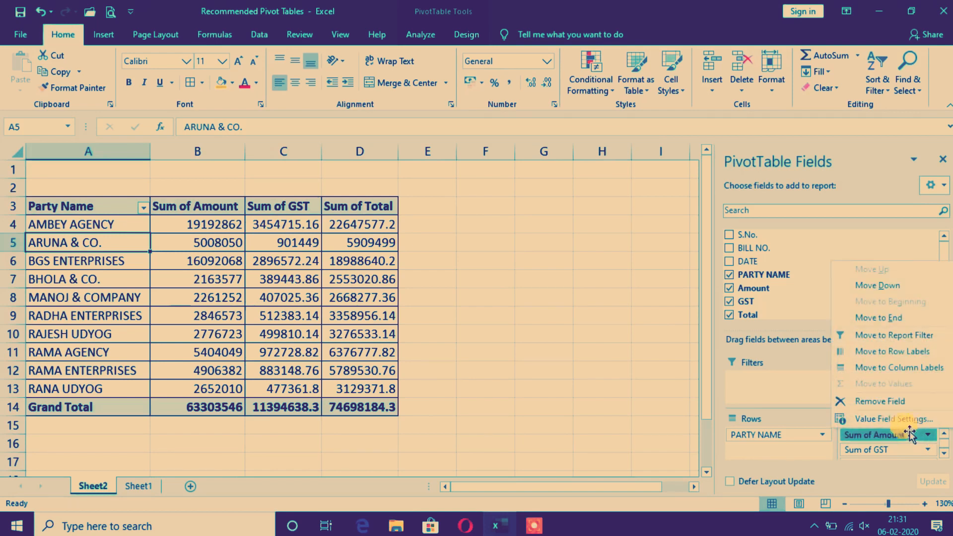
left_click(935, 425)
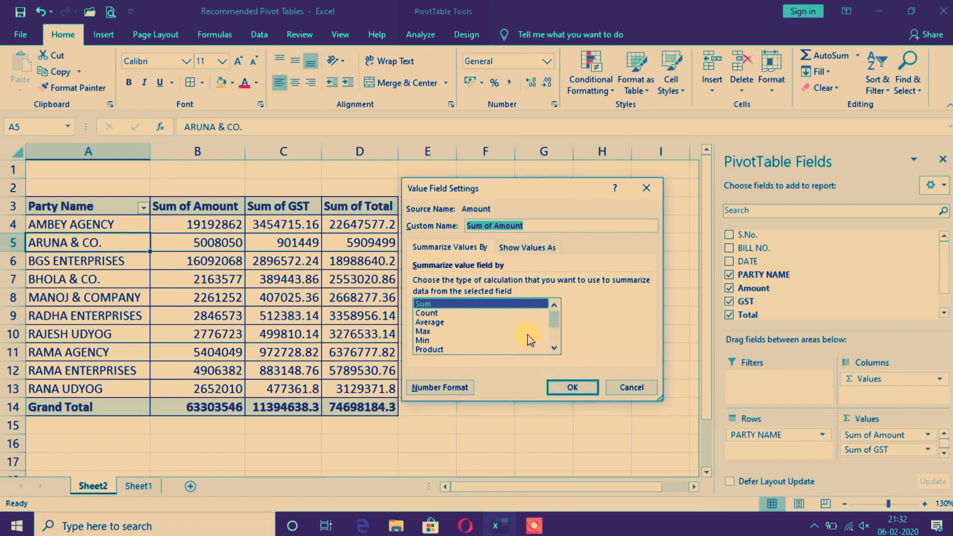
left_click(429, 314)
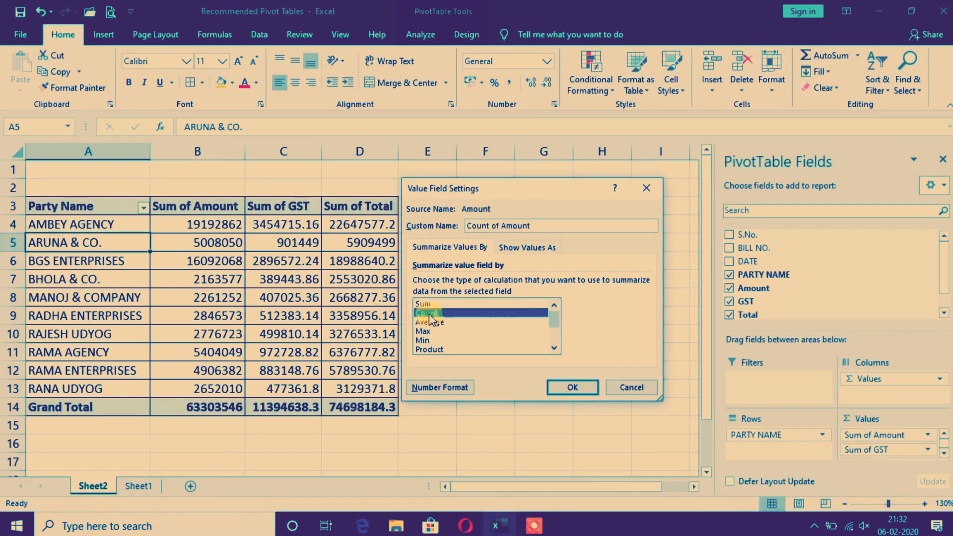
left_click(429, 322)
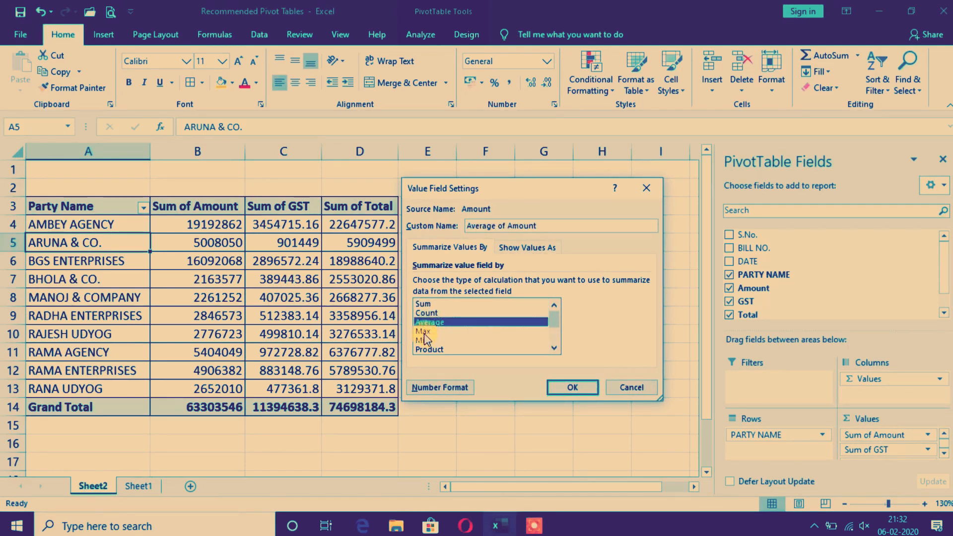
left_click(425, 331)
left_click(425, 340)
left_click(429, 350)
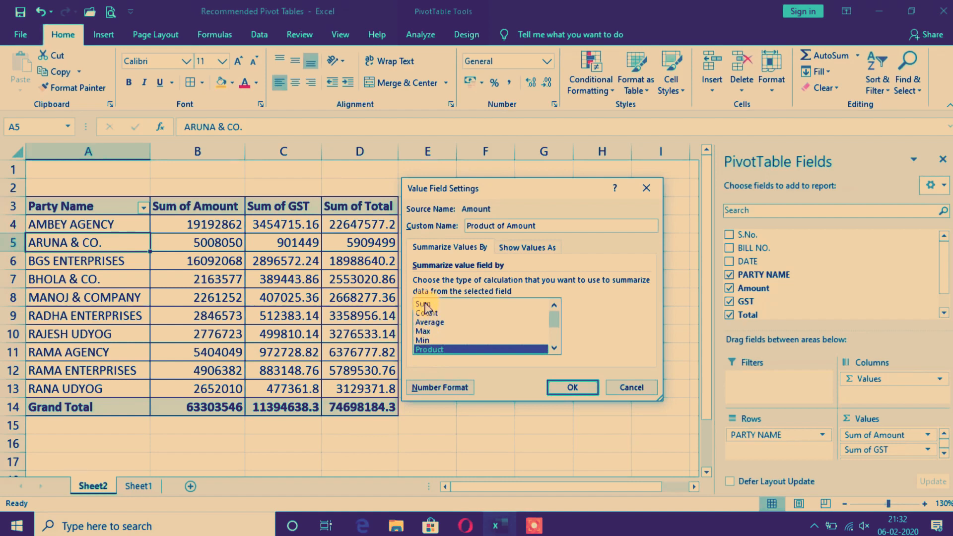
left_click(424, 304)
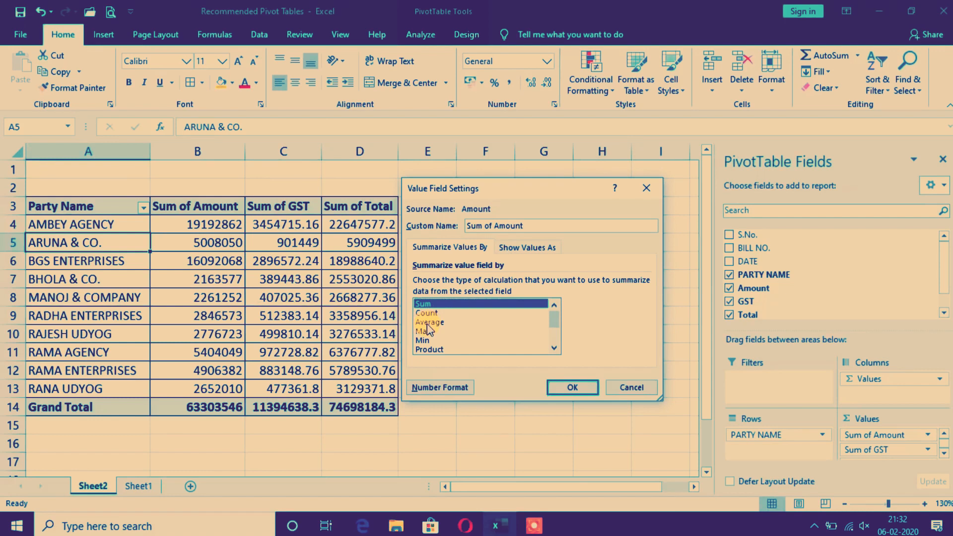
left_click(431, 323)
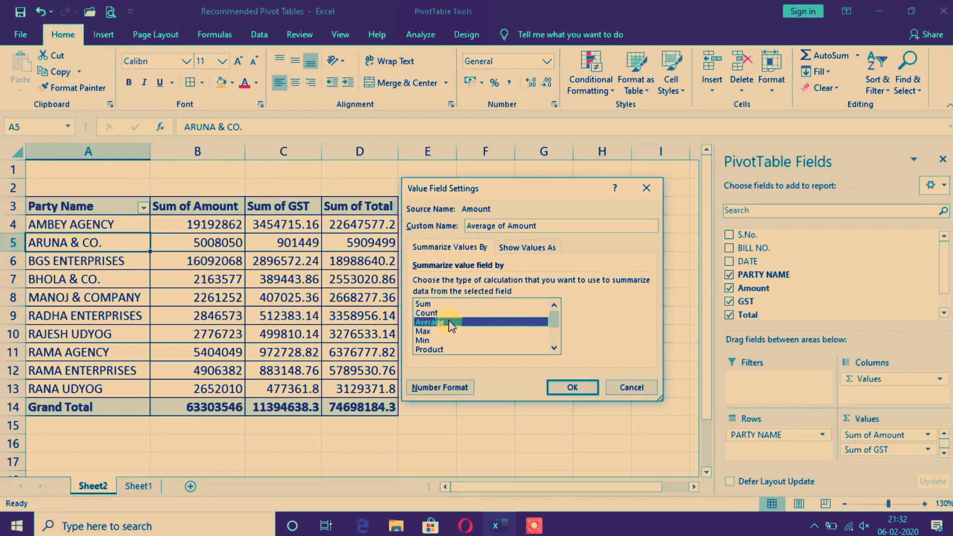
left_click(424, 304)
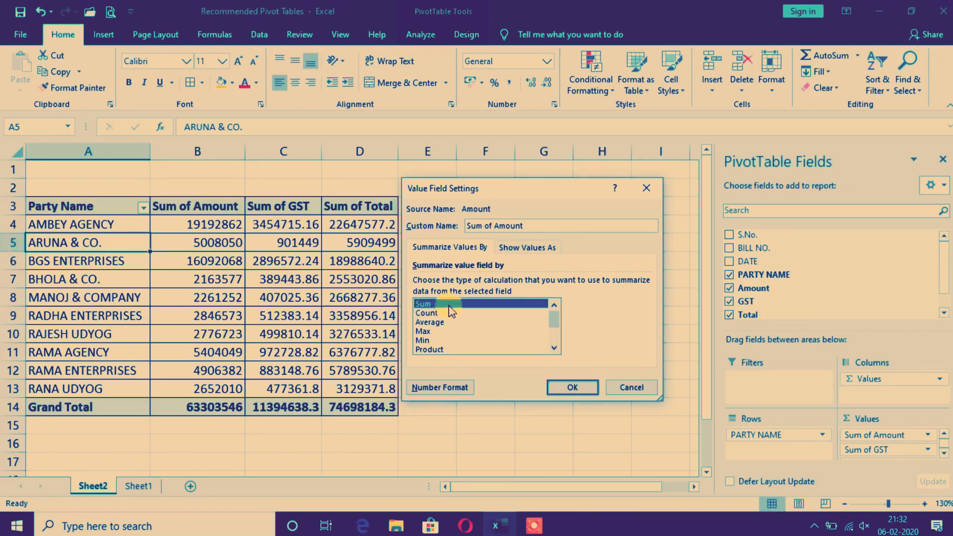
left_click(573, 388)
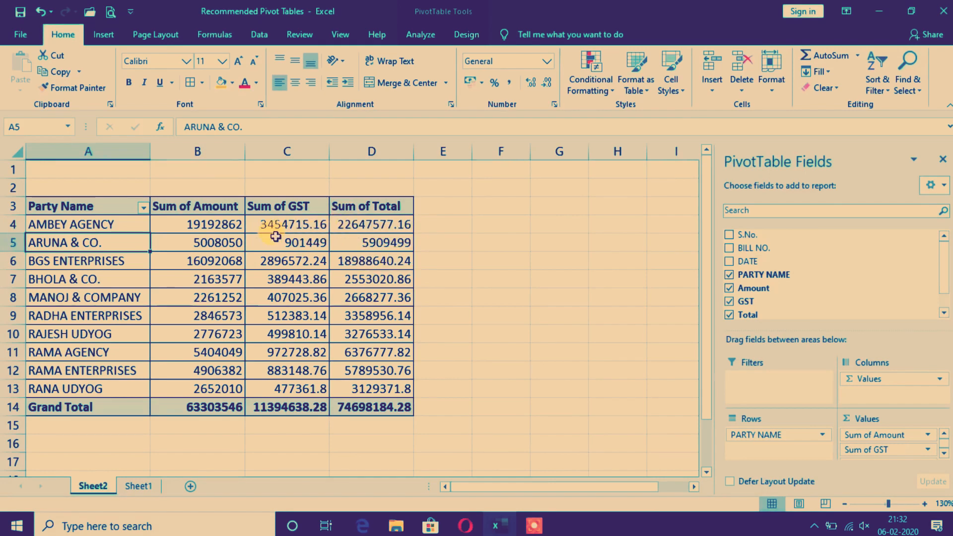
Step: Move the Sum of Total field to the beginning of the pivot table's values
left_click(358, 146)
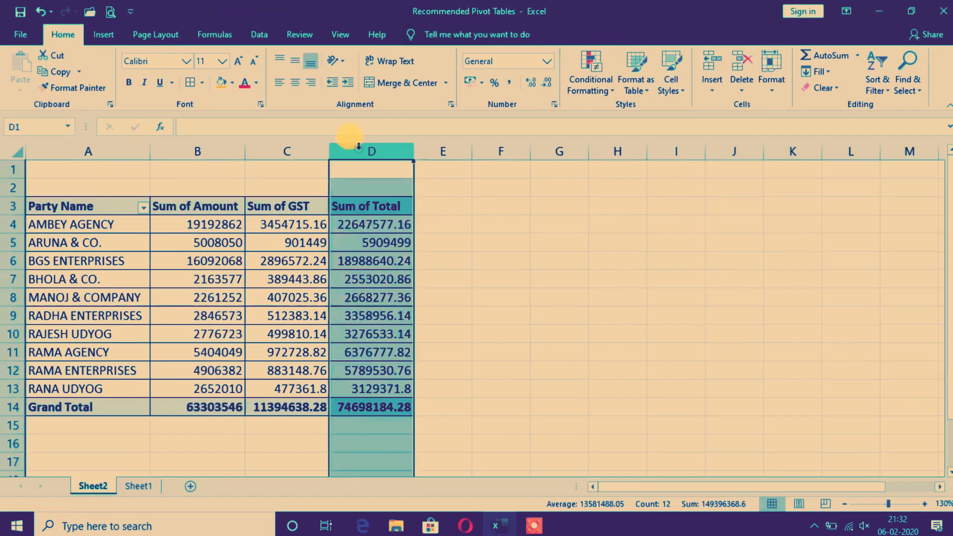
left_click(189, 242)
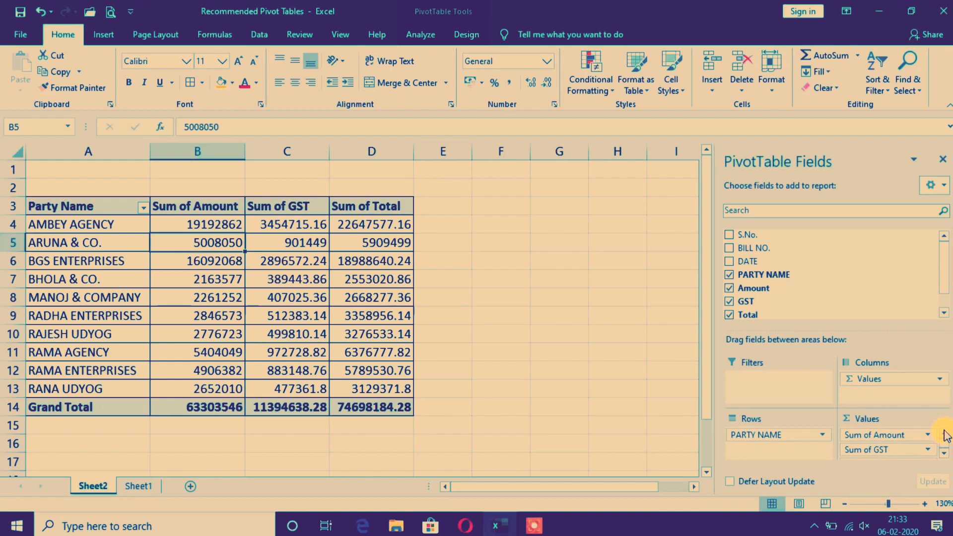
left_click(944, 453)
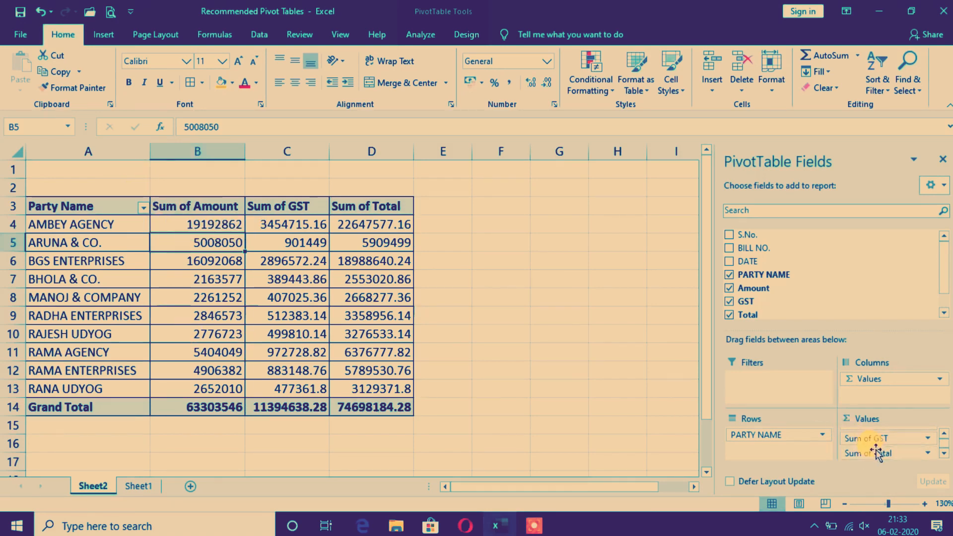
left_click(928, 453)
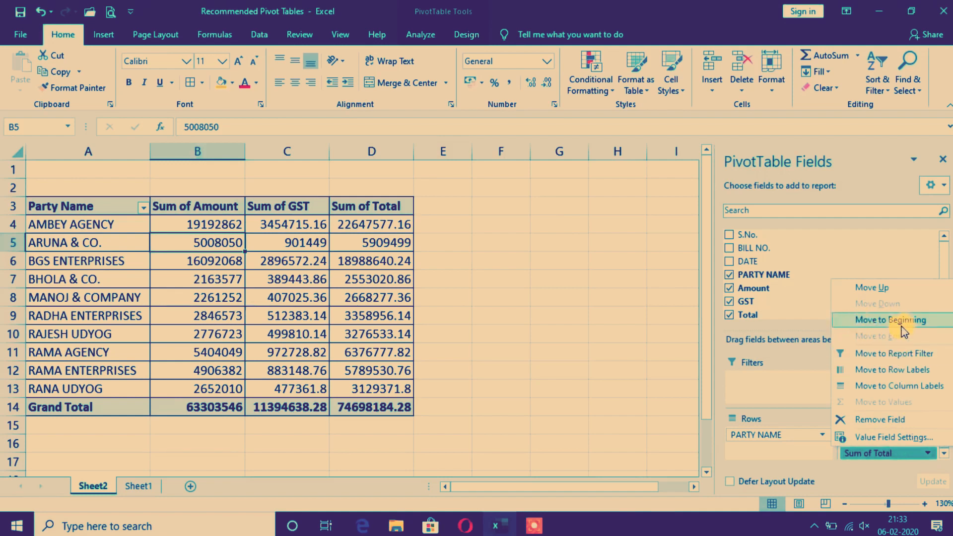
left_click(943, 323)
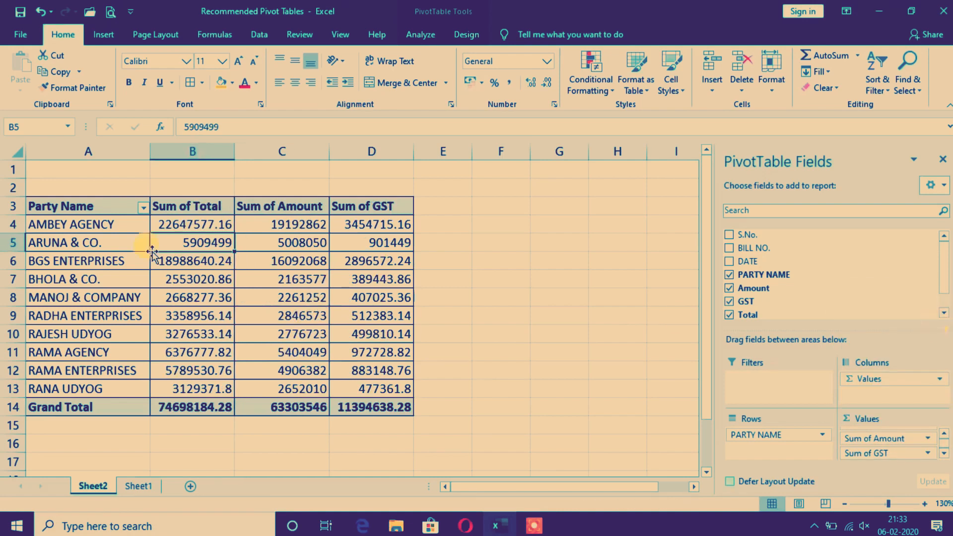
Step: Add the DATE field to the pivot table's rows and examine AMBEY AGENCY's monthly figures from Jul to Dec
left_click(160, 206)
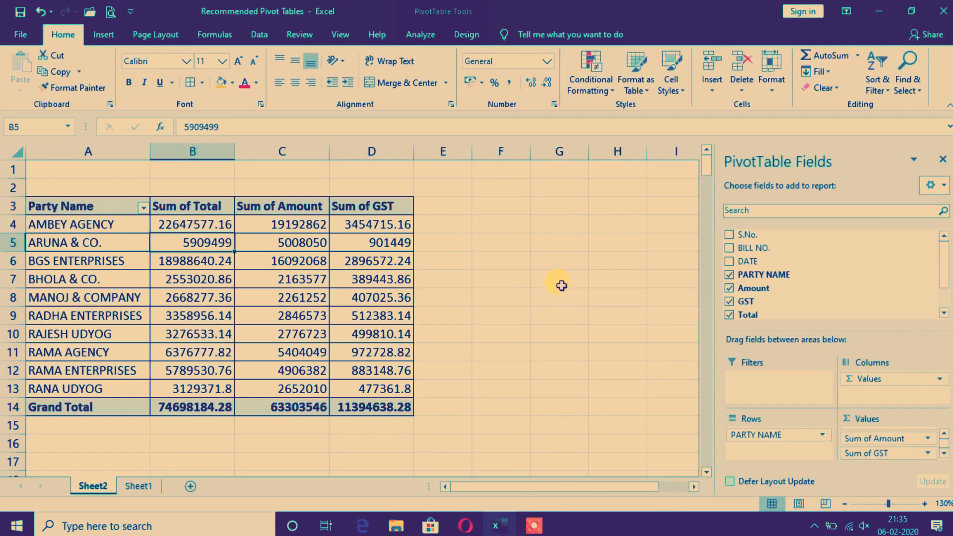
left_click(728, 262)
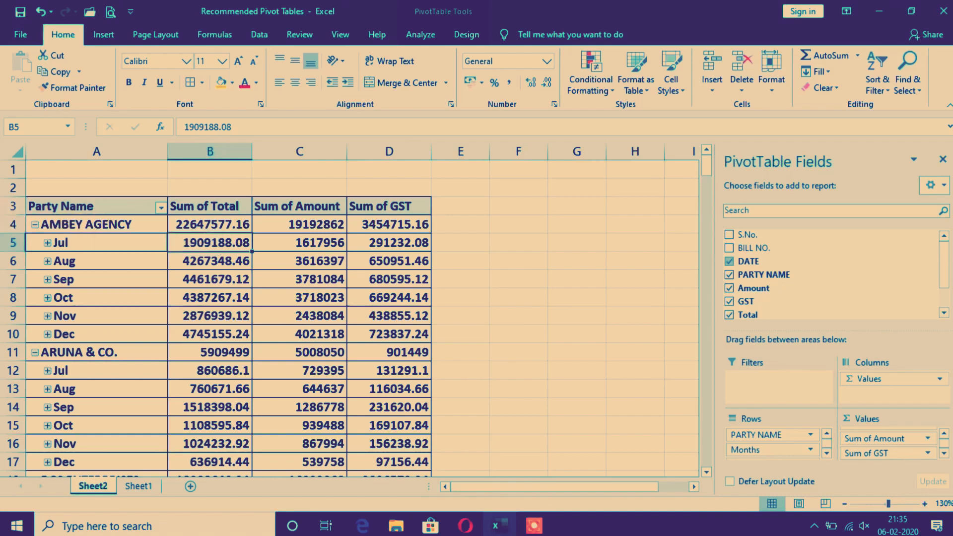
left_click(15, 224)
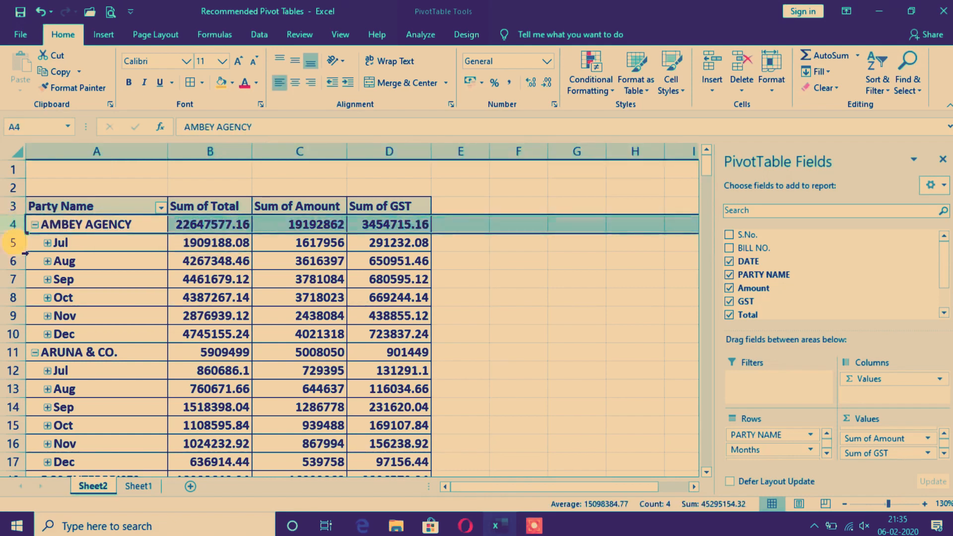
left_click_drag(144, 243, 400, 329)
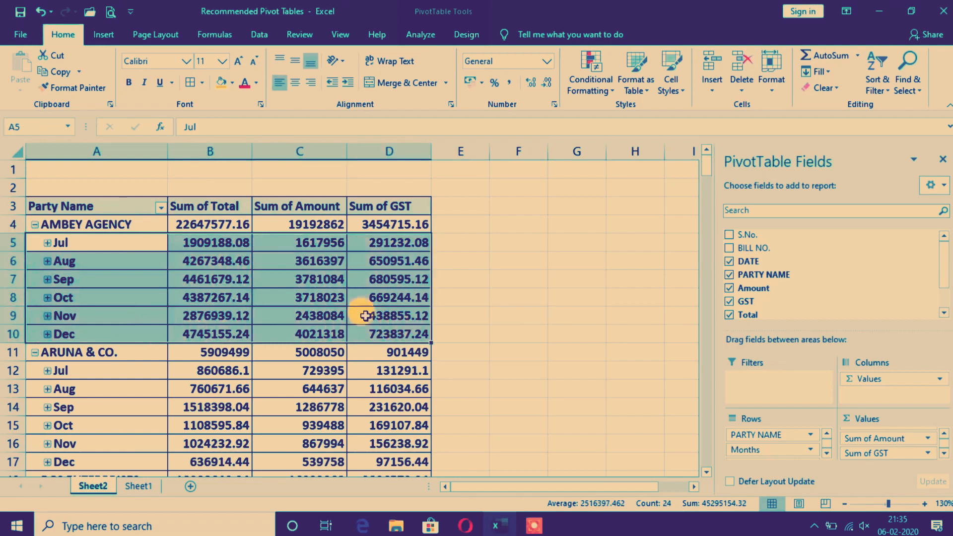
left_click_drag(198, 223, 400, 230)
left_click_drag(187, 243, 189, 335)
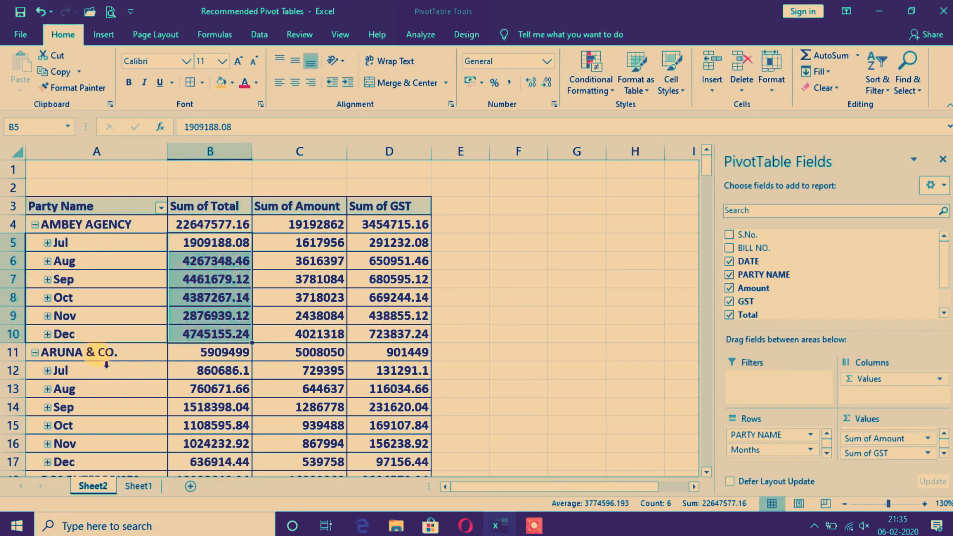
Step: Review the monthly rows of all parties down to the Grand Total, and expand and collapse AMBEY AGENCY's Jul dates
scroll(113, 367, "down", 14)
scroll(126, 371, "down", 10)
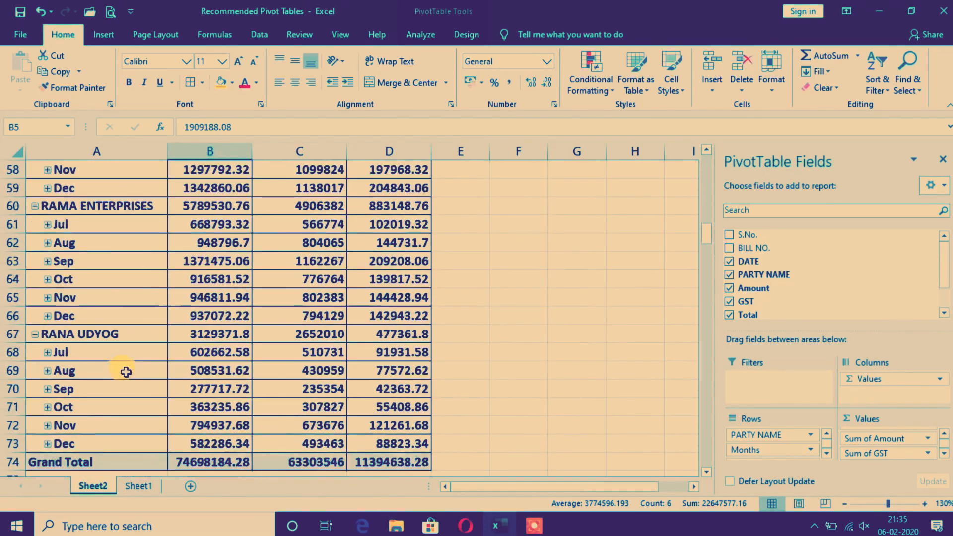
scroll(206, 335, "up", 6)
scroll(211, 334, "up", 18)
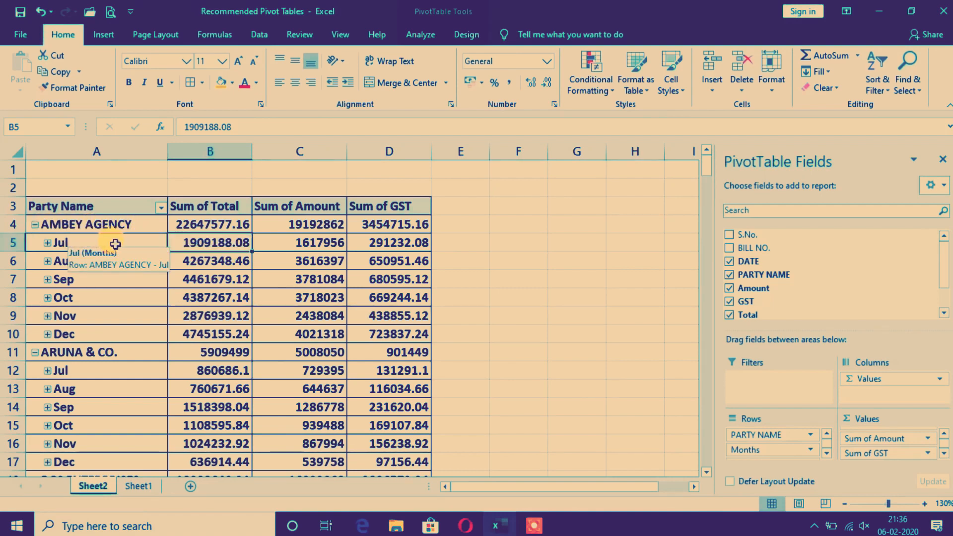
left_click(47, 243)
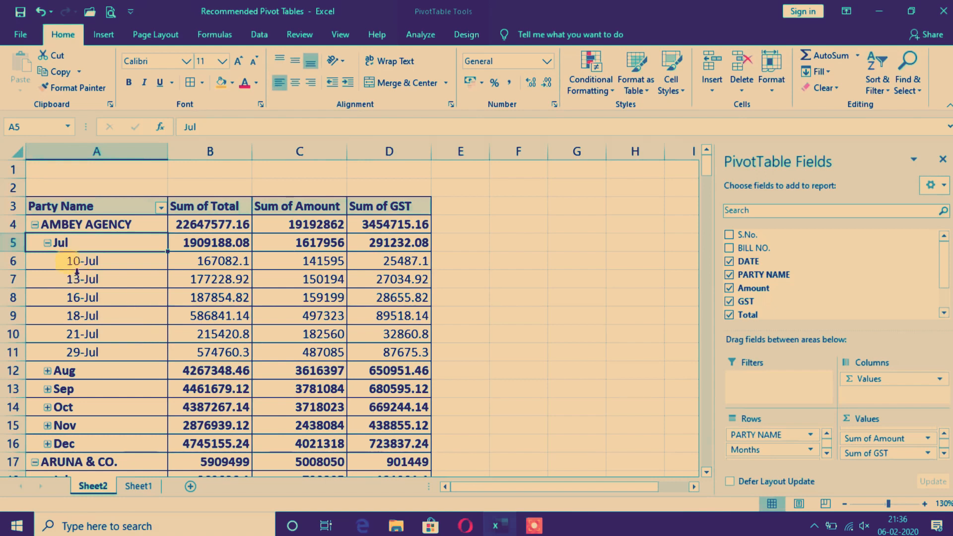
left_click(48, 243)
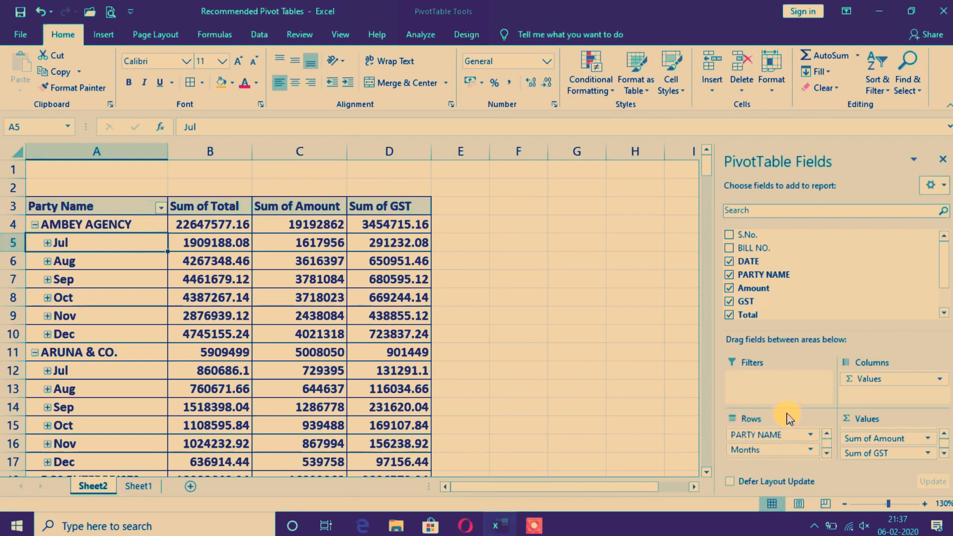
Step: Remove the Months and DATE fields from the pivot table's rows, leaving only PARTY NAME
left_click(810, 449)
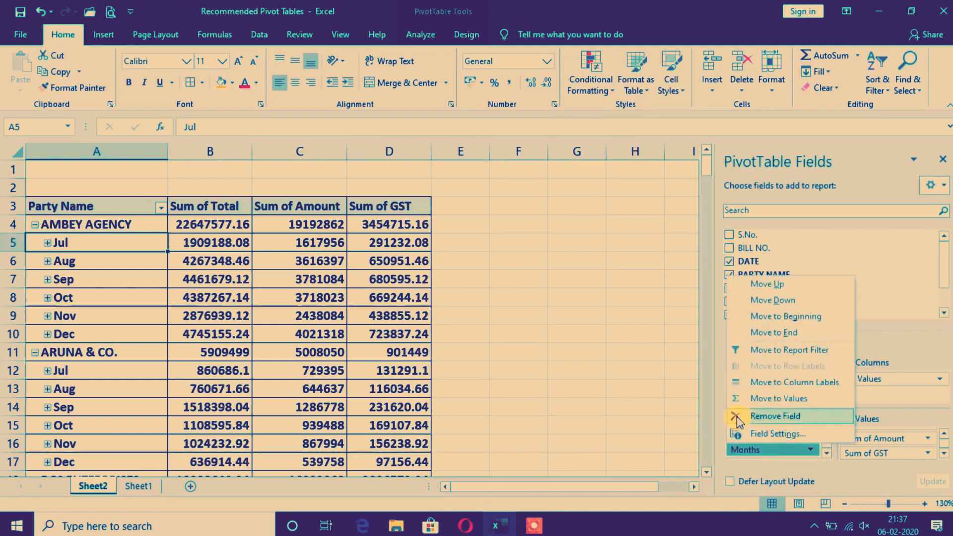
left_click(817, 419)
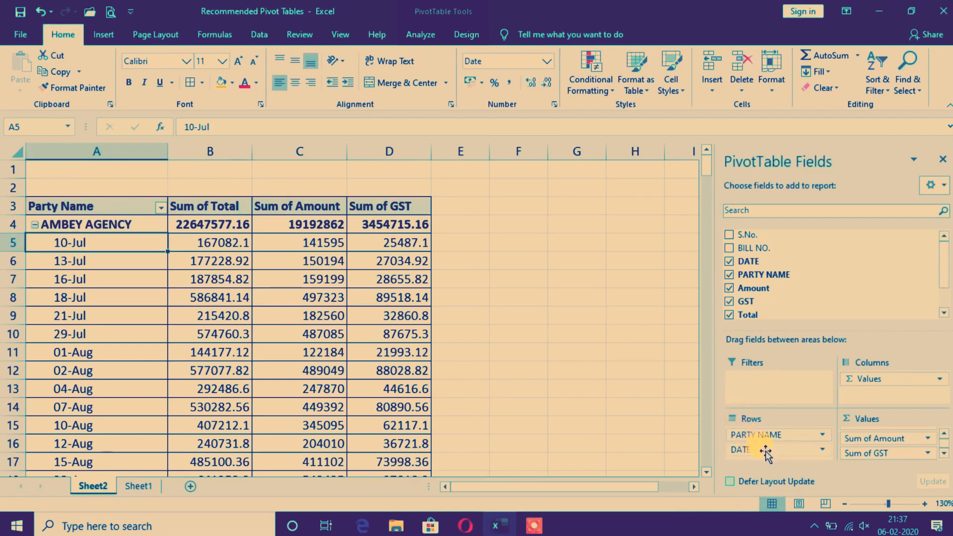
left_click(822, 451)
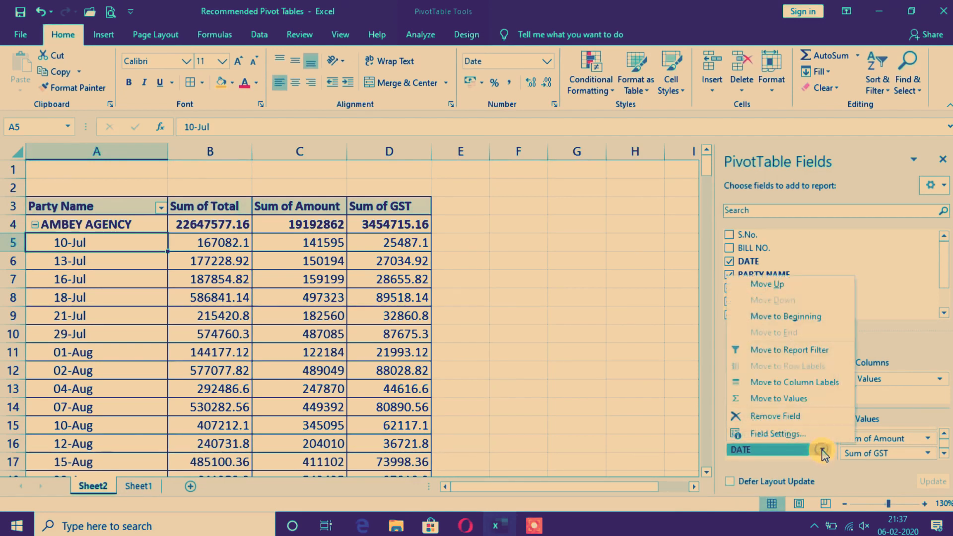
left_click(819, 417)
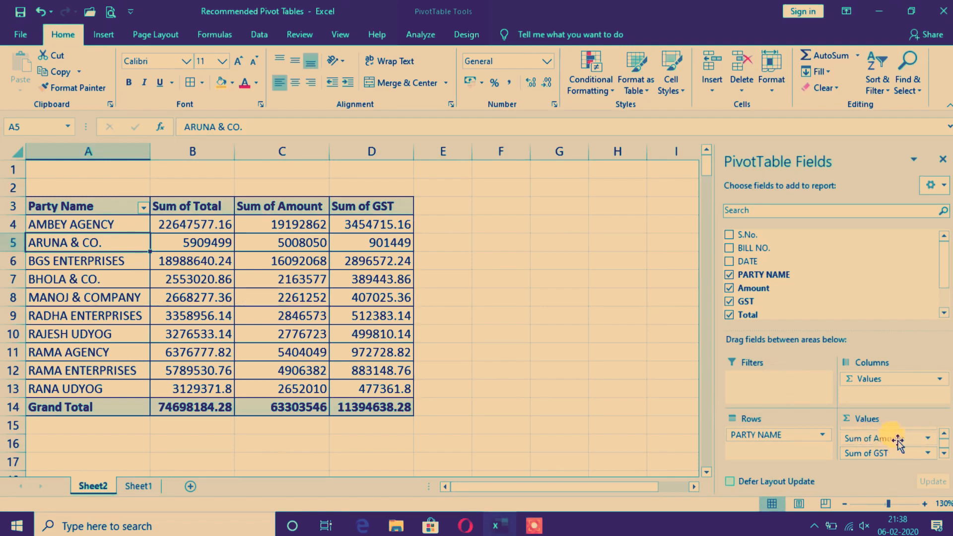
Step: Move the Total field from the values to the rows below PARTY NAME, and return it to the beginning of the values
left_click(944, 434)
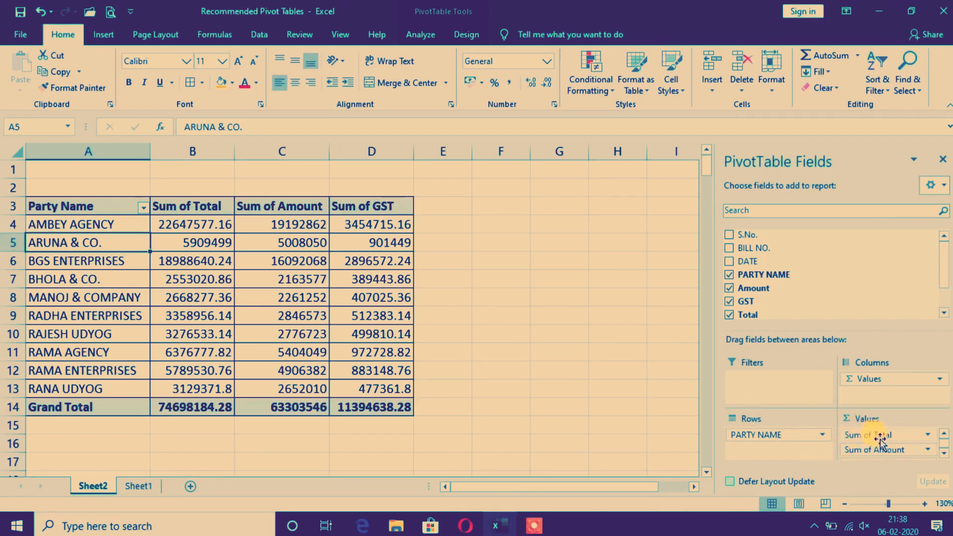
left_click_drag(899, 437, 775, 452)
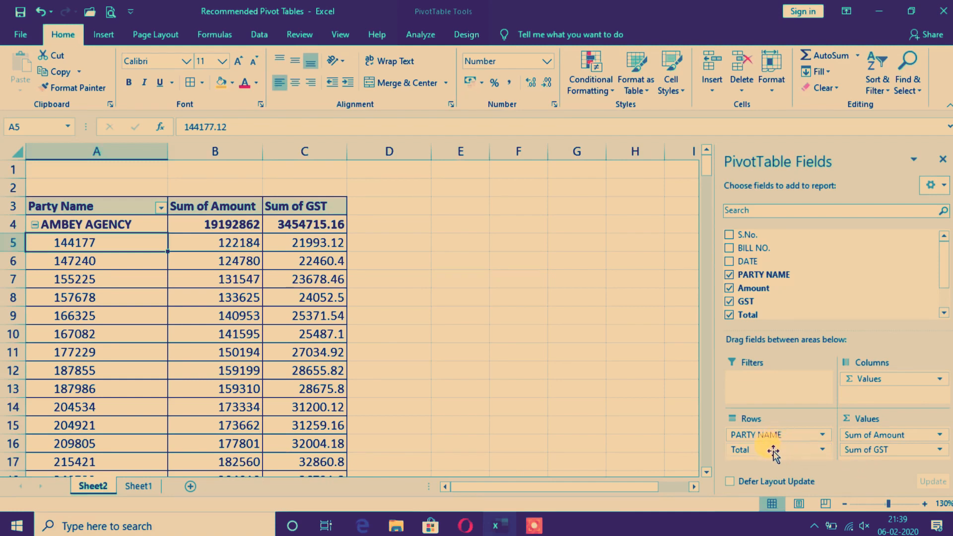
left_click_drag(775, 453, 860, 436)
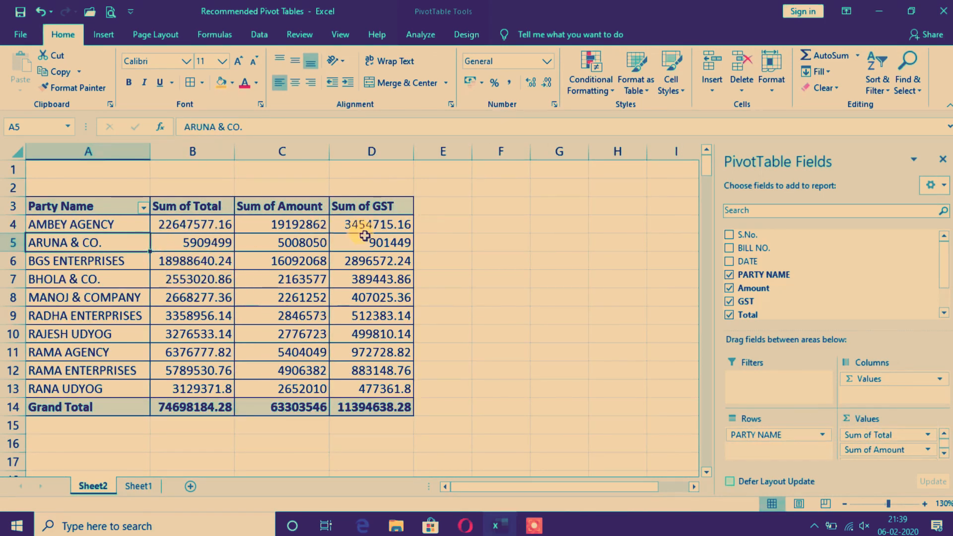
Step: Hide column B, which holds the Sum of Total values
left_click(205, 149)
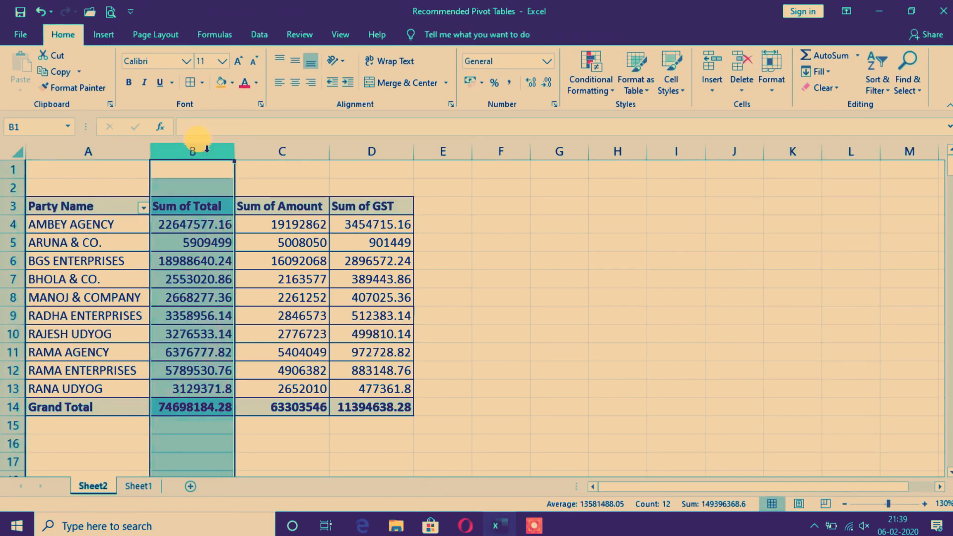
right_click(207, 149)
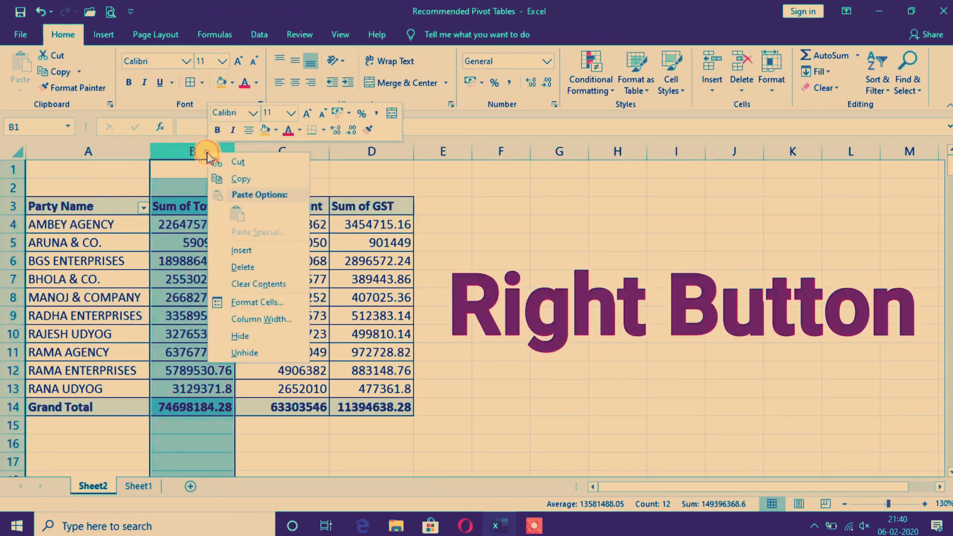
left_click(234, 335)
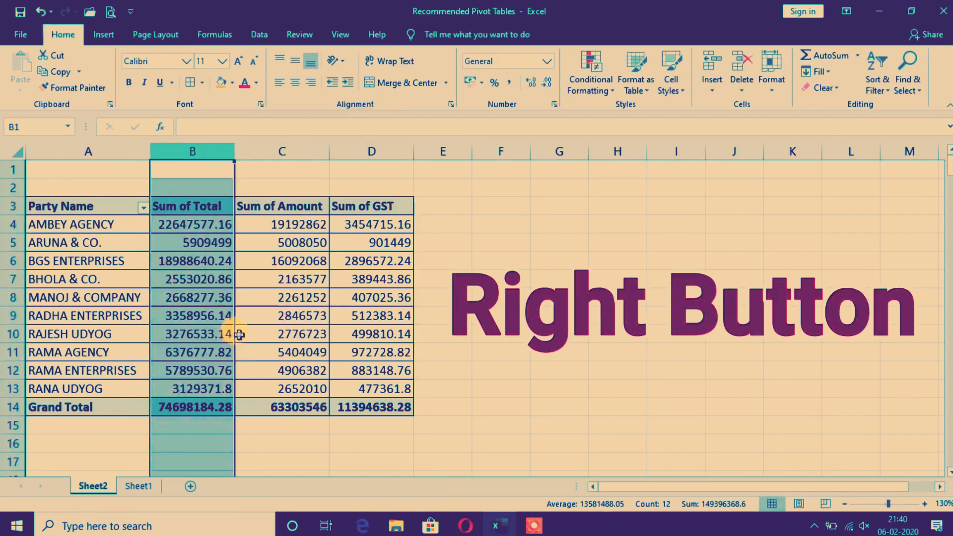
left_click(172, 206)
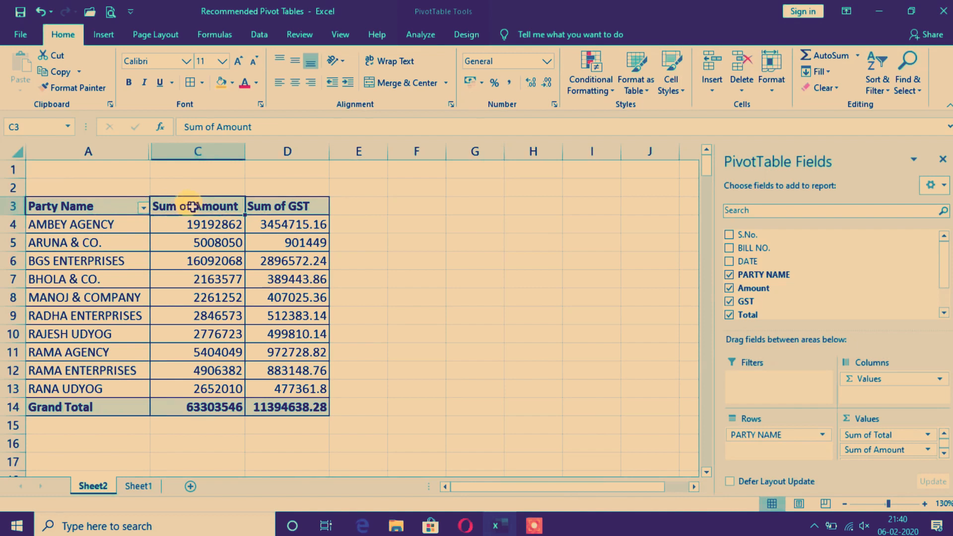
left_click(280, 207)
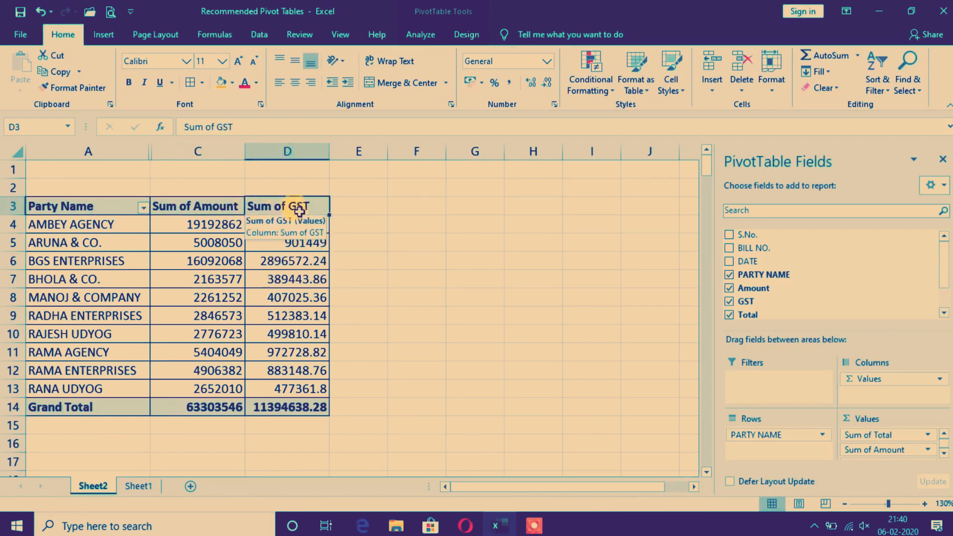
Step: Hide column D, which holds the Sum of GST values
left_click(302, 148)
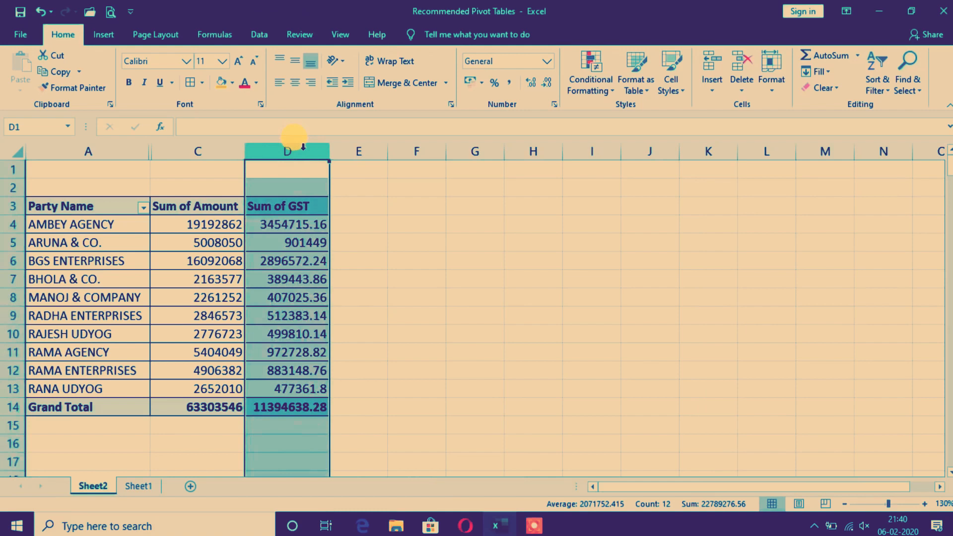
right_click(303, 147)
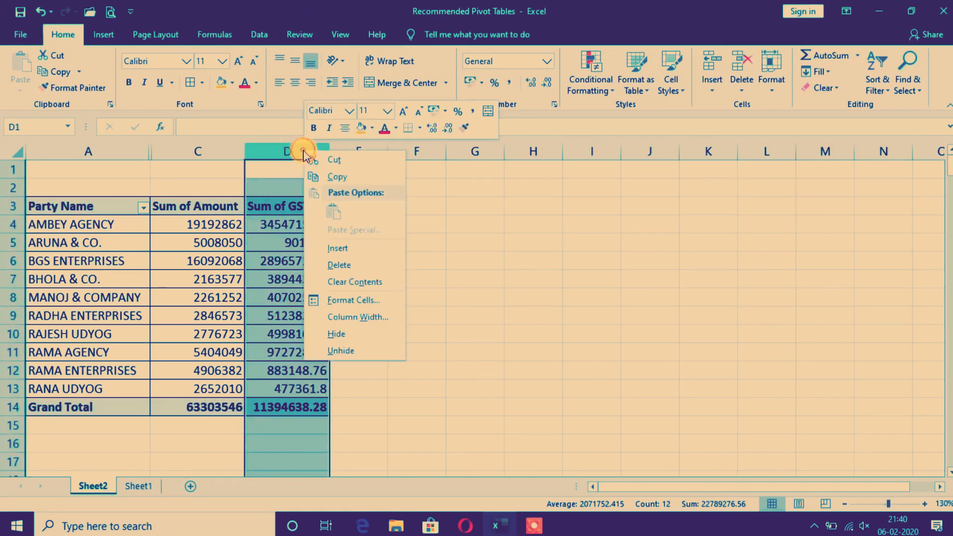
left_click(336, 334)
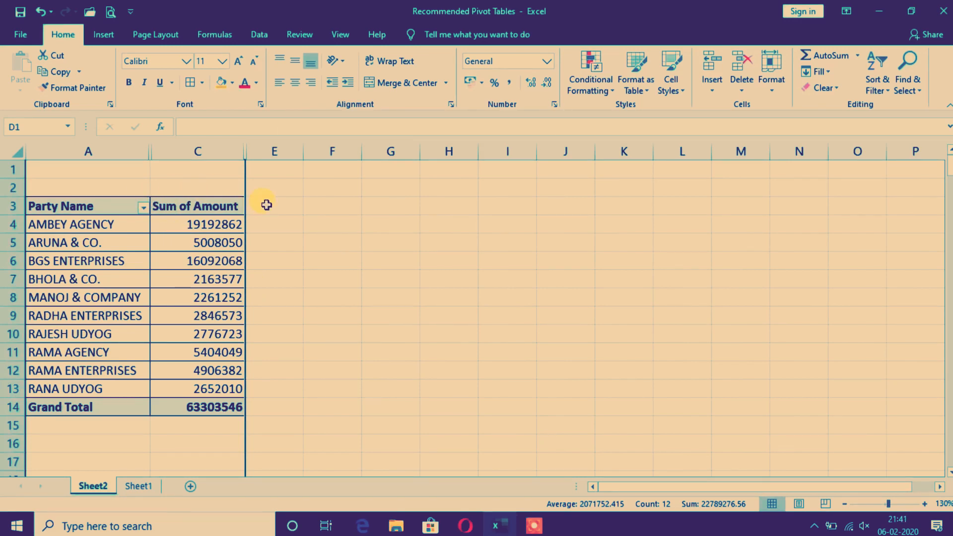
Step: Unhide the hidden columns B and D across the selected columns A to E
left_click_drag(119, 149, 278, 147)
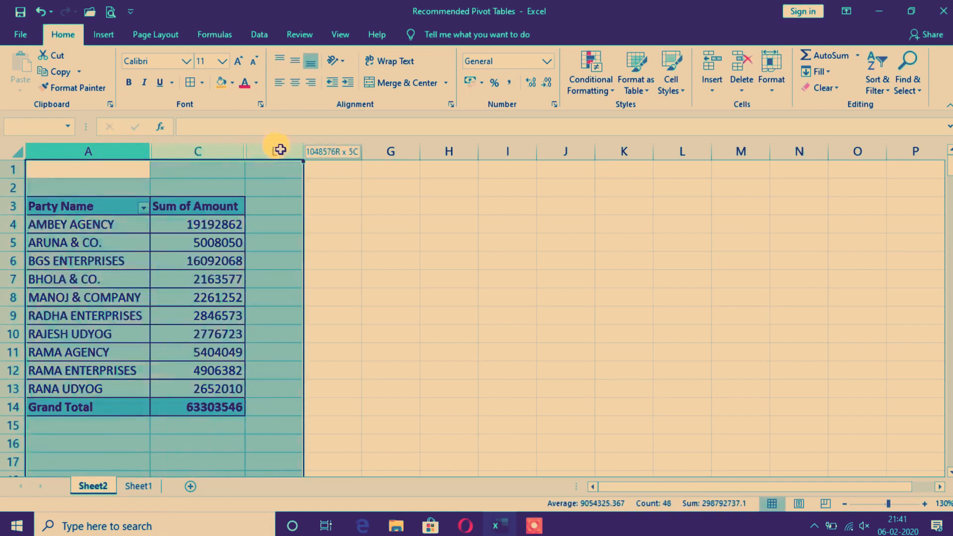
right_click(174, 149)
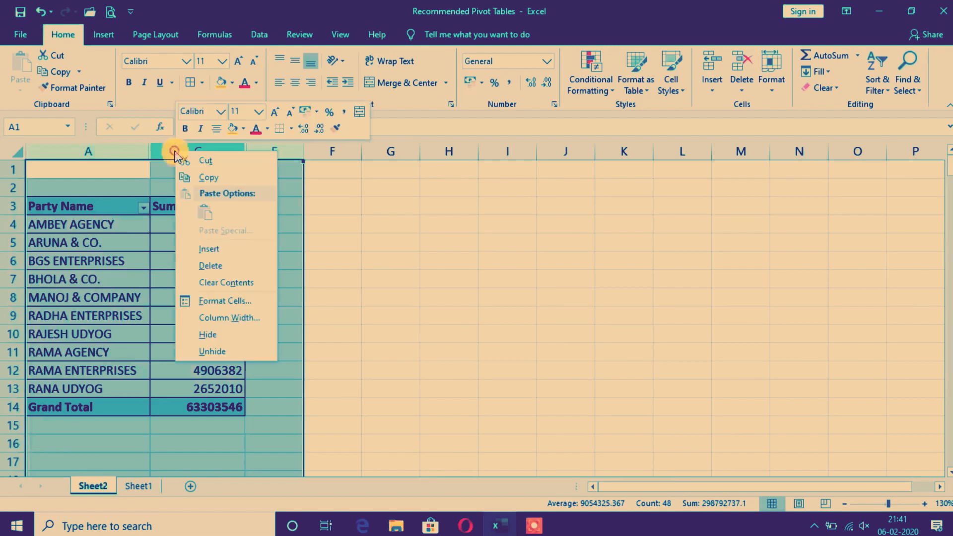
left_click(241, 354)
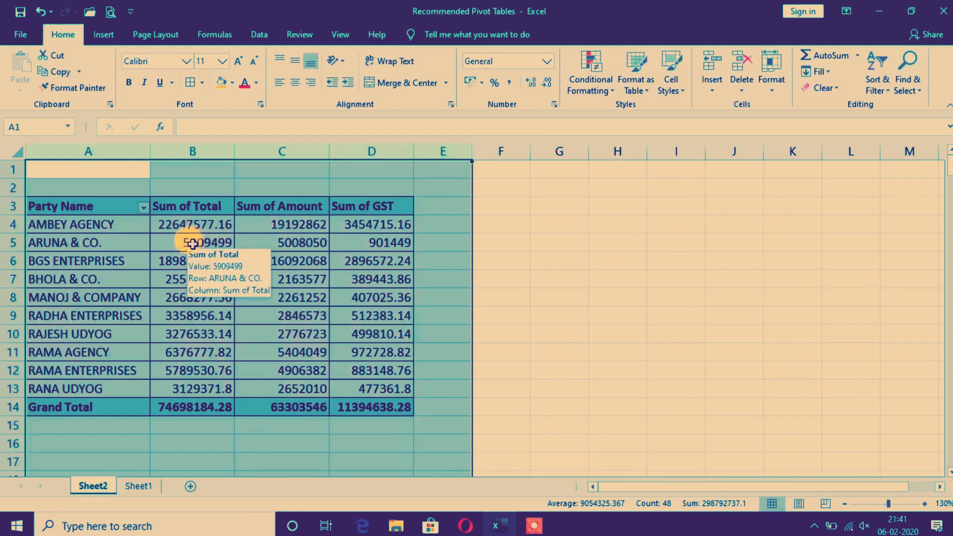
left_click(219, 248)
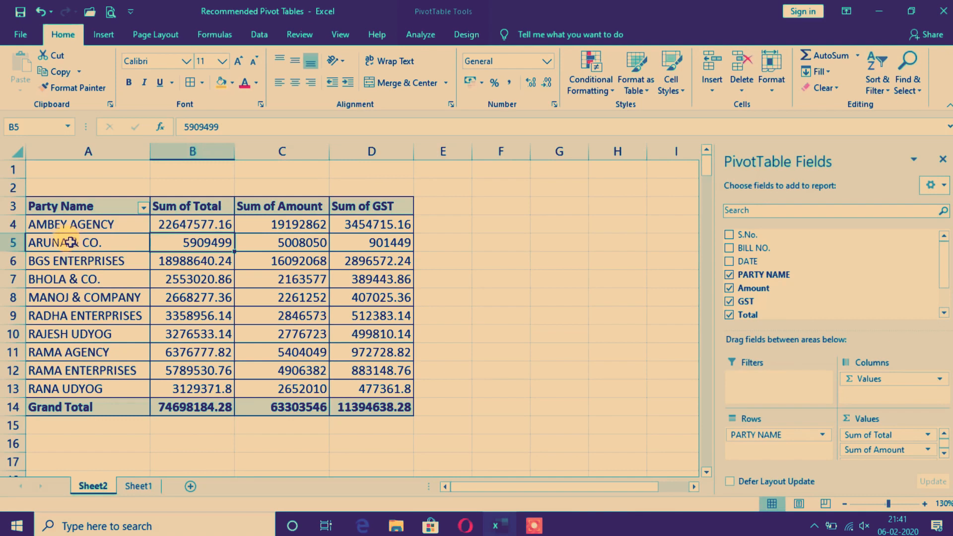
Step: Close the PivotTable Fields list and show it again from cell C9 of the pivot table
mouse_move(345, 267)
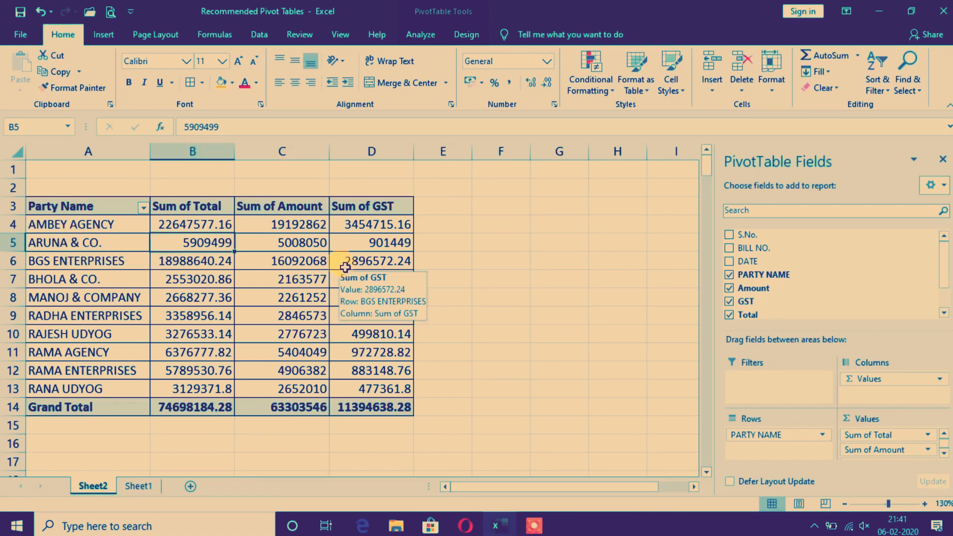
left_click(942, 164)
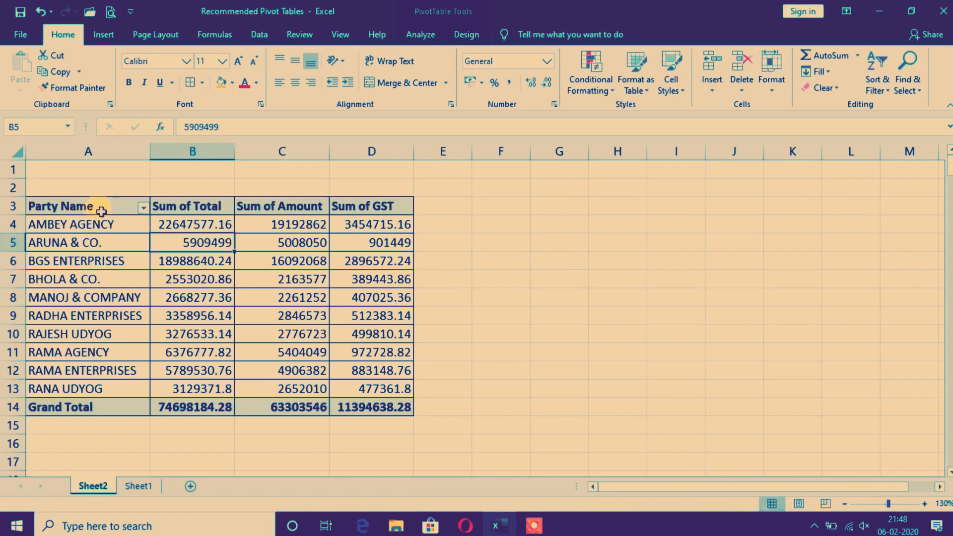
left_click(276, 316)
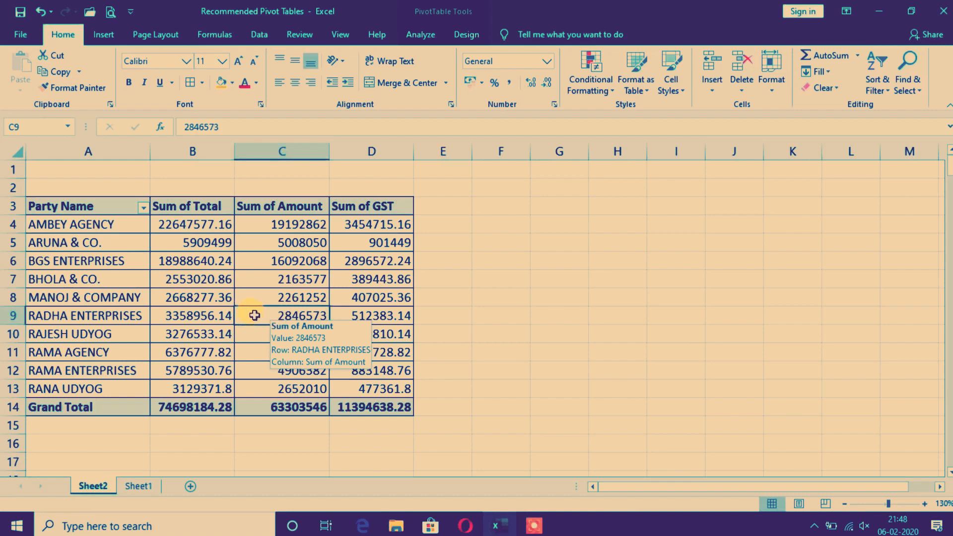
right_click(255, 316)
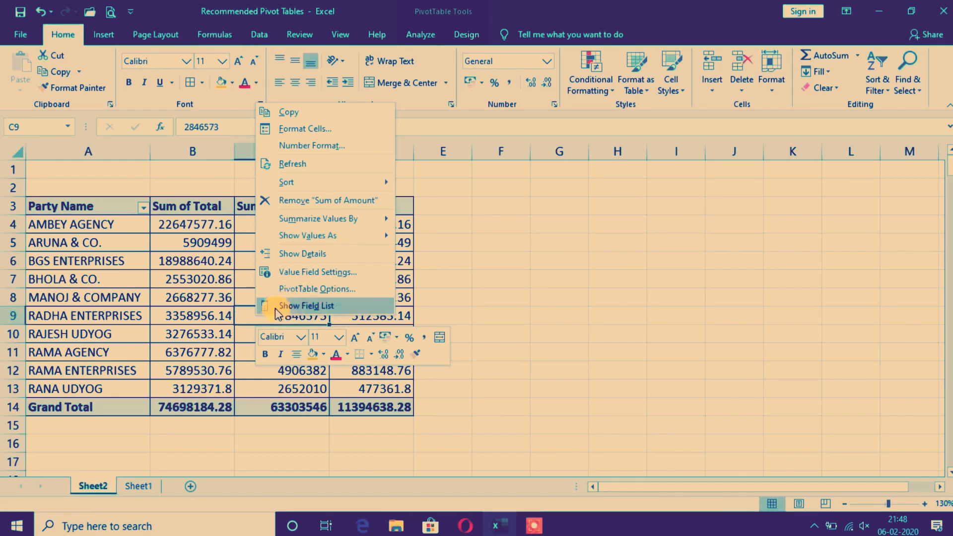
left_click(354, 305)
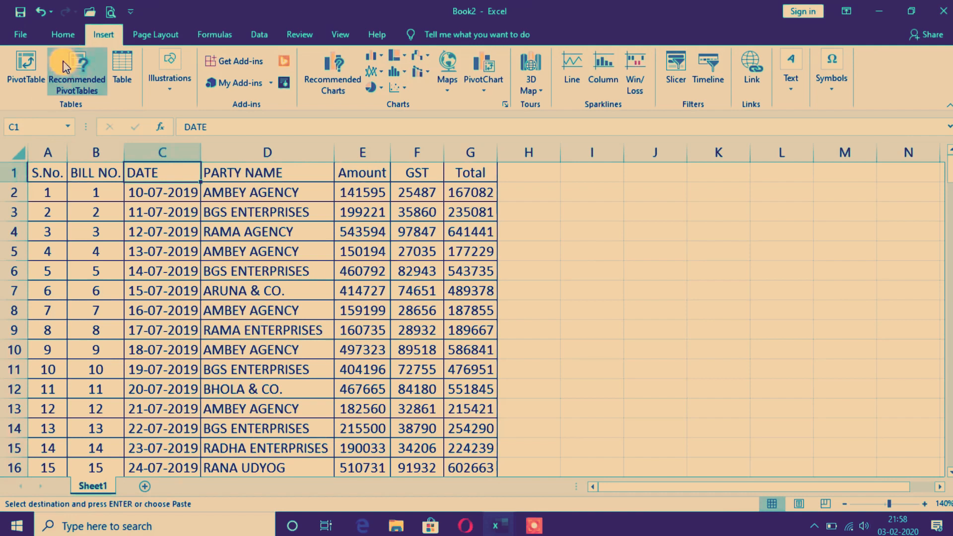
Step: Preview the recommended PivotTable layouts for the sales data, from GST by party to the bill number and amount summaries
left_click(80, 63)
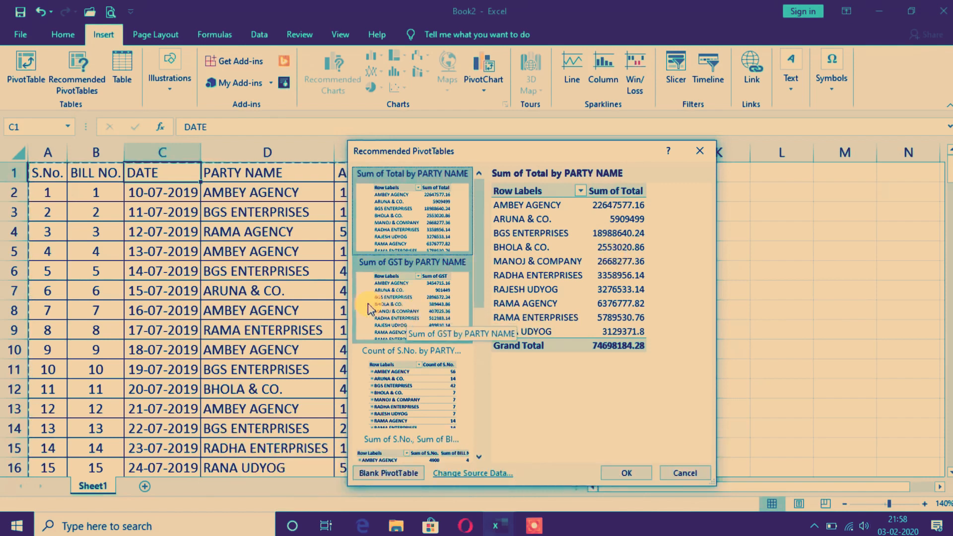
left_click(425, 312)
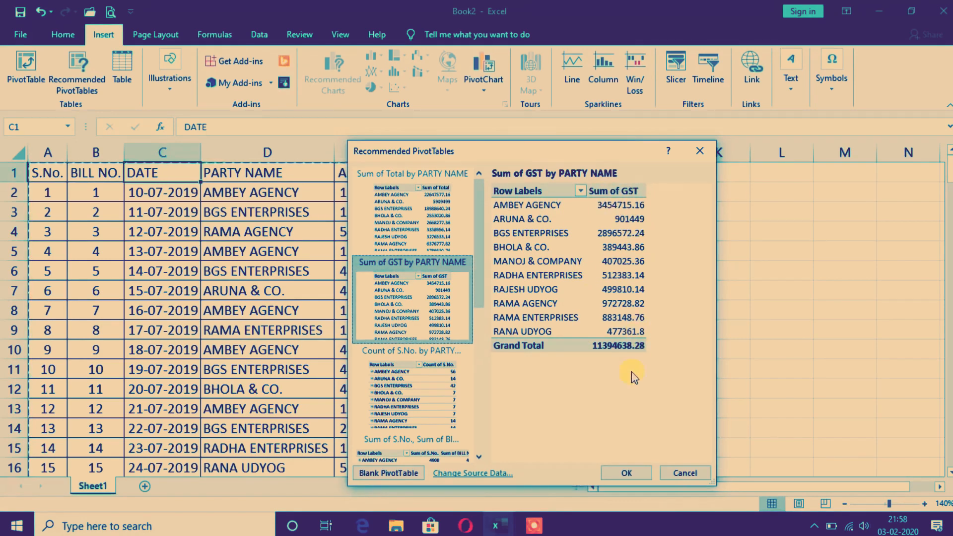
left_click(404, 401)
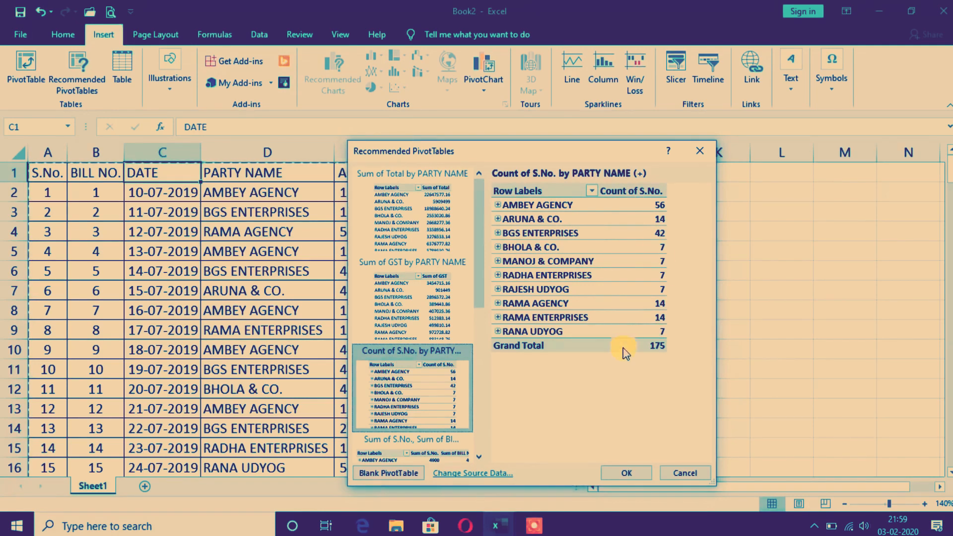
left_click_drag(479, 278, 487, 382)
left_click(400, 225)
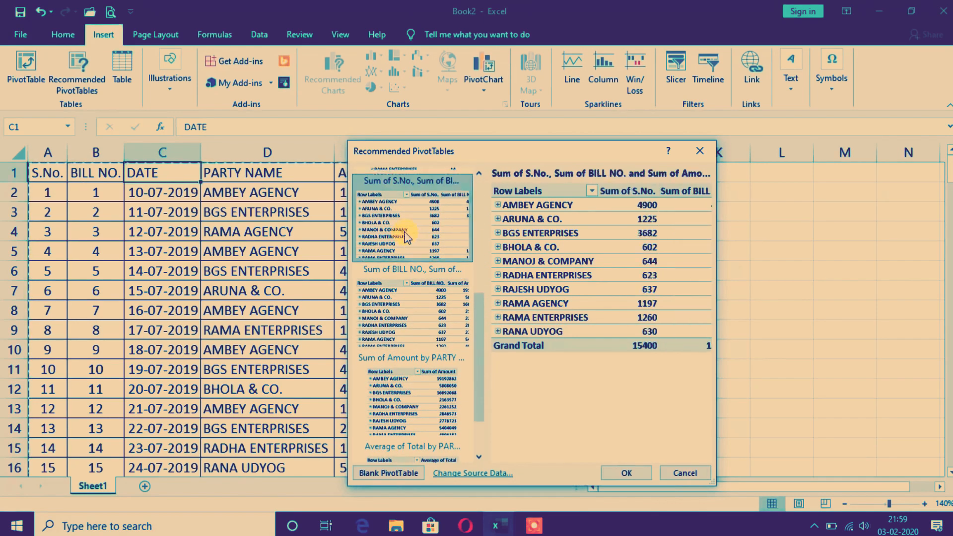
left_click(414, 326)
left_click(410, 403)
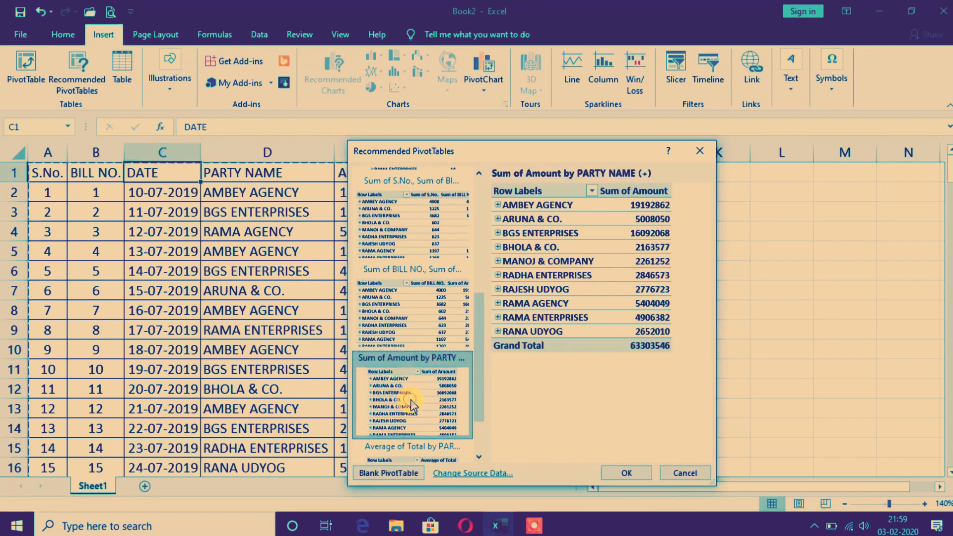
left_click(418, 329)
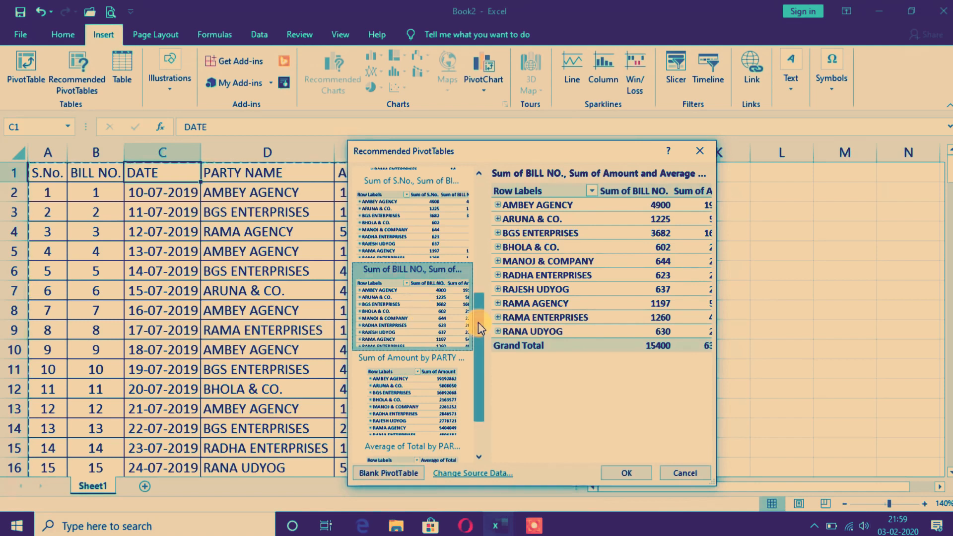
Step: Insert the recommended PivotTable "Sum of Total by PARTY NAME"
left_click_drag(479, 328, 473, 183)
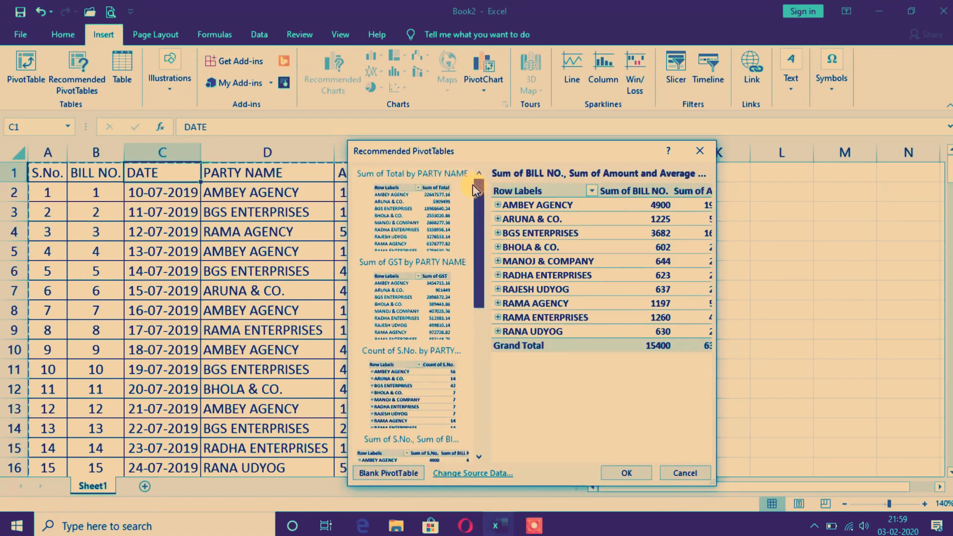
left_click(384, 219)
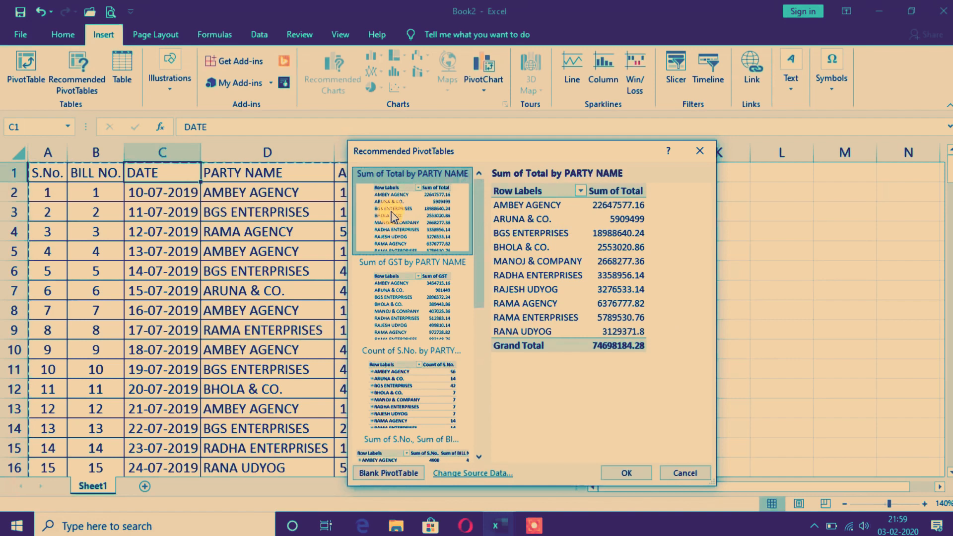
left_click(608, 470)
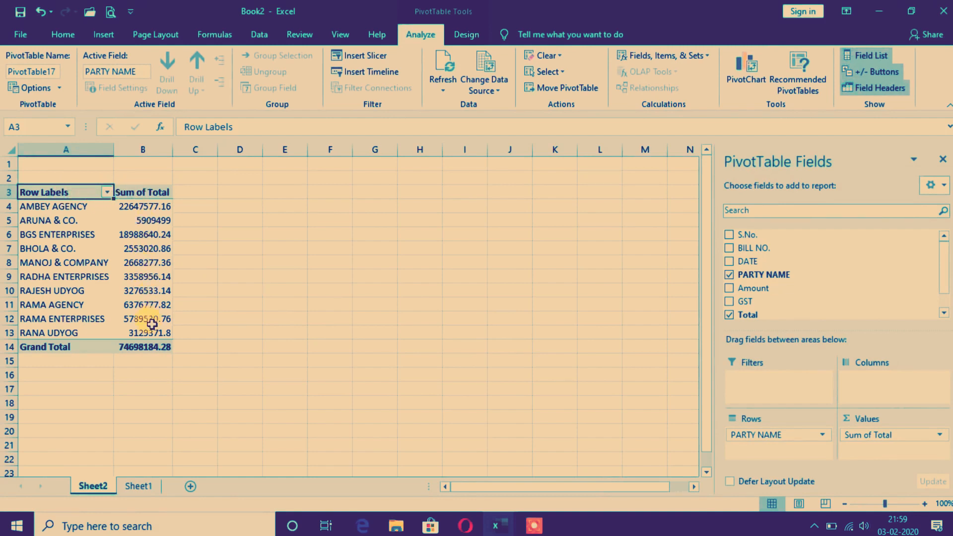
mouse_move(151, 319)
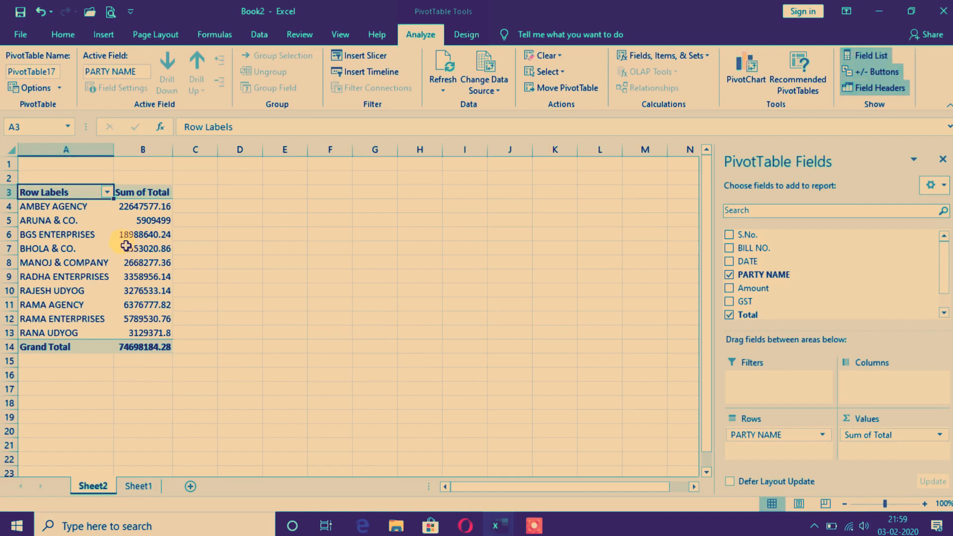
mouse_move(126, 221)
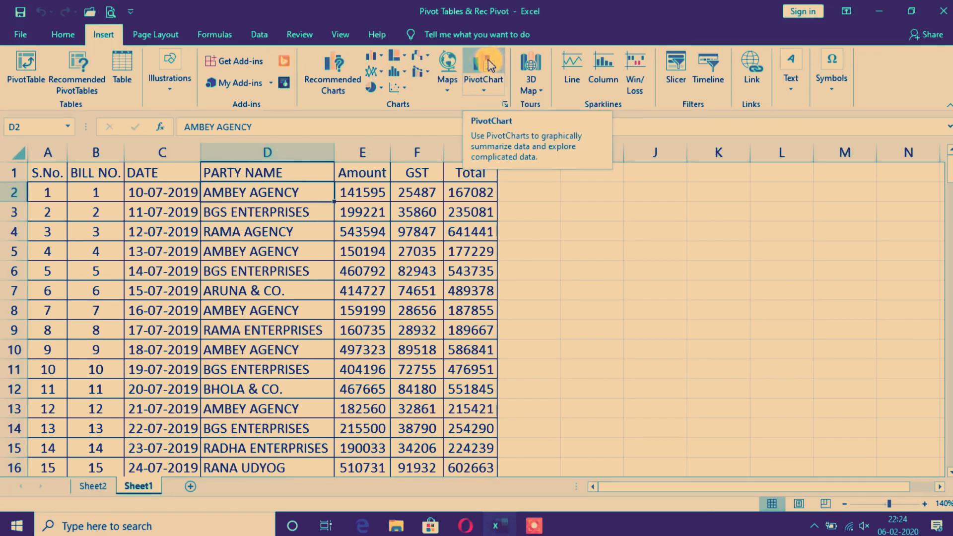
Step: Insert a combined PivotChart and PivotTable from Sheet1!$A$1:$G$176 on a new worksheet
left_click(485, 93)
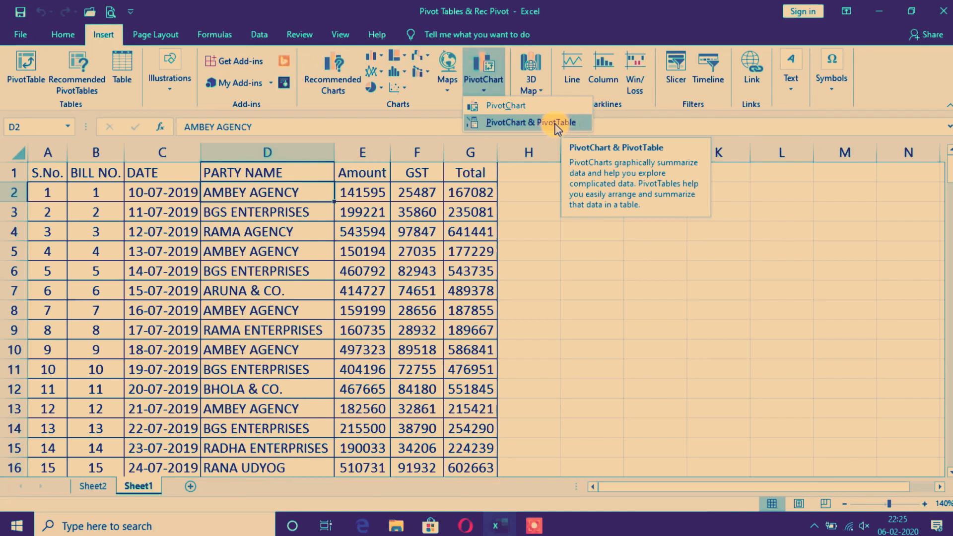
left_click(577, 123)
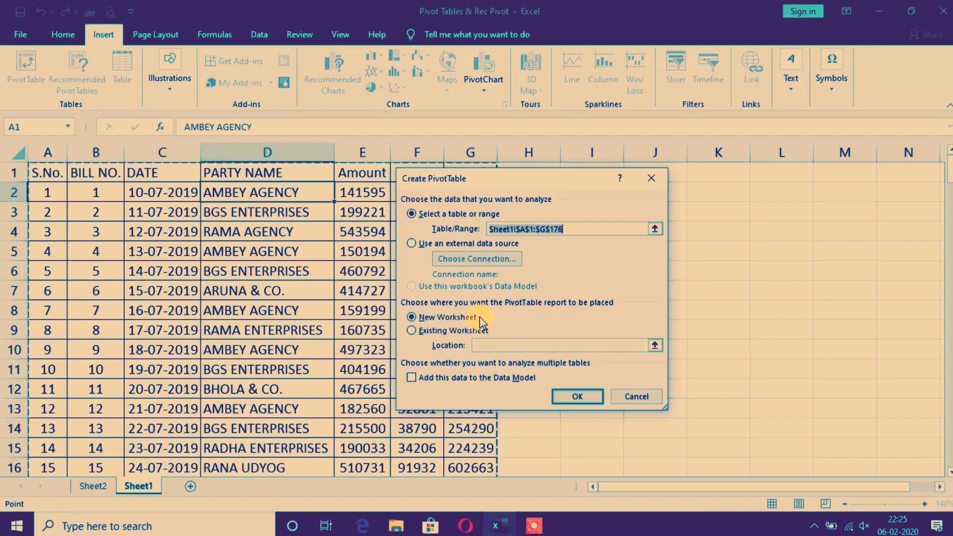
left_click(592, 398)
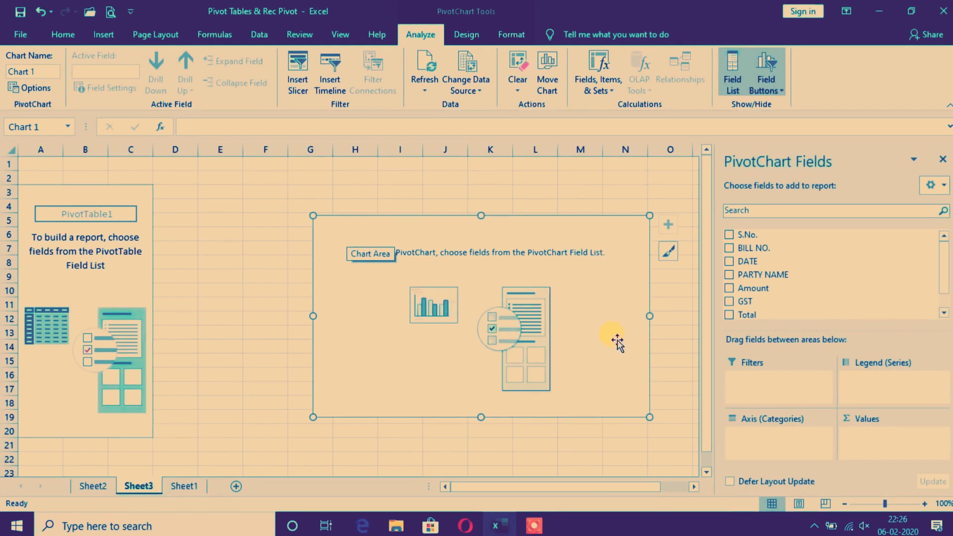
Step: Add the PARTY NAME, Amount and Total fields to the PivotChart and move the chart closer to the pivot table
left_click(729, 275)
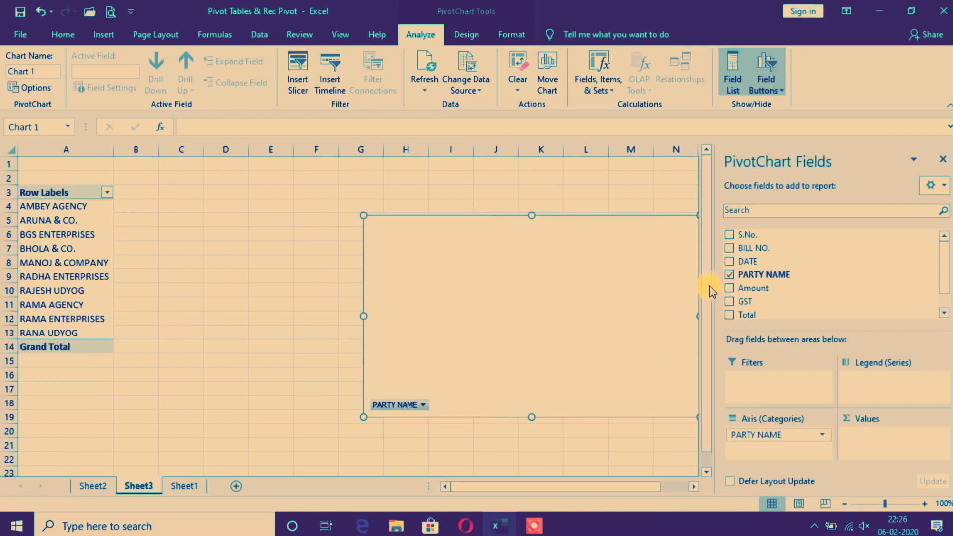
left_click(728, 287)
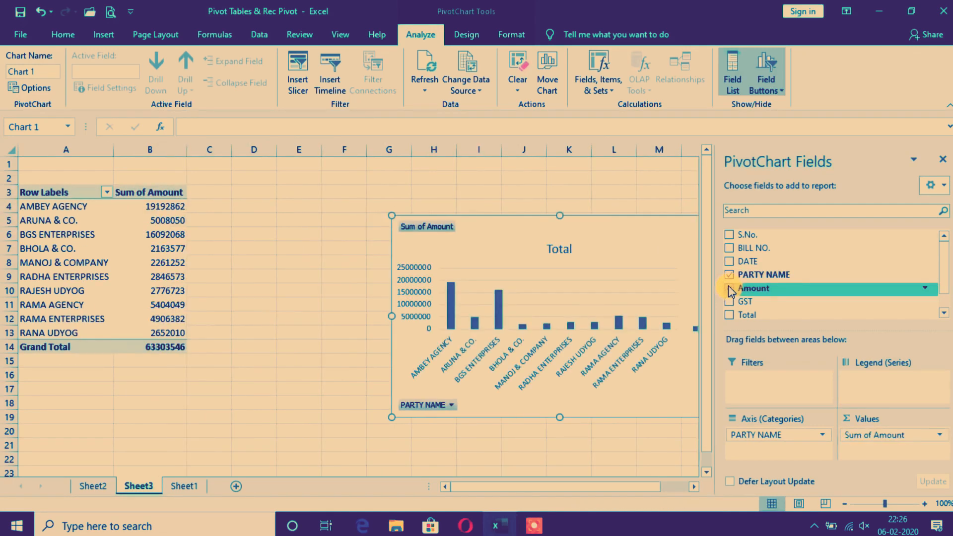
left_click(729, 315)
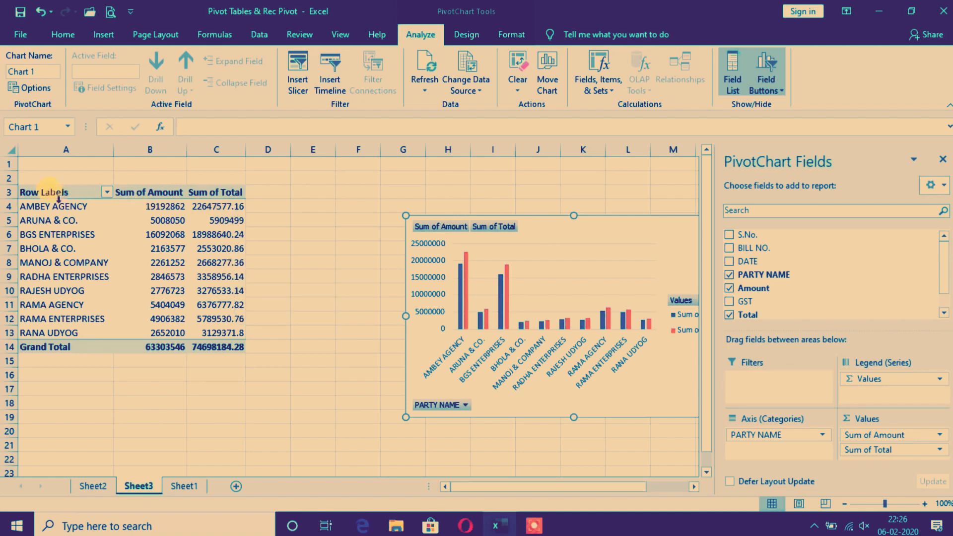
mouse_move(201, 332)
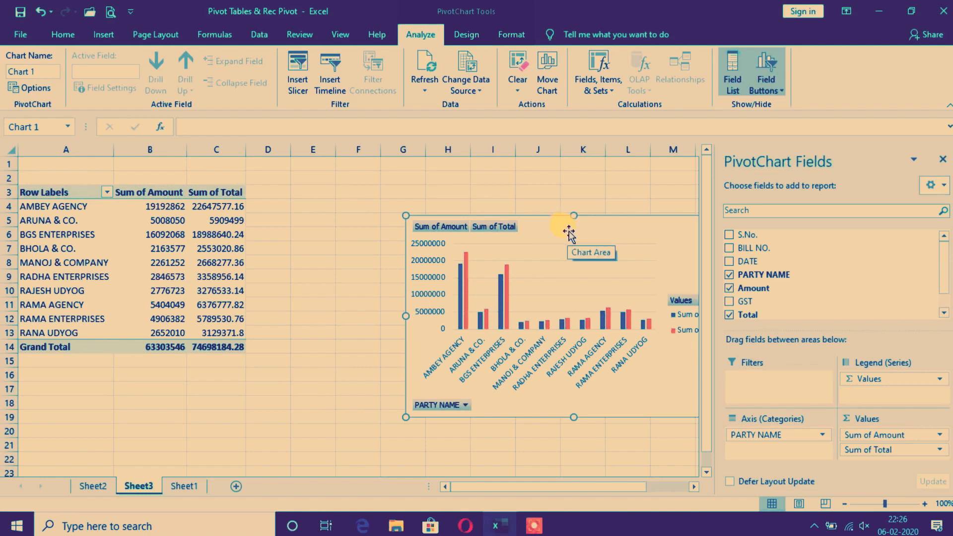
left_click_drag(563, 230, 469, 219)
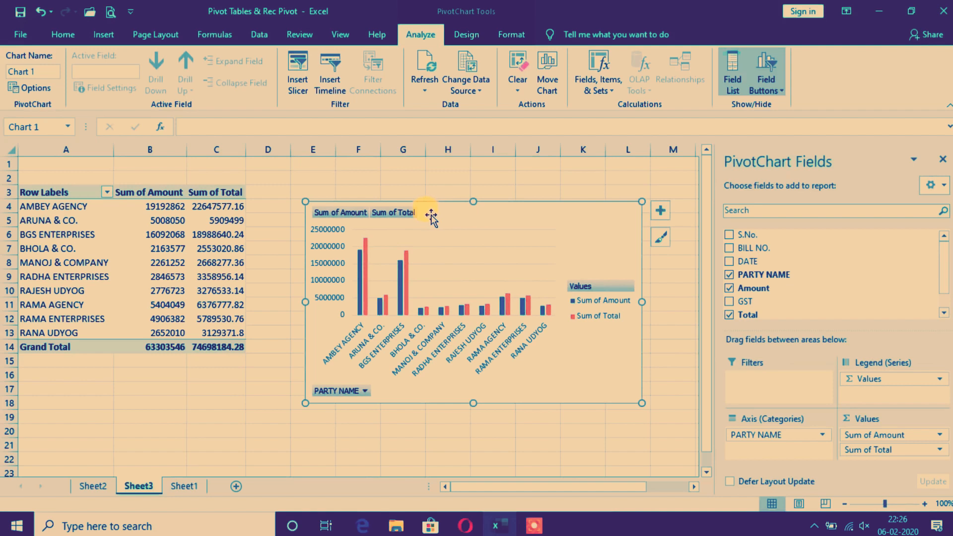
Step: Preview the available chart styles on the clustered column PivotChart, including the dark-background ones
left_click(662, 243)
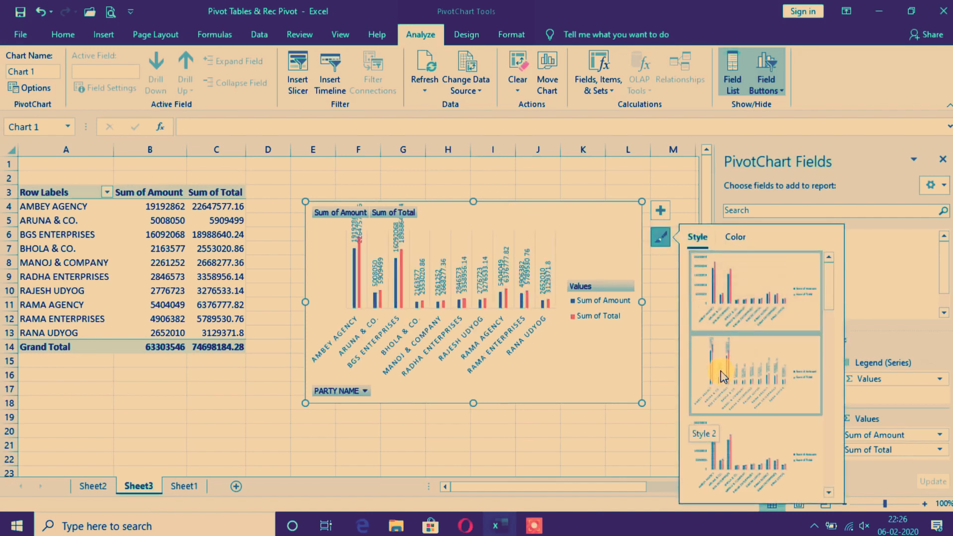
scroll(721, 376, "down", 3)
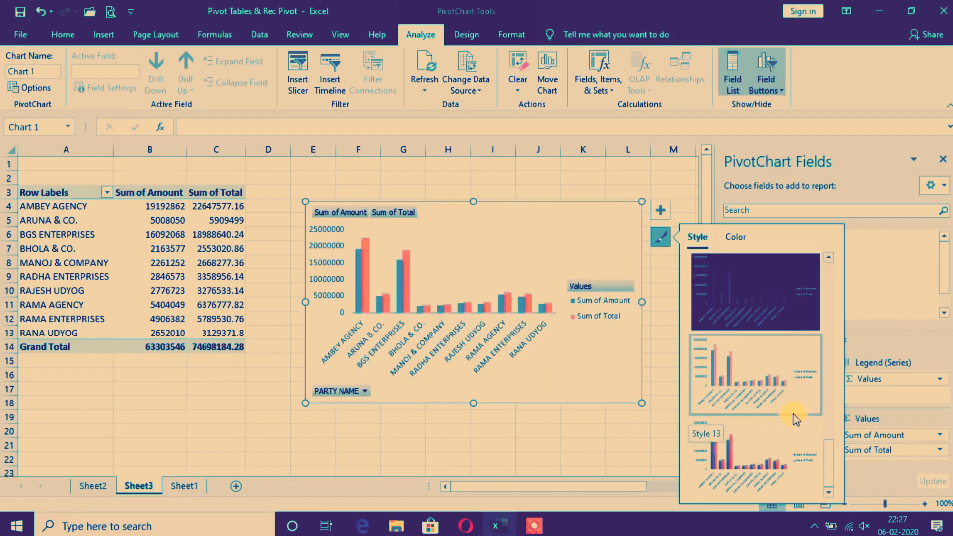
scroll(779, 402, "up", 2)
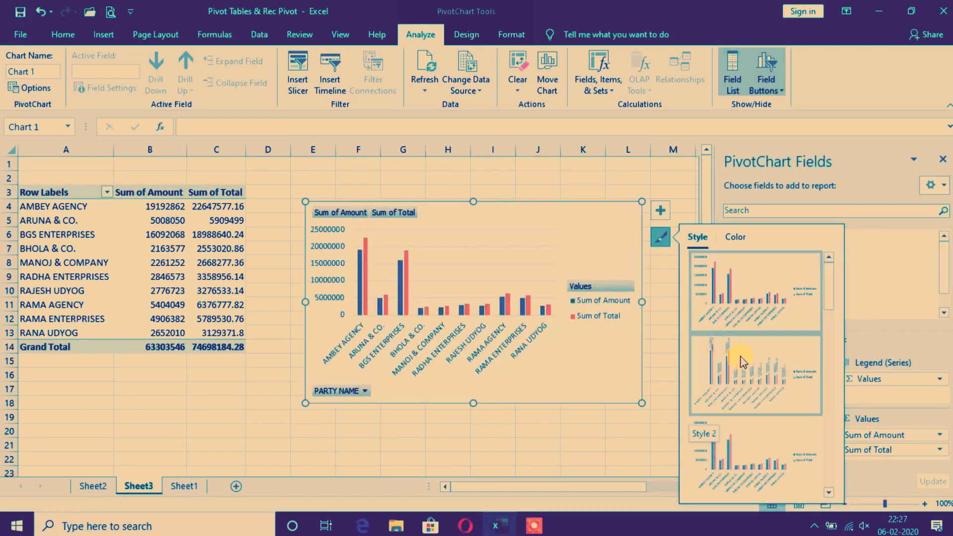
scroll(742, 383, "down", 1)
scroll(742, 361, "down", 1)
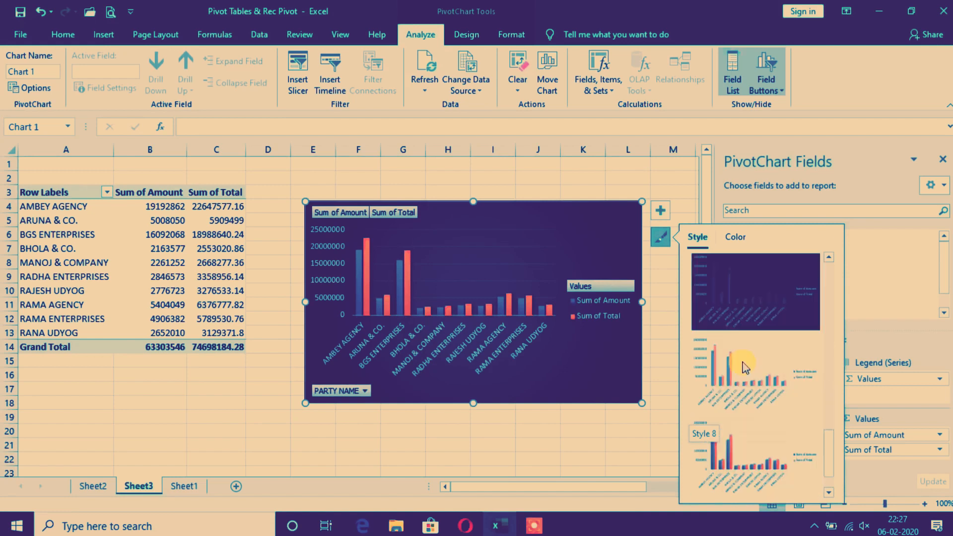
scroll(740, 342, "up", 3)
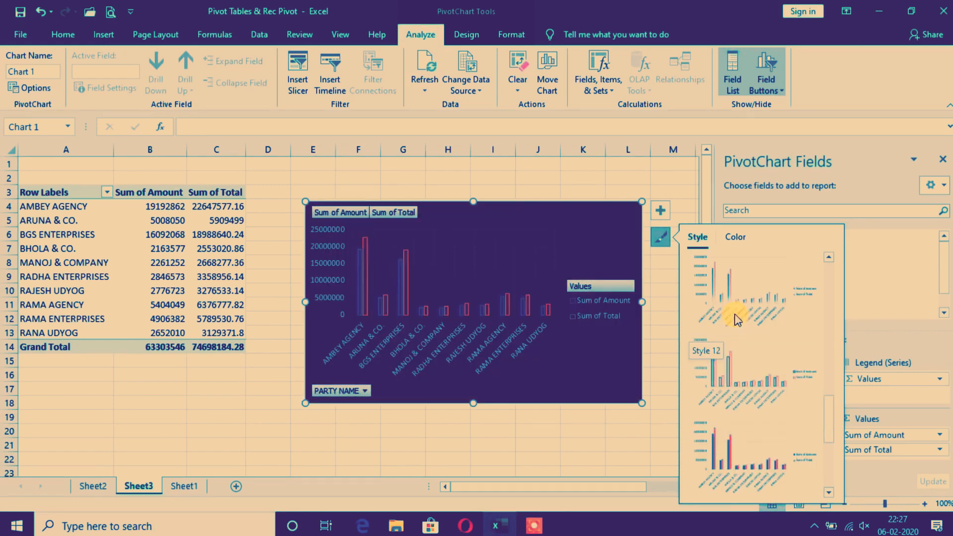
scroll(735, 320, "down", 2)
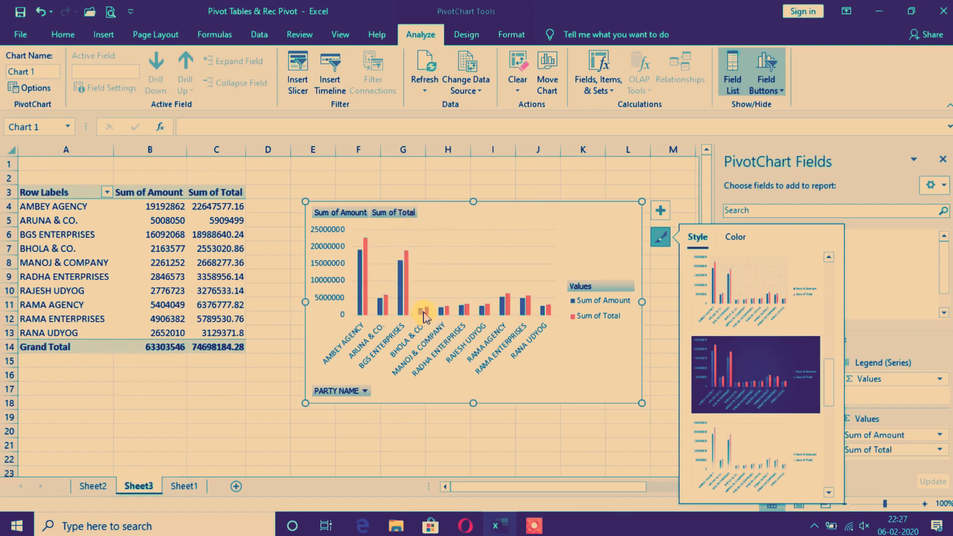
Step: Change the PivotChart type to a plain Pie and apply the dark-background chart style
right_click(487, 222)
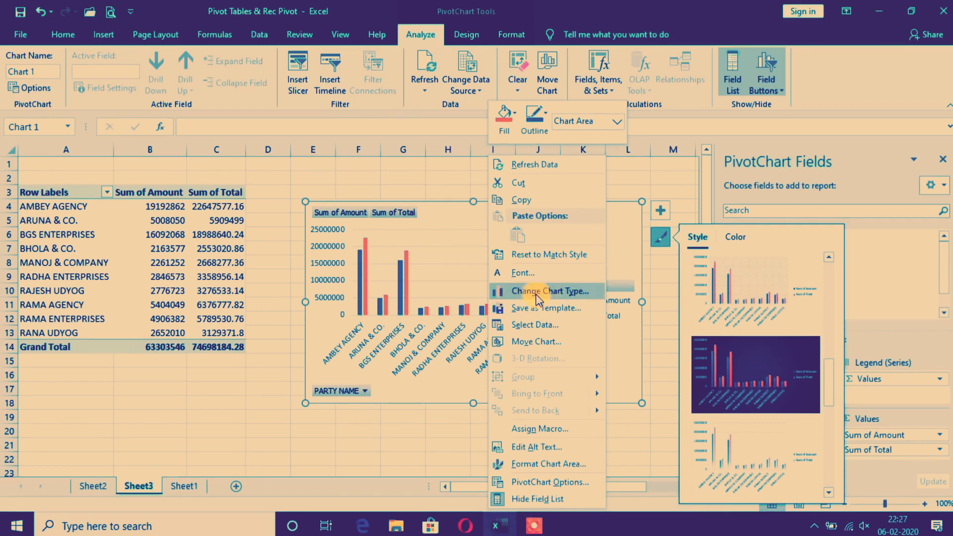
left_click(590, 297)
mouse_move(436, 228)
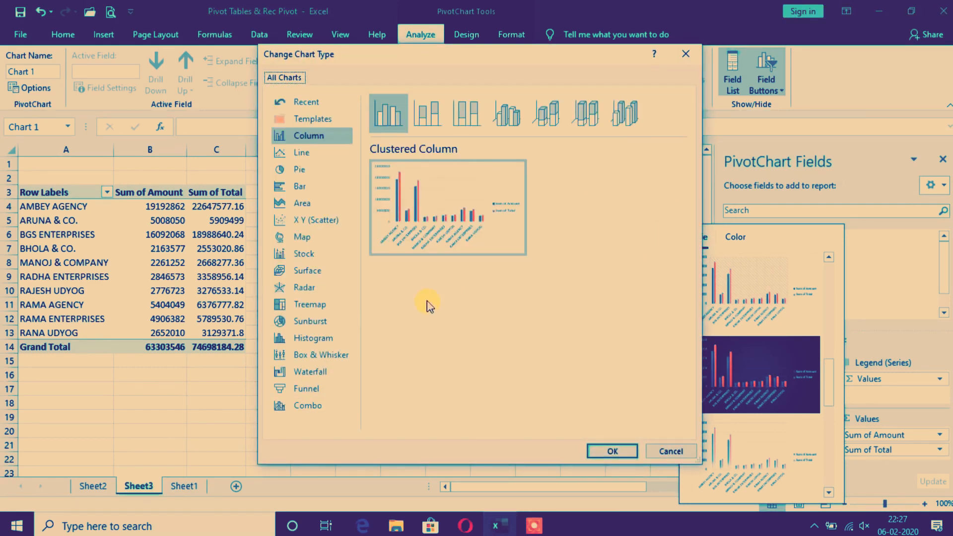
left_click(315, 173)
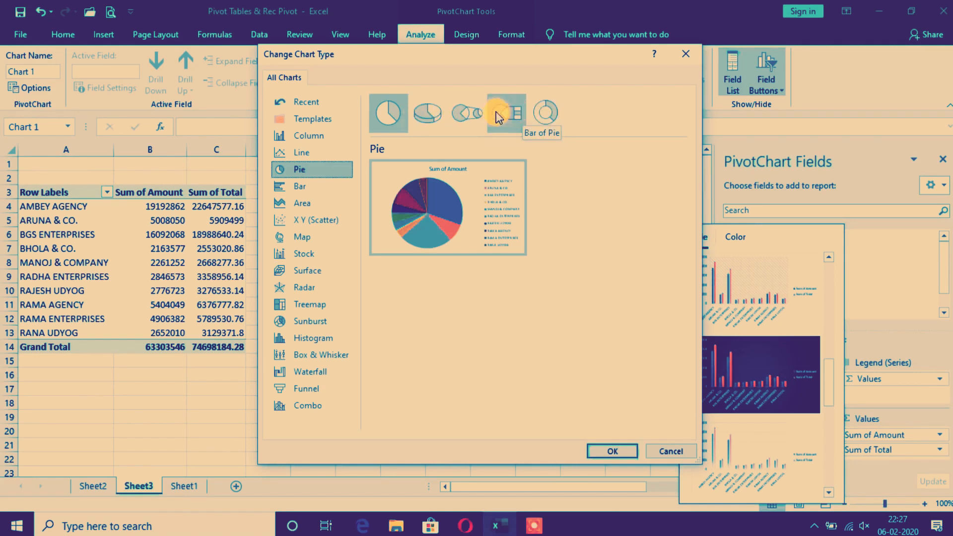
left_click(387, 113)
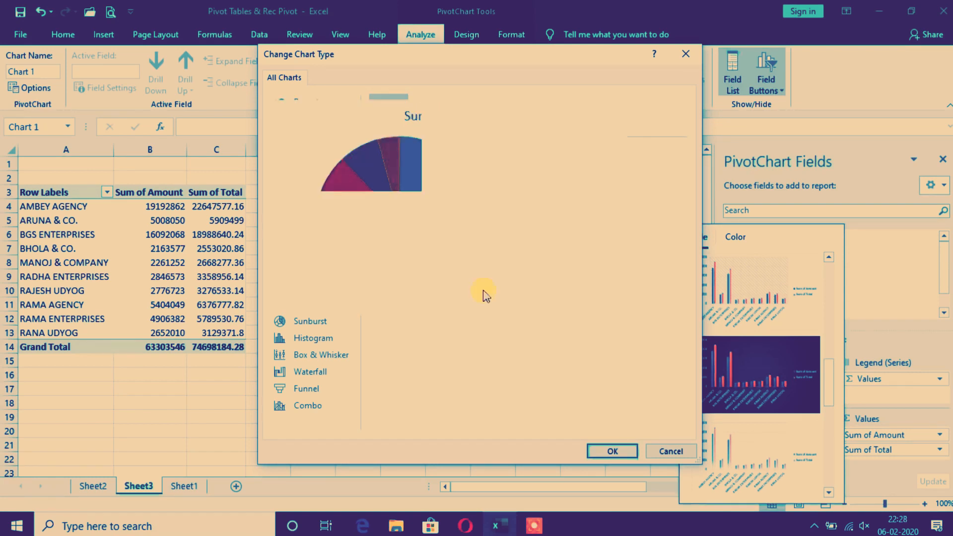
left_click(611, 451)
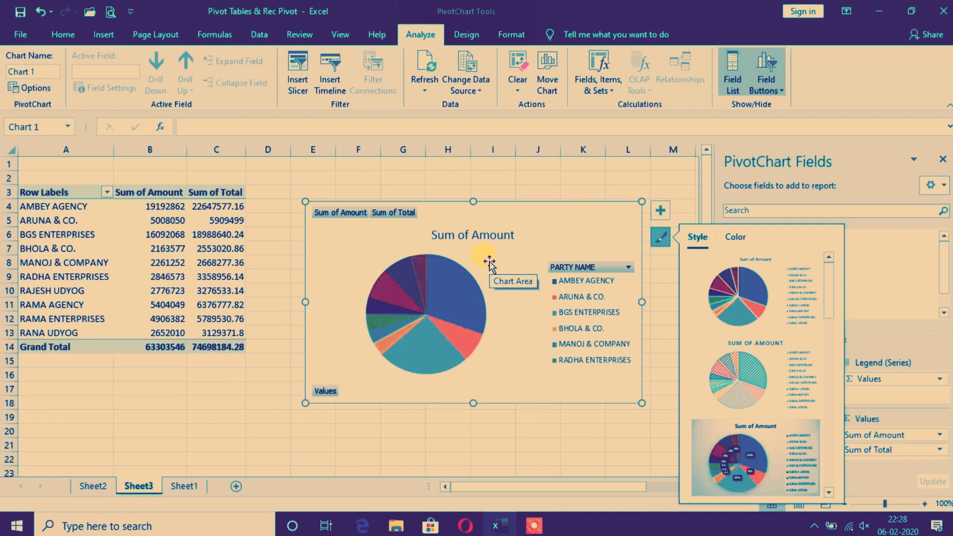
left_click_drag(830, 292, 838, 394)
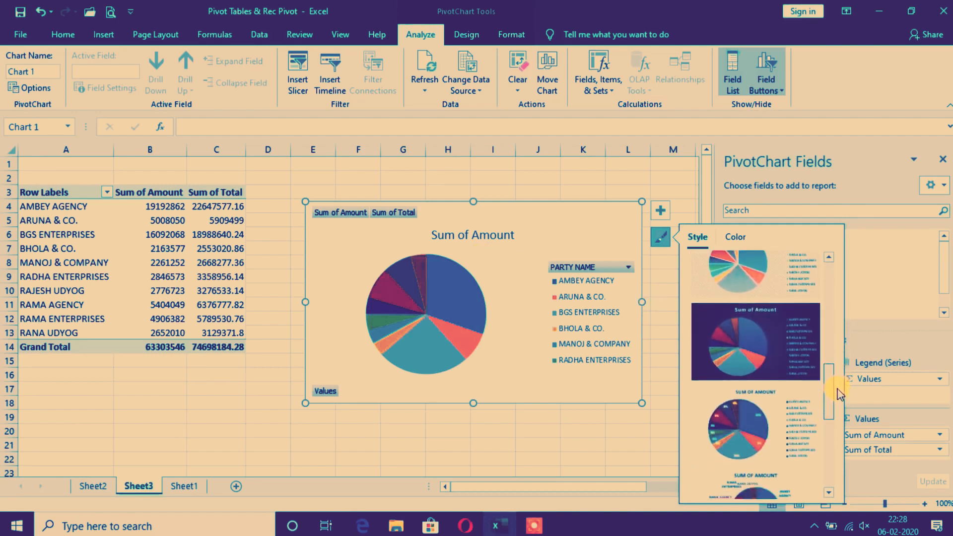
left_click(747, 347)
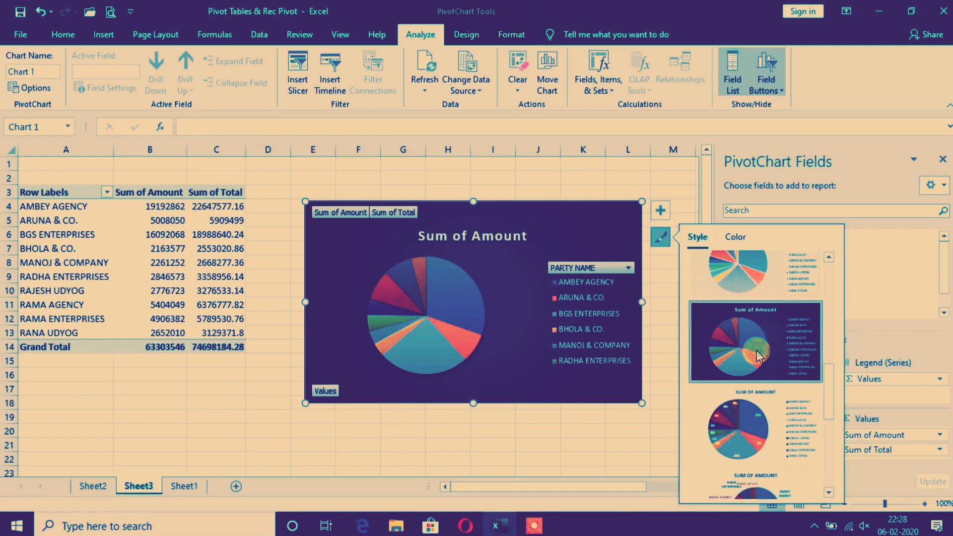
Step: Filter the pie PivotChart by PARTY NAME to show only AMBEY AGENCY
left_click(628, 271)
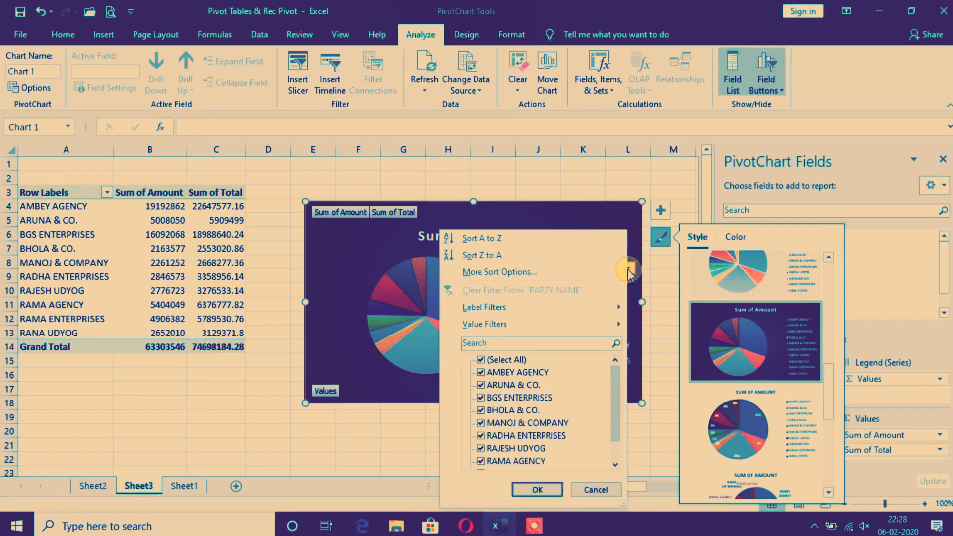
left_click(498, 363)
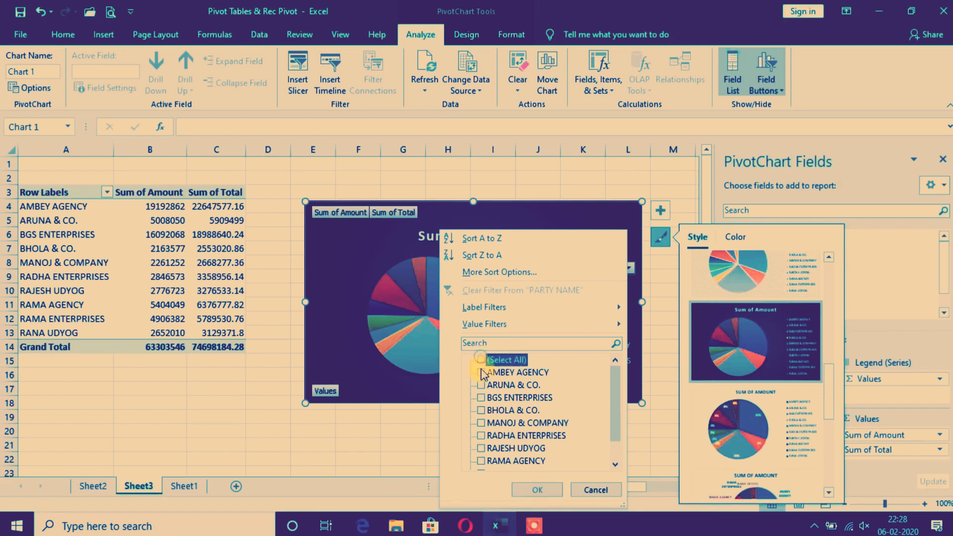
left_click(481, 373)
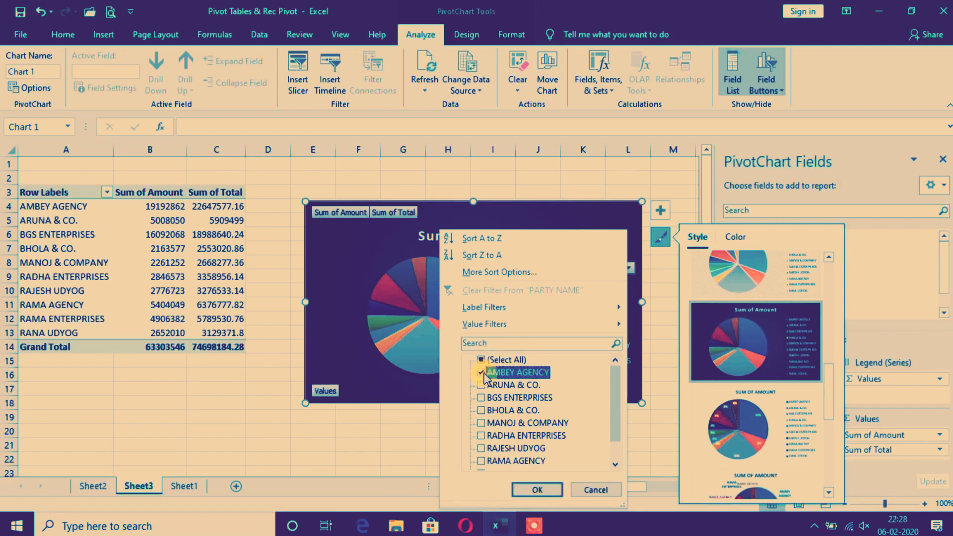
left_click(537, 490)
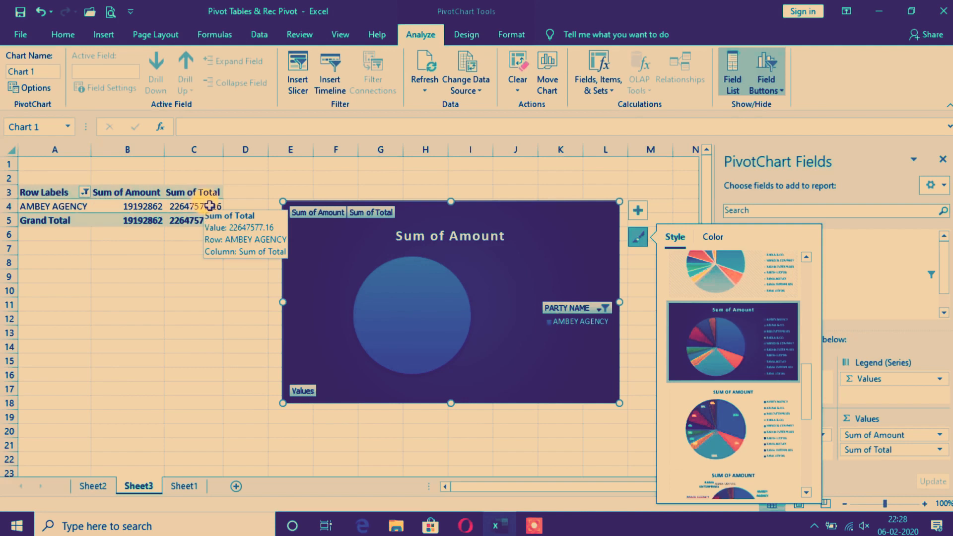
Step: Restore all parties in the PivotChart's PARTY NAME filter
left_click(599, 309)
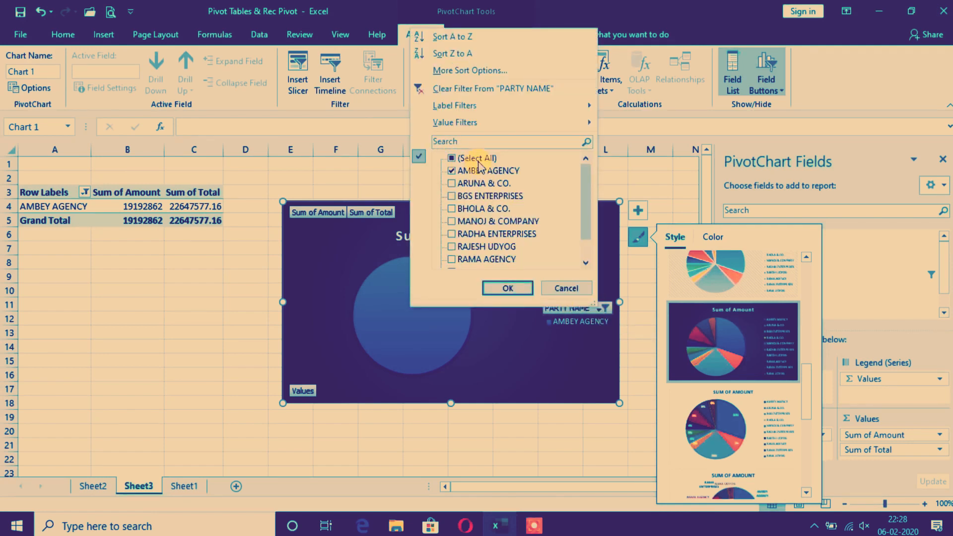
left_click(452, 159)
left_click(514, 292)
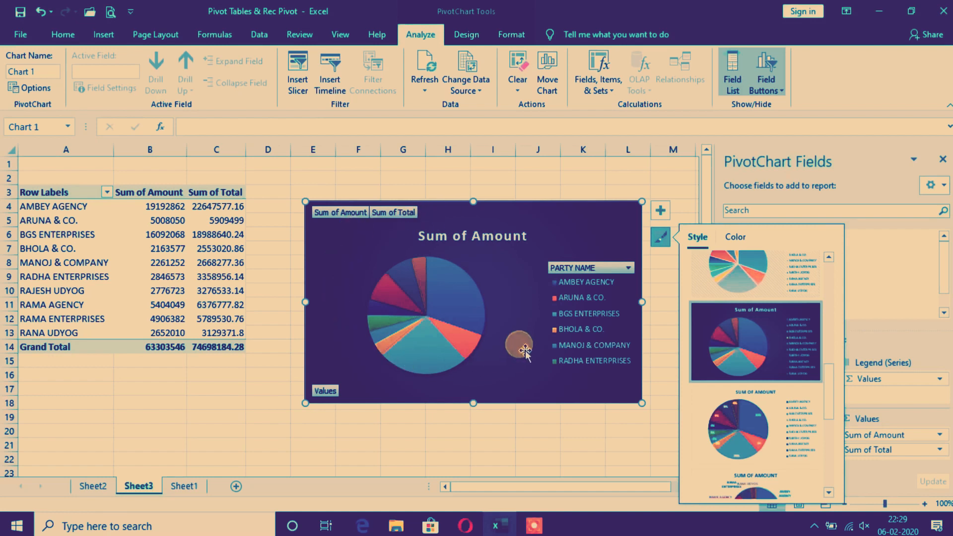
Step: Exclude BGS ENTERPRISES, RADHA ENTERPRISES and RAJESH UDYOG from the PivotChart with the PARTY NAME filter
left_click(627, 269)
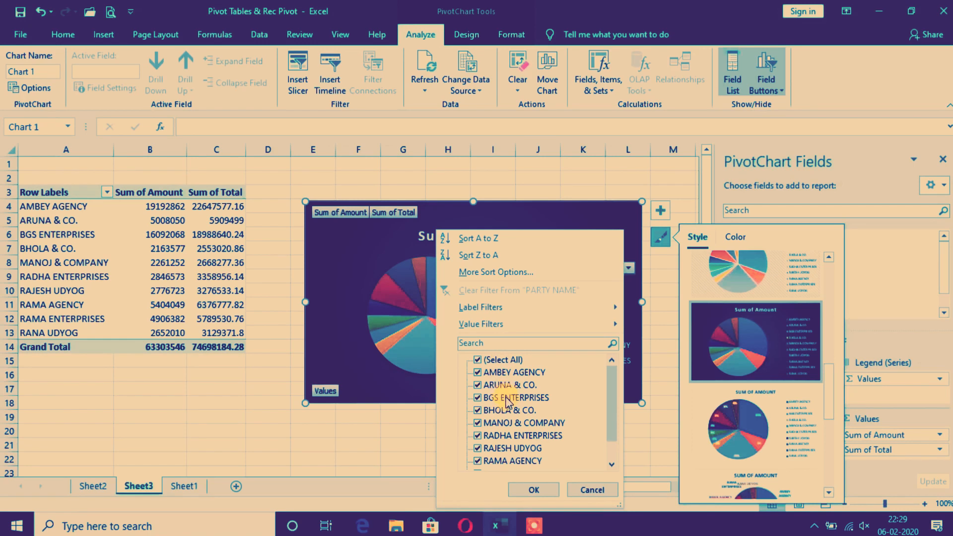
left_click(478, 398)
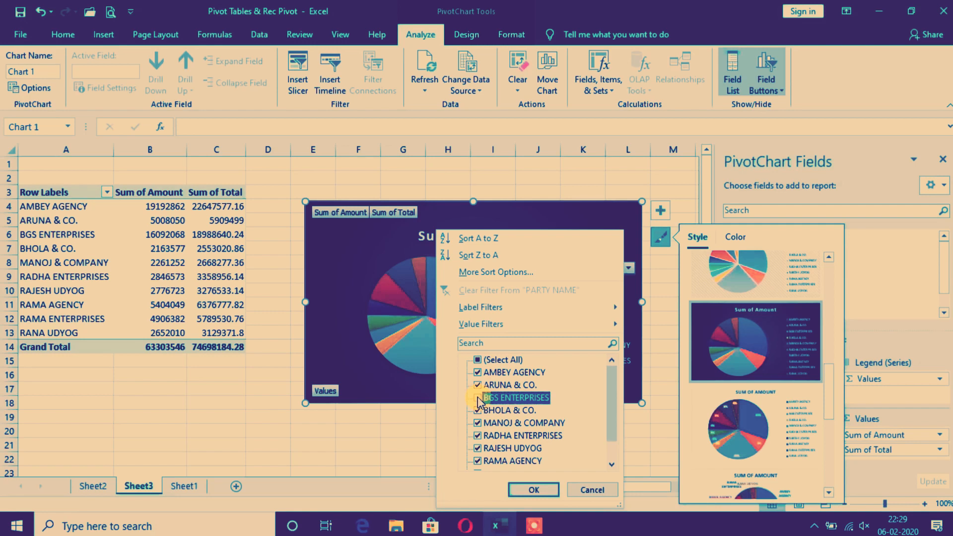
left_click(478, 435)
left_click(477, 448)
left_click(534, 490)
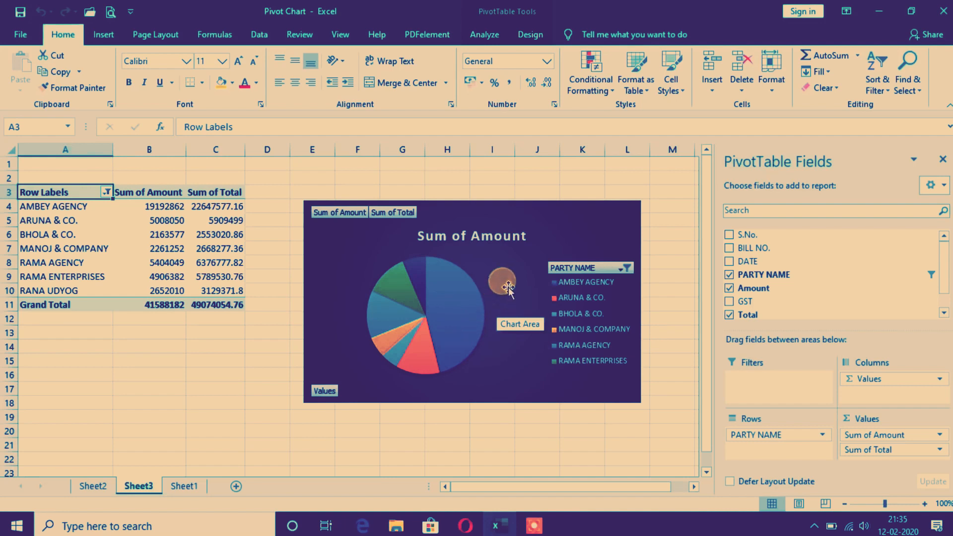
Step: Turn on data labels for the pie PivotChart, keeping the chart title and legend
mouse_move(477, 301)
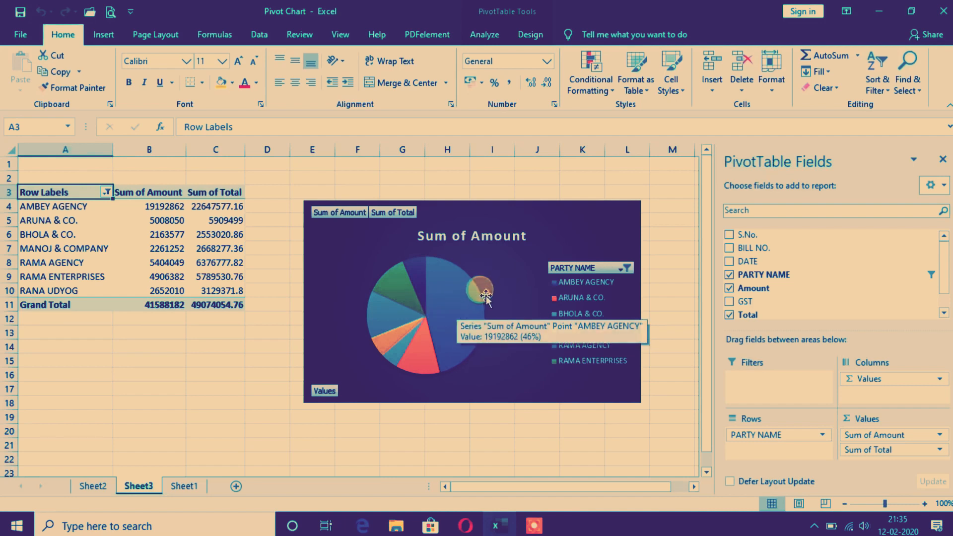
left_click(575, 229)
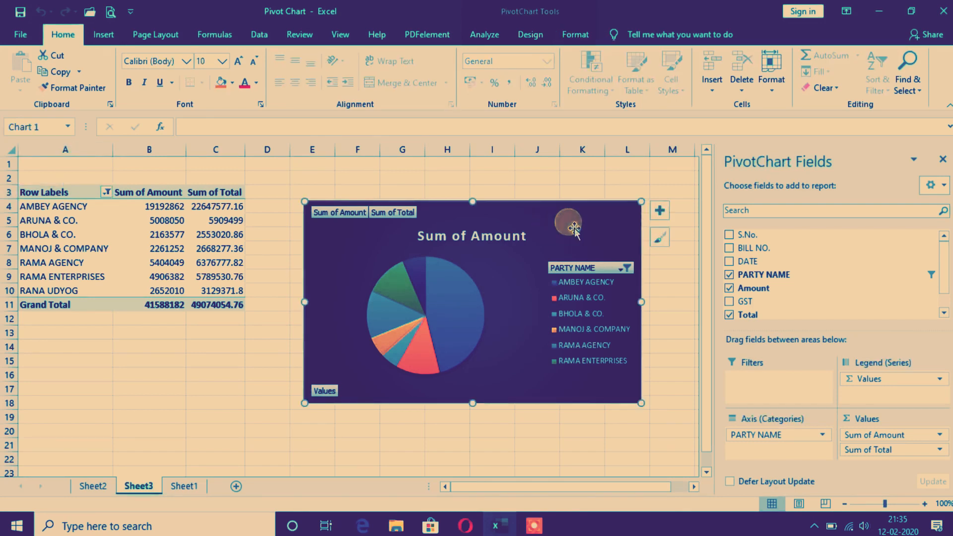
left_click(660, 215)
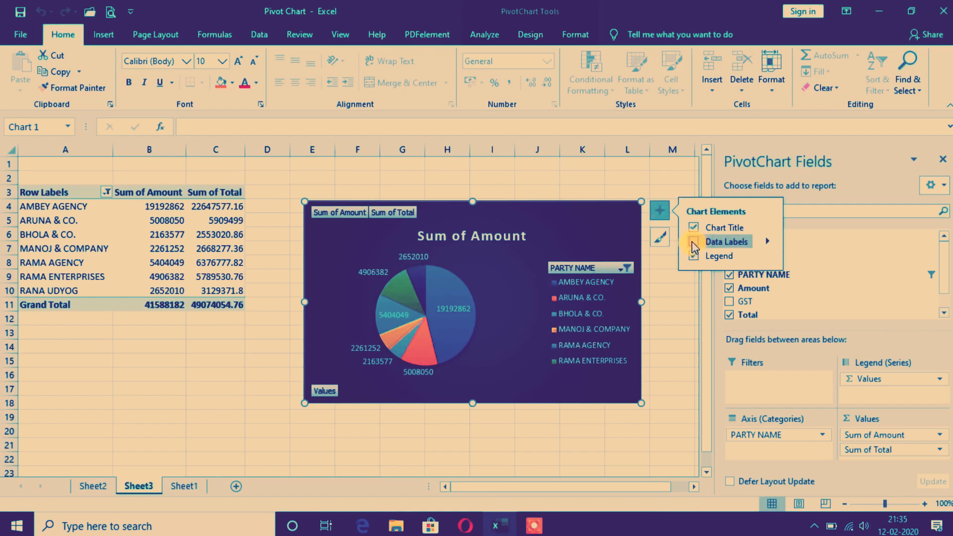
left_click(693, 242)
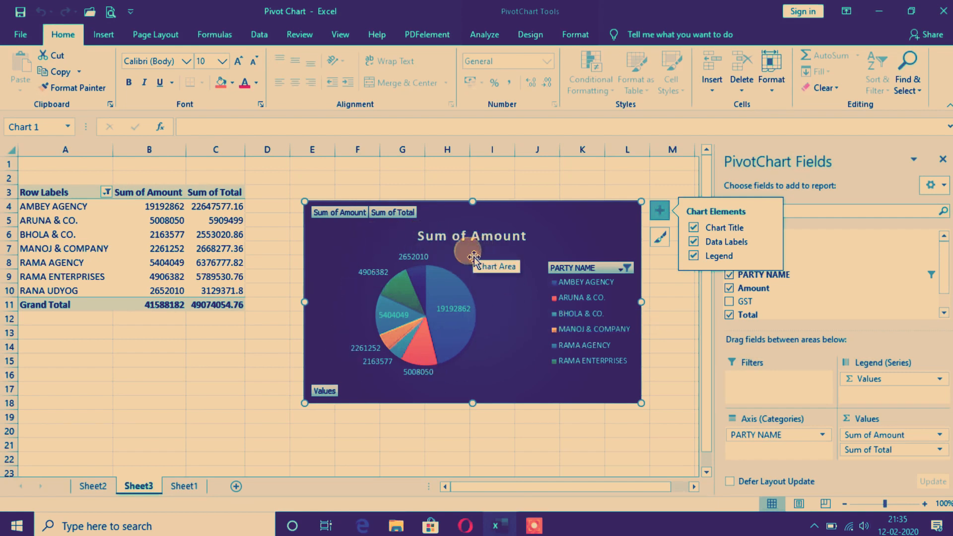
Step: Examine the PARTY NAME filter choices on the PivotChart and in the pivot table's Row Labels header
left_click(626, 268)
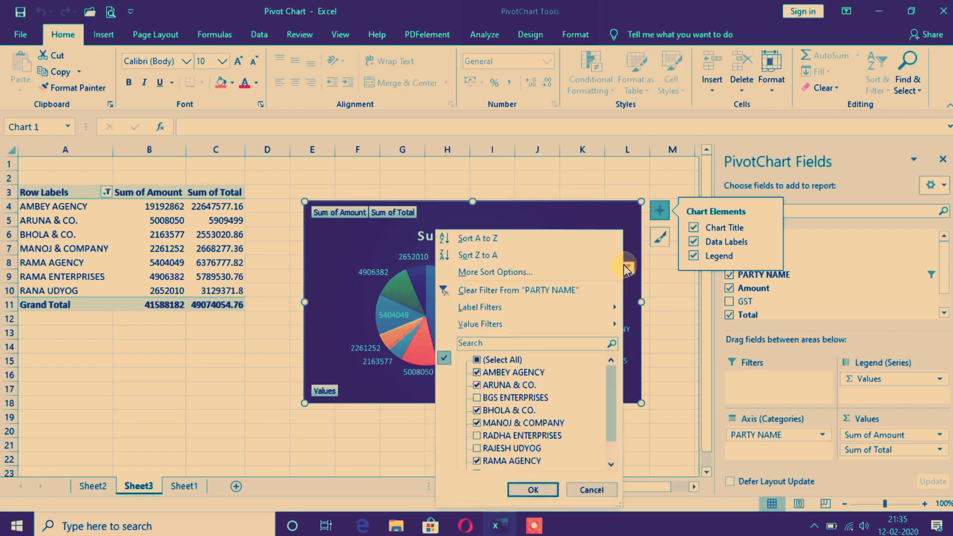
left_click(368, 241)
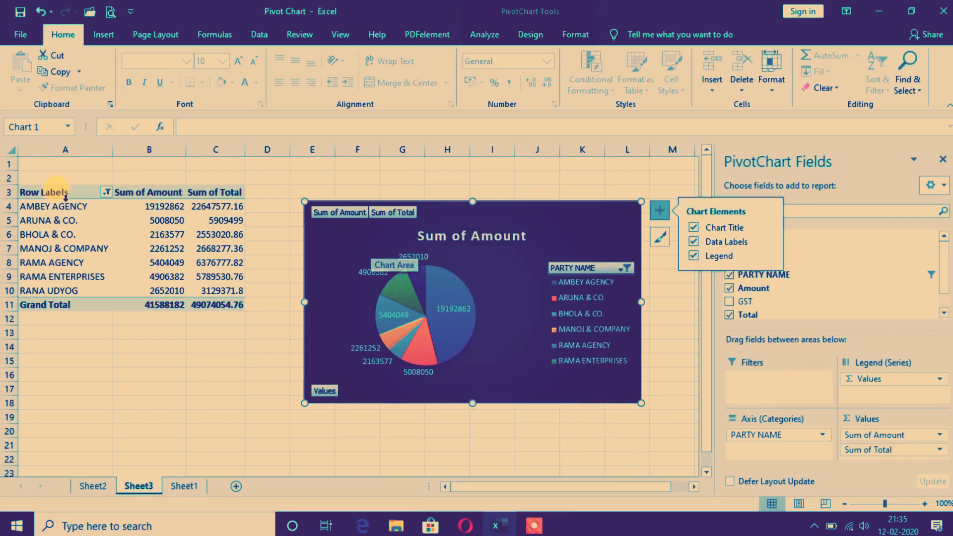
left_click(107, 192)
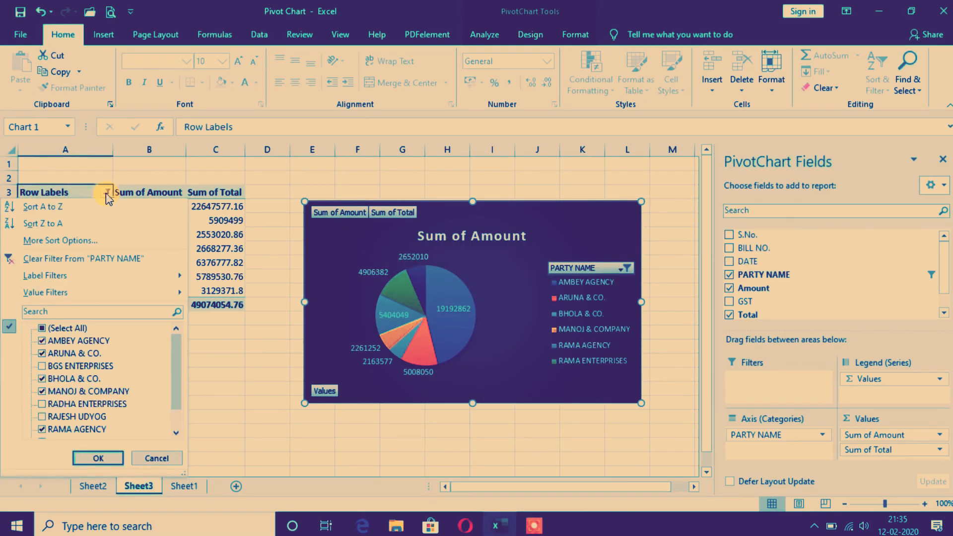
left_click(107, 193)
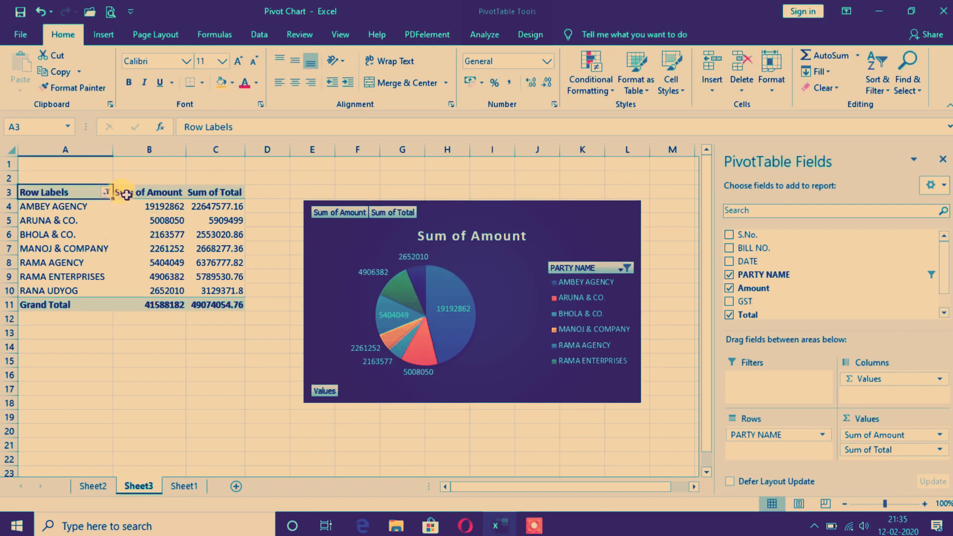
left_click(108, 192)
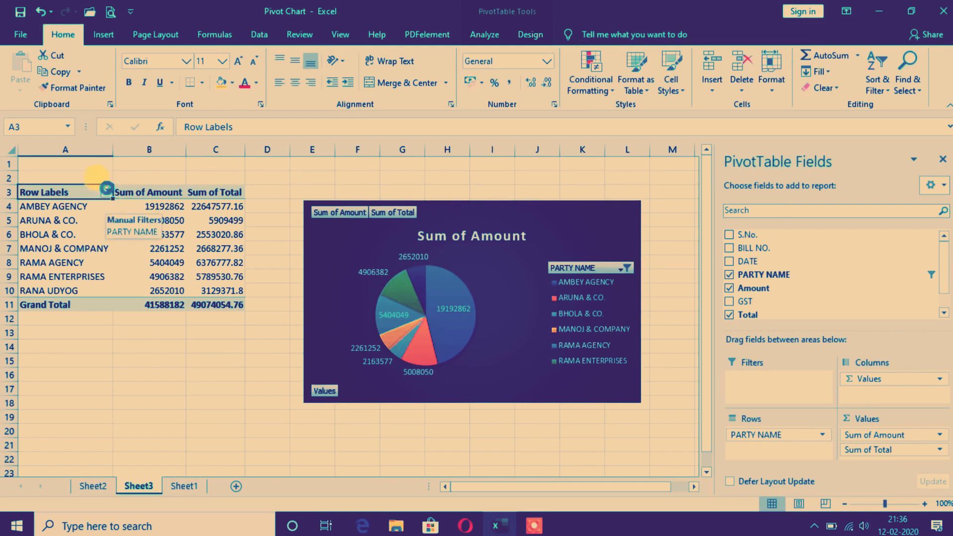
left_click(107, 192)
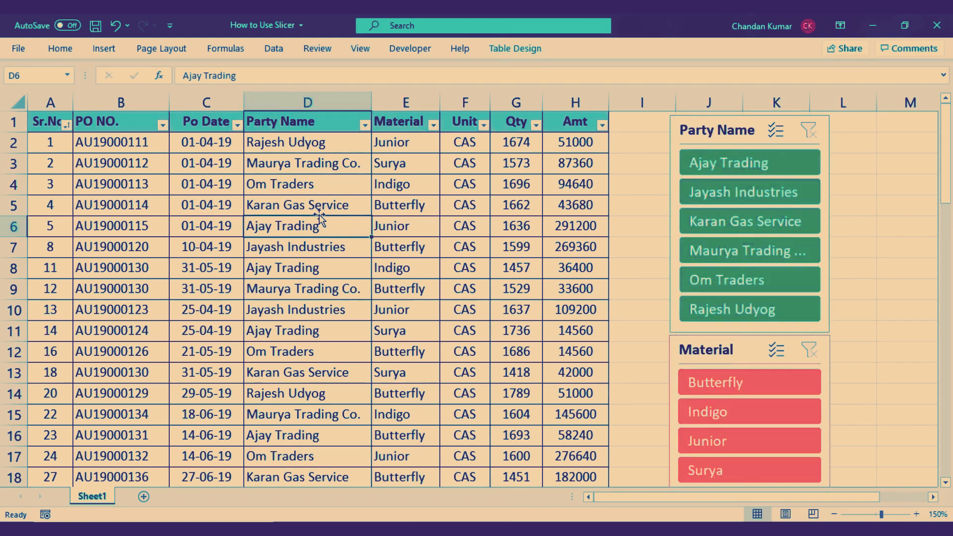
Step: In the How to Use Slicer workbook, examine the purchase order table and its Party Name and Material slicers
left_click(407, 230)
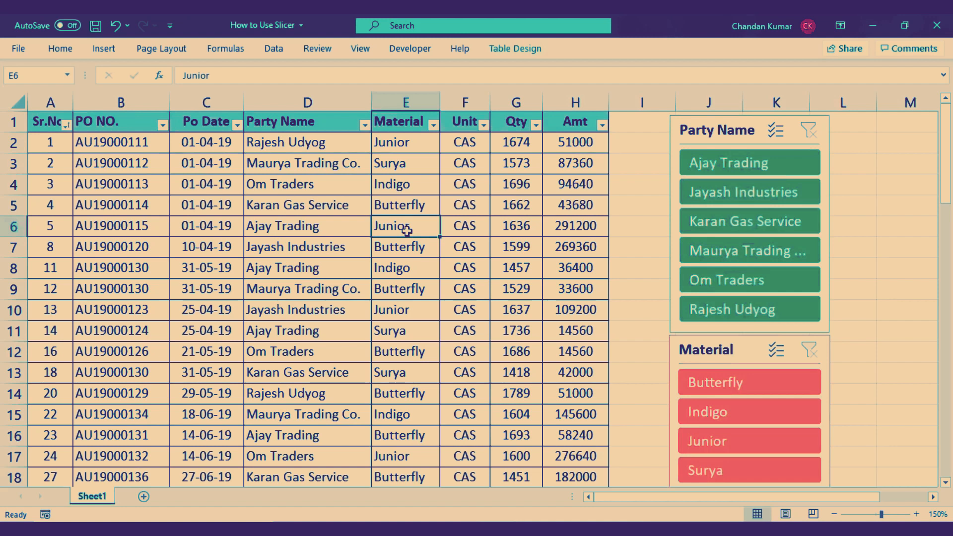
left_click_drag(42, 124, 508, 436)
left_click(344, 329)
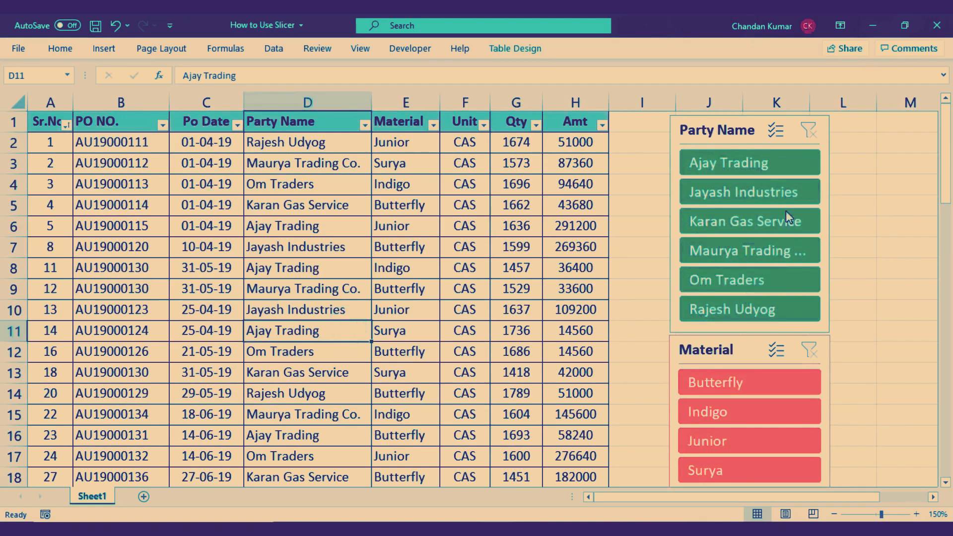
left_click(716, 133)
left_click(726, 348)
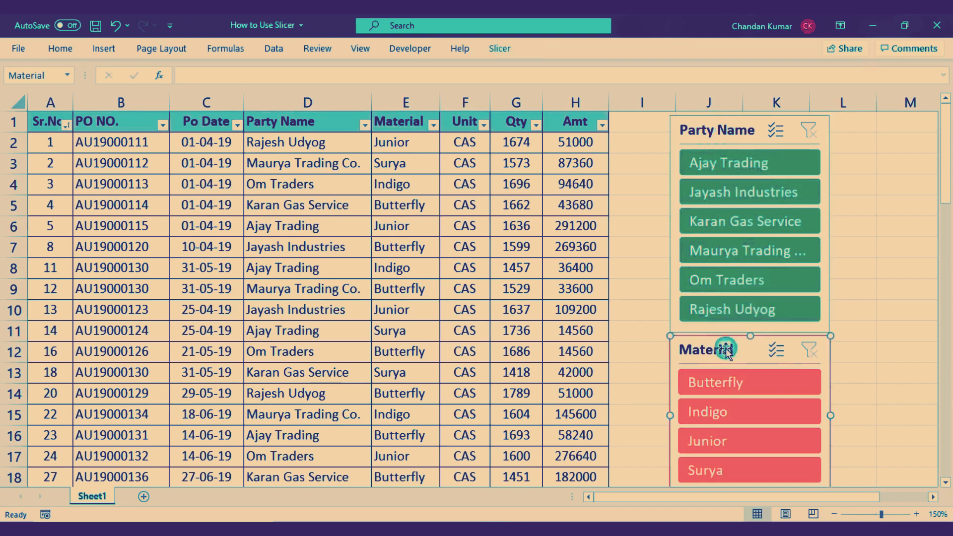
left_click(740, 350)
left_click(368, 224)
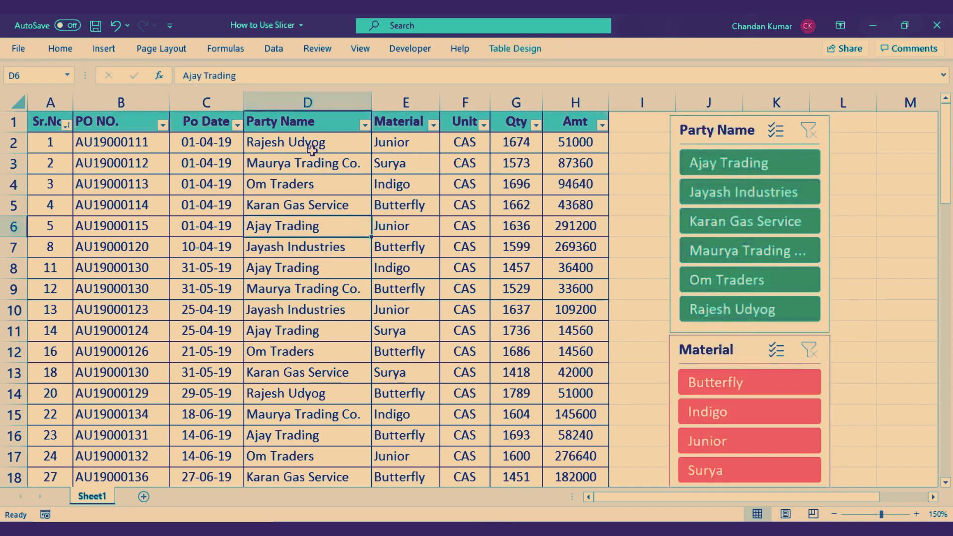
left_click_drag(51, 142, 547, 332)
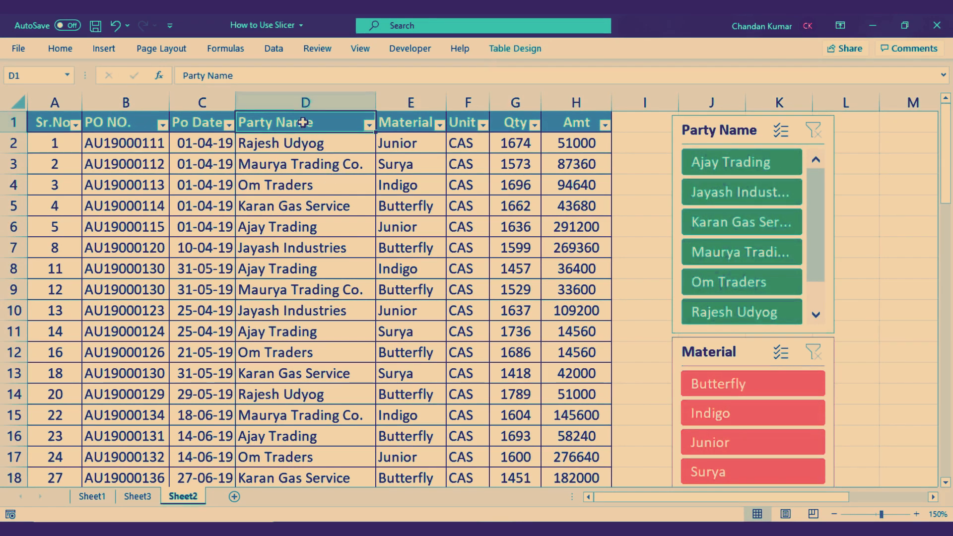
Step: Filter the table's Party Name column on Sheet2 to Karan Gas Service and Rajesh Udyog, and review the filtered rows
left_click(368, 125)
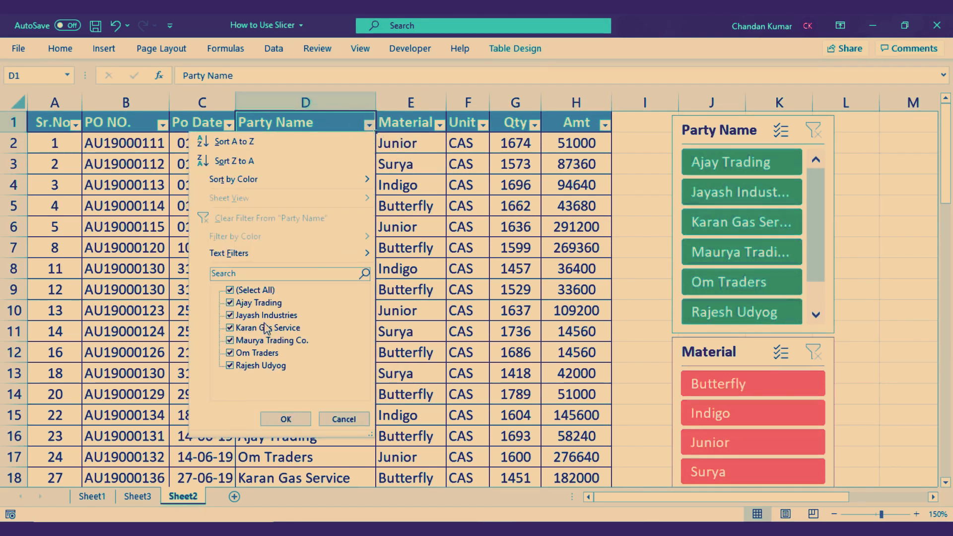
left_click(232, 290)
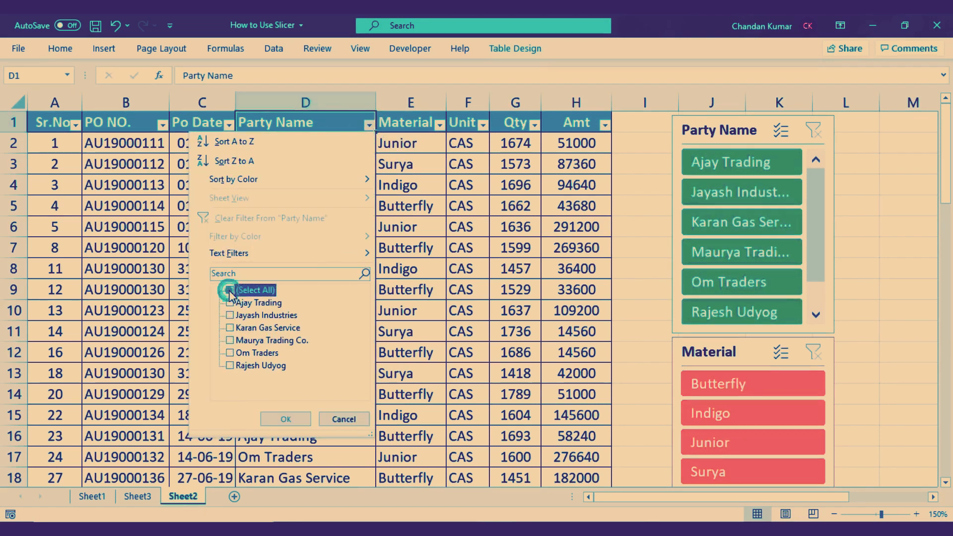
left_click(230, 328)
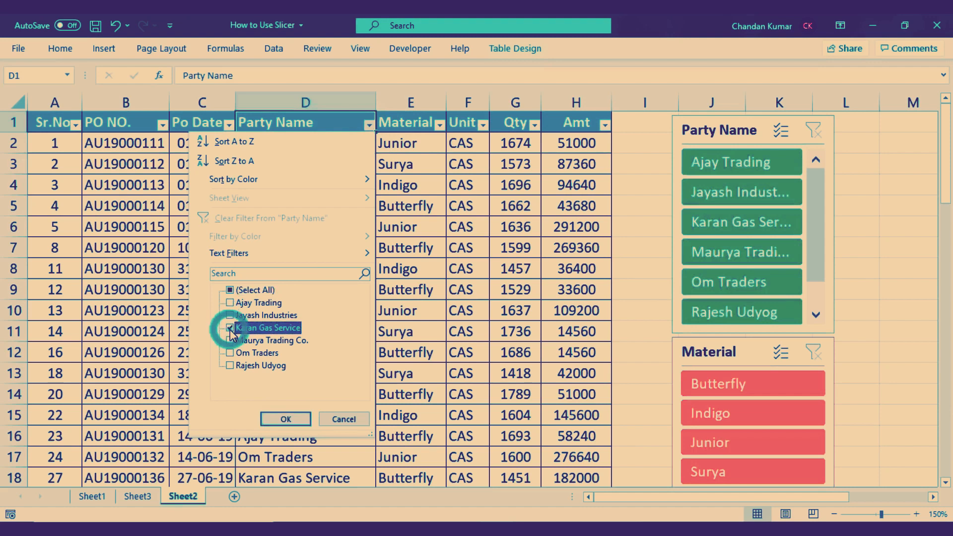
left_click(229, 366)
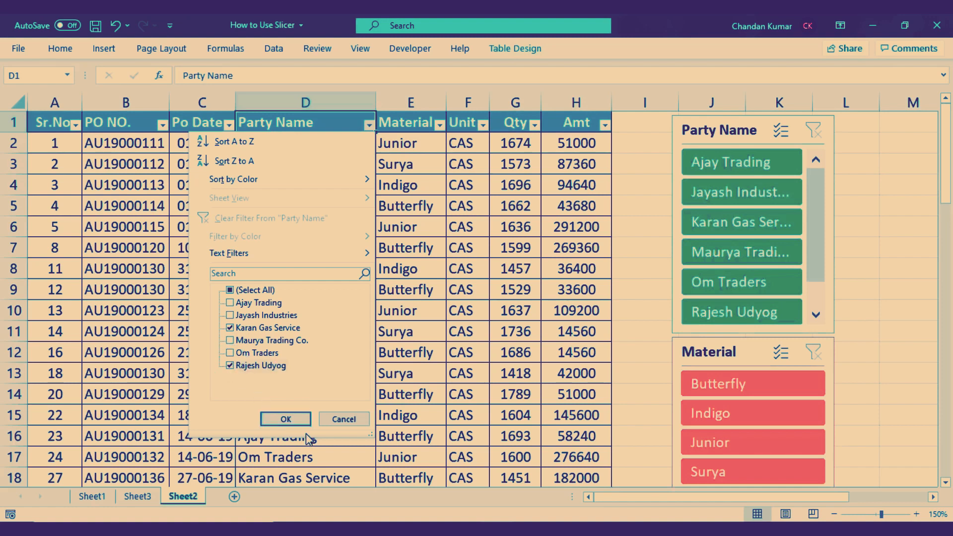
left_click(286, 418)
left_click_drag(309, 150, 314, 497)
left_click(308, 399)
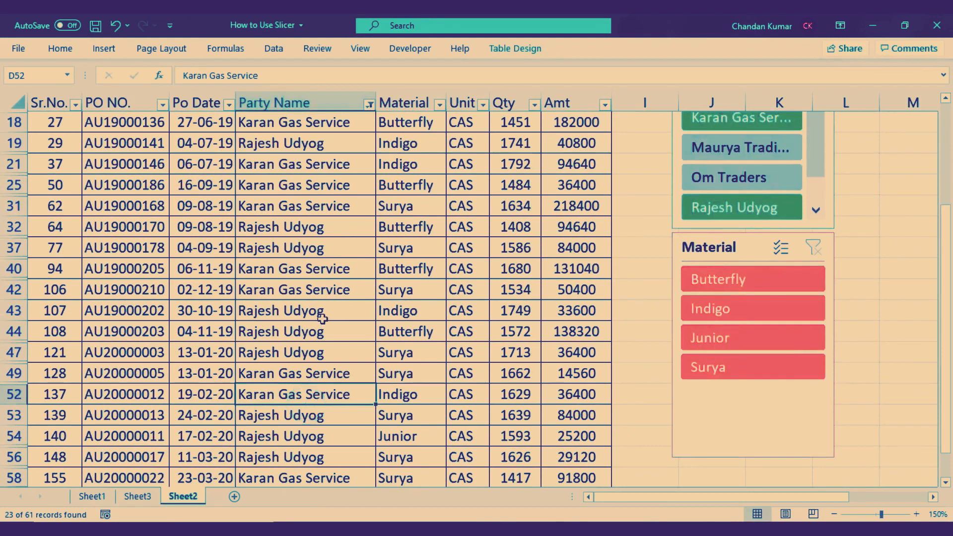
Step: Change the Party Name column filter to show only Jayash Industries and Om Traders, and review the filtered rows
scroll(323, 319, "up", 2)
left_click(368, 125)
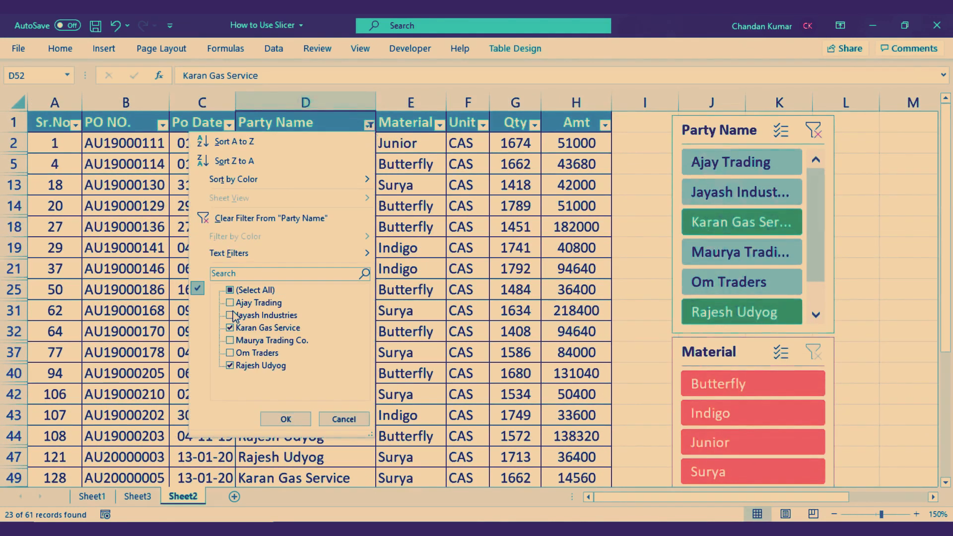
left_click(230, 328)
left_click(231, 365)
left_click(231, 354)
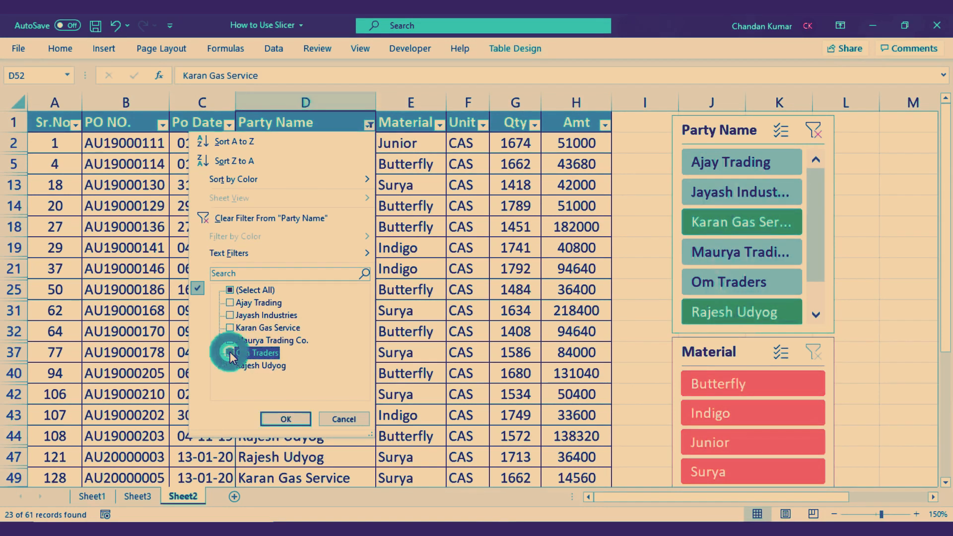
left_click(230, 316)
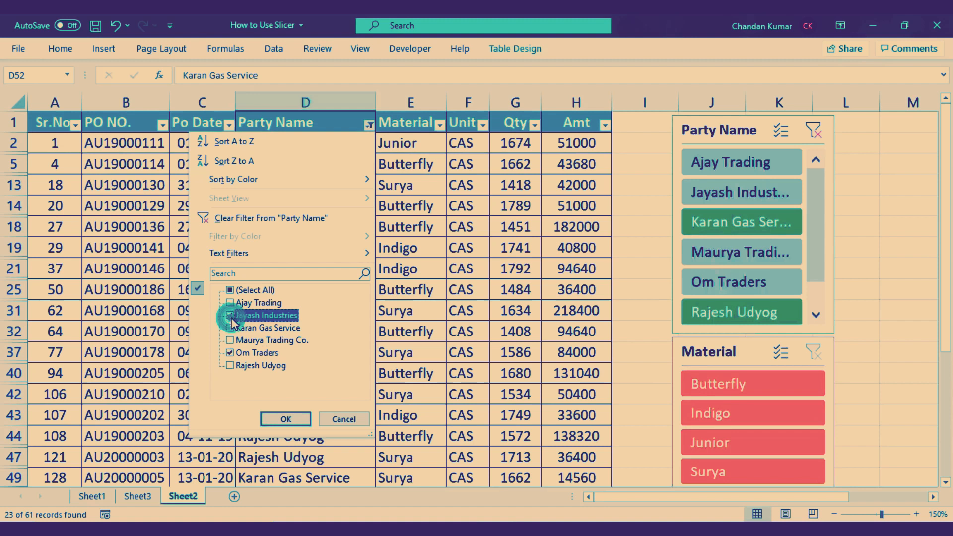
left_click(266, 419)
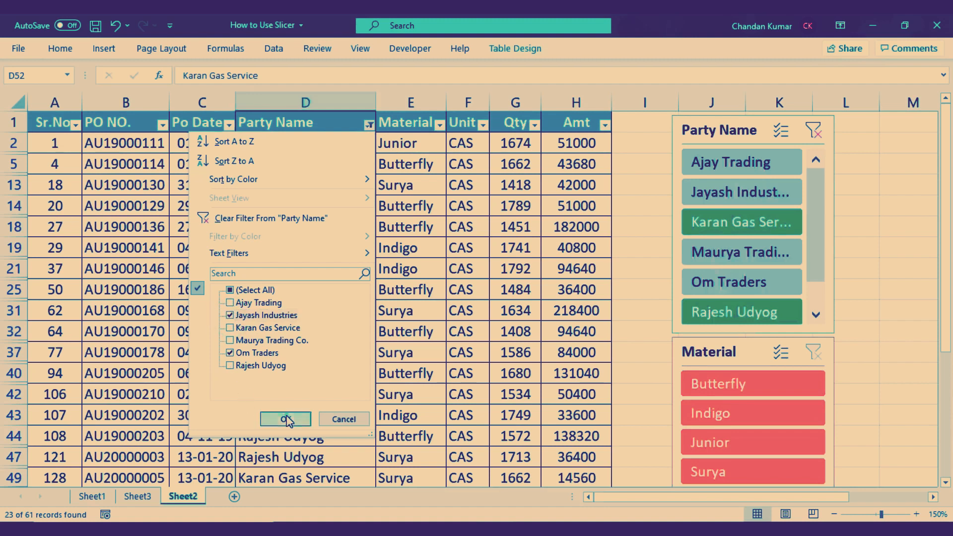
left_click(300, 224)
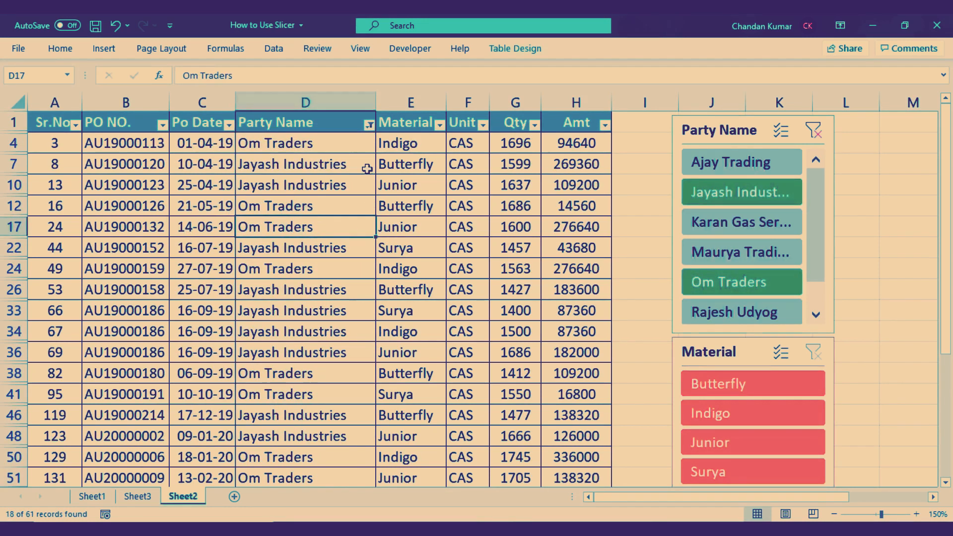
left_click_drag(345, 139, 305, 415)
left_click(299, 280)
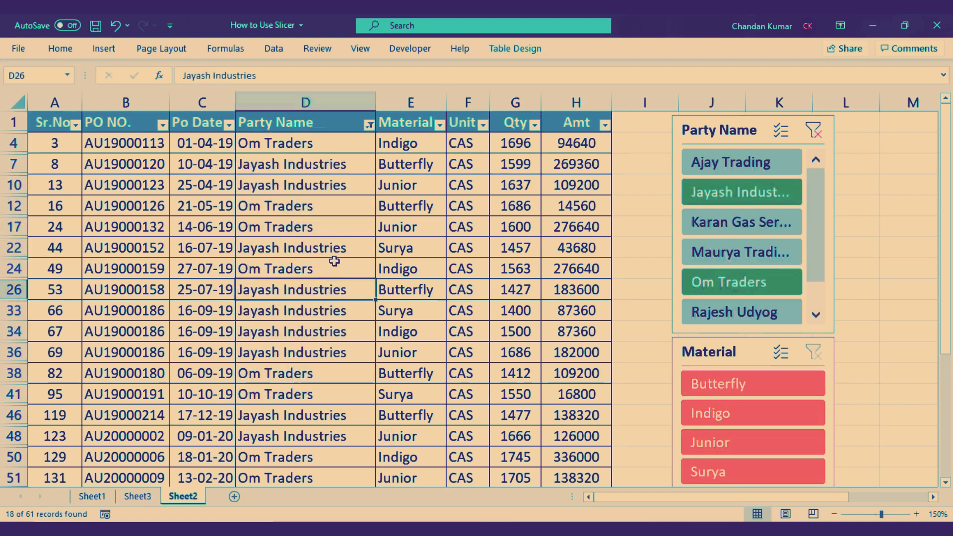
Step: Check the Party Name column's filter choices on Sheet2 without changing them, and review the filtered party rows
left_click(370, 126)
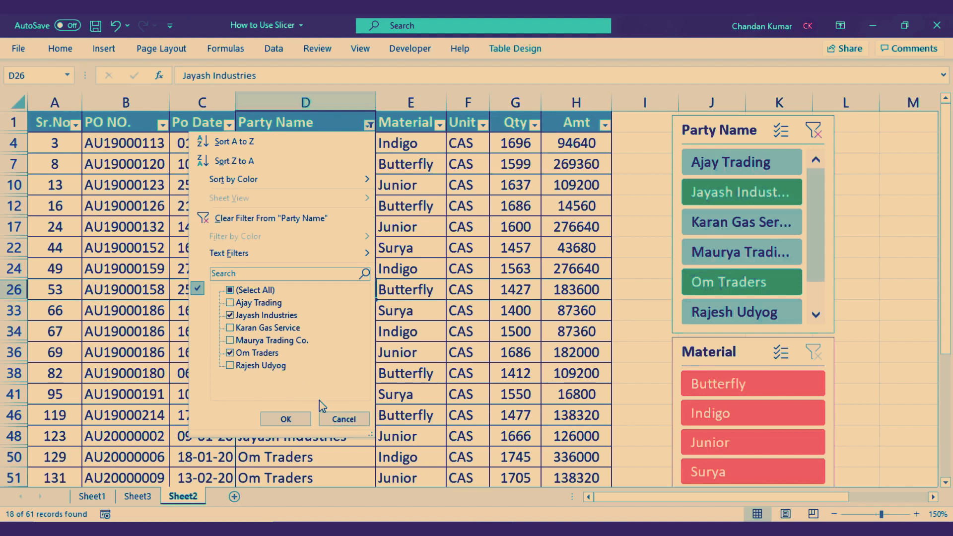
left_click(347, 421)
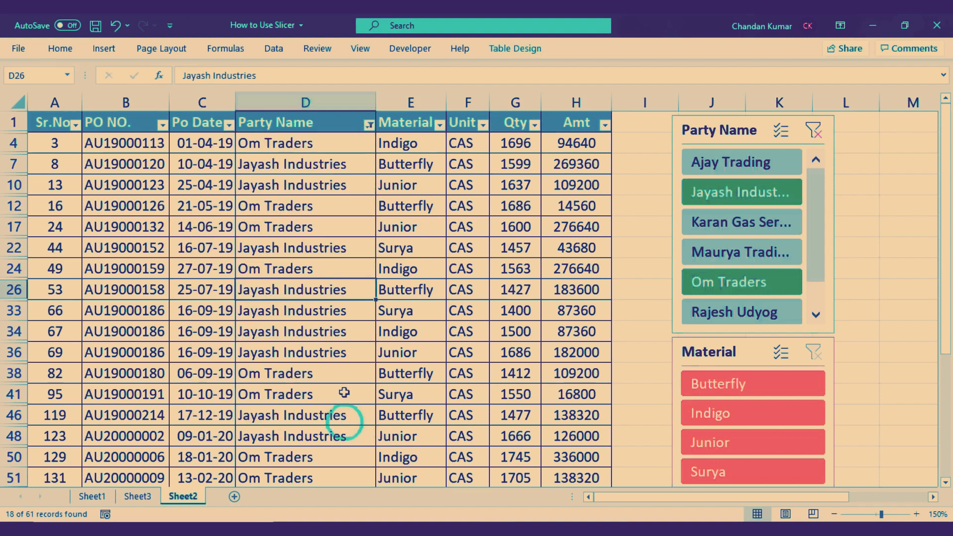
left_click_drag(322, 139, 318, 397)
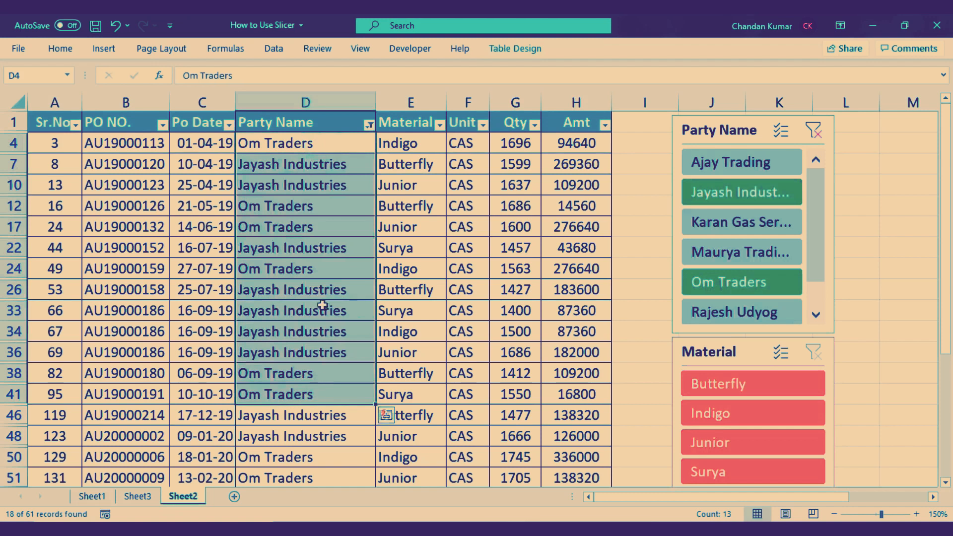
left_click(320, 289)
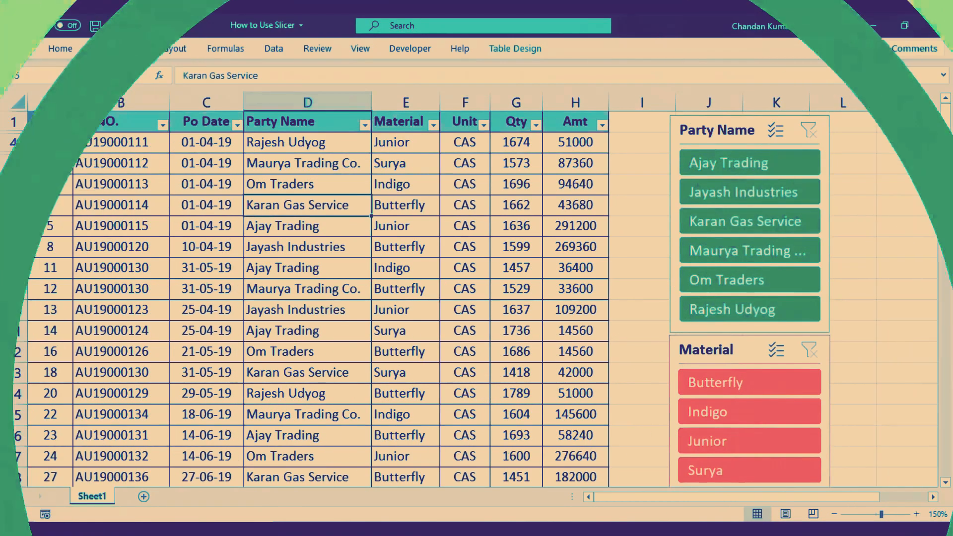
Step: Examine the order table's column headers and its Party Name and Material slicers on Sheet1
left_click_drag(50, 119, 576, 122)
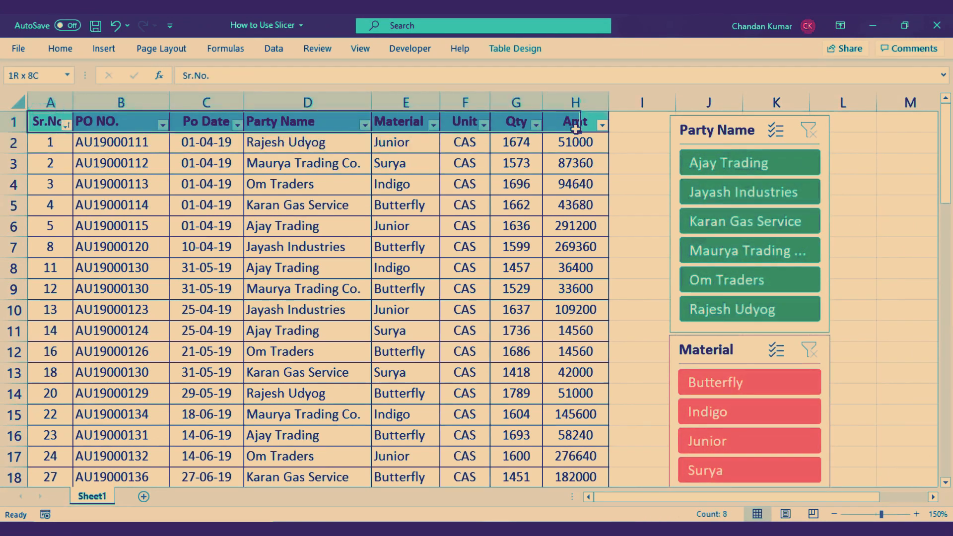
left_click(507, 200)
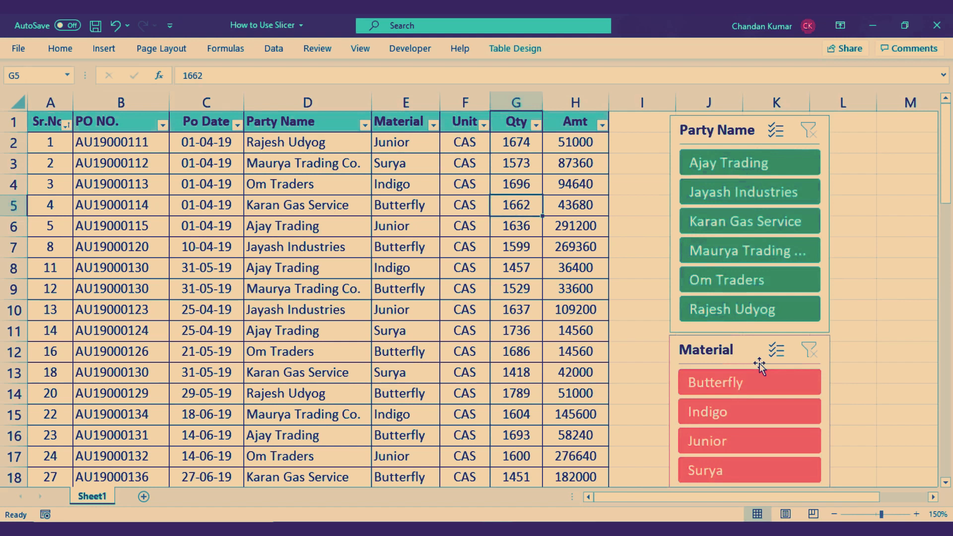
left_click_drag(48, 124, 575, 125)
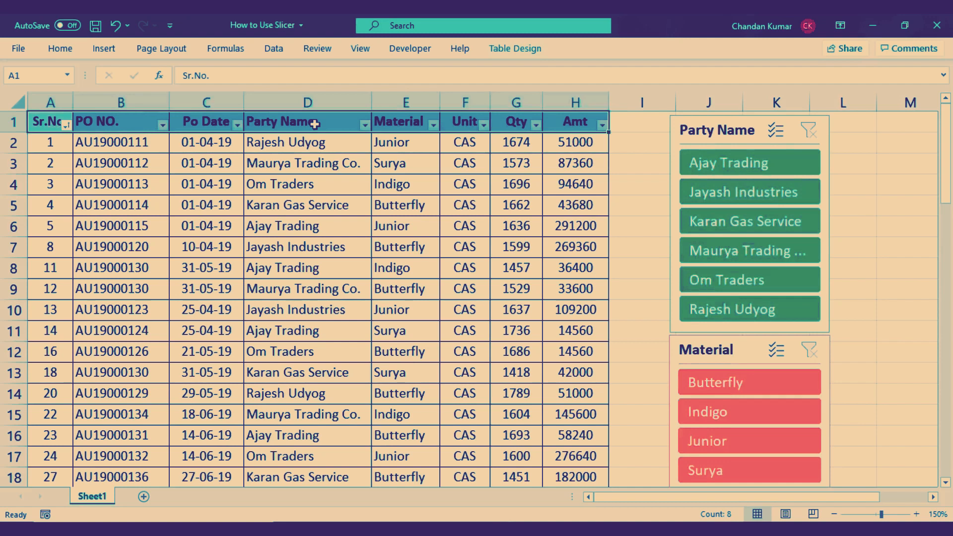
left_click(688, 137)
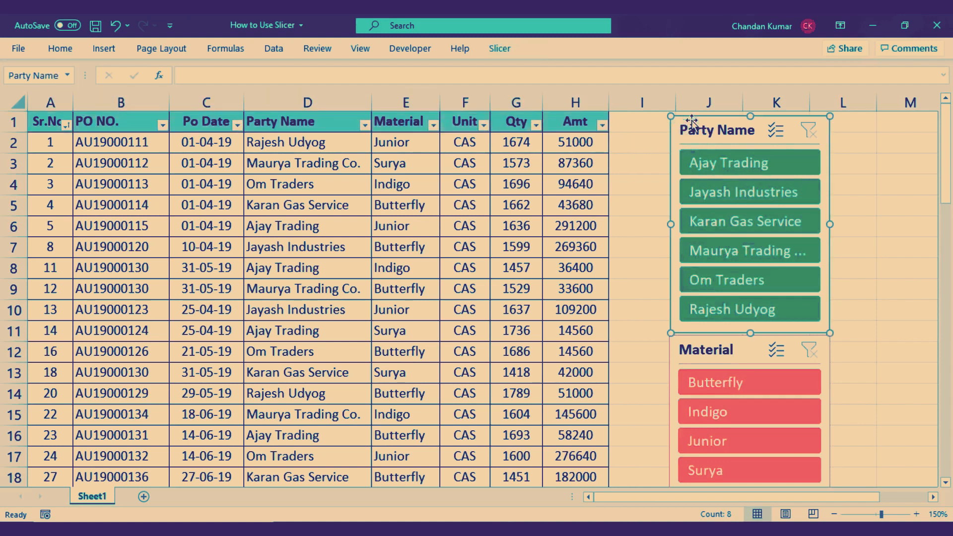
left_click(713, 346)
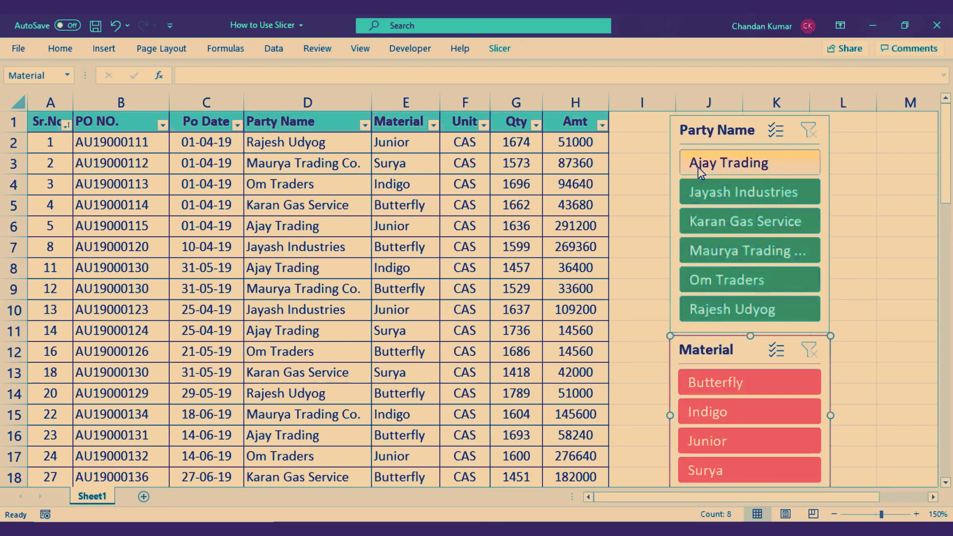
Step: Filter the order table to Ajay Trading with the Party Name slicer and review the filtered rows
left_click(780, 161)
left_click_drag(285, 146, 279, 293)
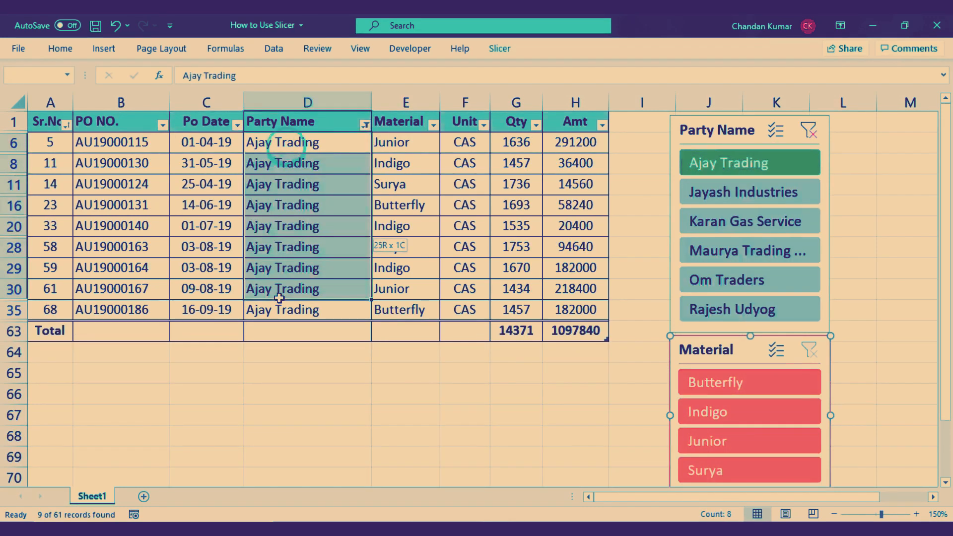
left_click(424, 189)
left_click(484, 190)
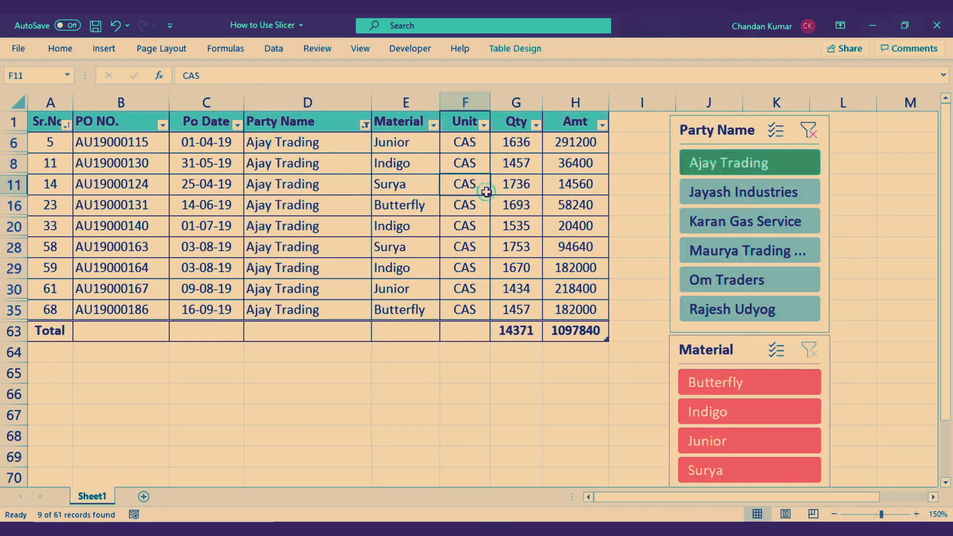
Step: Switch the Party Name slicer to Karan Gas Service and review that party's orders
left_click(736, 224)
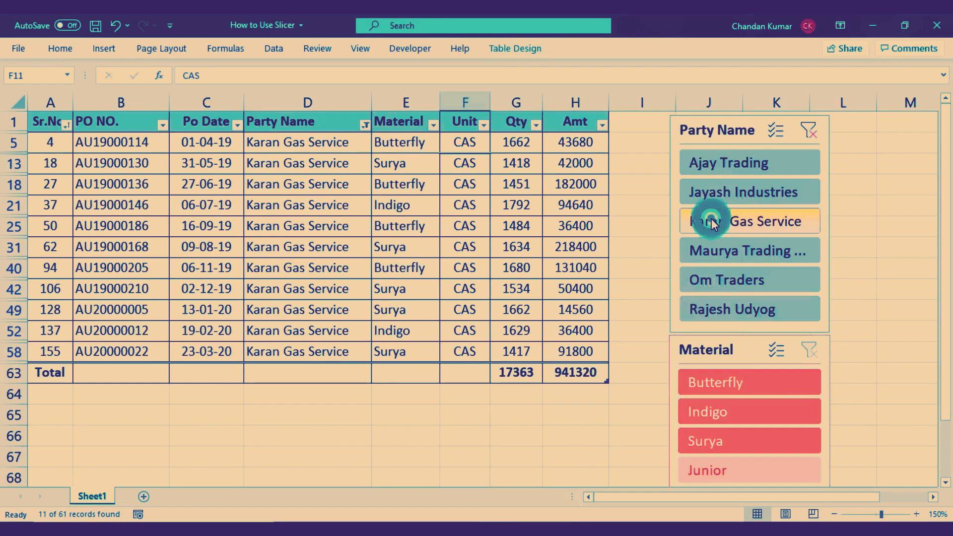
left_click_drag(295, 142, 549, 329)
left_click(464, 308)
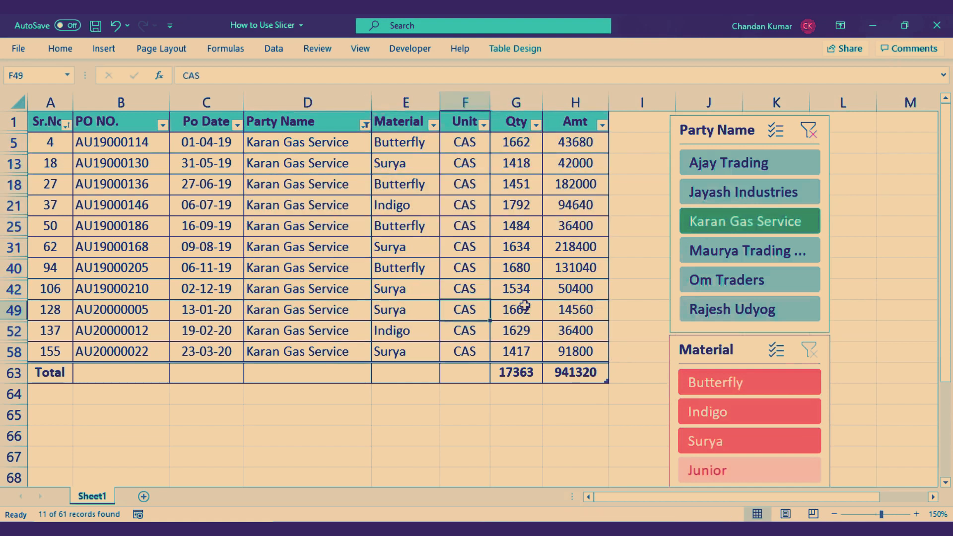
Step: Switch the Party Name slicer to Om Traders, review its orders, and clear the slicer's filter
left_click(777, 282)
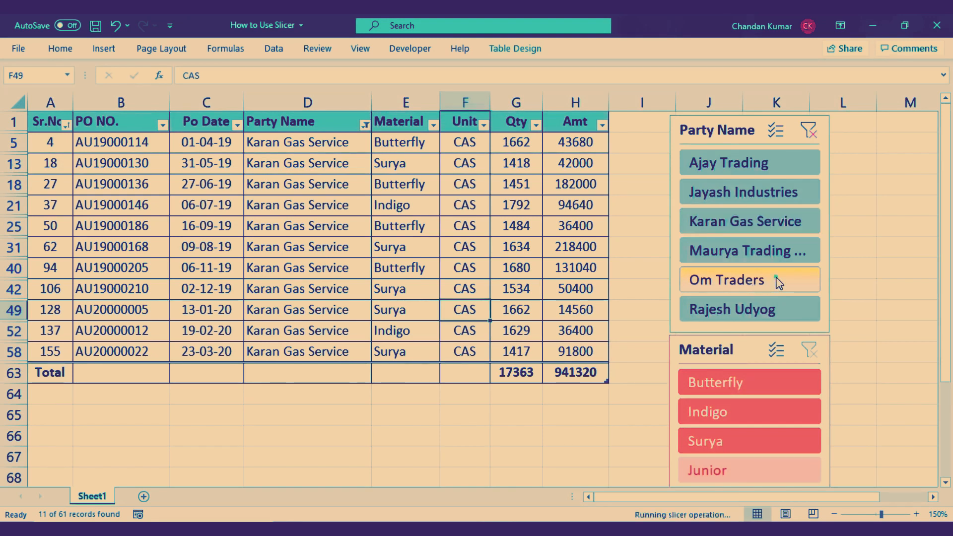
left_click(308, 187)
left_click(305, 144)
left_click_drag(308, 155, 566, 298)
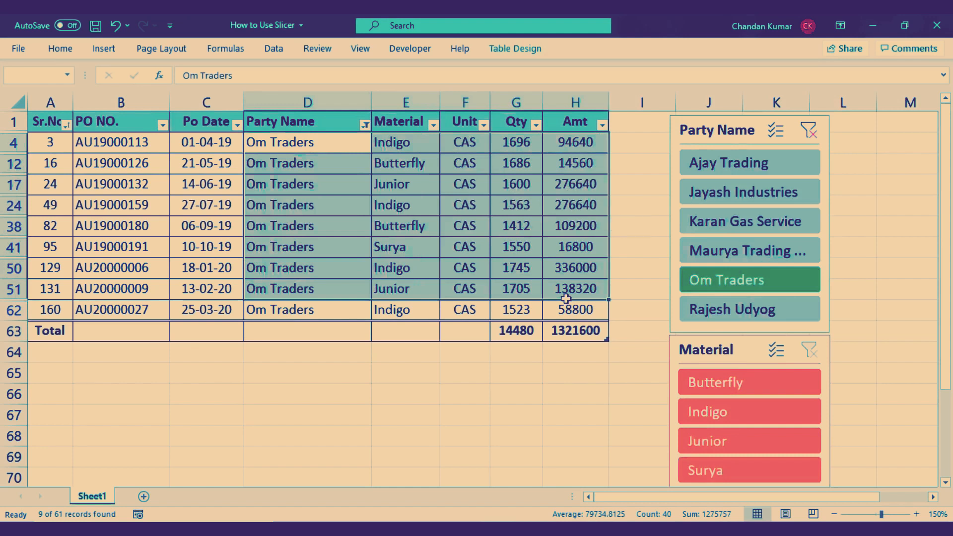
left_click(196, 268)
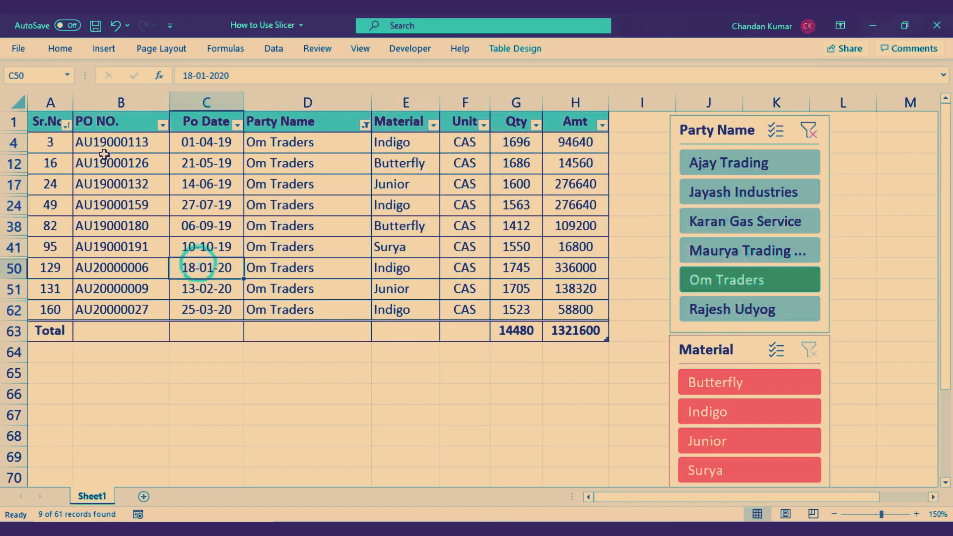
left_click(272, 154)
left_click(809, 131)
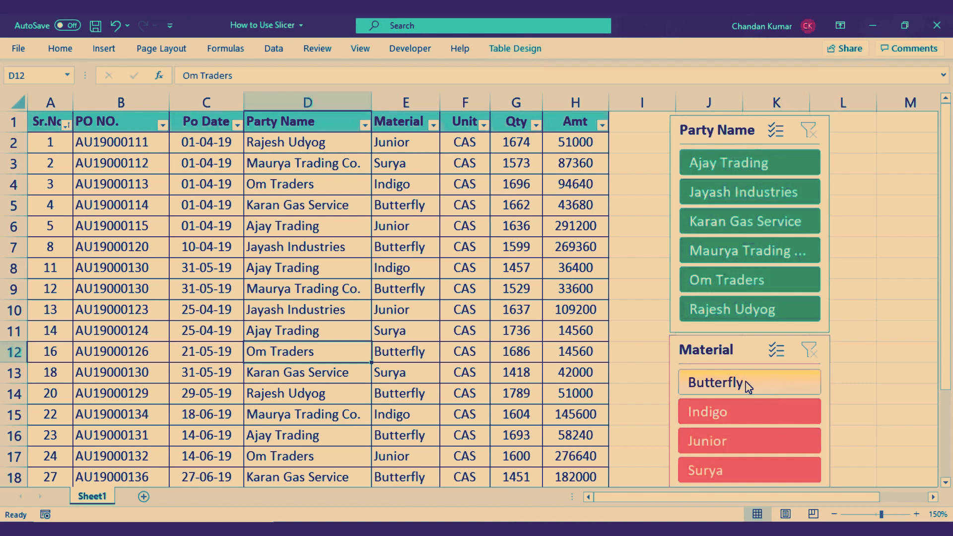
Step: Filter the order table to Butterfly with the Material slicer and review the Material column
left_click(771, 382)
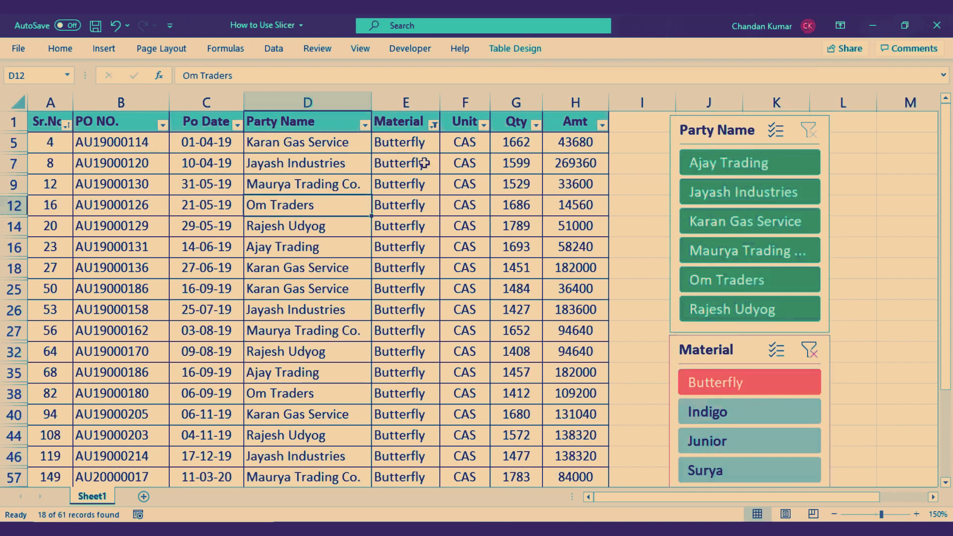
left_click(405, 101)
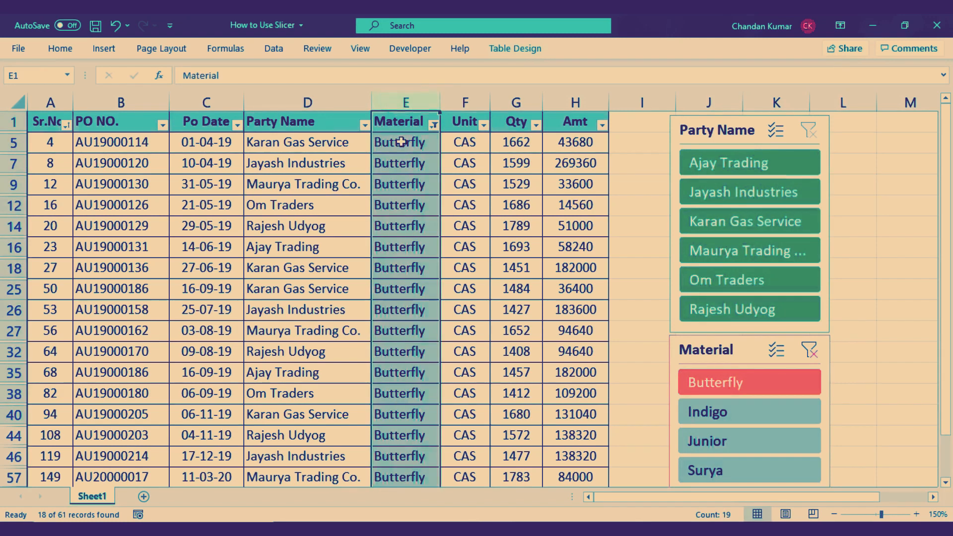
left_click_drag(401, 142, 417, 456)
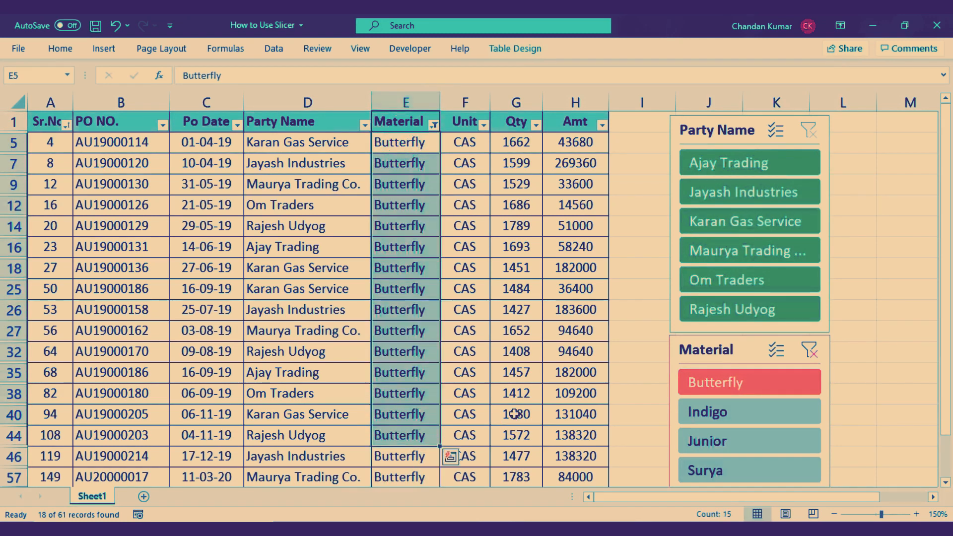
left_click(516, 414)
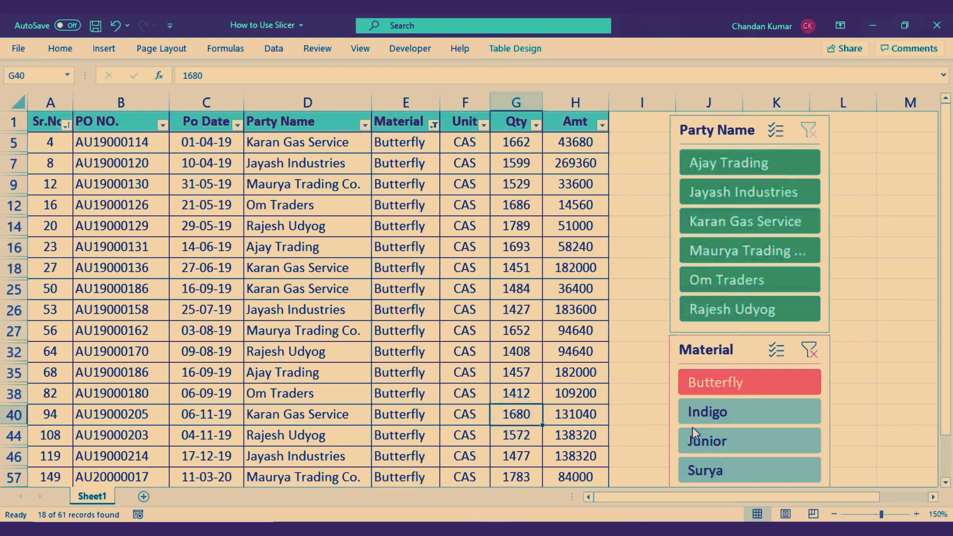
Step: Switch the Material slicer to Indigo, review the matching rows, and change the selection to Junior
left_click(749, 412)
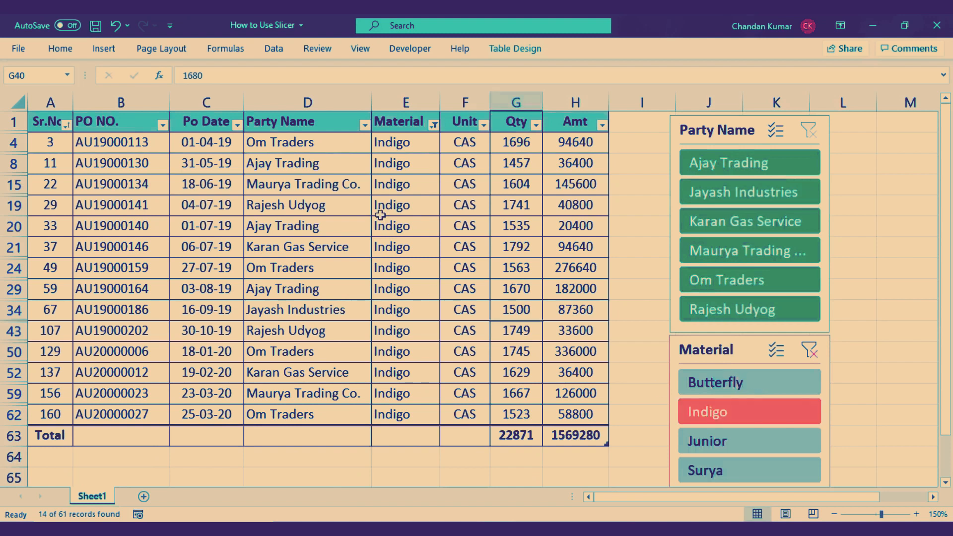
left_click_drag(413, 141, 417, 413)
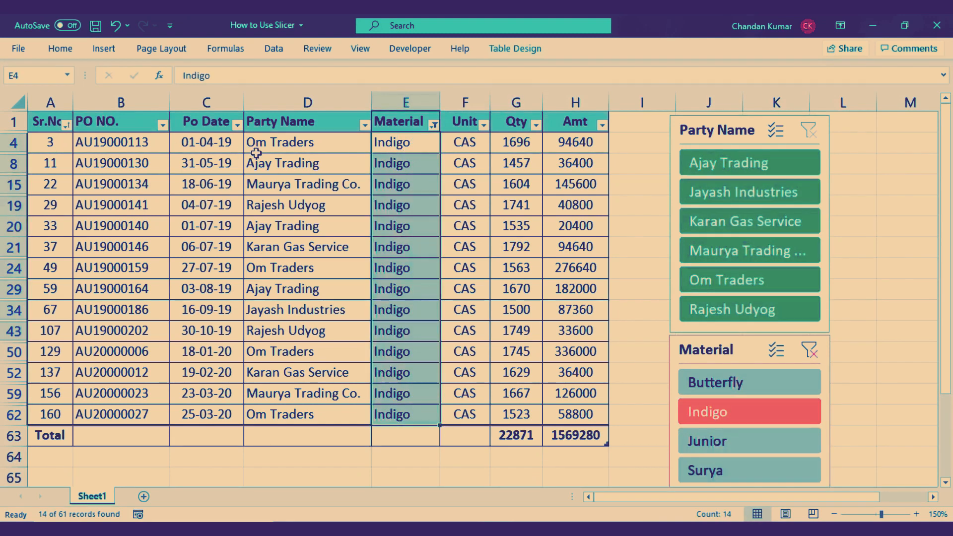
left_click(738, 446)
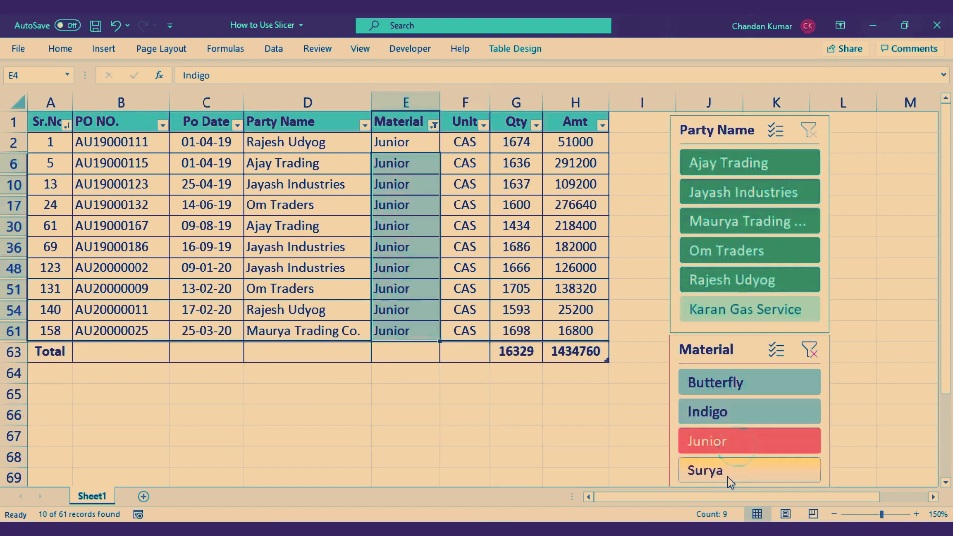
Step: Switch the Material slicer to Surya, review the matching orders, and clear the slicer's filter
left_click(728, 476)
left_click(315, 186)
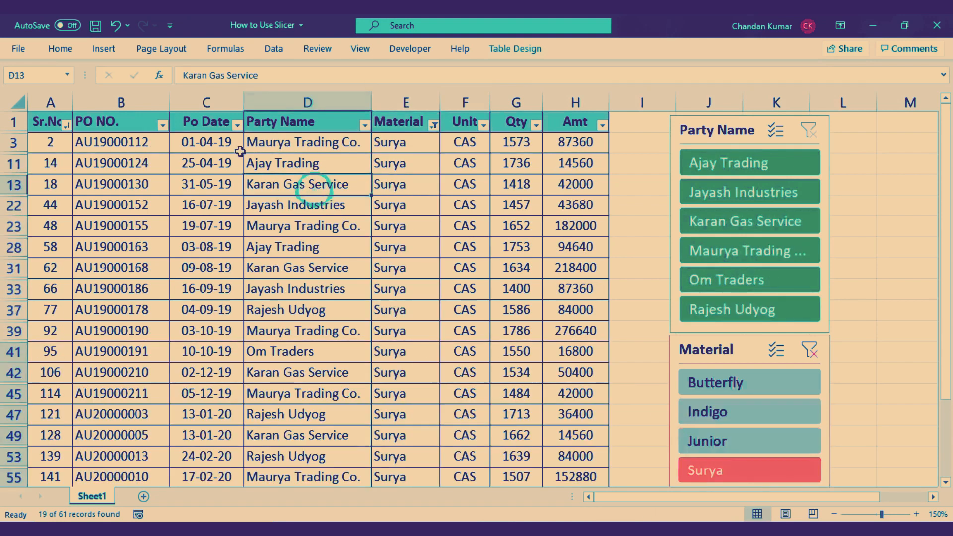
left_click_drag(91, 143, 596, 456)
left_click(434, 330)
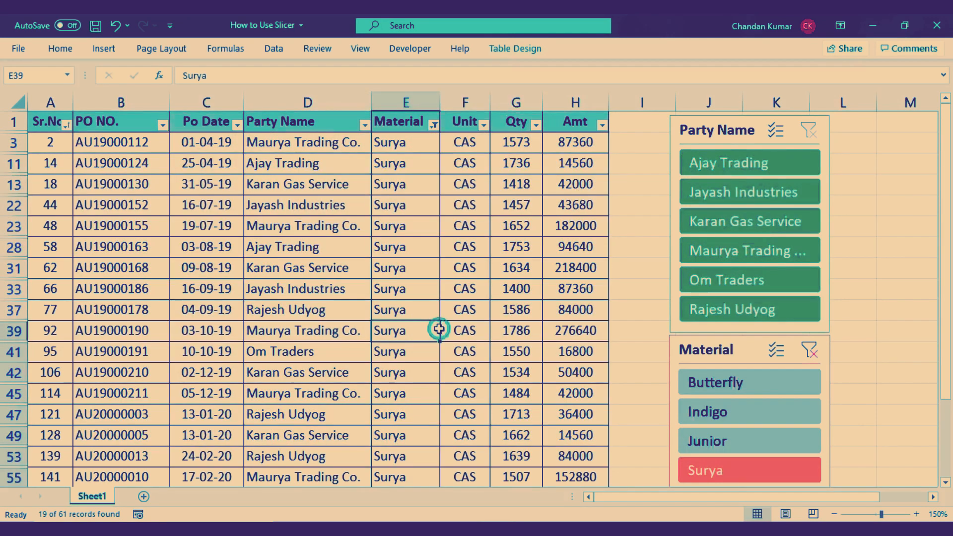
left_click(807, 351)
left_click(397, 244)
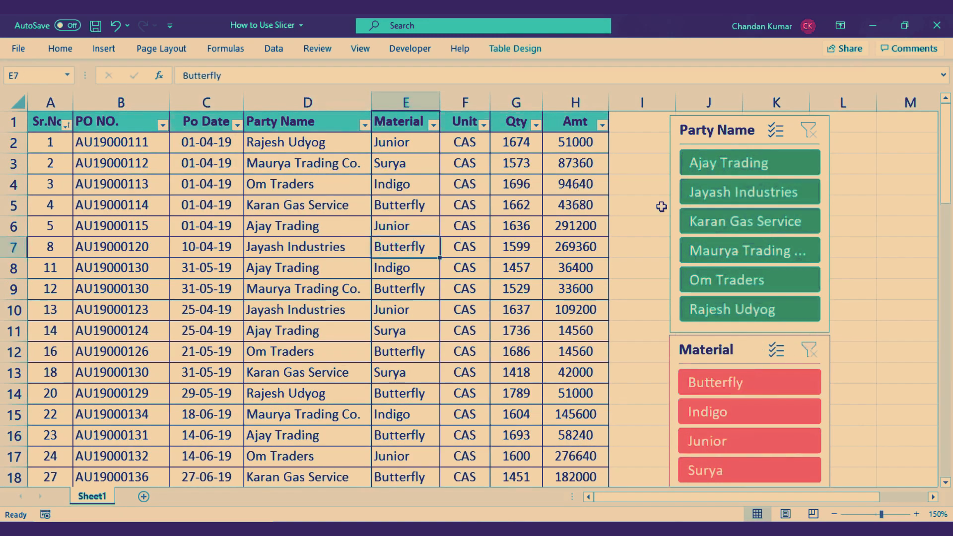
key("Up")
key("Up")
key("Up")
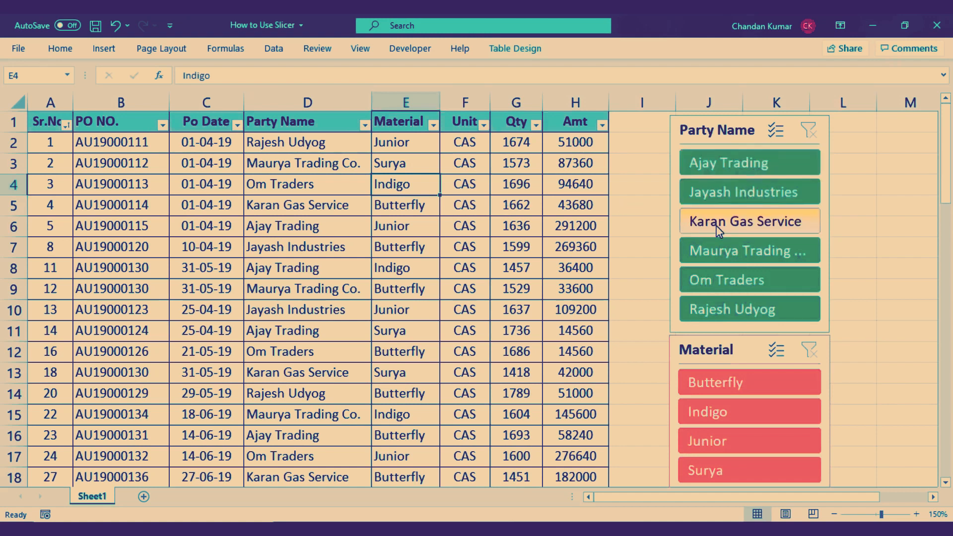
Step: Use multi-select in the Party Name slicer to show Ajay Trading, Jayash Industries and Karan Gas Service, and review the rows
left_click(737, 164)
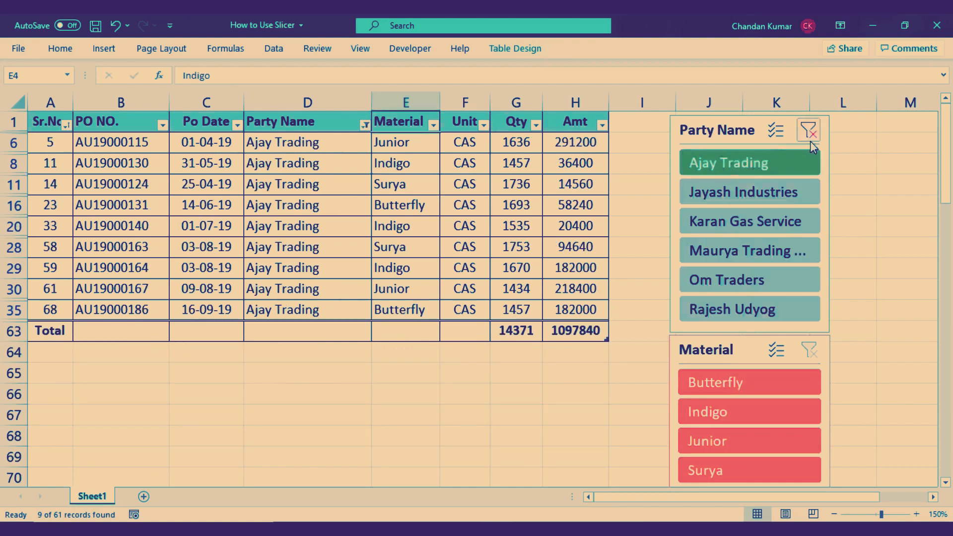
left_click(776, 130)
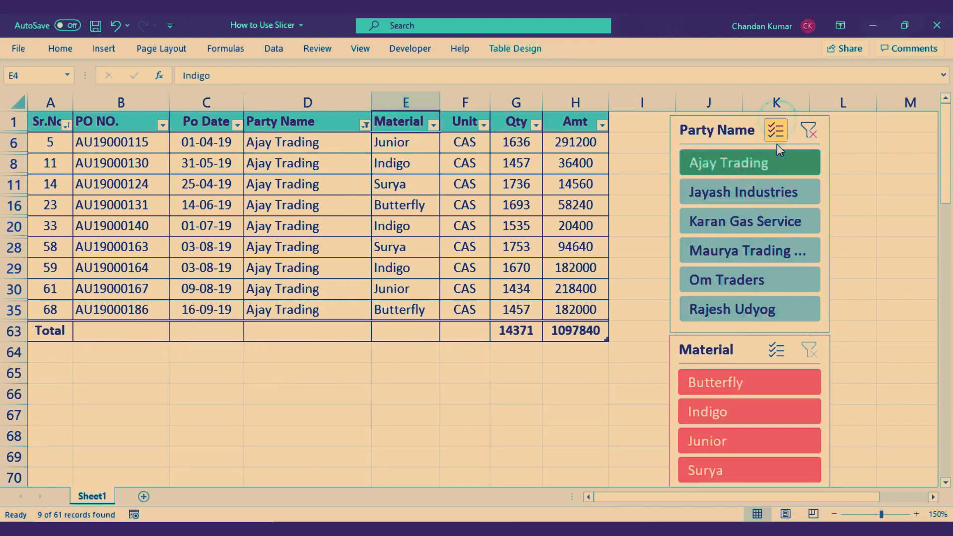
left_click(749, 195)
left_click(739, 218)
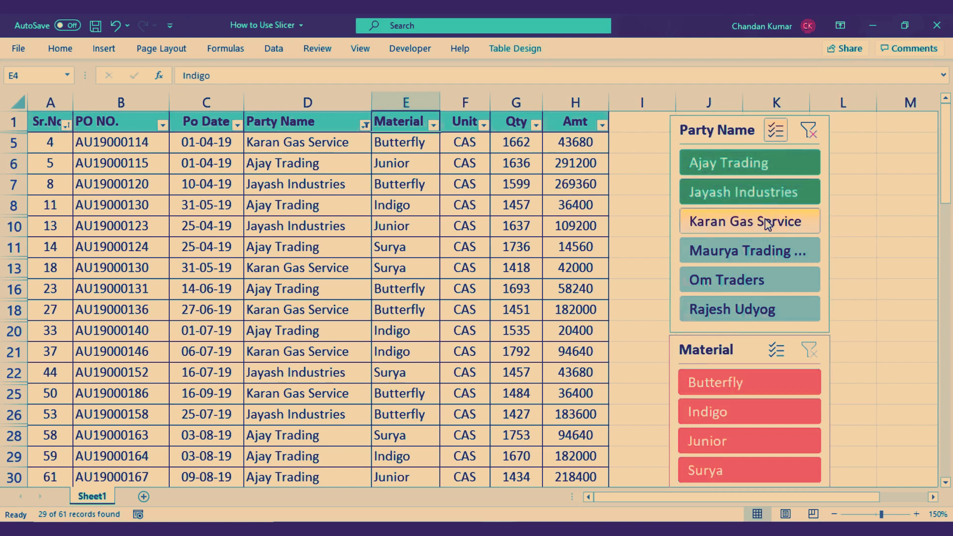
left_click_drag(298, 148, 312, 454)
scroll(599, 304, "up", 3)
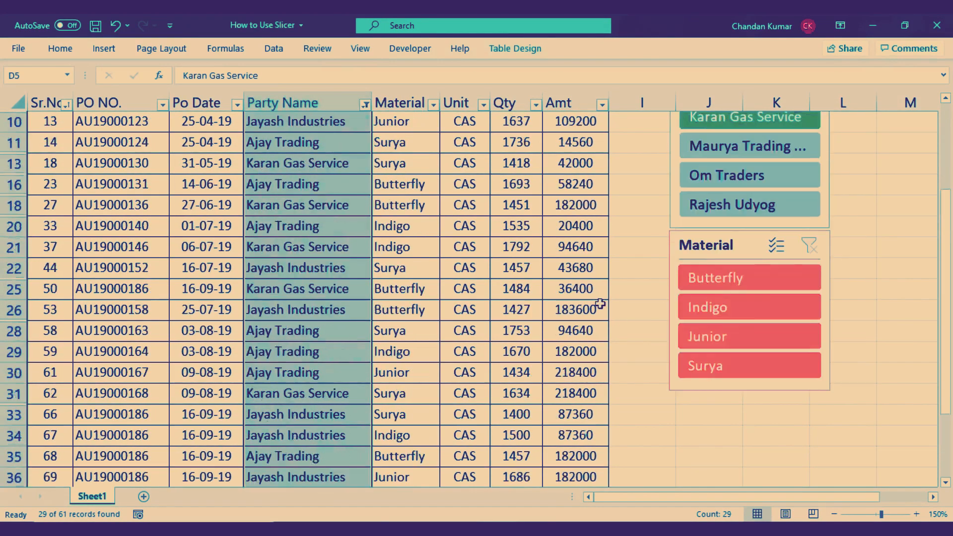
scroll(600, 304, "up", 3)
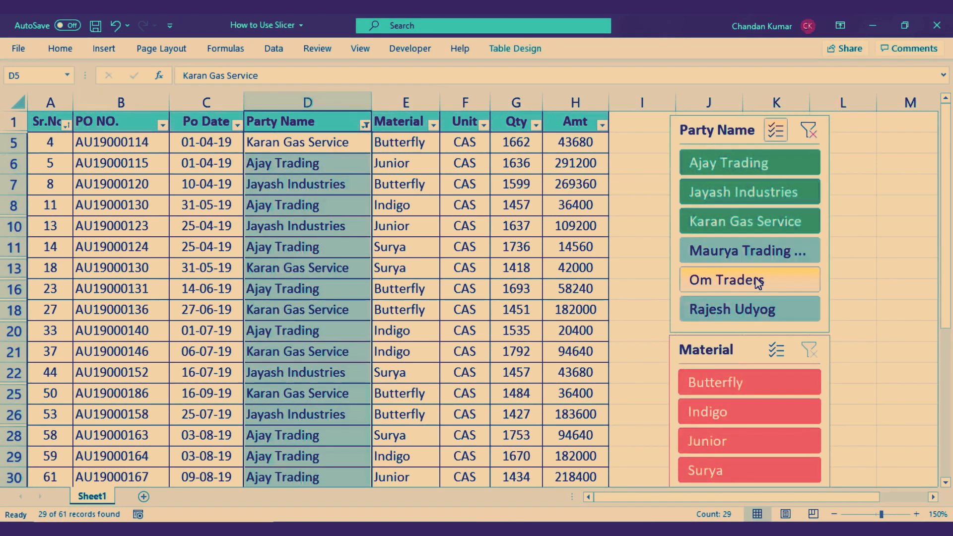
Step: Add Om Traders to the Party Name slicer selection and review the Party Name column
left_click(783, 286)
scroll(288, 206, "down", 2)
scroll(309, 271, "up", 2)
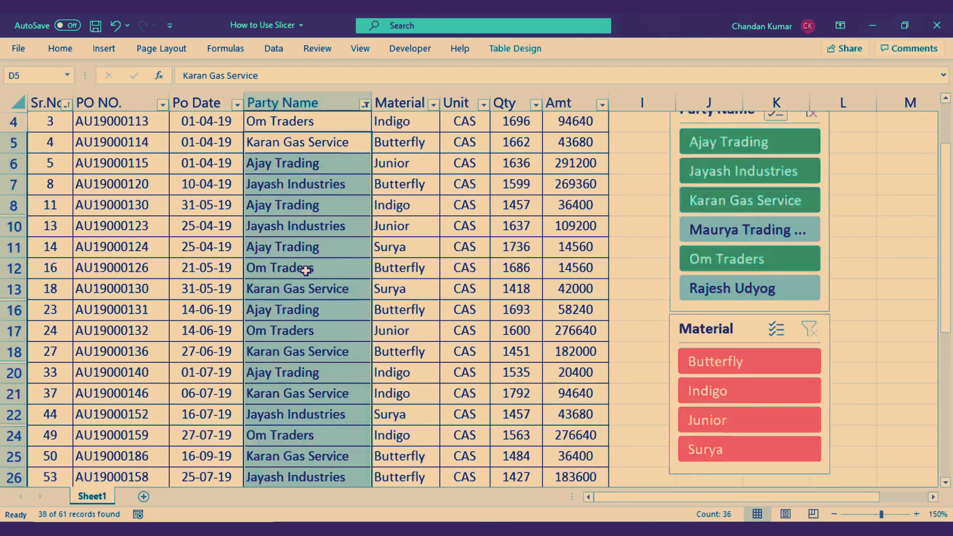
left_click_drag(298, 140, 314, 479)
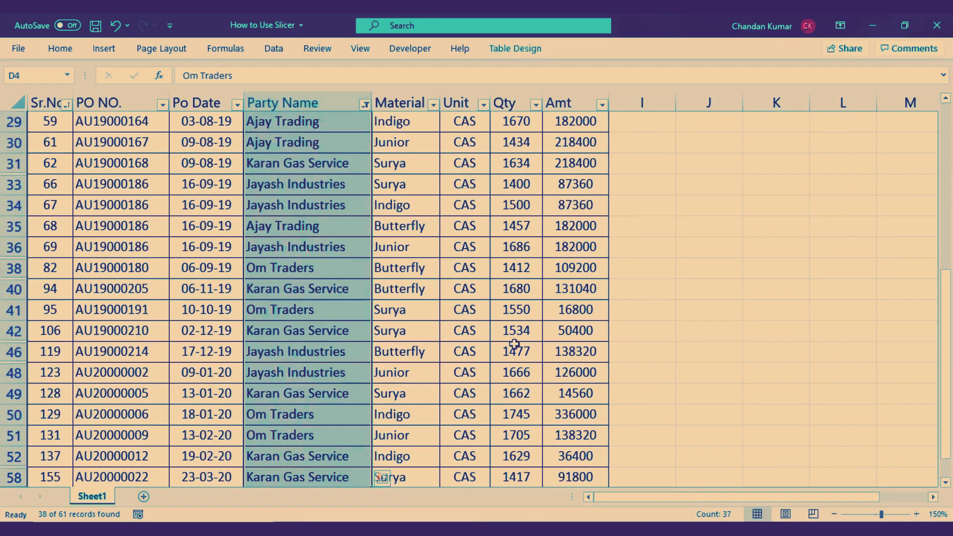
Step: Turn off multi-select in the Party Name slicer and clear its filter
scroll(489, 337, "up", 7)
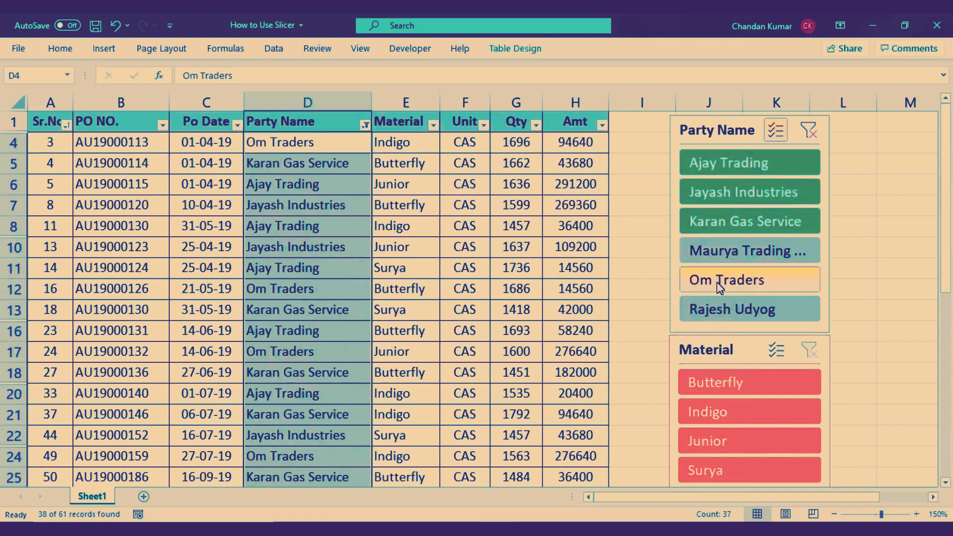
left_click(776, 130)
left_click(805, 133)
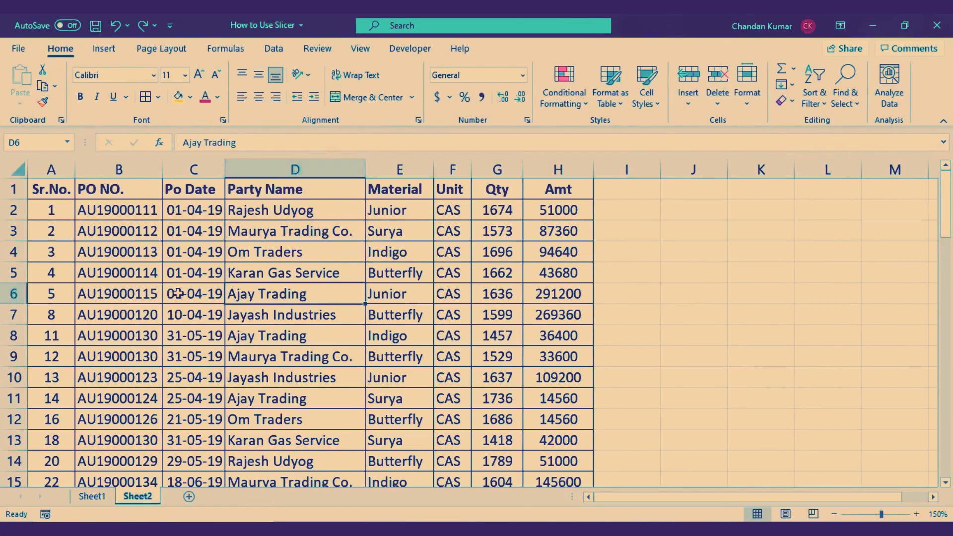
Step: Review the plain order data on Sheet2 and convert the range A1:H62 into a table with headers
scroll(36, 302, "down", 7)
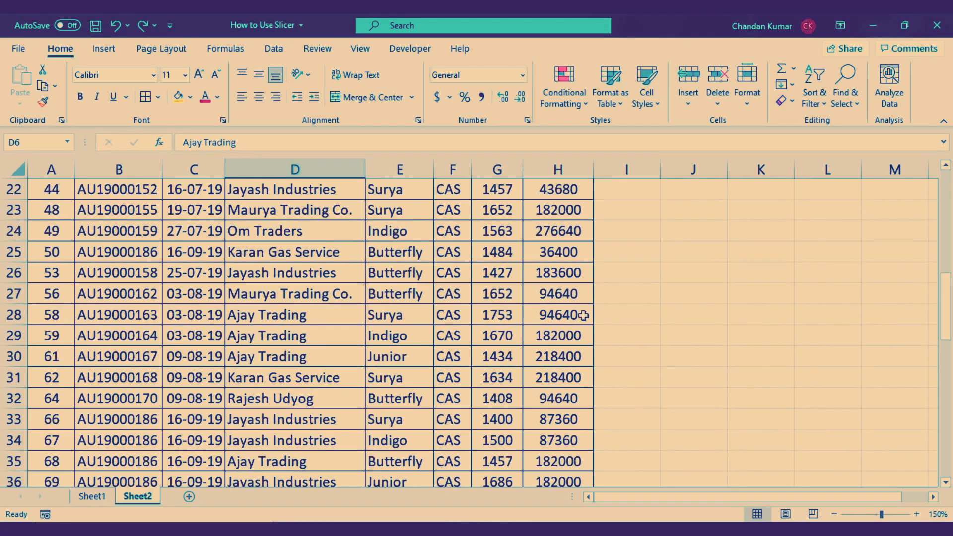
left_click(571, 252)
left_click(561, 294)
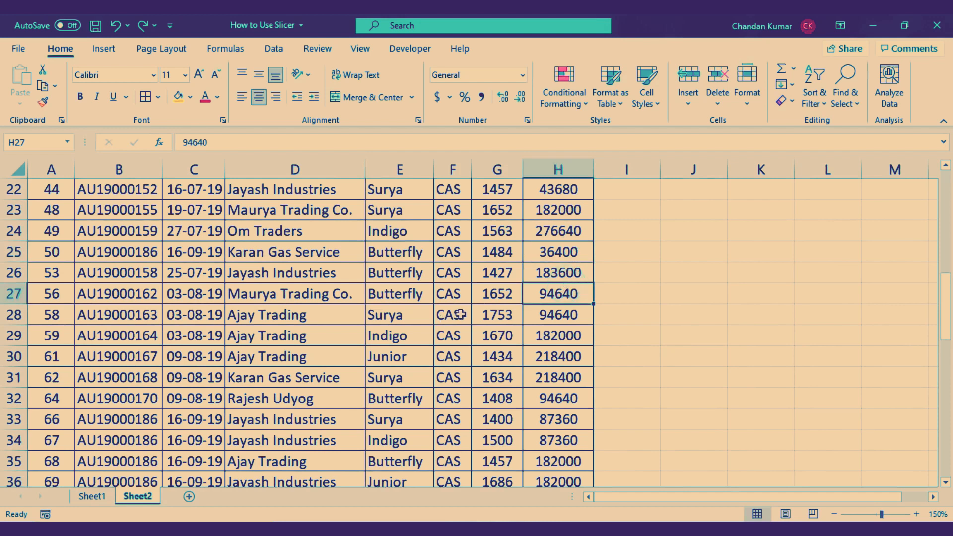
left_click(496, 317)
scroll(259, 328, "up", 7)
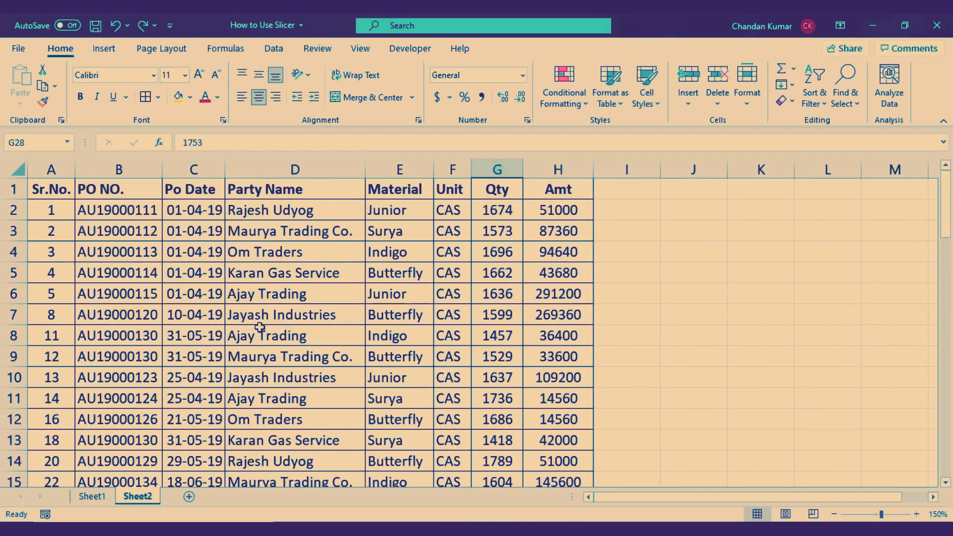
left_click(260, 328)
left_click(279, 312)
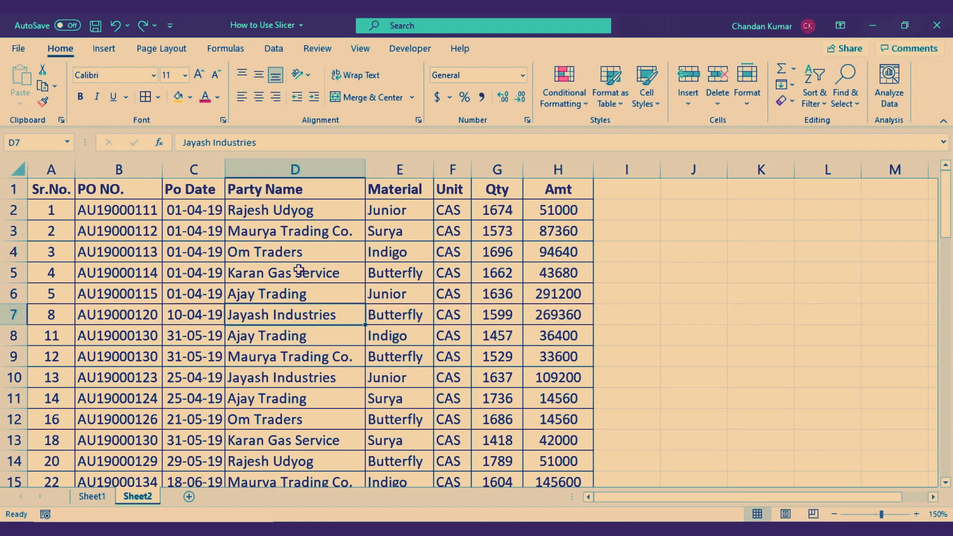
key("ctrl+t")
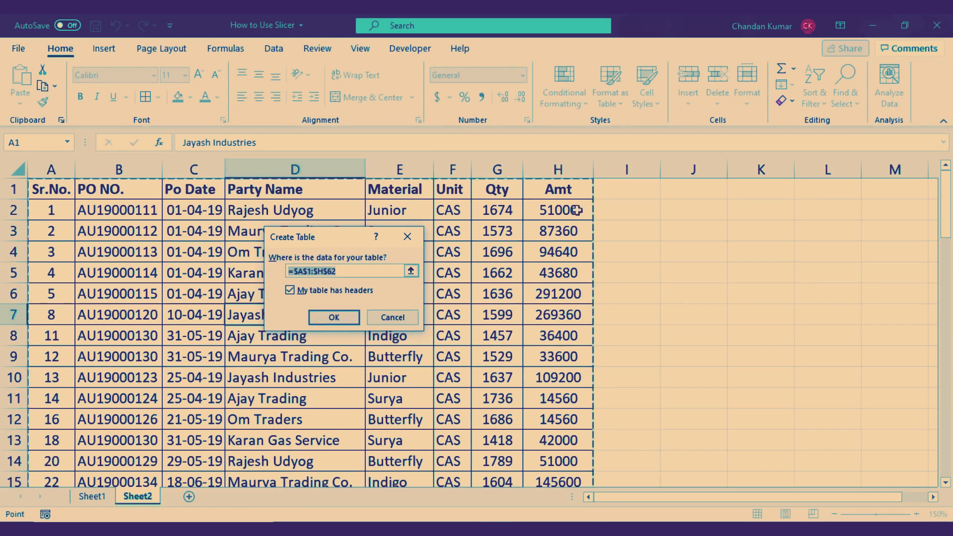
left_click(349, 273)
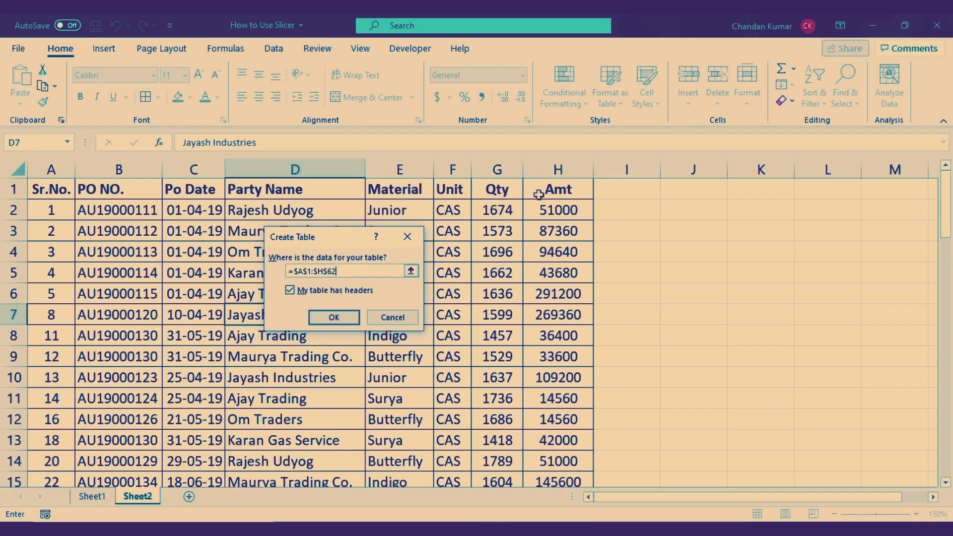
left_click(353, 319)
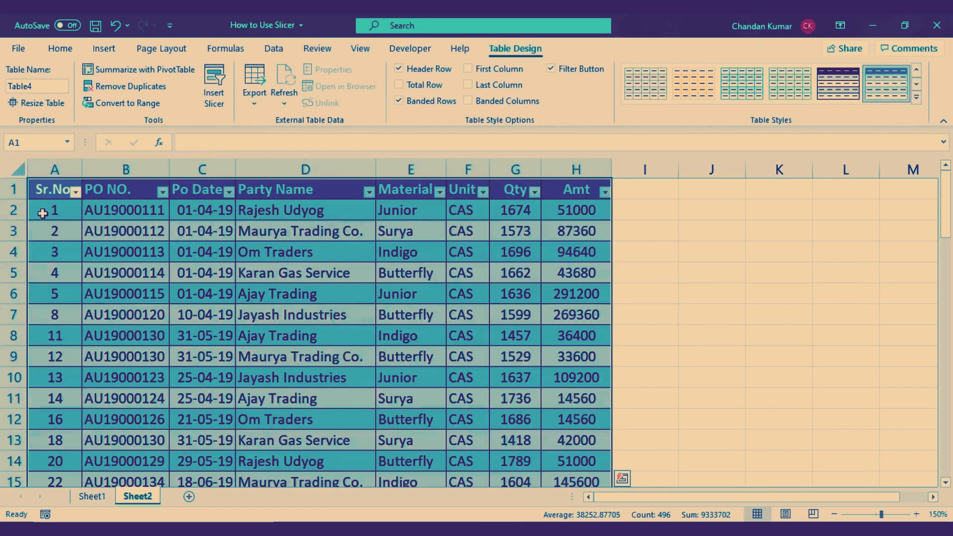
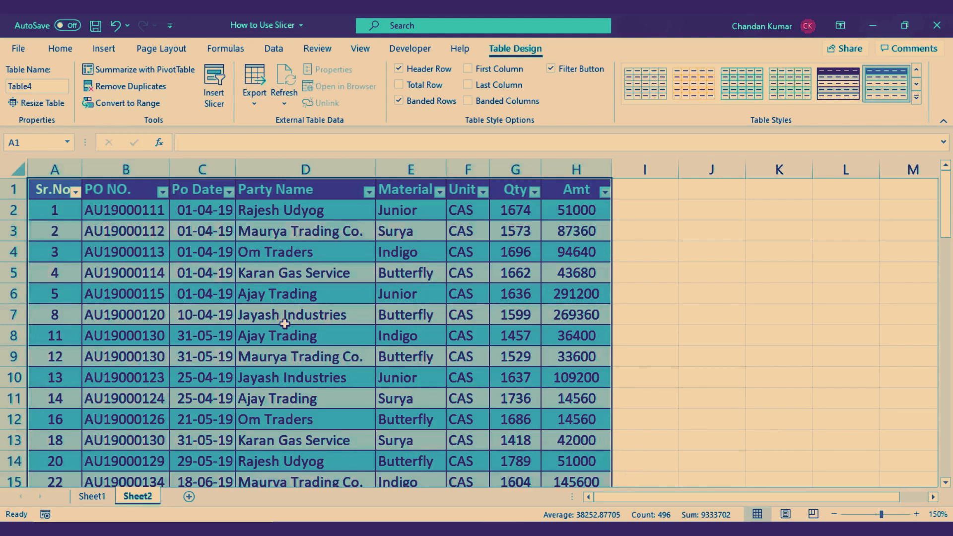
Step: Apply a light table style with a solid blue header row to the new order table
left_click(513, 52)
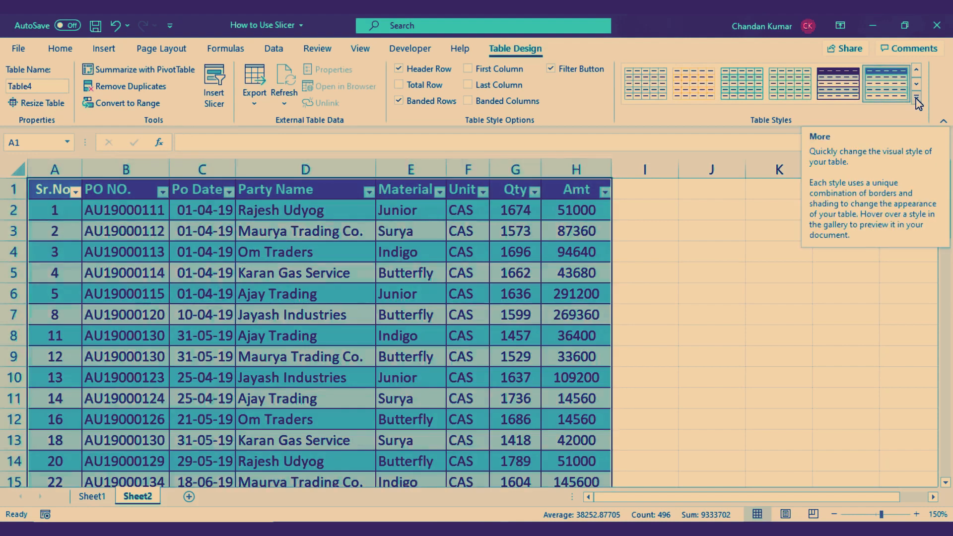
left_click(918, 103)
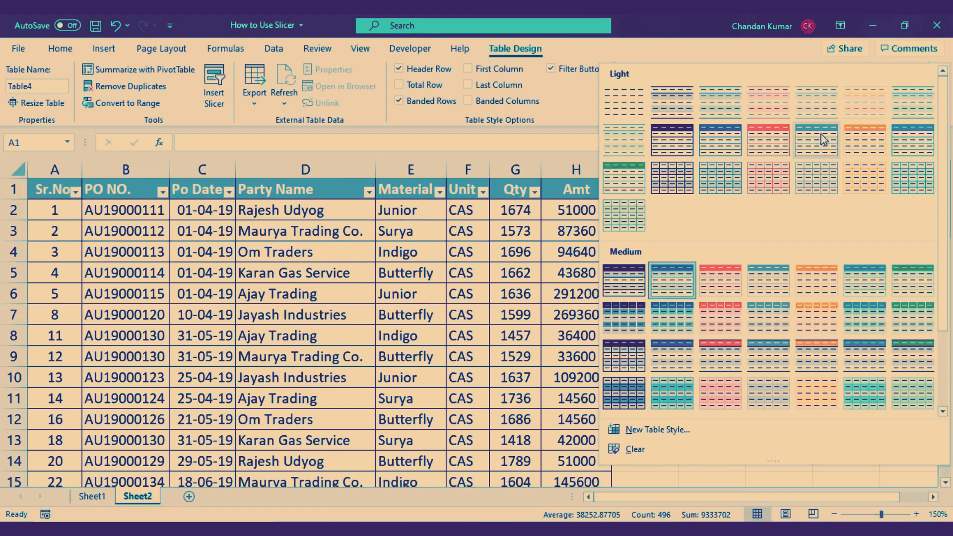
left_click(907, 145)
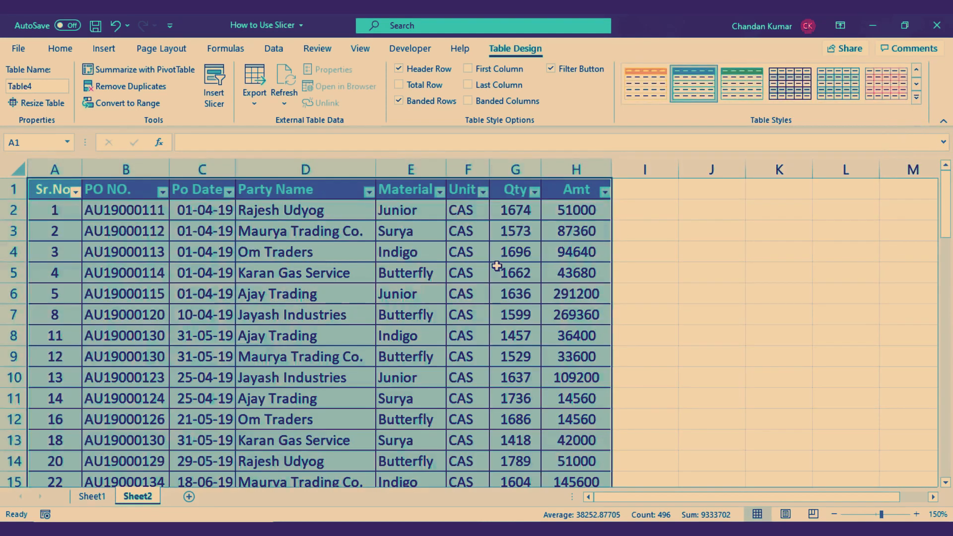
left_click(300, 298)
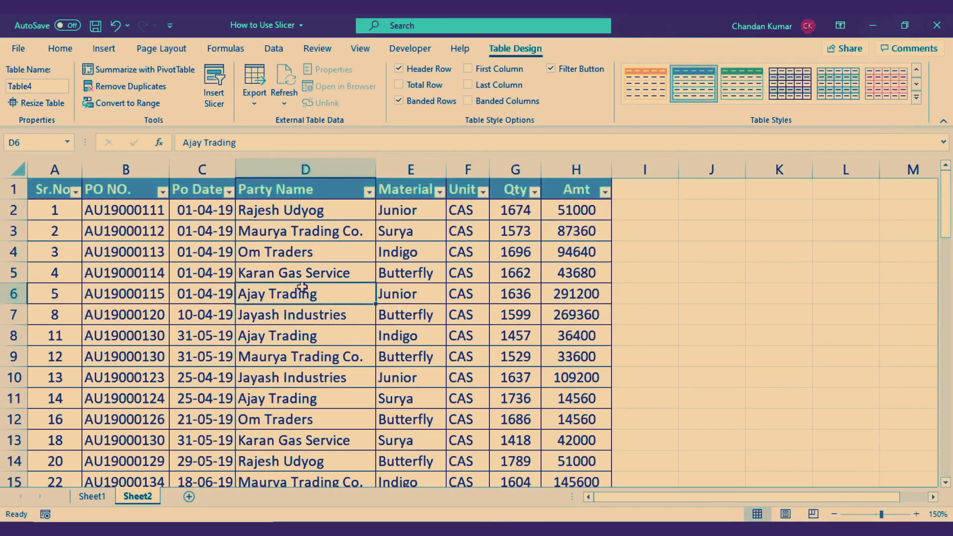
Step: Examine the table from its header row down to the last record, watching how the column headings display
scroll(302, 350, "down", 13)
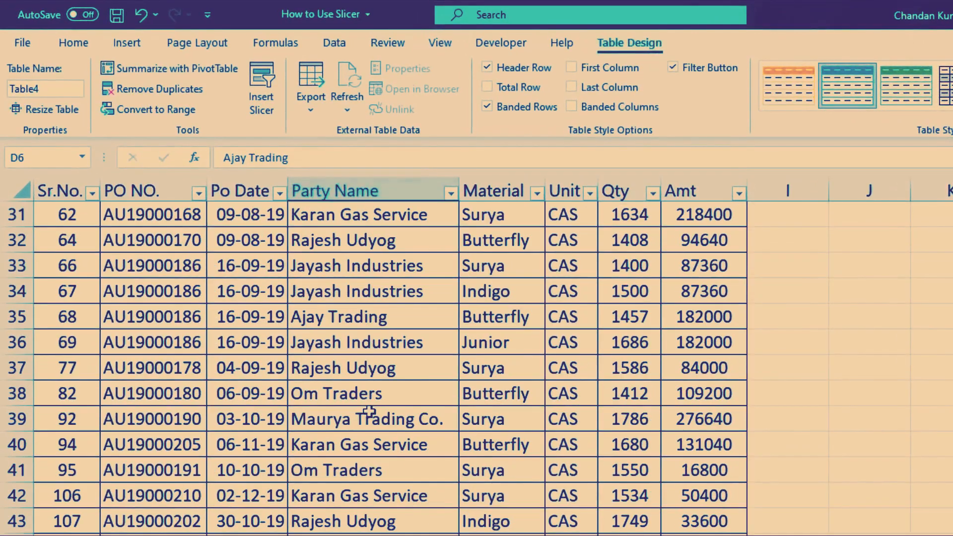
scroll(368, 411, "down", 4)
scroll(369, 411, "up", 7)
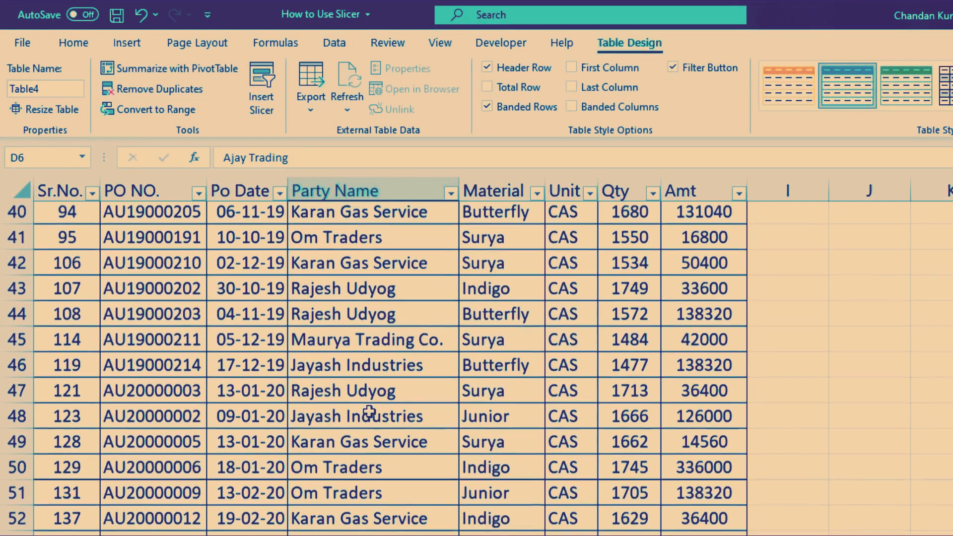
scroll(369, 411, "up", 10)
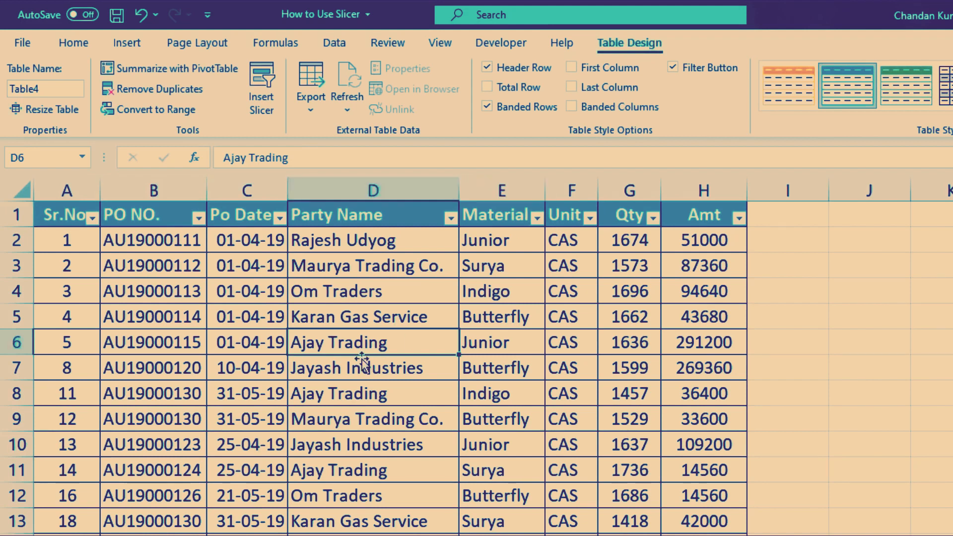
left_click_drag(47, 215, 719, 213)
left_click(369, 342)
scroll(372, 375, "down", 6)
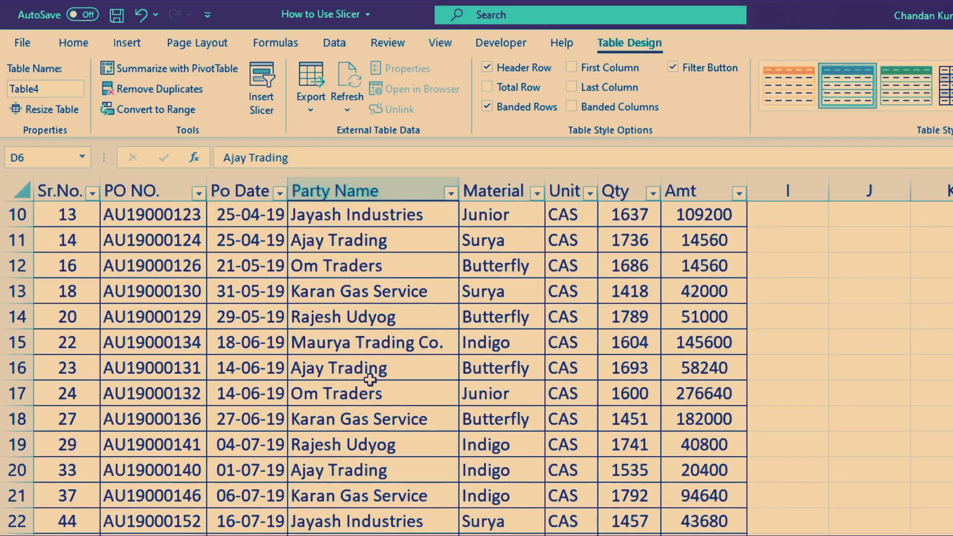
scroll(369, 379, "down", 3)
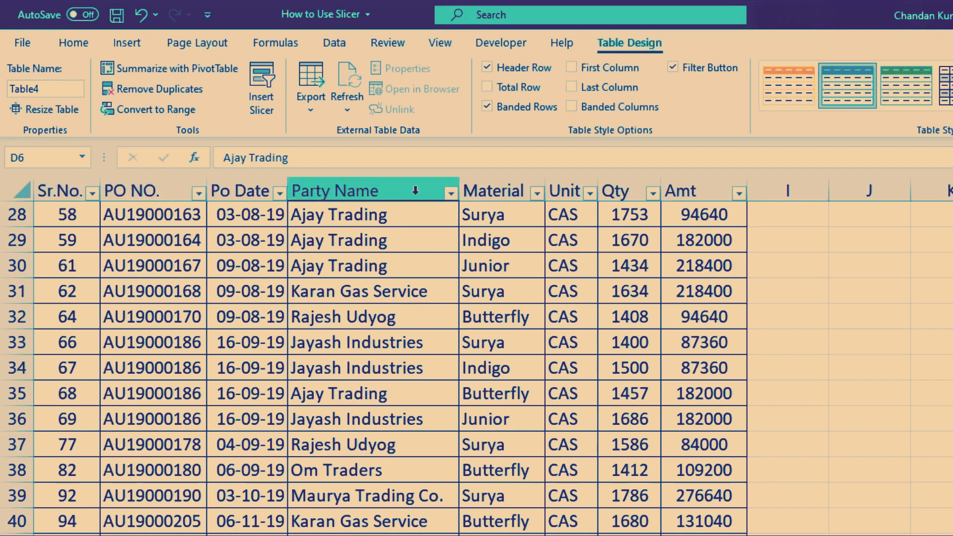
scroll(359, 343, "down", 3)
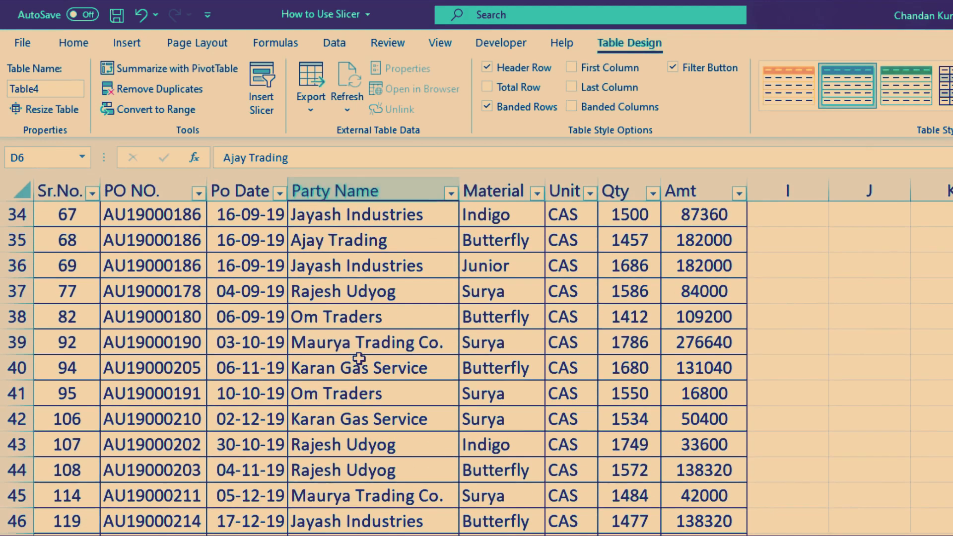
scroll(359, 357, "down", 1)
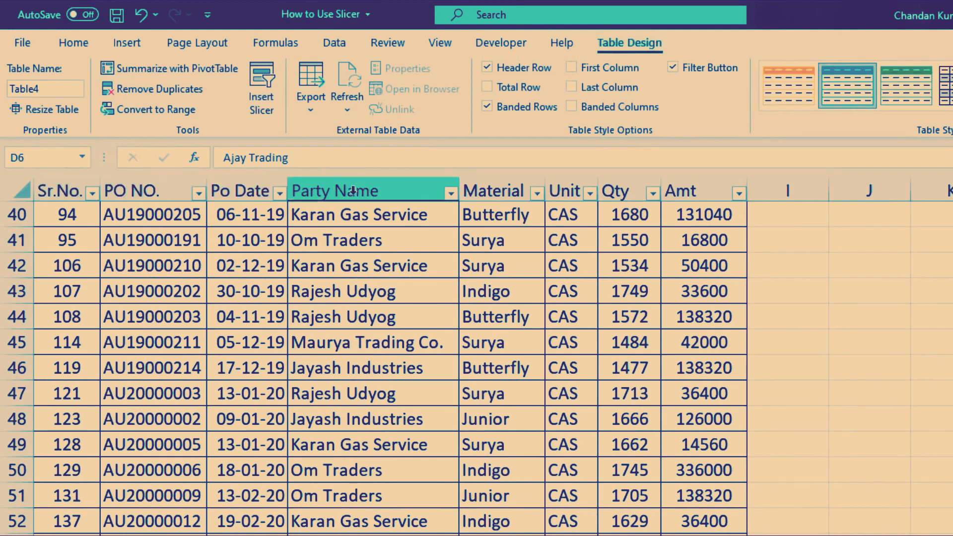
scroll(298, 439, "down", 5)
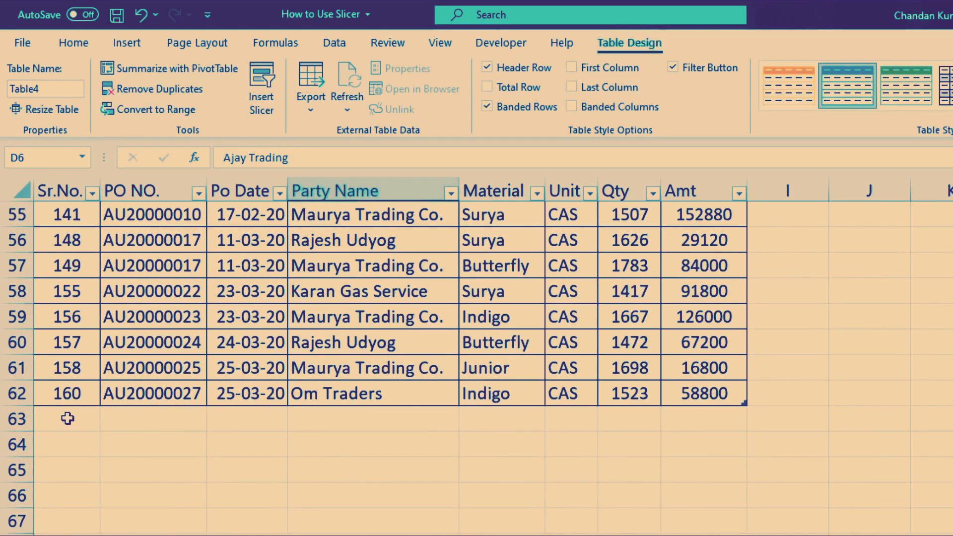
Step: Add a total row beneath the order table's last record and inspect the formula behind the Amt total
left_click_drag(67, 418, 695, 412)
left_click(360, 383)
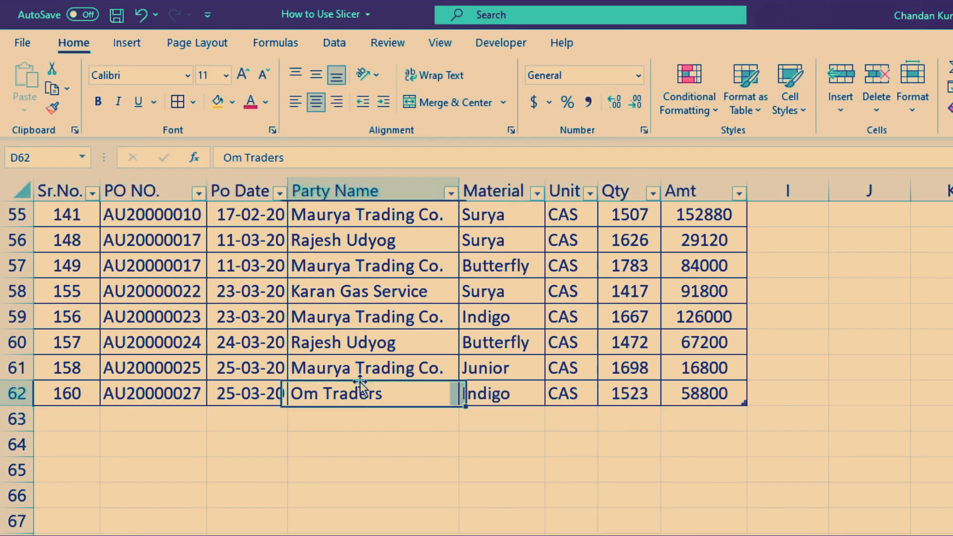
left_click(559, 343)
left_click(359, 313)
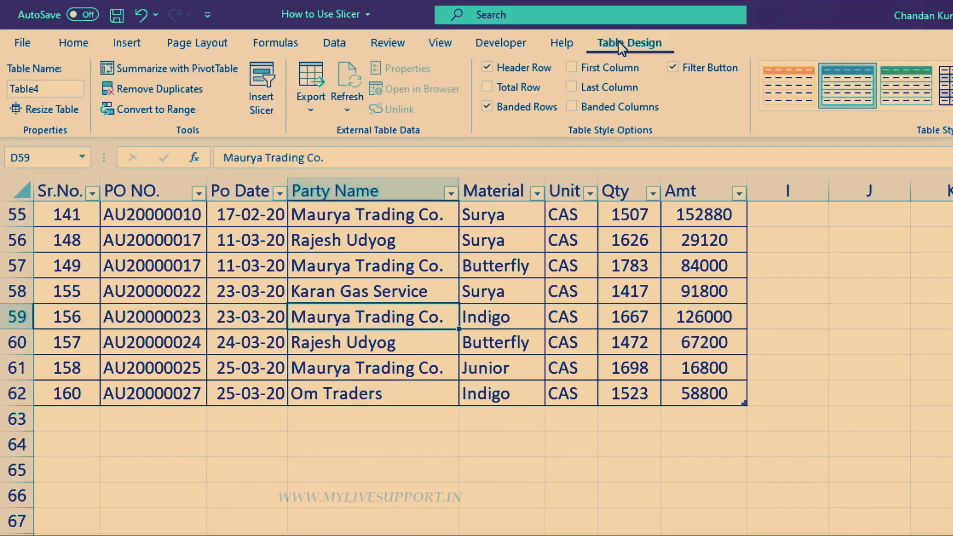
left_click(487, 87)
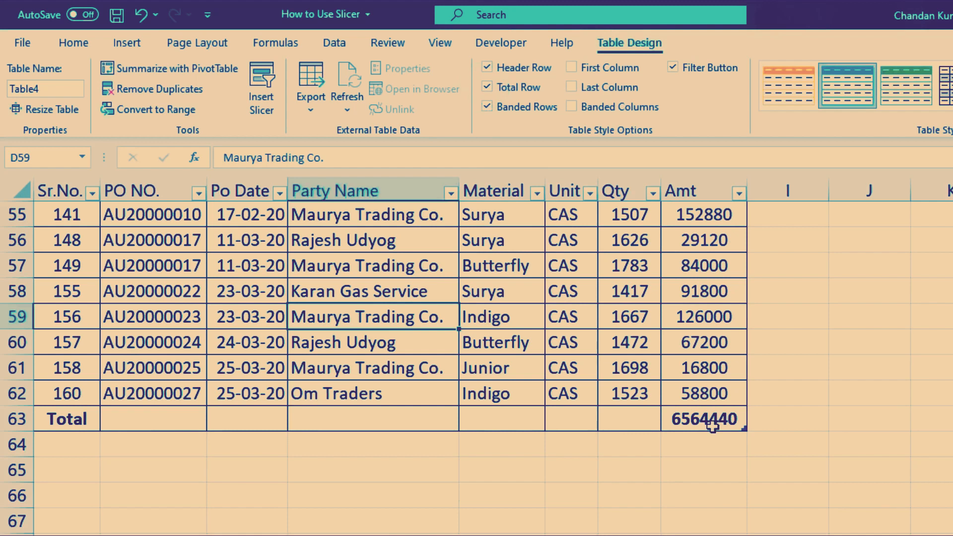
left_click(712, 427)
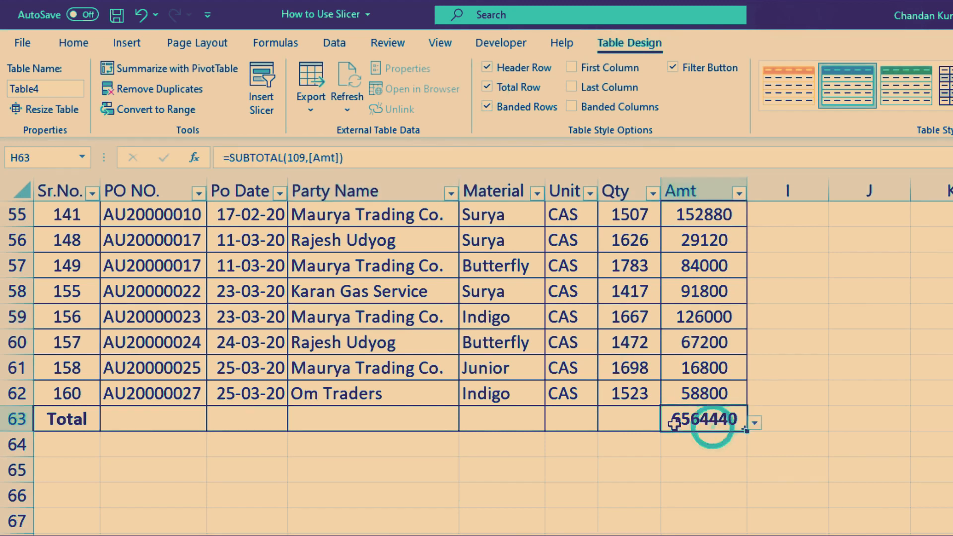
left_click(691, 197)
left_click(701, 420)
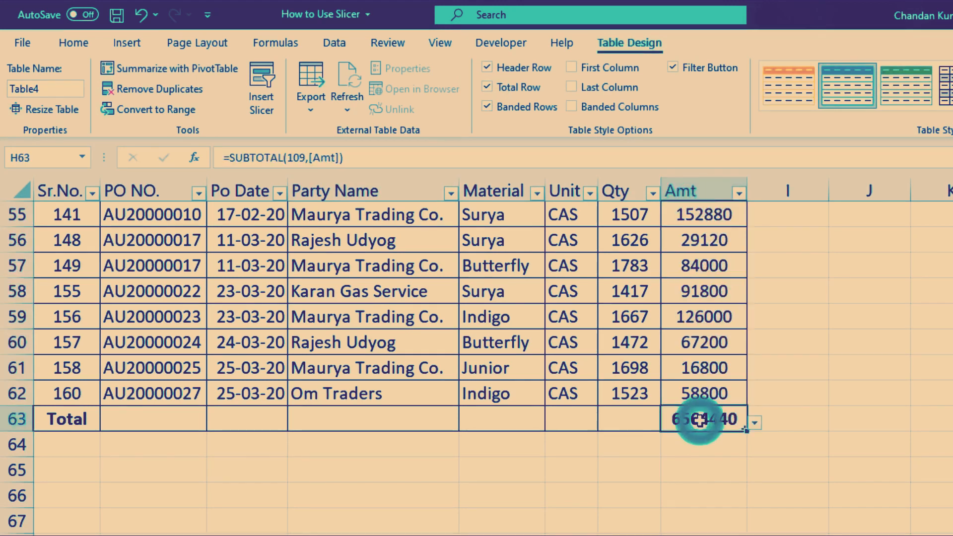
double_click(701, 420)
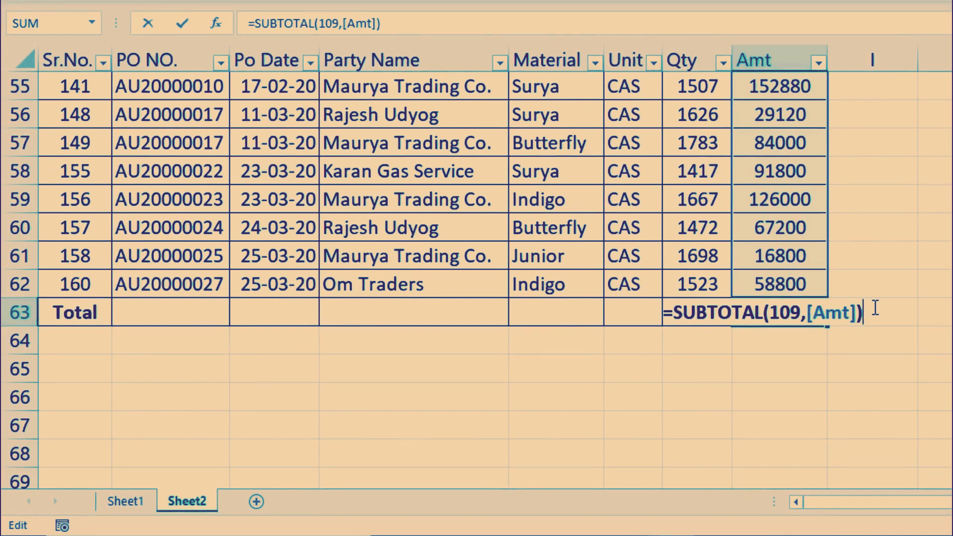
key("Escape")
Step: Set the Qty column's cell in the total row to the Sum function
left_click(700, 319)
left_click_drag(703, 85, 699, 284)
left_click(699, 281)
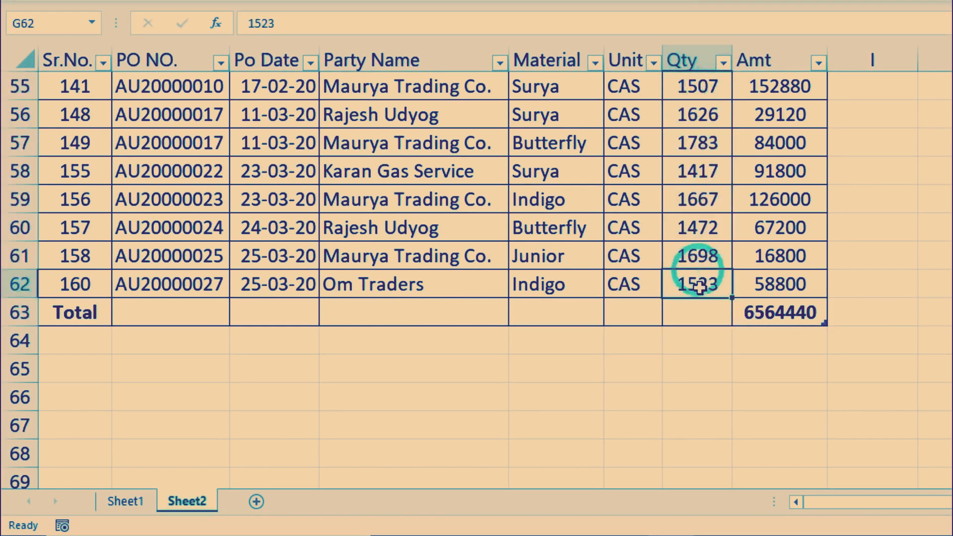
left_click(704, 317)
left_click(700, 315)
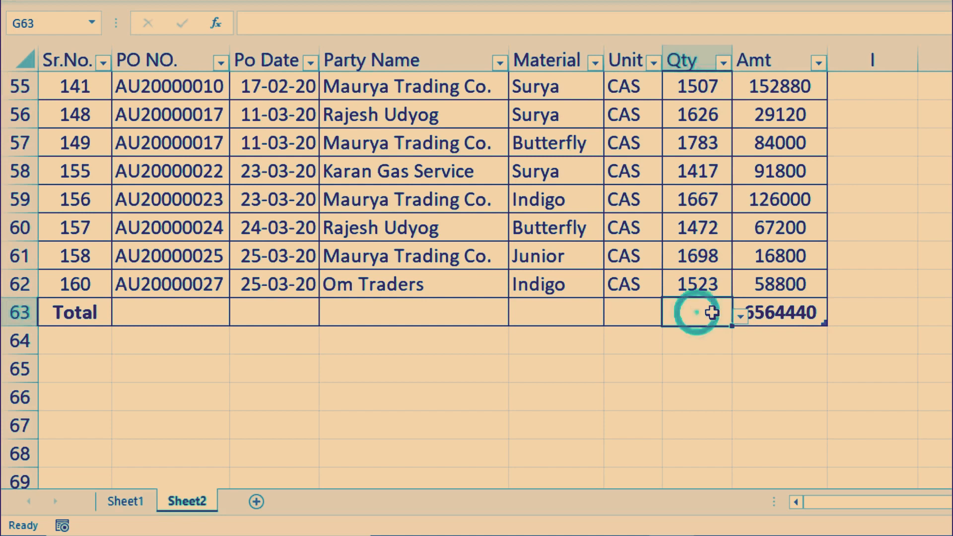
left_click(740, 317)
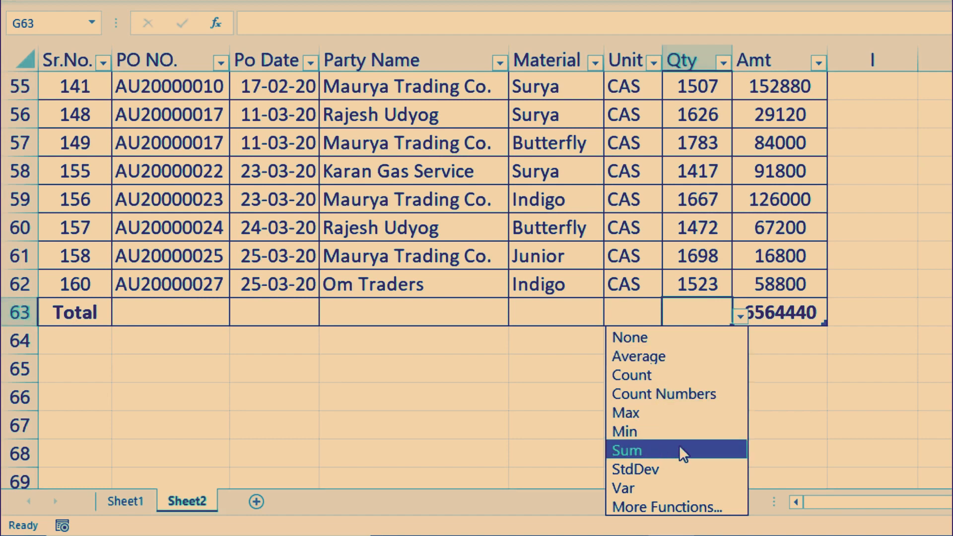
left_click(664, 450)
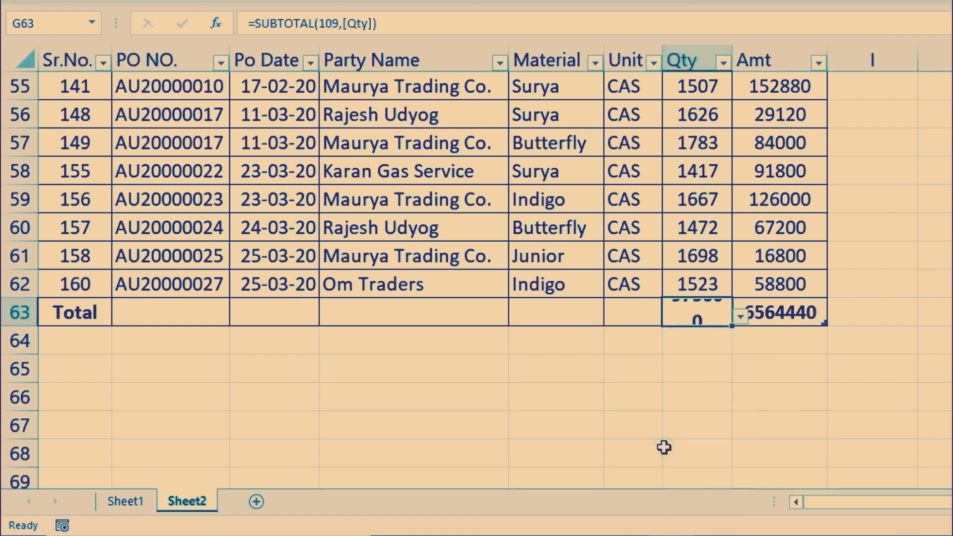
left_click(636, 311)
left_click_drag(685, 83, 707, 195)
left_click(689, 309)
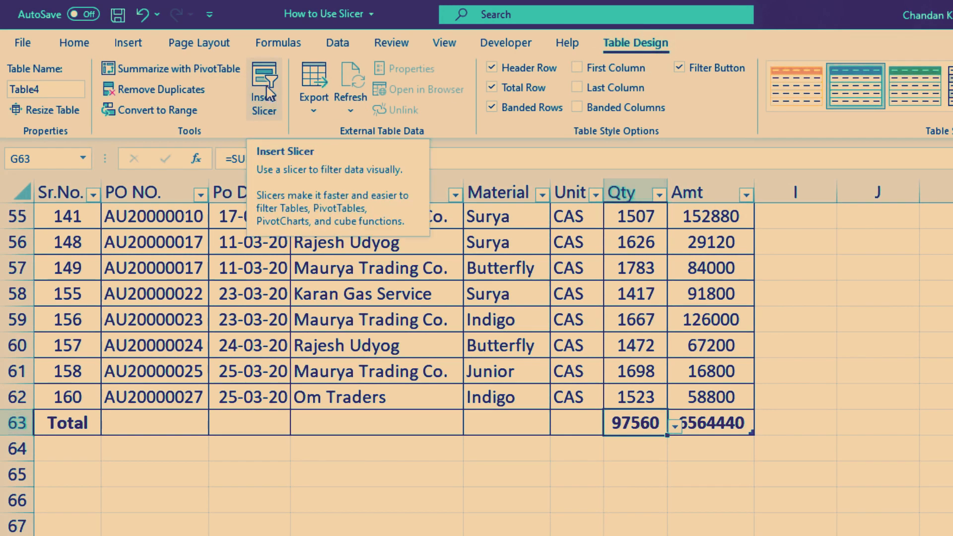
Step: Insert Party Name and Material slicers for the order table
left_click(124, 46)
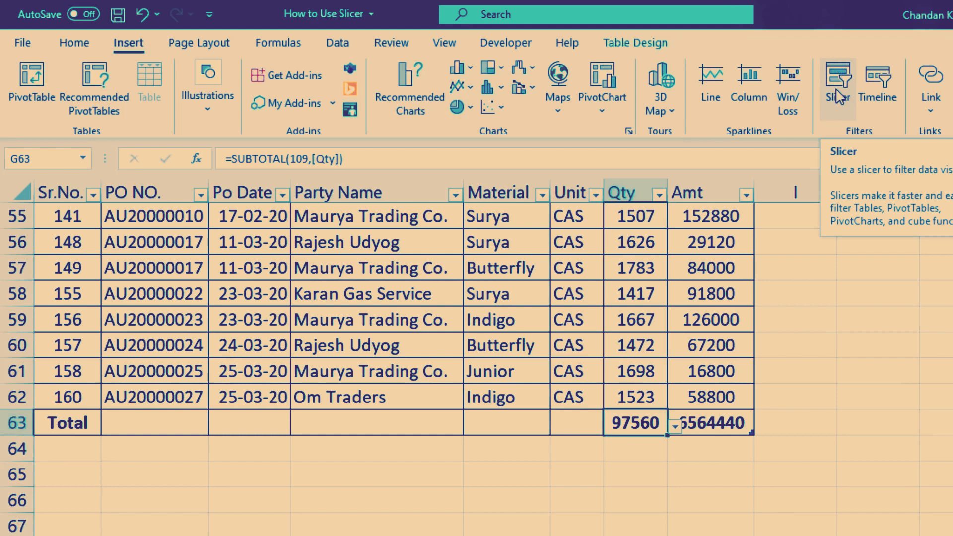
left_click(637, 46)
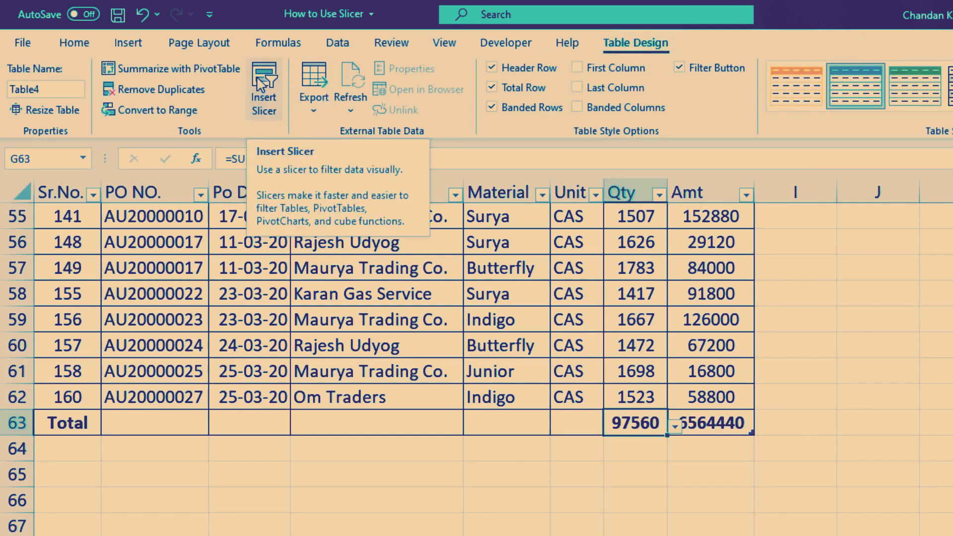
left_click(627, 293)
scroll(671, 334, "up", 5)
scroll(671, 334, "up", 13)
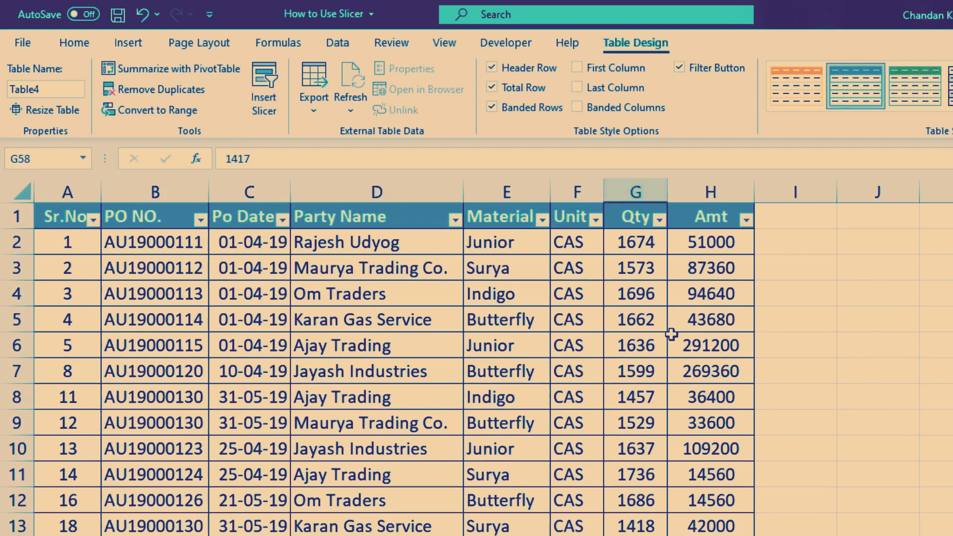
left_click(570, 243)
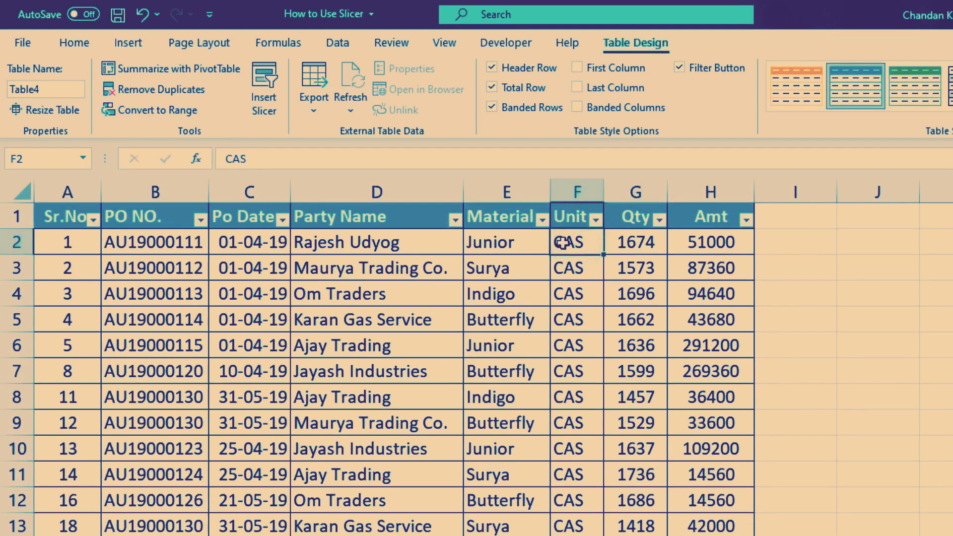
left_click(267, 76)
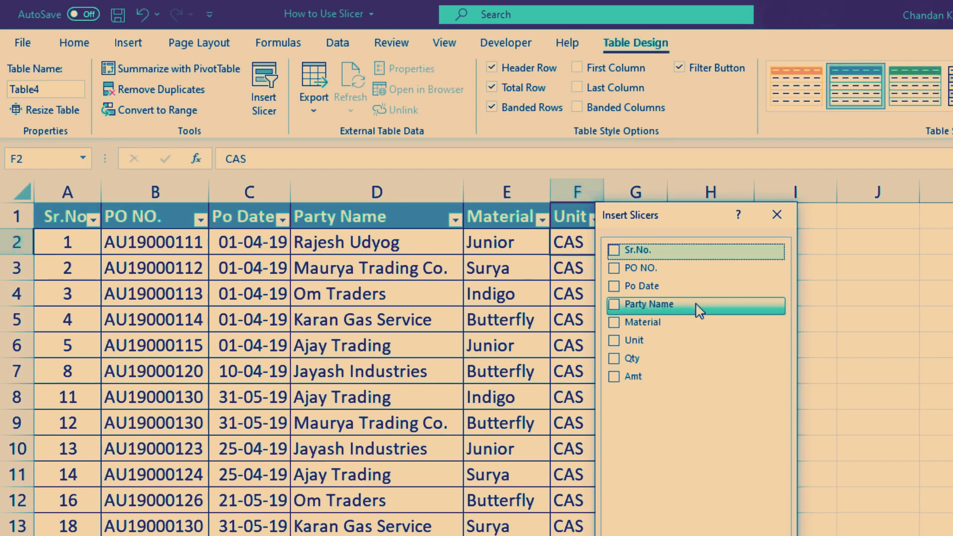
left_click(616, 307)
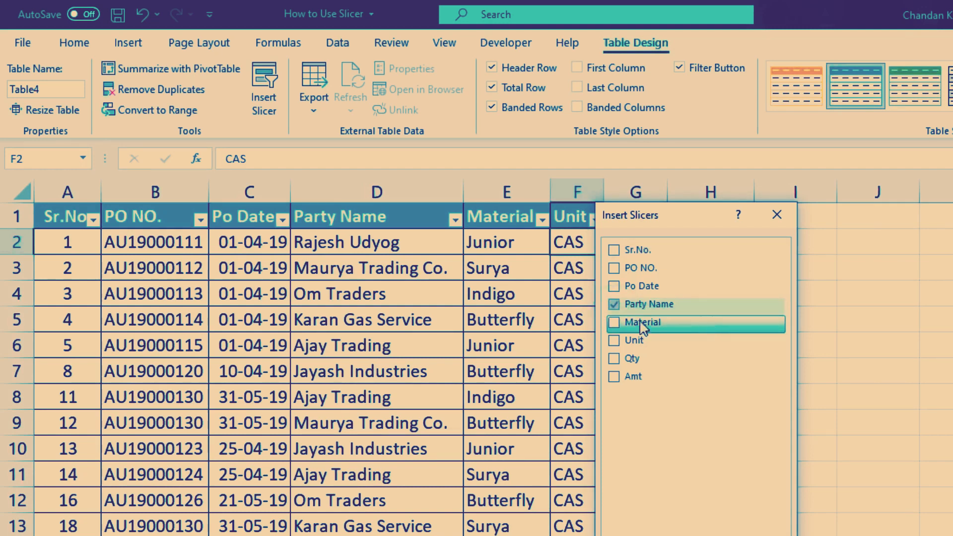
left_click(614, 322)
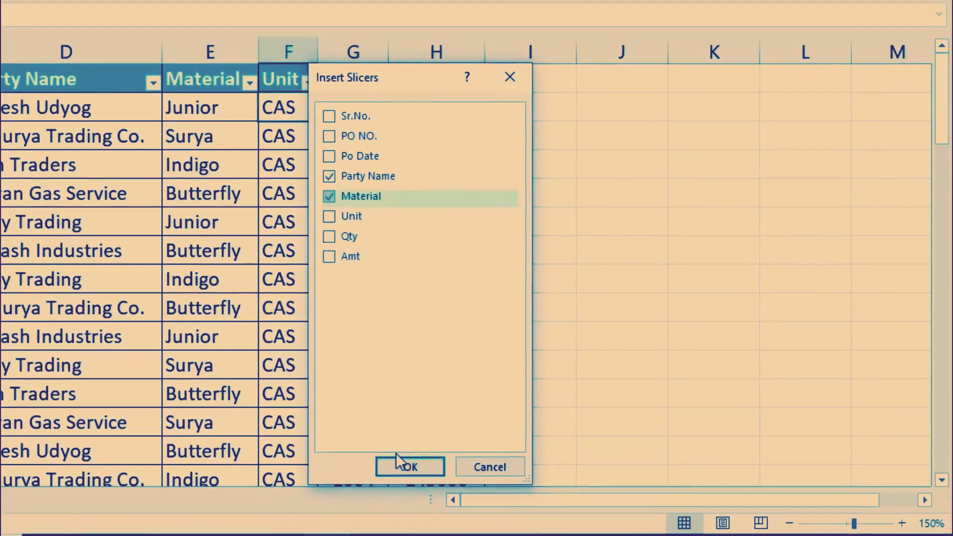
left_click(429, 469)
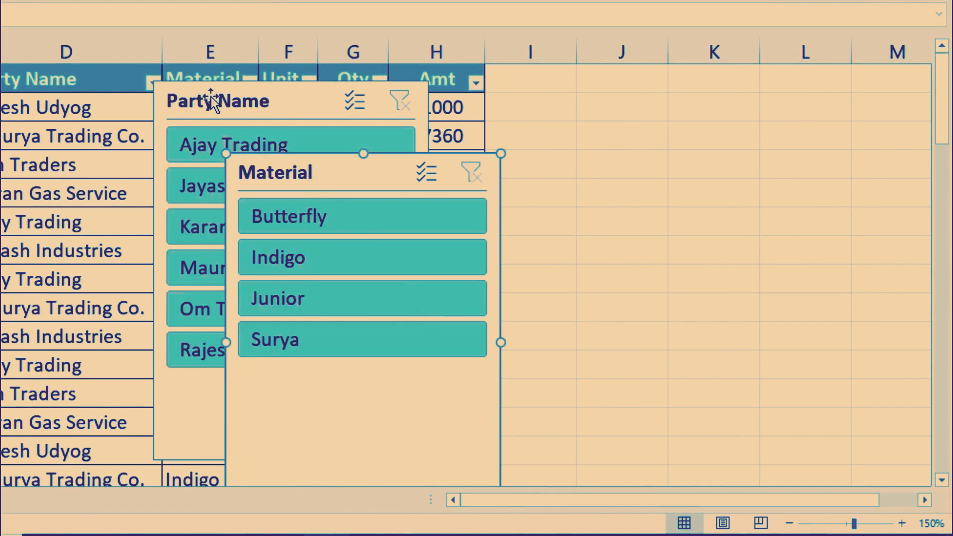
Step: Separate the overlapping slicers and shrink the Party Name slicer to fit closely around its six buttons
left_click(211, 99)
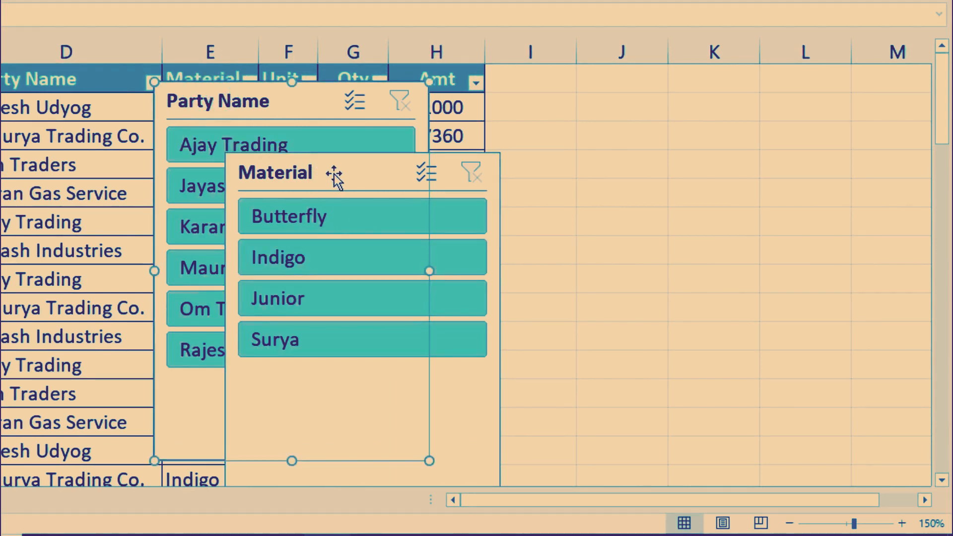
left_click(362, 173)
left_click_drag(427, 171, 809, 82)
left_click_drag(263, 99, 446, 92)
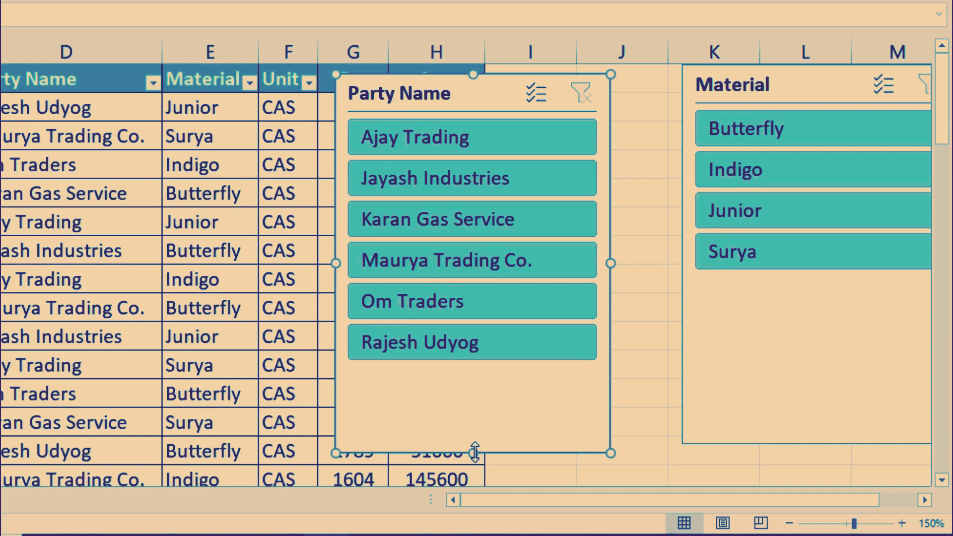
left_click_drag(474, 452, 486, 380)
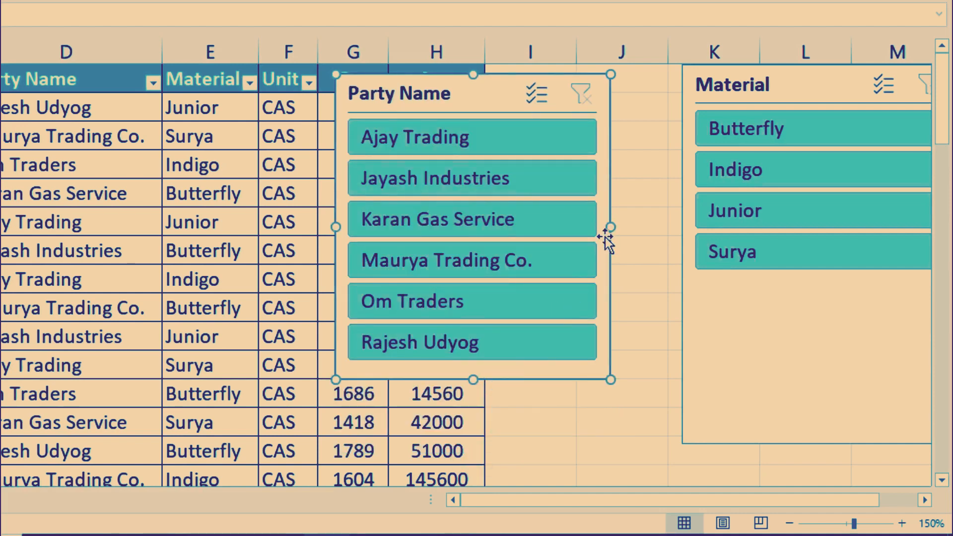
left_click_drag(610, 230, 557, 229)
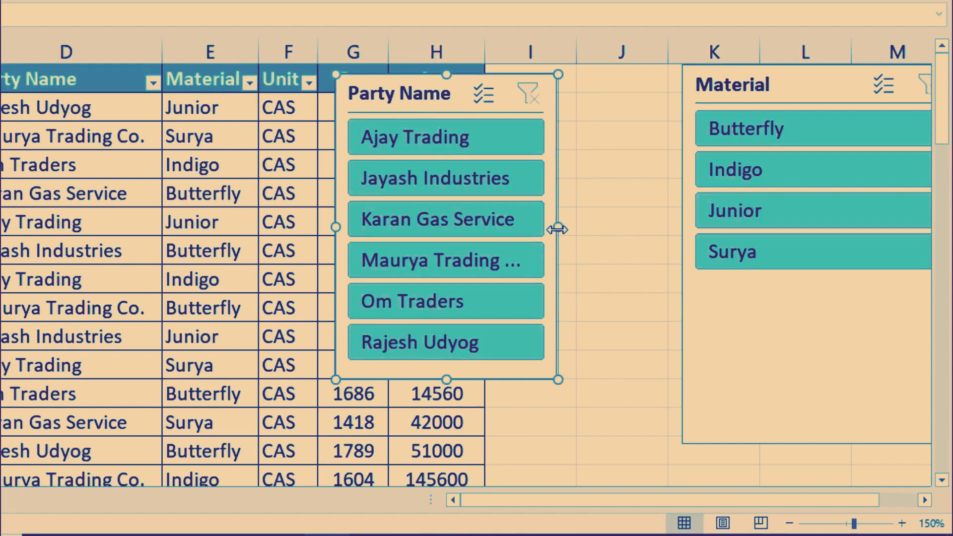
Step: Place the Material slicer directly beside the Party Name slicer, match its height, and narrow it to span about two columns
left_click_drag(830, 83, 711, 94)
left_click_drag(703, 453, 700, 378)
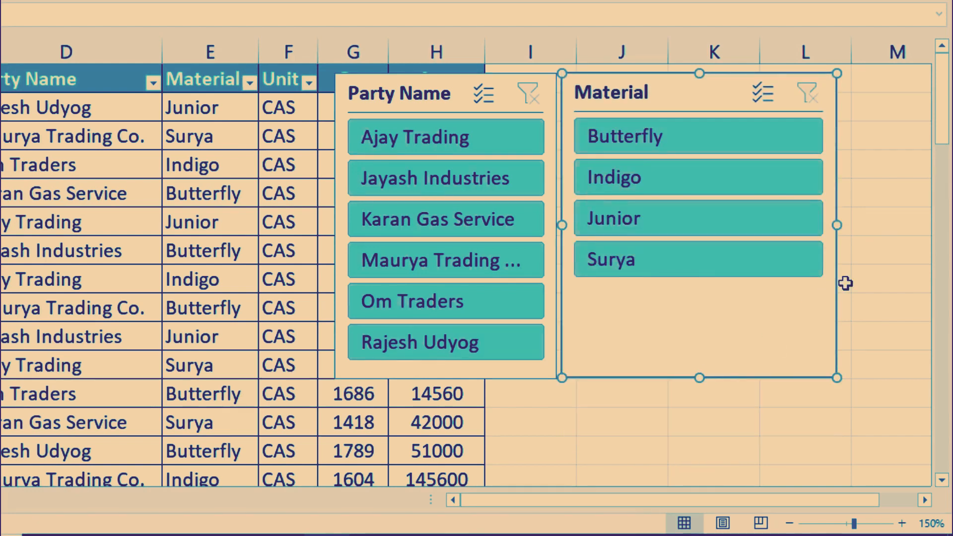
left_click_drag(840, 227, 756, 233)
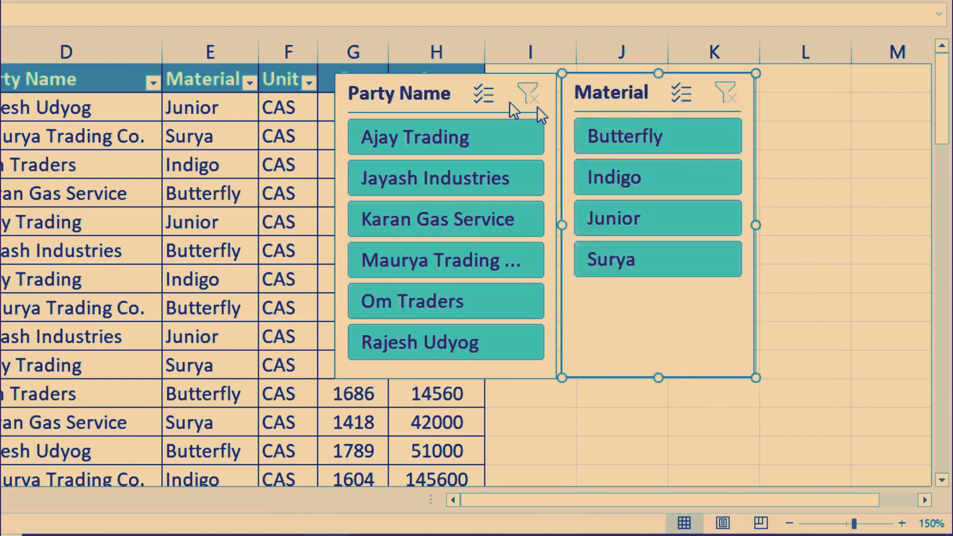
Step: Move both slicers clear of the table data, with Party Name over columns I to K and Material over columns M and N
left_click(398, 97)
left_click_drag(398, 97, 770, 77)
left_click(621, 88)
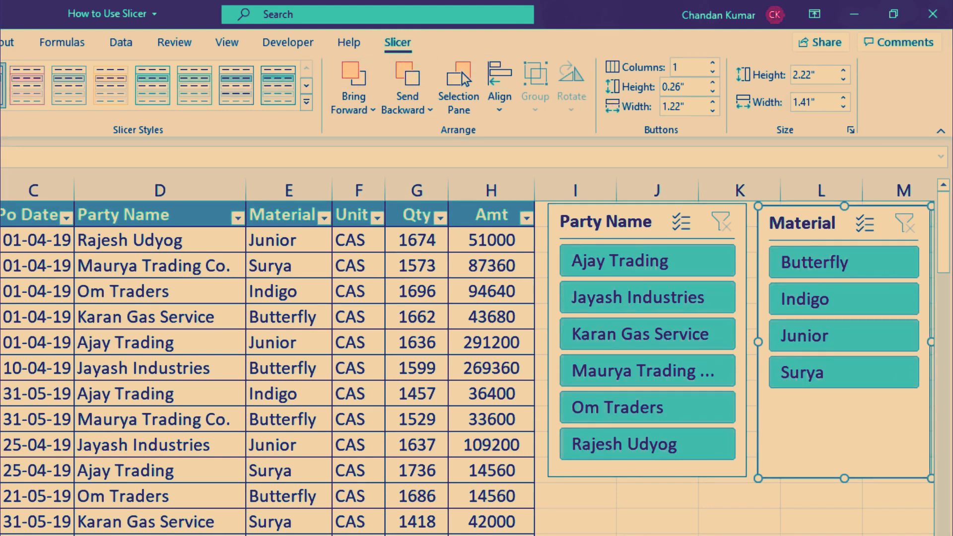
scroll(467, 357, "right", 2)
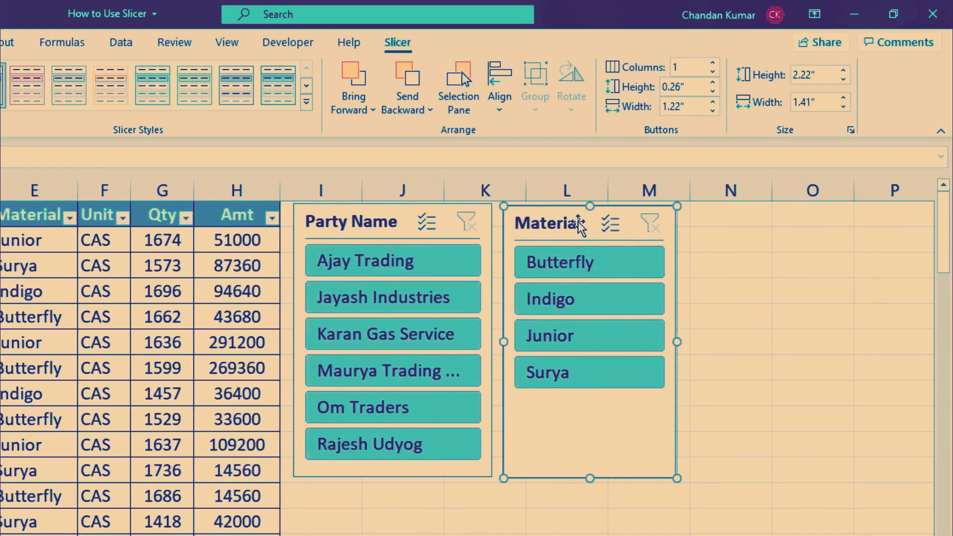
left_click_drag(583, 219, 644, 230)
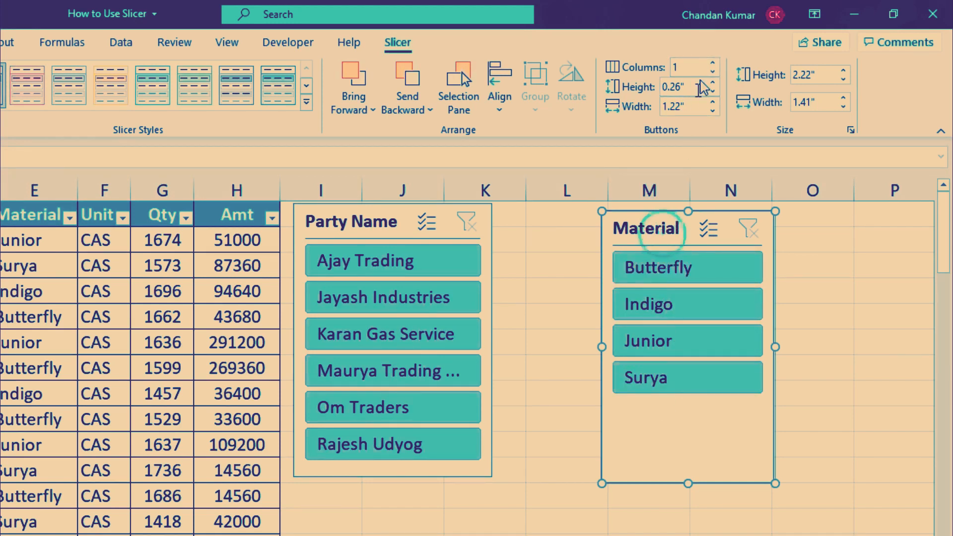
Step: Try the Material slicer's buttons in two and three columns, widening the slicer to about 2.02 inches
left_click(713, 64)
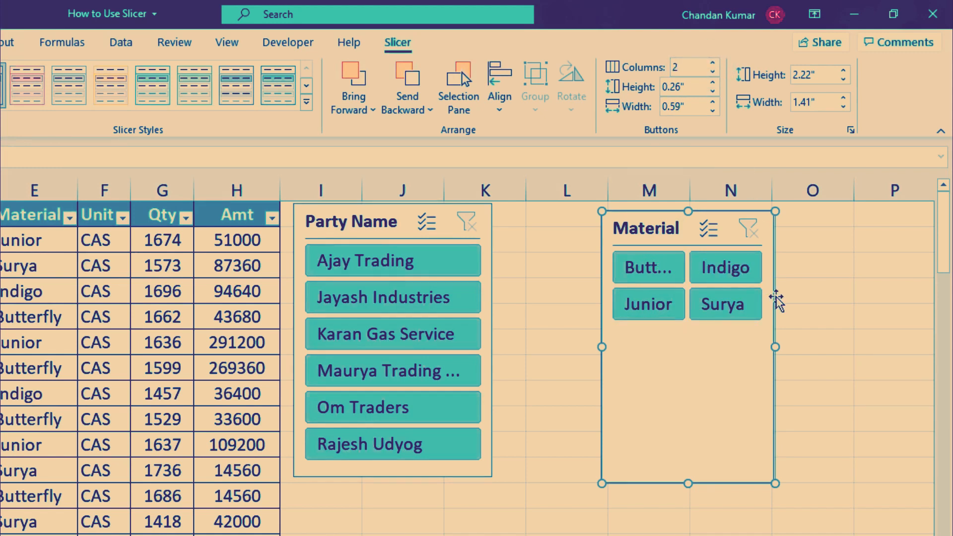
left_click_drag(776, 350, 818, 347)
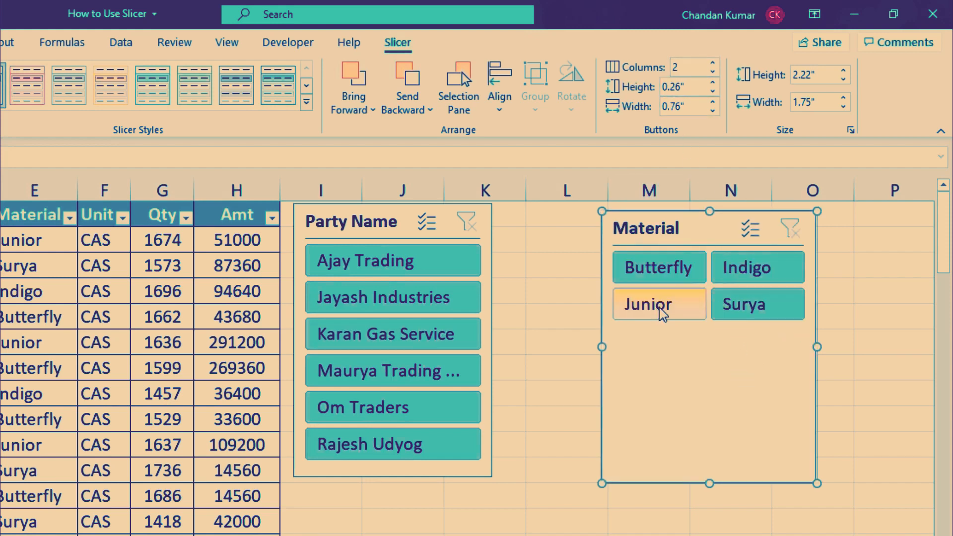
left_click(714, 63)
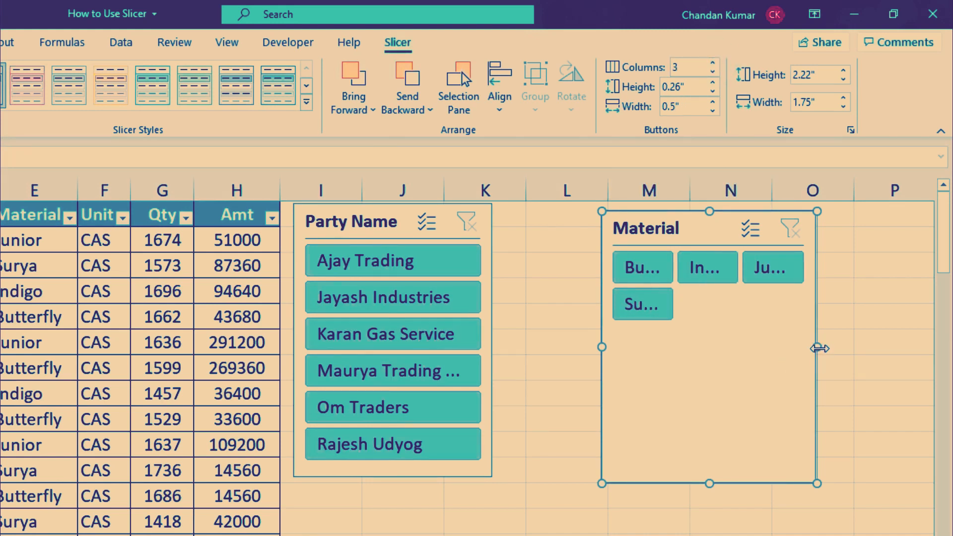
left_click_drag(817, 347, 850, 348)
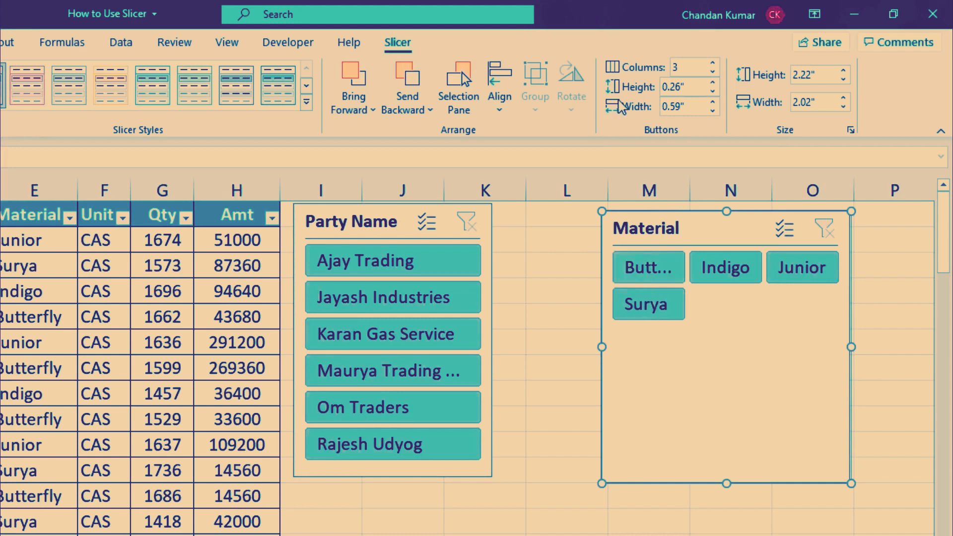
Step: Try taller buttons on the Material slicer, raising their height to 0.6 inches and reducing it to 0.3 inches
left_click(713, 82)
left_click(713, 83)
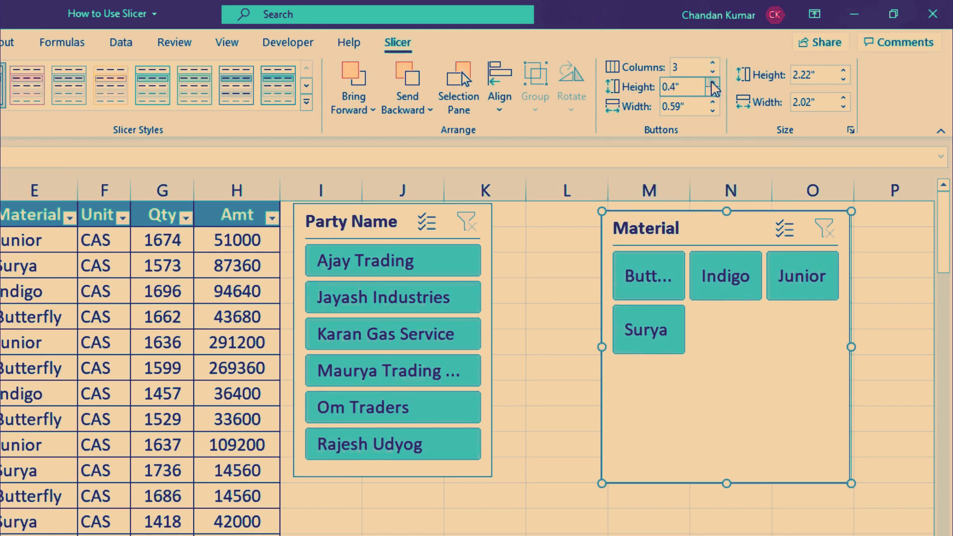
left_click(713, 82)
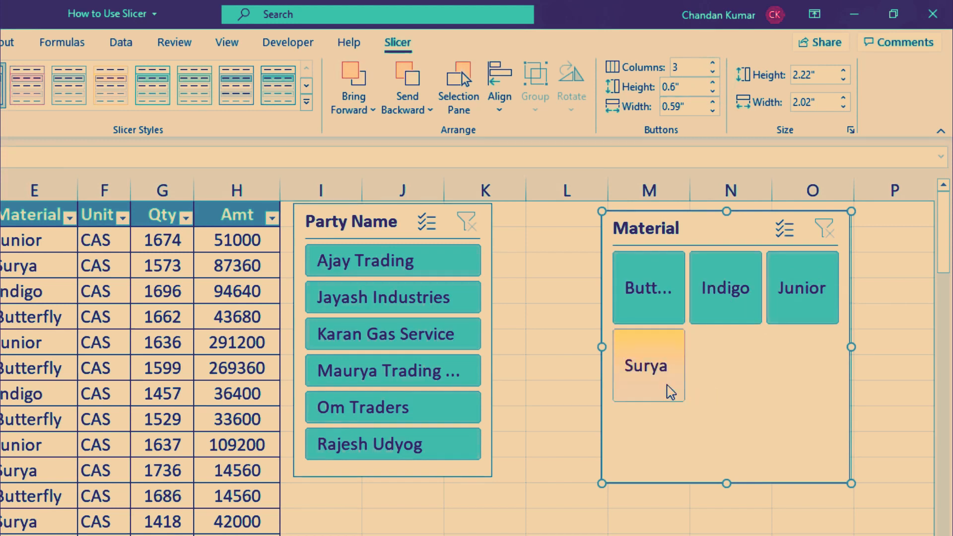
left_click(713, 92)
left_click(713, 91)
left_click(713, 91)
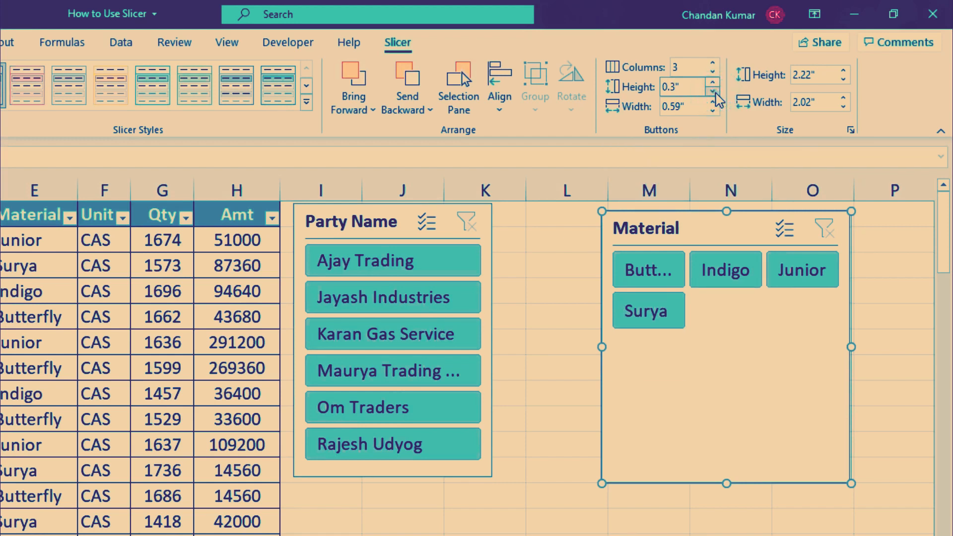
Step: Set the Material slicer's button height to 0.26 inches and its buttons to one column
left_click(672, 86)
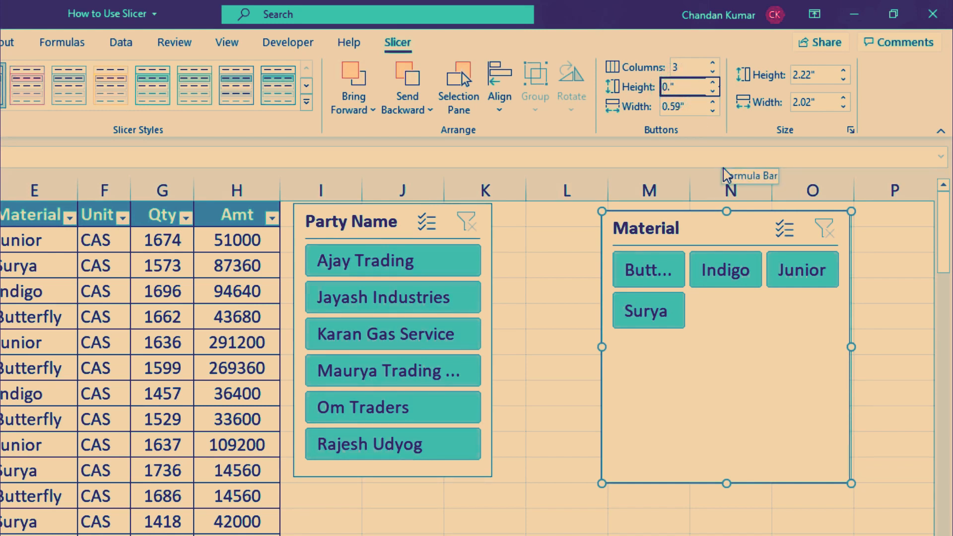
type("0.26")
key("Tab")
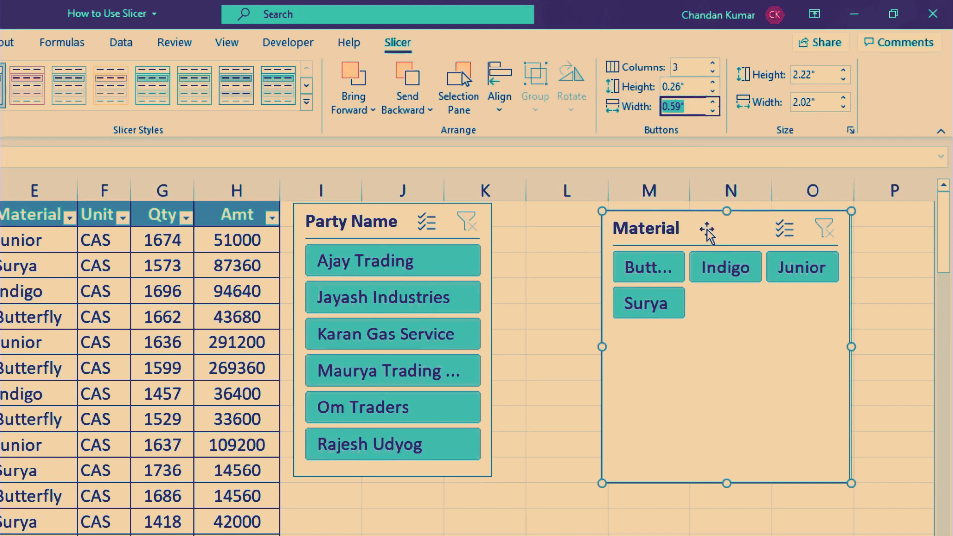
left_click(712, 74)
left_click(713, 74)
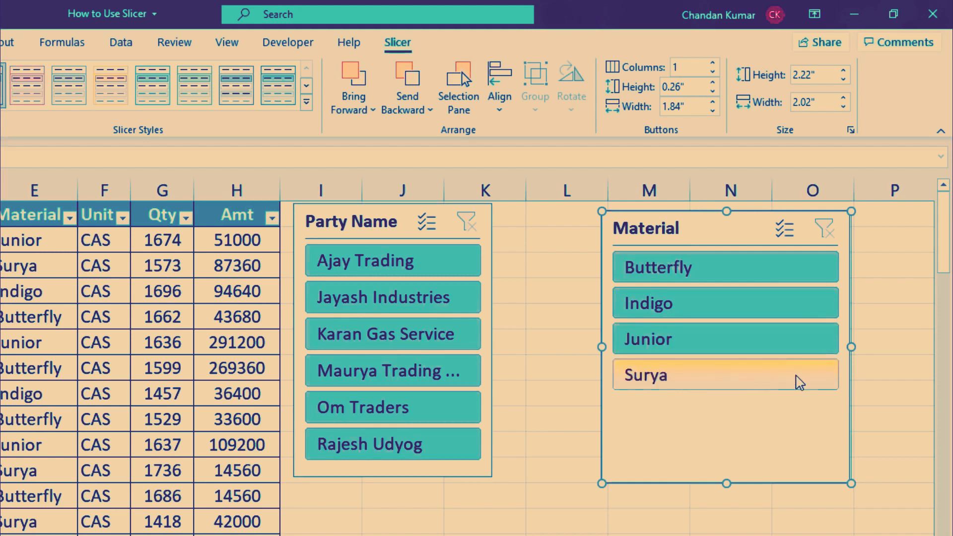
Step: Try narrower and wider buttons on the Material slicer, ending with a button width of 1.1 inches
left_click(713, 111)
left_click(713, 111)
left_click(713, 111)
left_click(714, 111)
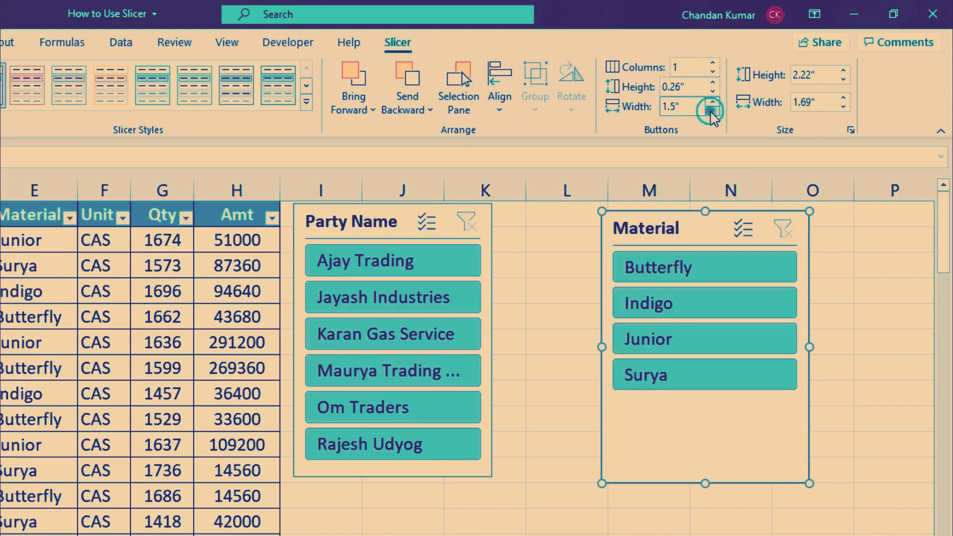
left_click(714, 111)
left_click(713, 111)
left_click(714, 112)
left_click(713, 101)
left_click(713, 102)
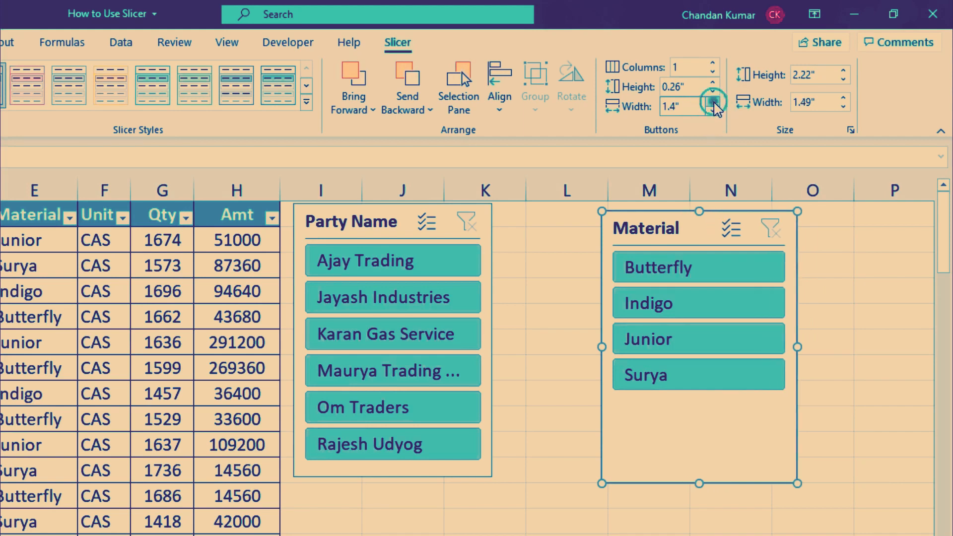
left_click(714, 102)
left_click(714, 102)
left_click(713, 101)
left_click(713, 111)
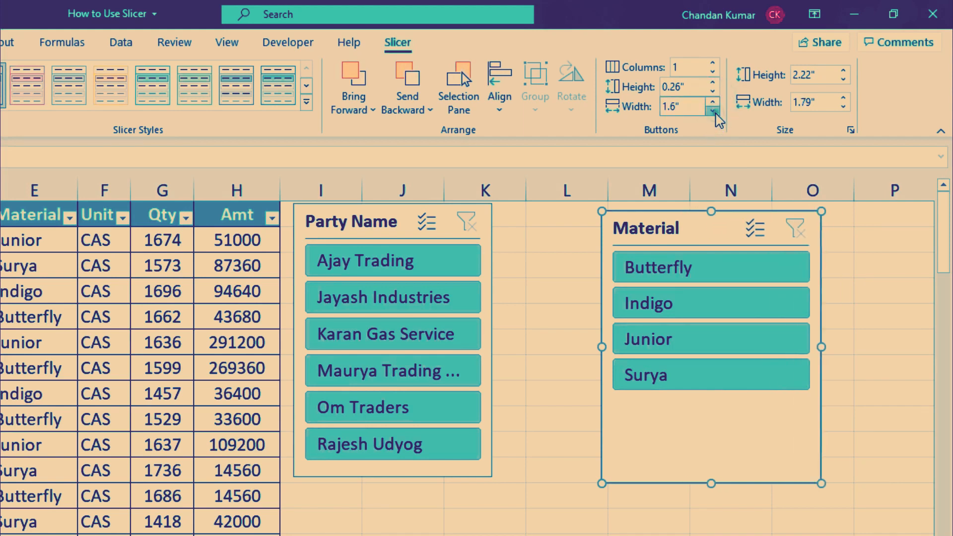
left_click(714, 111)
left_click(713, 111)
left_click(714, 110)
left_click(713, 111)
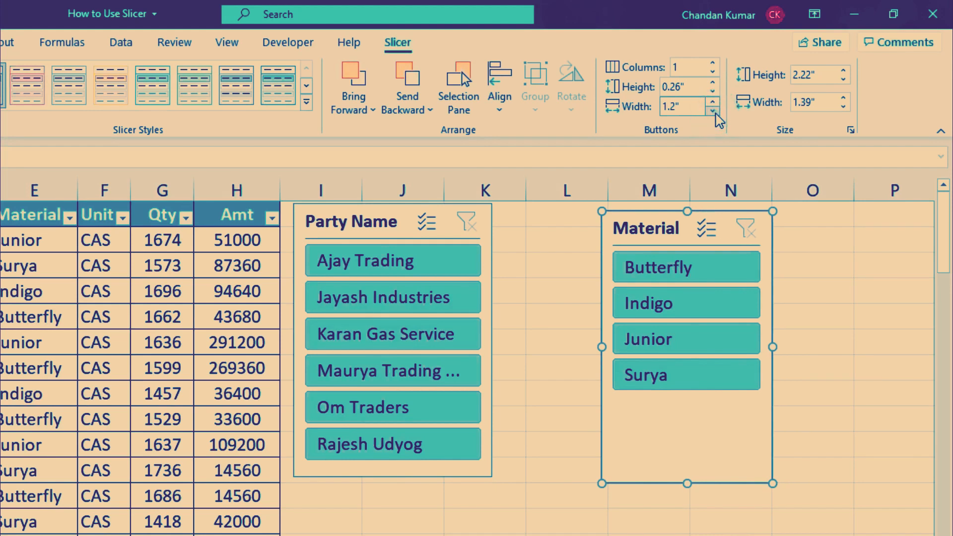
left_click(713, 111)
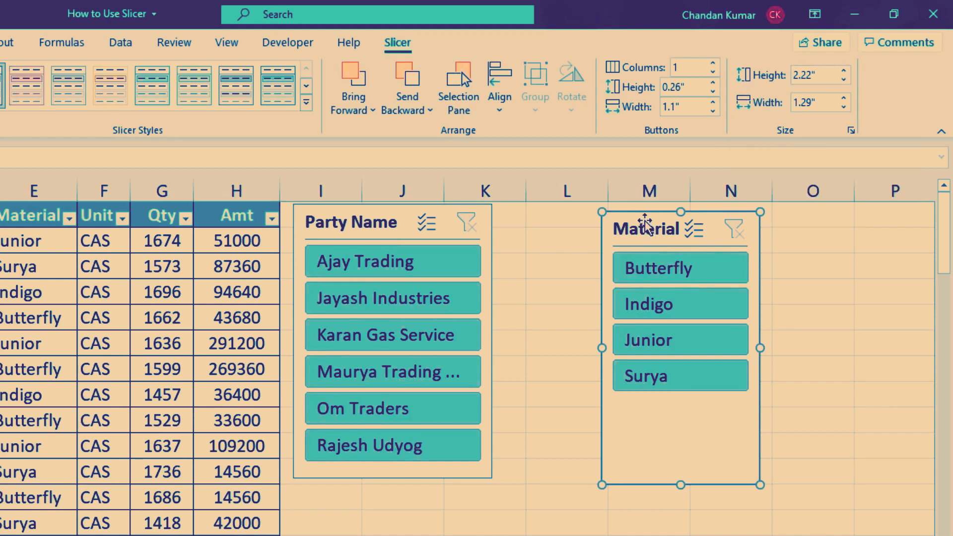
Step: Reduce the Material slicer's overall height to 1.1 inches
left_click(844, 80)
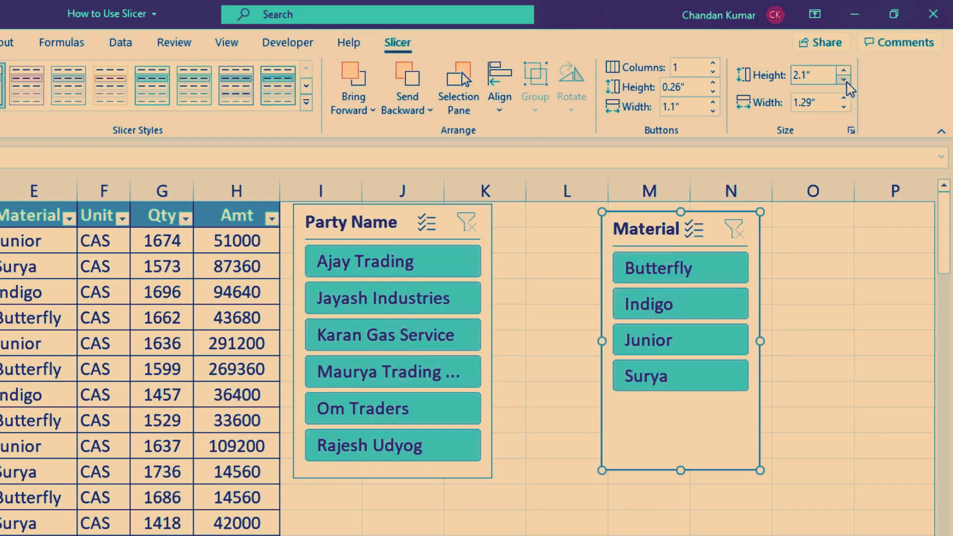
left_click(844, 79)
left_click(844, 80)
left_click(844, 80)
left_click(845, 80)
left_click(844, 80)
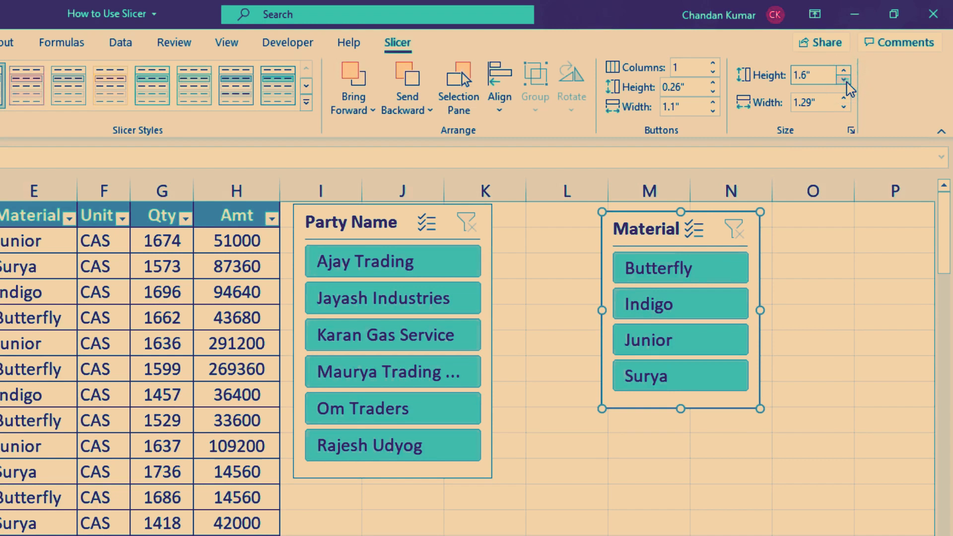
left_click(845, 80)
left_click(844, 80)
left_click(844, 80)
left_click(845, 80)
left_click(844, 80)
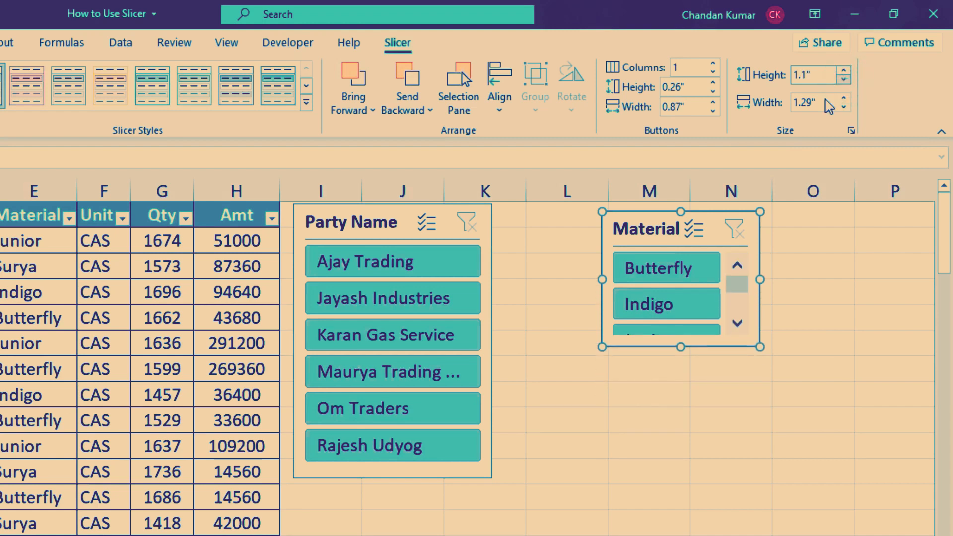
Step: Raise the Material slicer's overall height to 1.9 inches and shorten it to about 1.76 inches
left_click(846, 71)
left_click(846, 71)
left_click(845, 70)
left_click(844, 70)
left_click(844, 71)
left_click(845, 70)
left_click(844, 71)
left_click(844, 70)
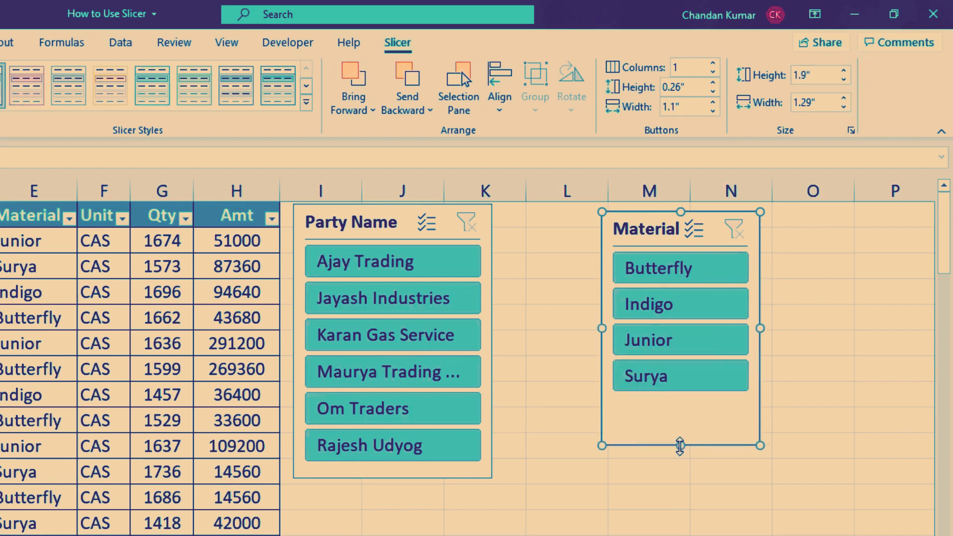
left_click_drag(681, 448, 683, 429)
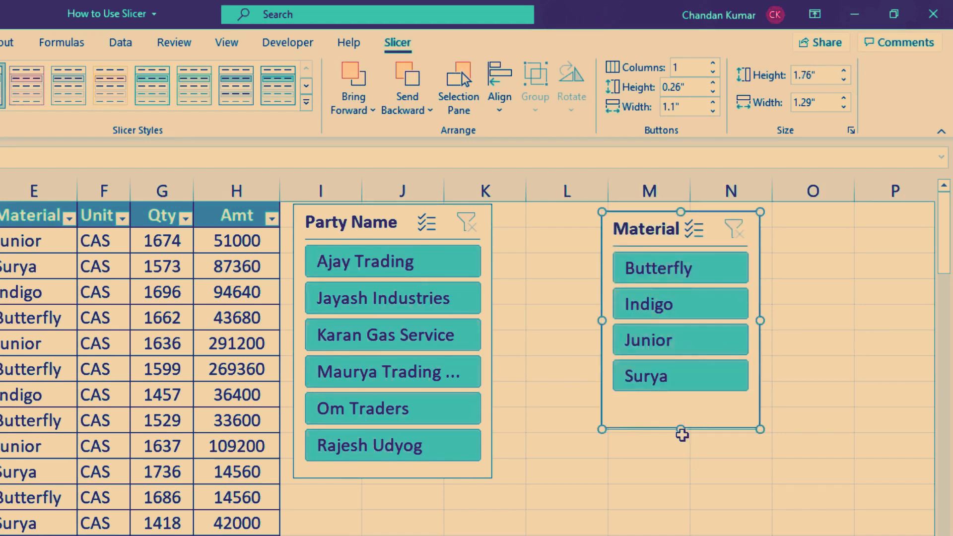
Step: Try narrowing the Material slicer to about 1.07 inches and widening it to 1.9 inches
left_click_drag(759, 322, 734, 323)
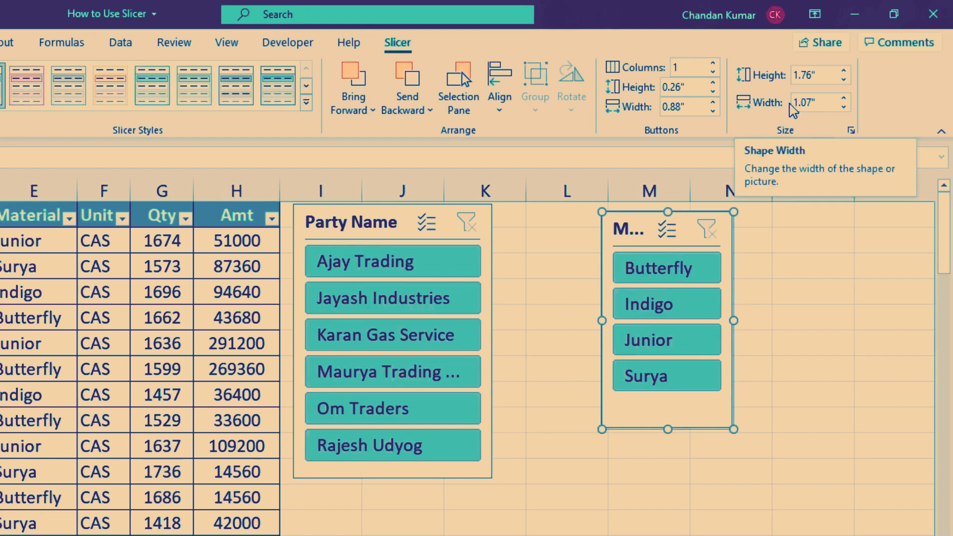
left_click(844, 98)
left_click(844, 99)
left_click(844, 99)
left_click(845, 99)
left_click(844, 99)
left_click(844, 99)
left_click(845, 99)
left_click(844, 98)
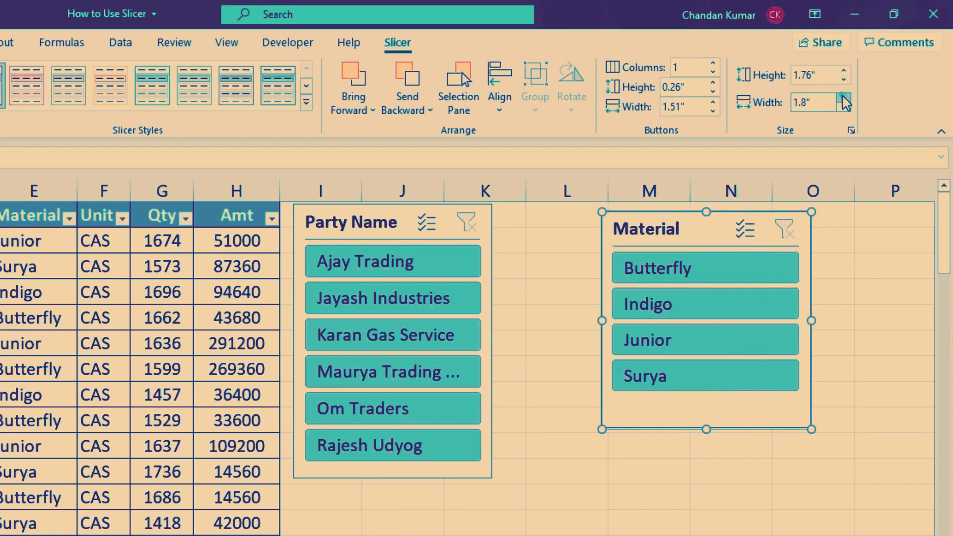
left_click(845, 99)
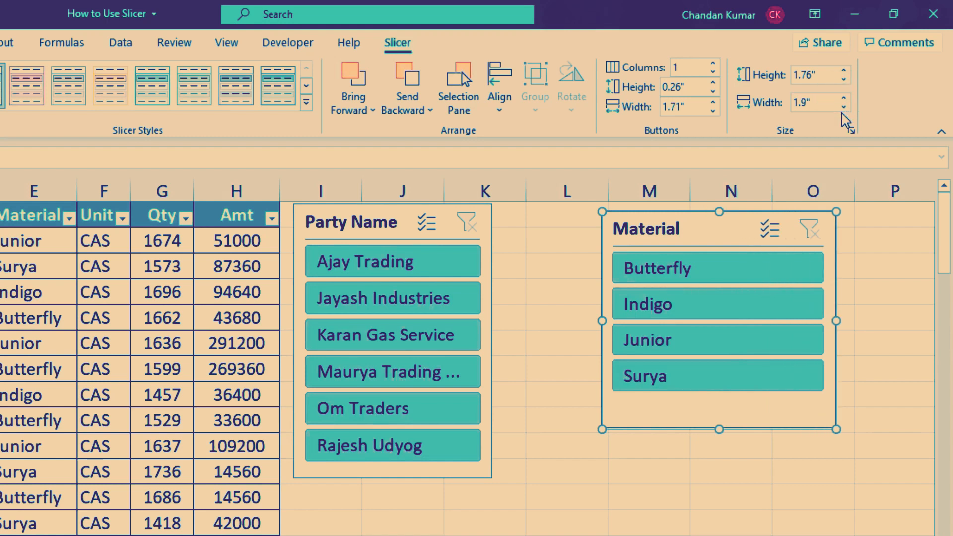
Step: Set the Material slicer's overall width to 1.3 inches
left_click(844, 108)
left_click(844, 107)
left_click(843, 107)
left_click(843, 108)
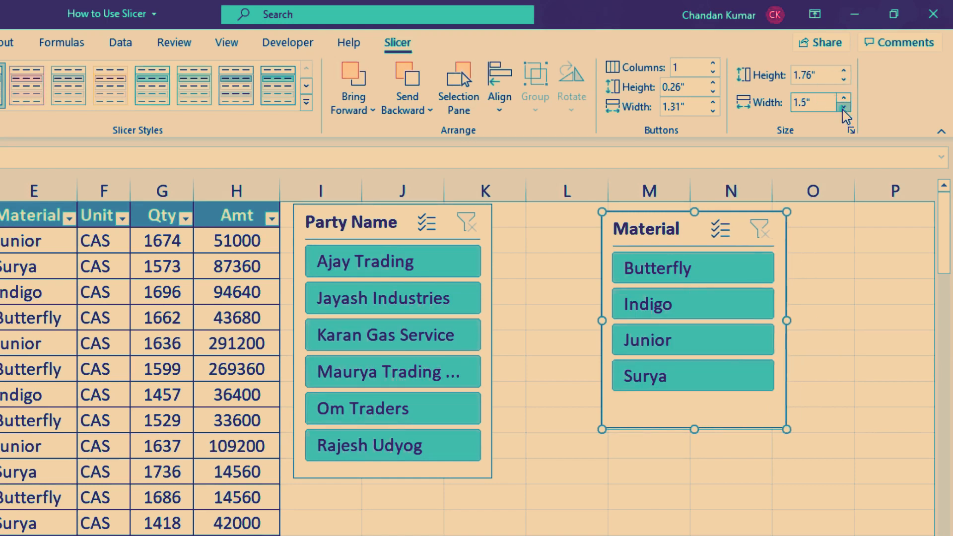
left_click(844, 108)
left_click(844, 107)
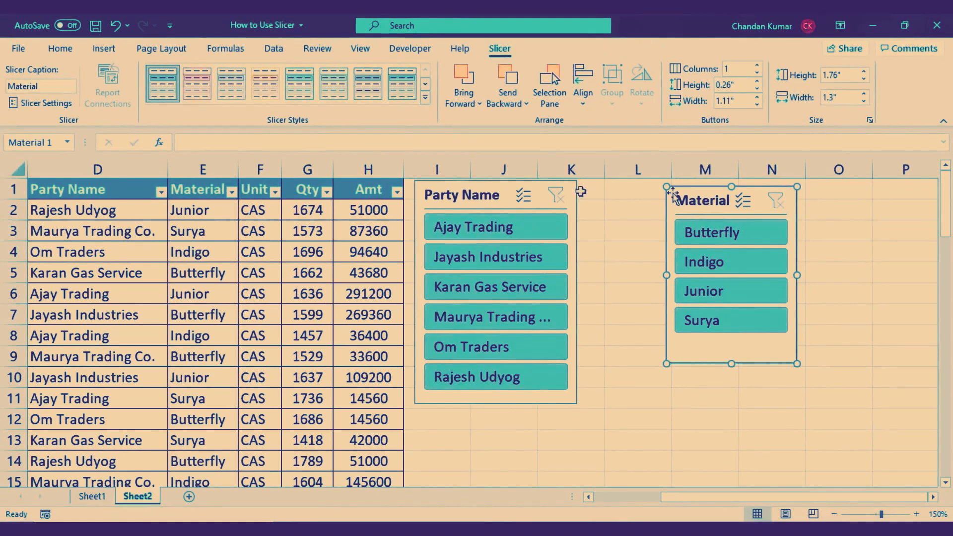
Step: Examine the slicer captions of the Material and Party Name slicers
left_click(58, 87)
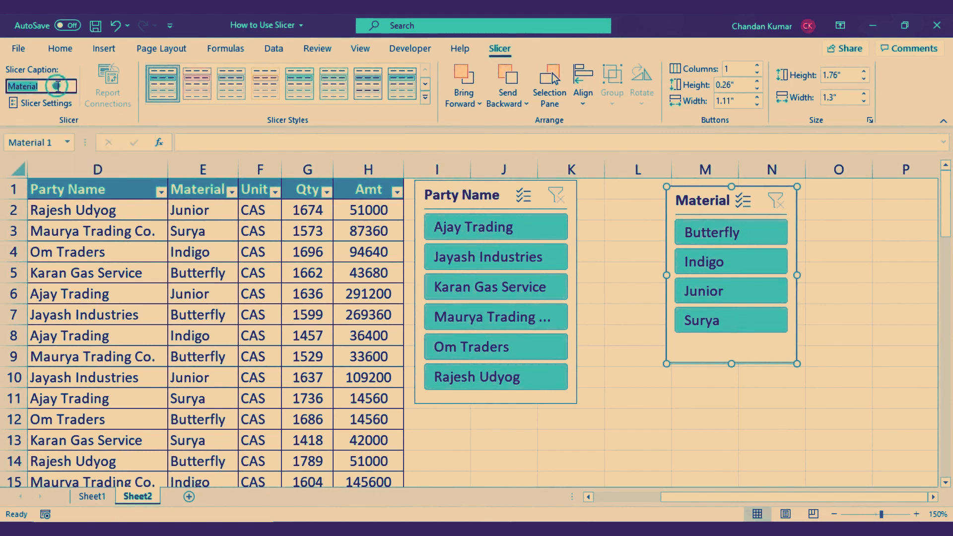
left_click(61, 88)
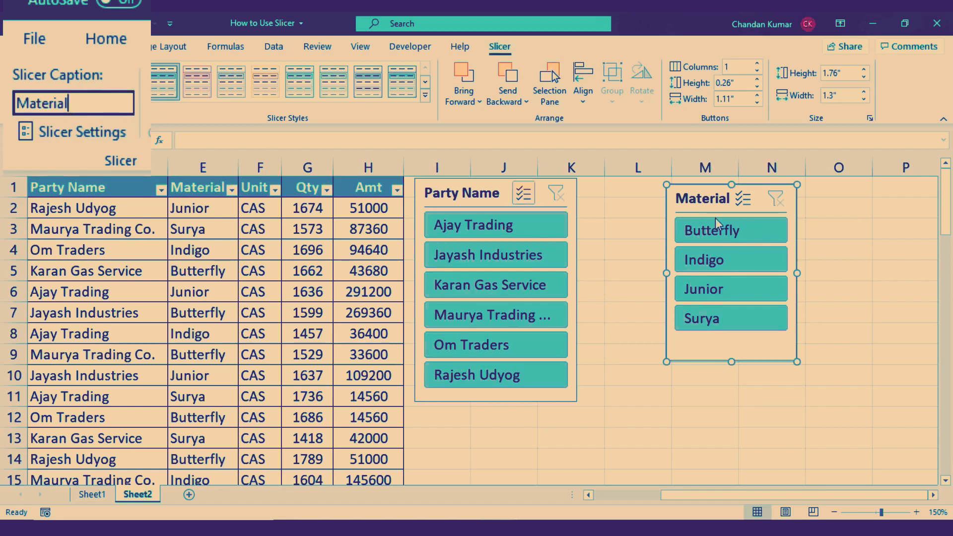
left_click(693, 204)
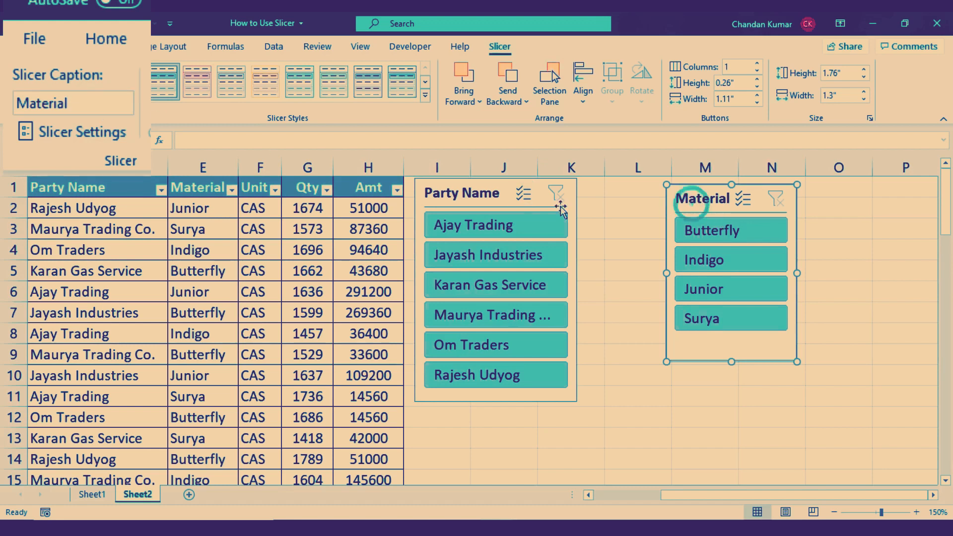
left_click(452, 193)
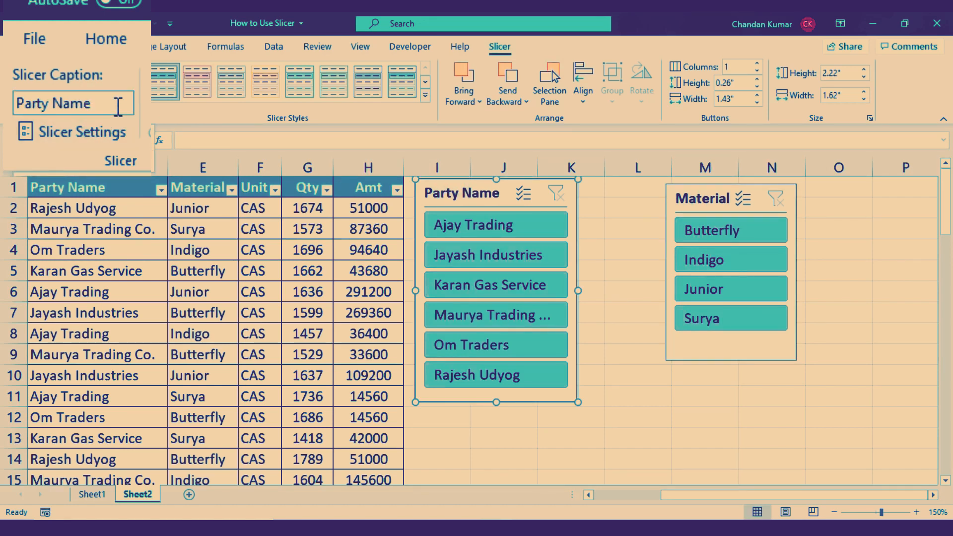
Step: Change the Material slicer's caption to Product and move the slicer closer to the Party Name slicer
left_click(701, 200)
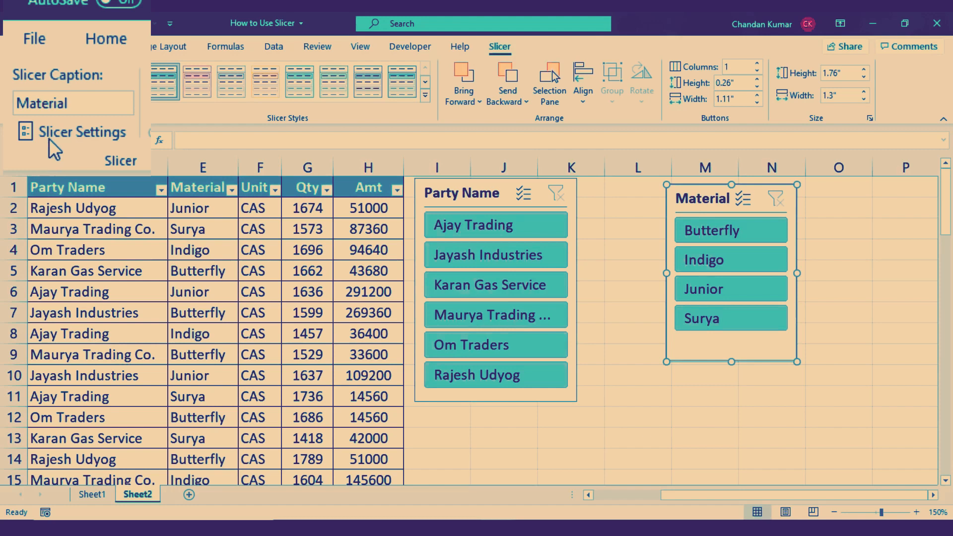
left_click(103, 102)
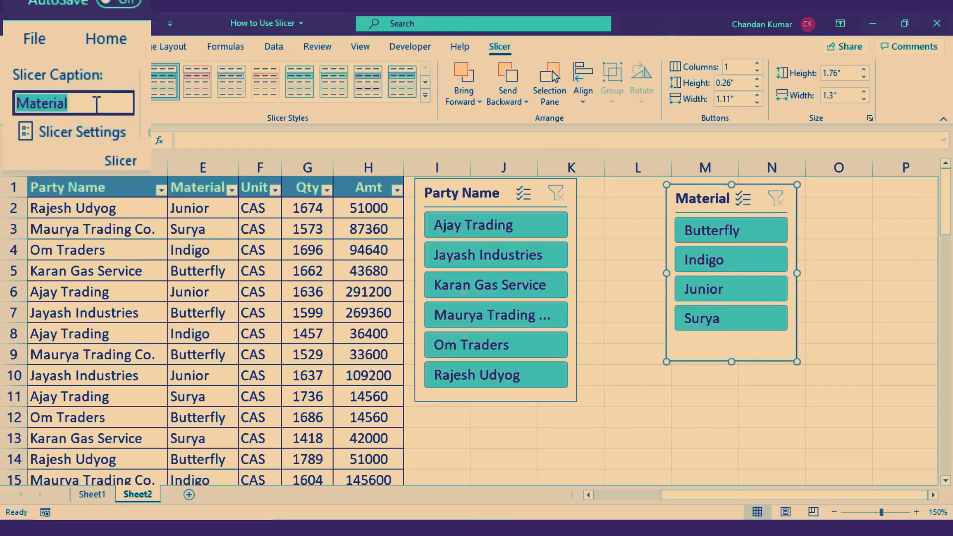
type("Product")
key("Return")
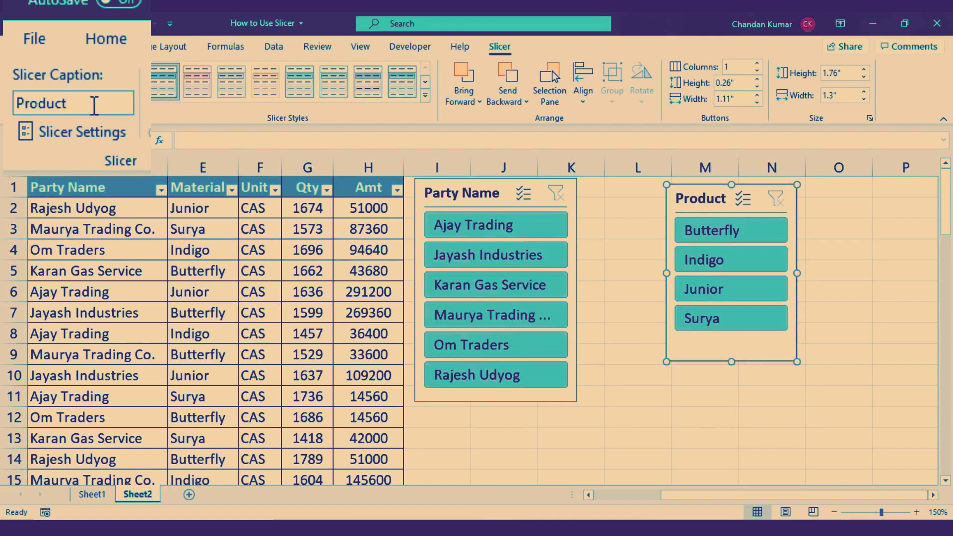
left_click_drag(702, 201, 645, 198)
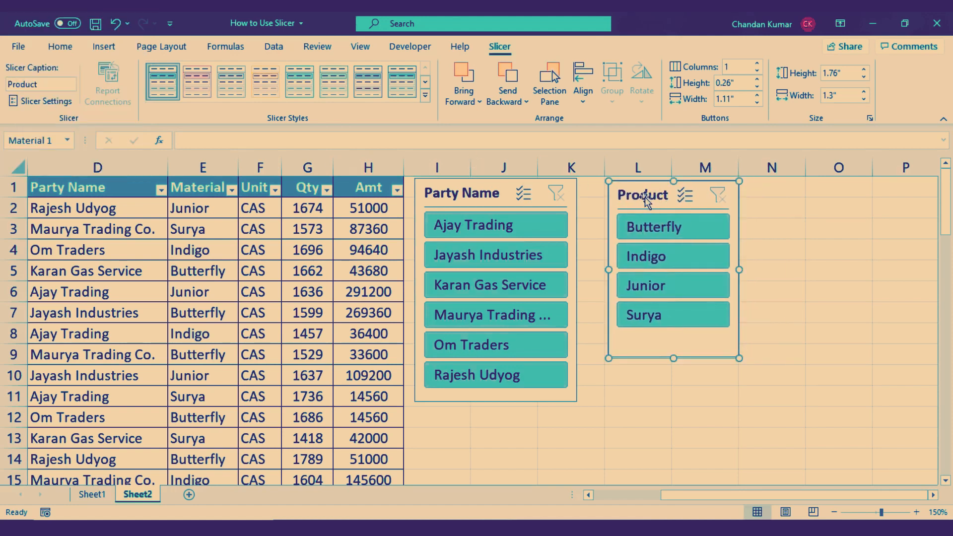
Step: Try several light slicer styles on the Party Name slicer, ending with the eighth one
left_click_drag(720, 495, 677, 502)
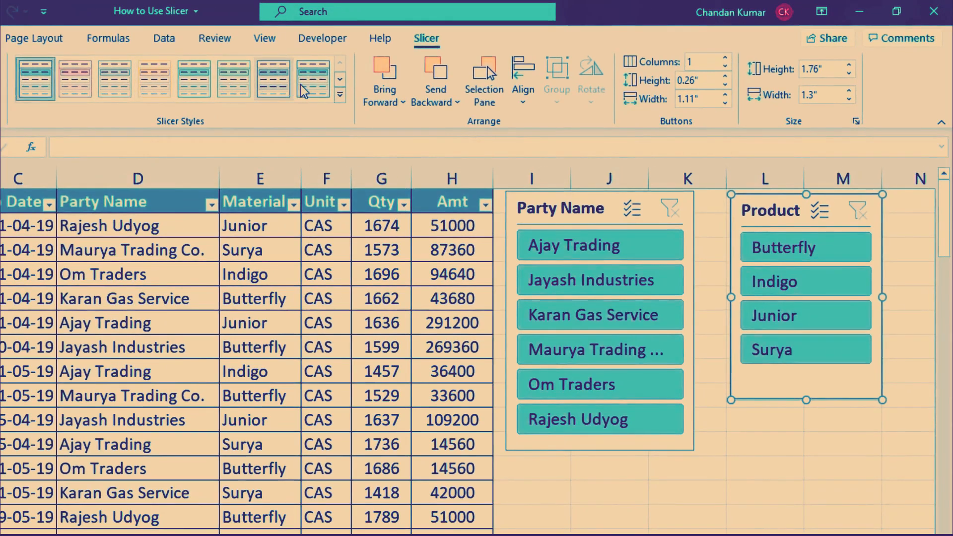
left_click(587, 213)
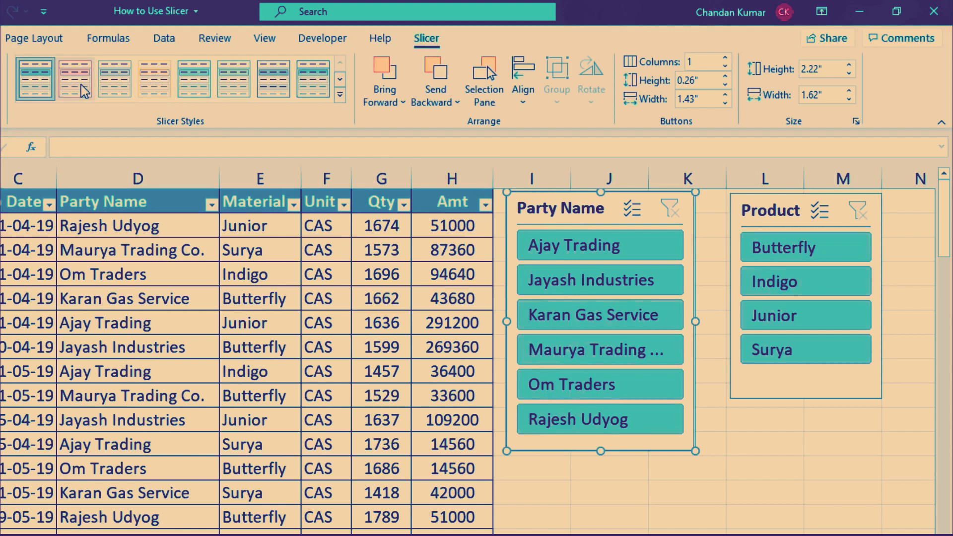
left_click(155, 81)
left_click(187, 83)
left_click(241, 86)
left_click(287, 91)
left_click(325, 89)
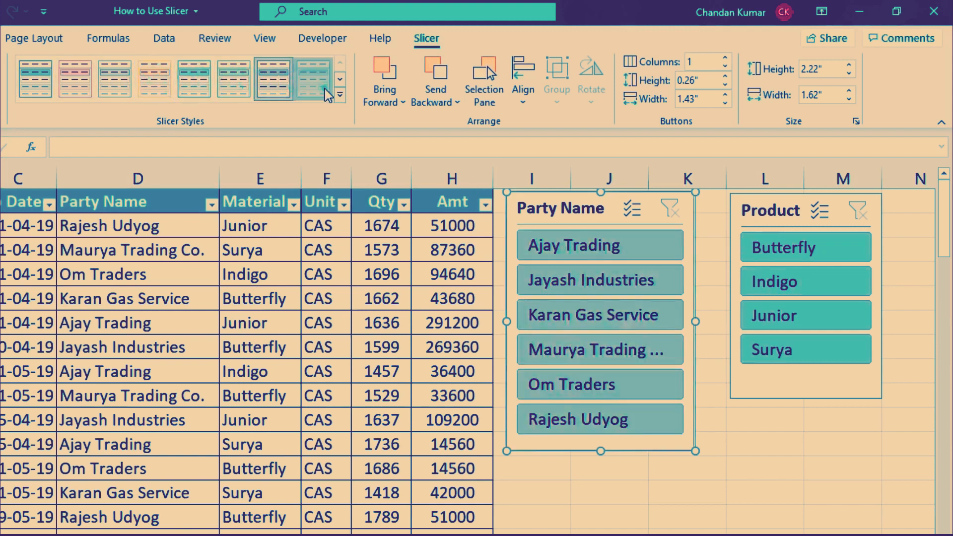
Step: Try several dark slicer styles on the Party Name slicer, ending with the green sixth one
left_click(340, 96)
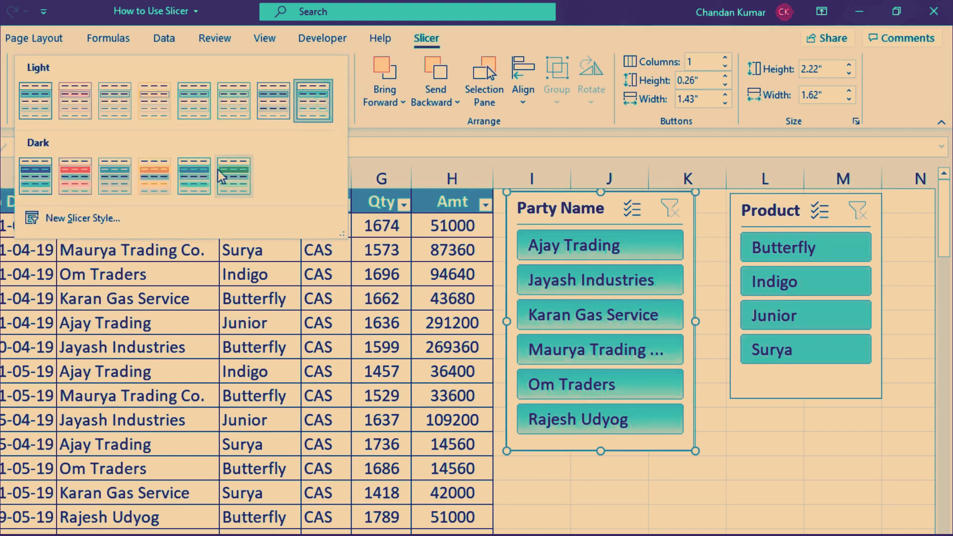
left_click(199, 170)
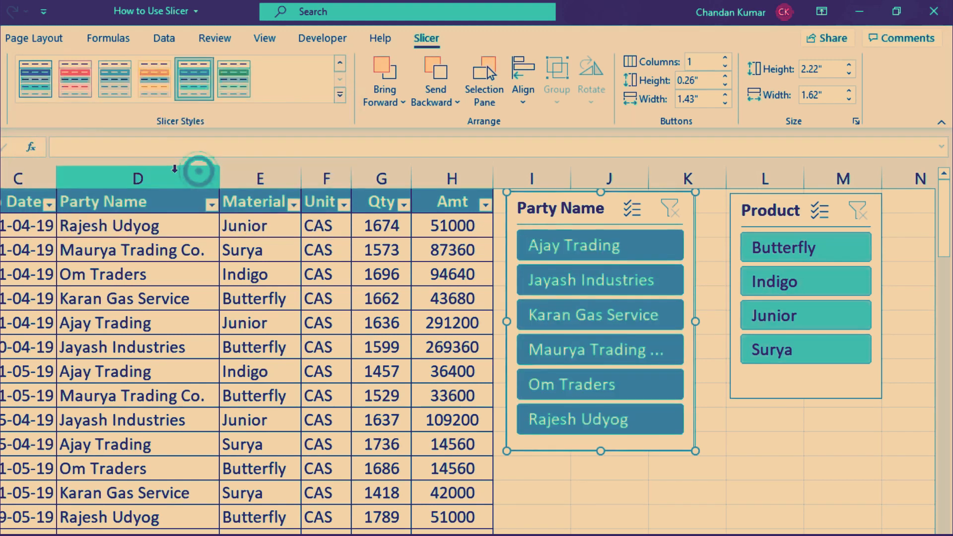
left_click(152, 84)
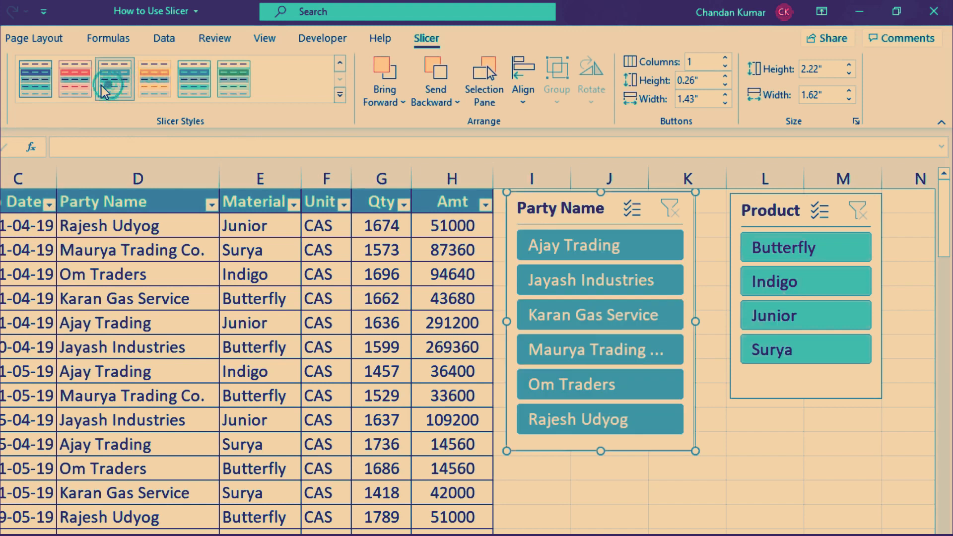
left_click(75, 82)
left_click(30, 88)
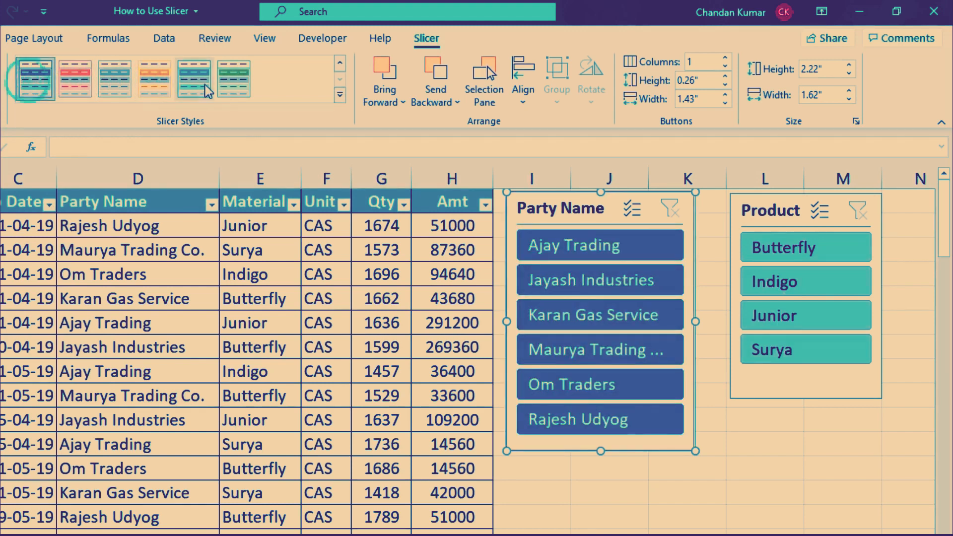
left_click(232, 79)
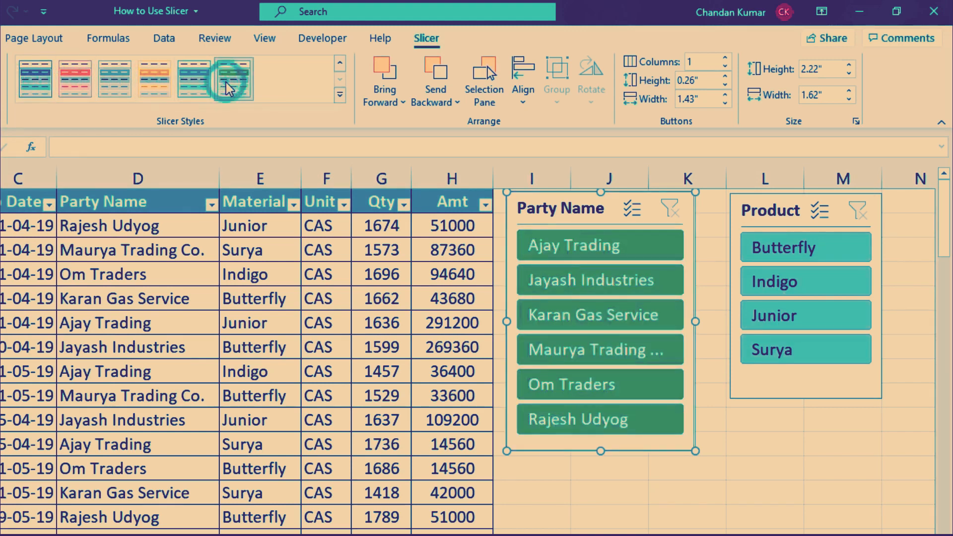
Step: Apply the fourth light slicer style to the Party Name slicer and move the Product slicer closer beside it
left_click(340, 96)
left_click(157, 115)
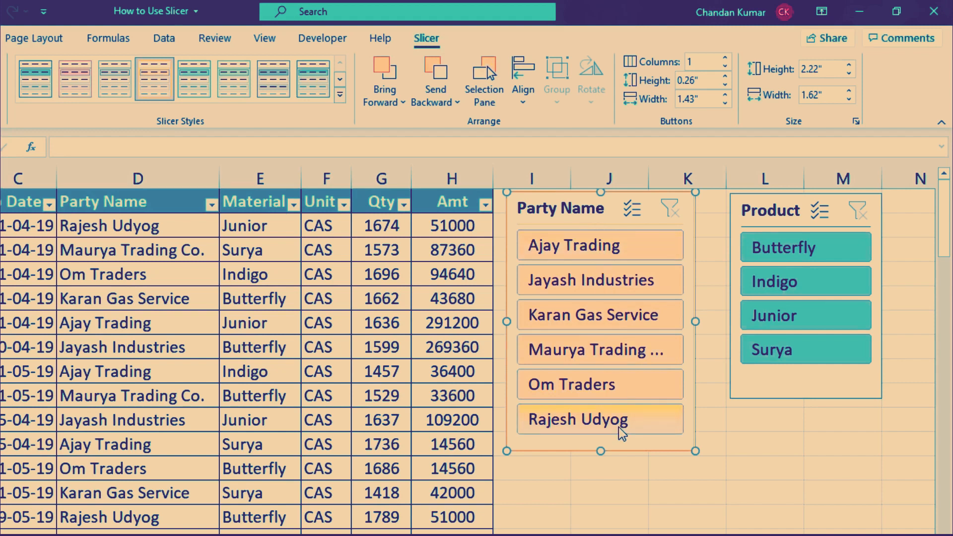
left_click_drag(773, 213, 754, 211)
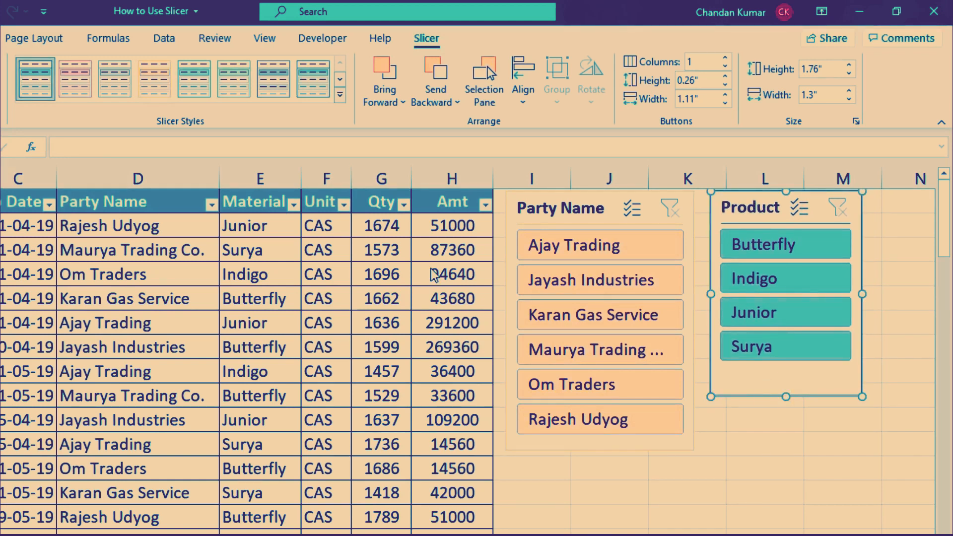
Step: Apply Light Orange, Slicer Style Dark 2 to the Product slicer and lengthen the slicer to about 2.24 inches
left_click(73, 79)
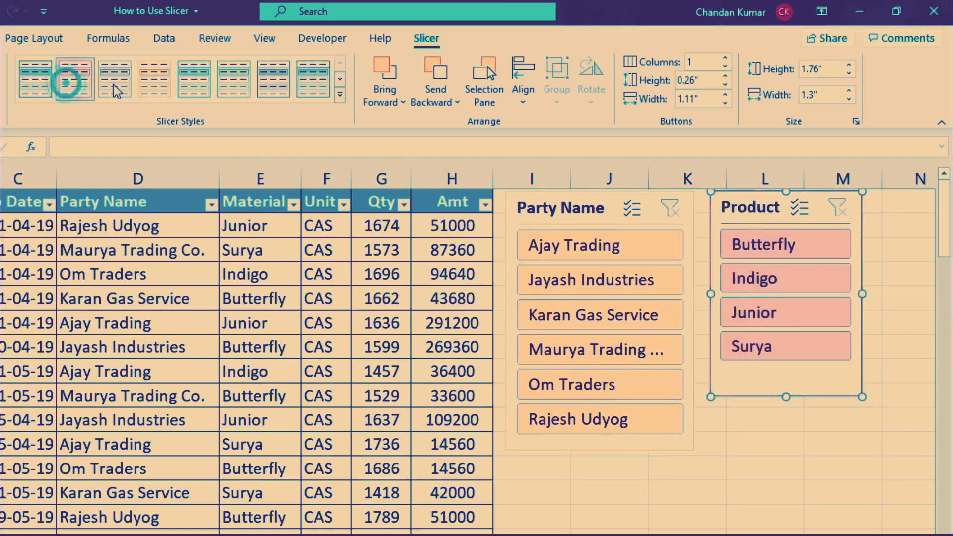
left_click(339, 95)
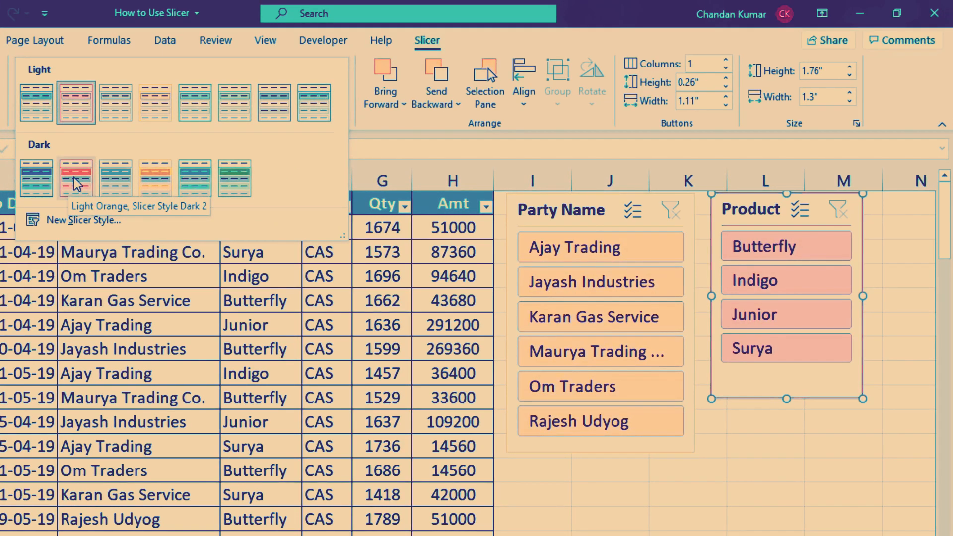
left_click(76, 183)
left_click_drag(787, 400, 786, 454)
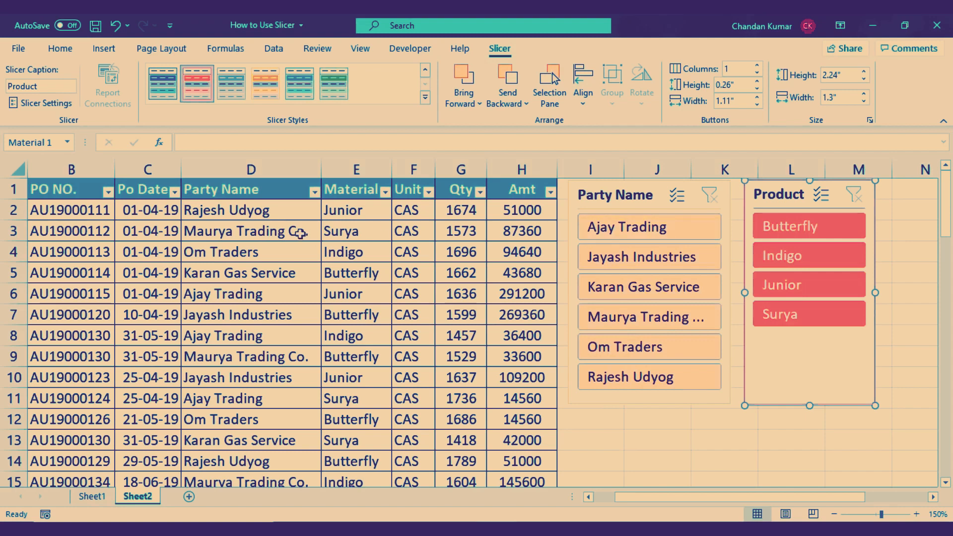
Step: Filter the table by party to Ajay Trading and then to Maurya Trading Co., checking the listed party names
left_click(671, 229)
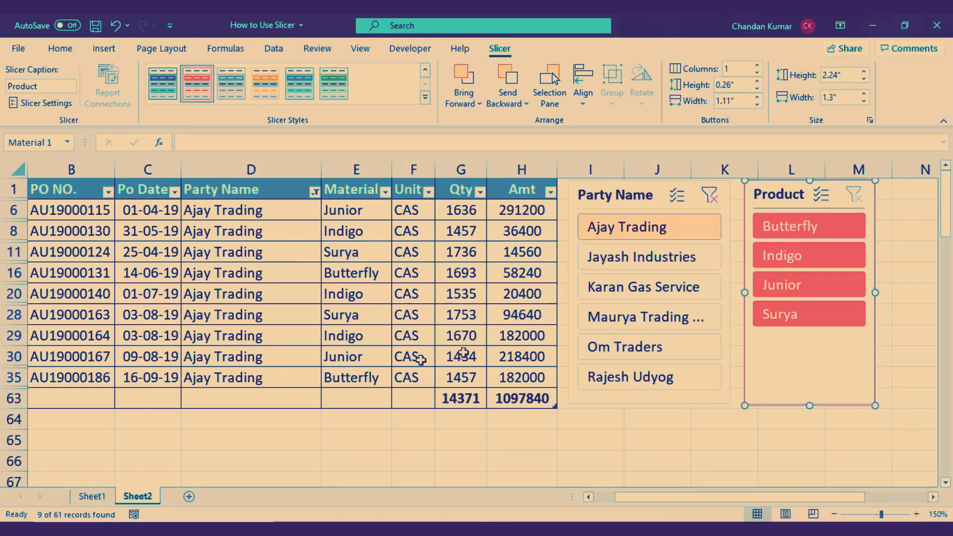
left_click(636, 325)
left_click_drag(277, 213, 281, 419)
left_click(358, 385)
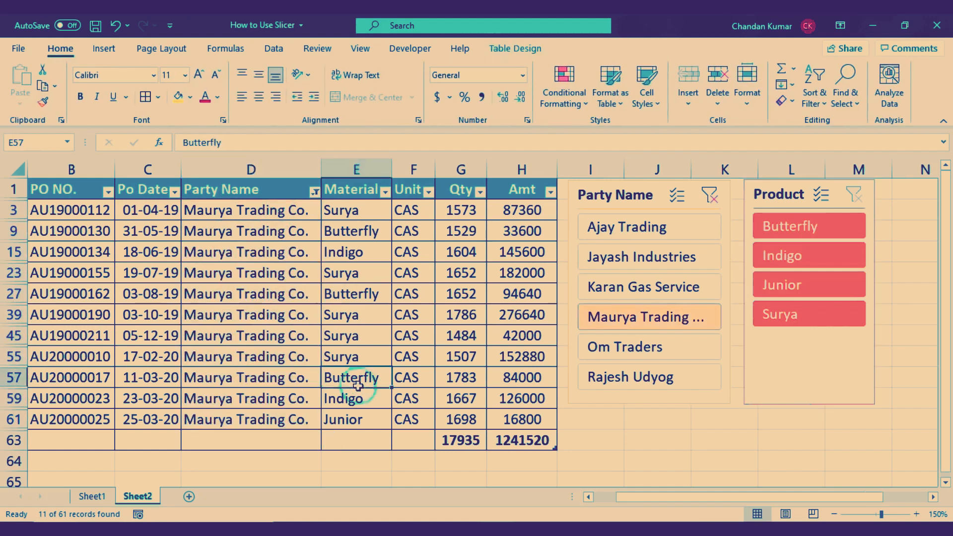
Step: Filter the table to Om Traders with the Party Name slicer and look over its material and quantity entries
left_click(674, 351)
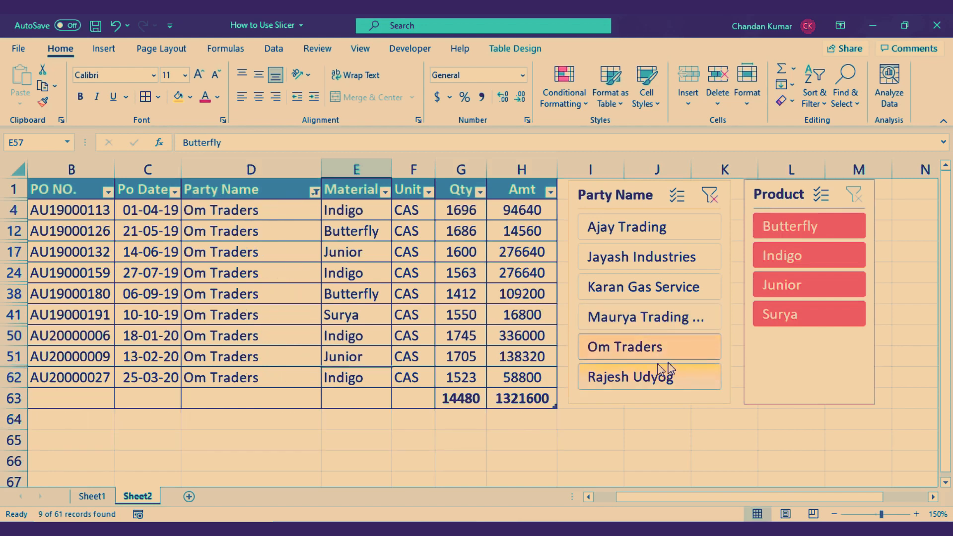
left_click_drag(351, 211, 496, 366)
left_click(526, 358)
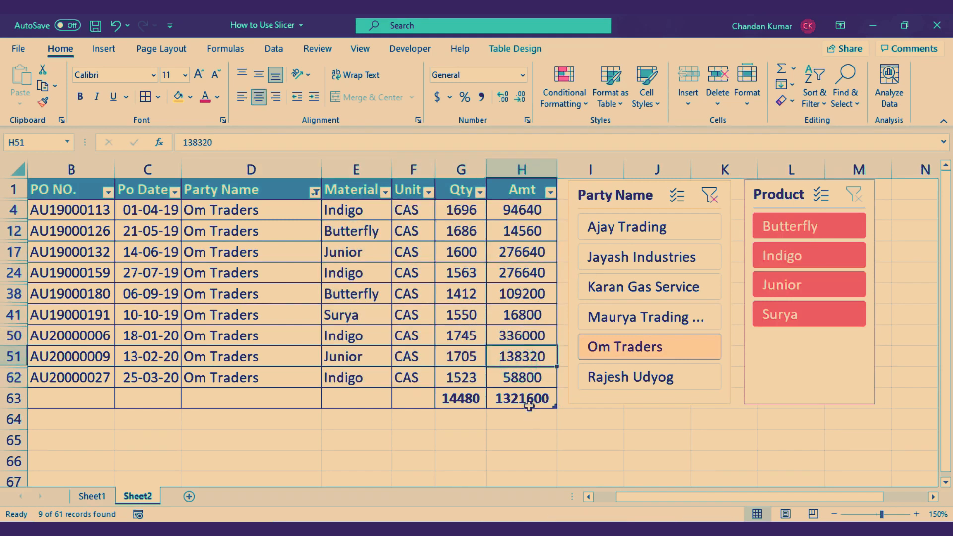
Step: Examine the total row formulas for Amt in H63 and Qty in G63
left_click(527, 398)
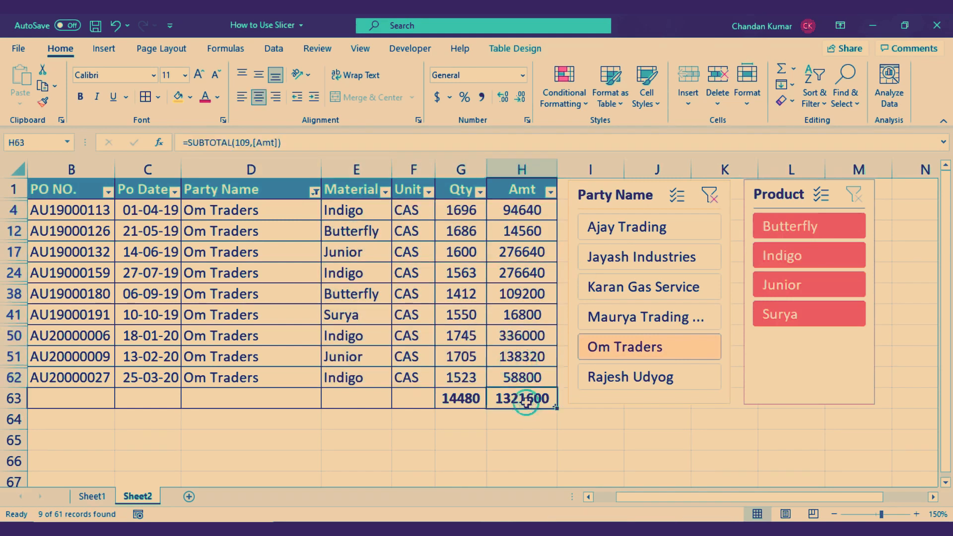
left_click(463, 403)
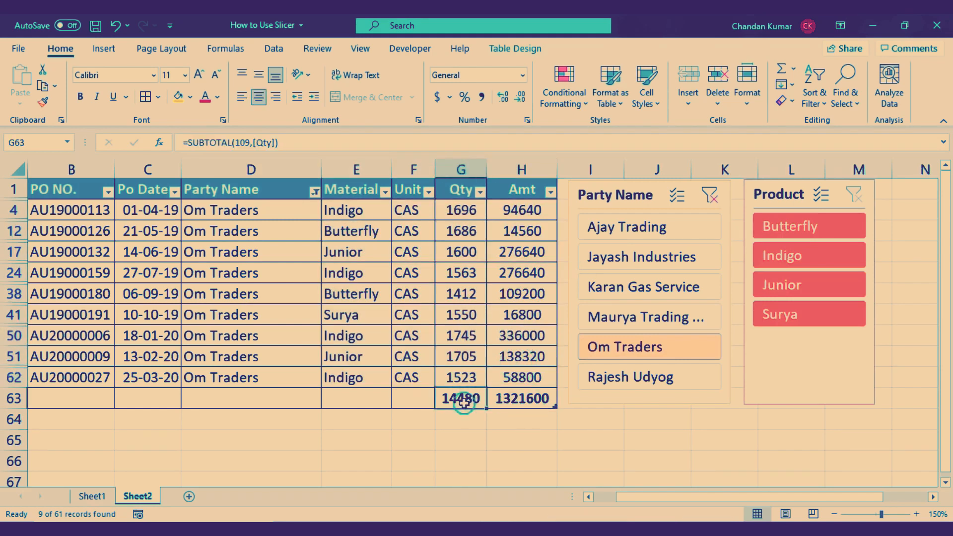
left_click(514, 403)
left_click(463, 399)
left_click(509, 401)
Step: Check the filtered Qty and Amt values for Om Traders against their totals in row 63
left_click_drag(460, 210, 461, 373)
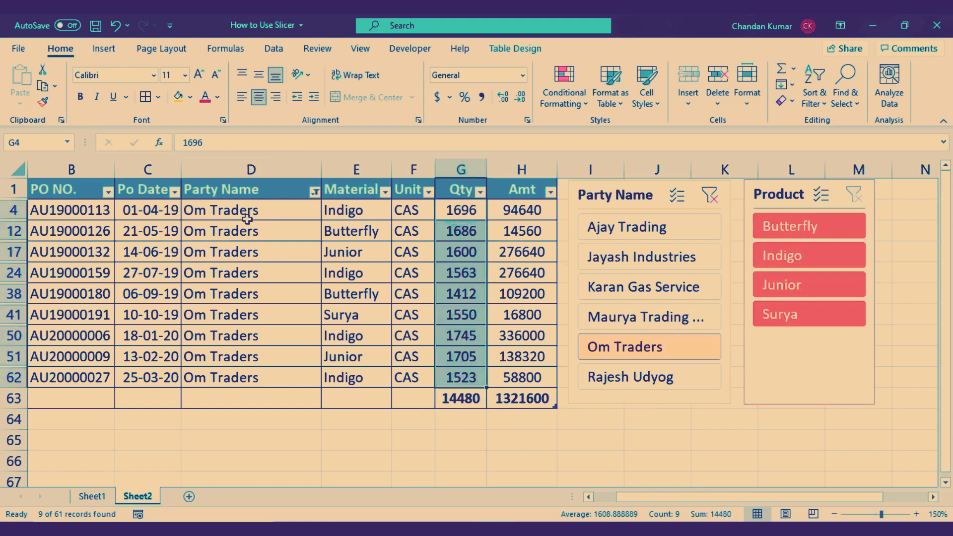
left_click_drag(510, 210, 508, 375)
left_click(512, 401)
left_click(449, 402)
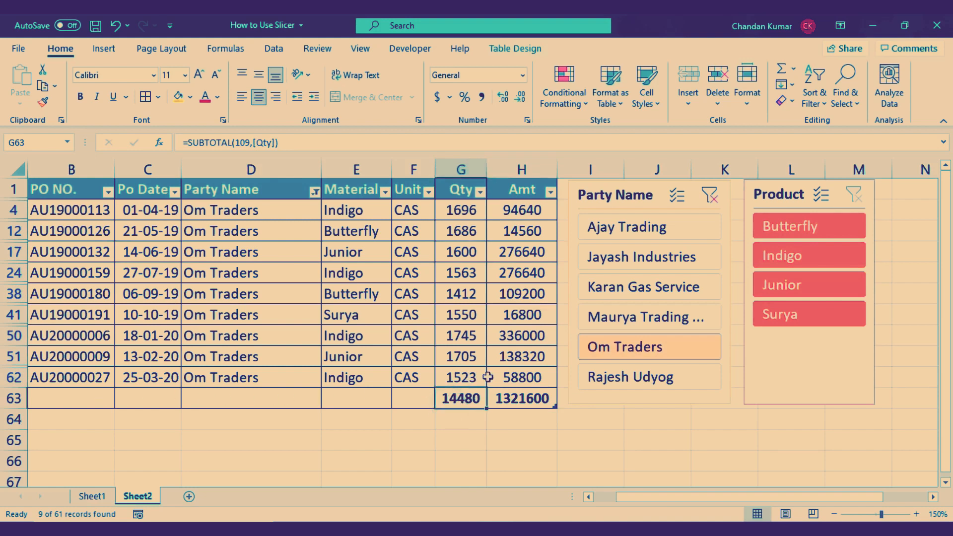
Step: Filter the table by individual parties in turn with the Party Name slicer, finishing on Jayash Industries
left_click(474, 359)
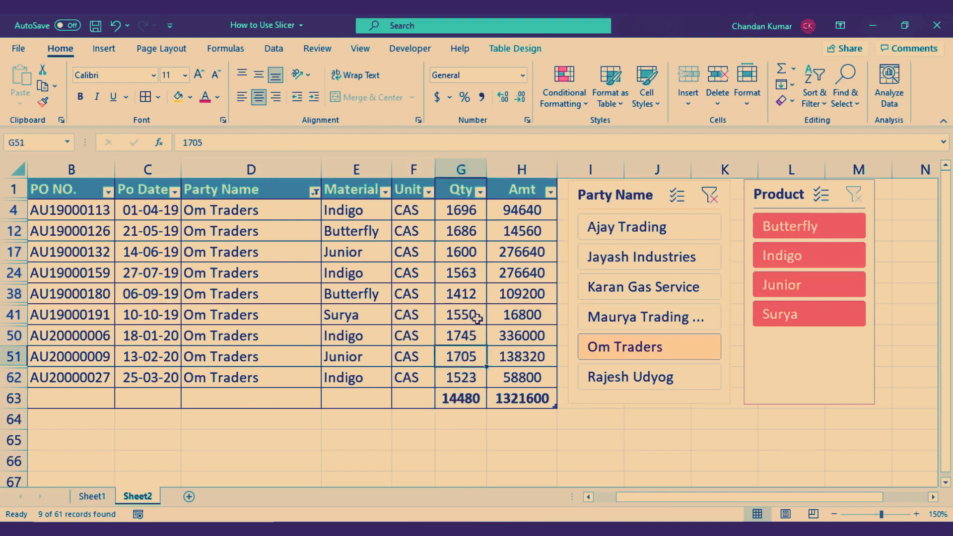
left_click(637, 316)
left_click(644, 295)
left_click(648, 262)
left_click(645, 225)
left_click(640, 262)
left_click(638, 295)
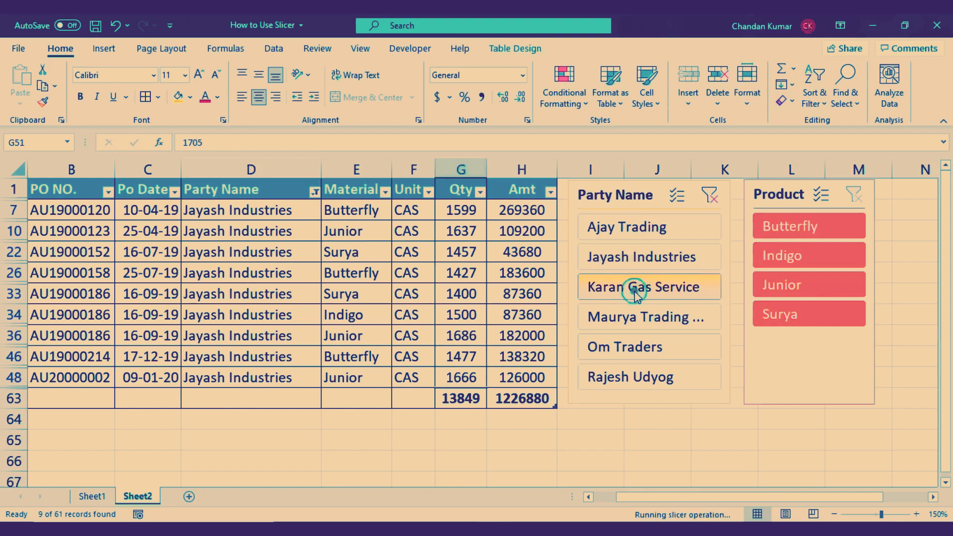
left_click(617, 346)
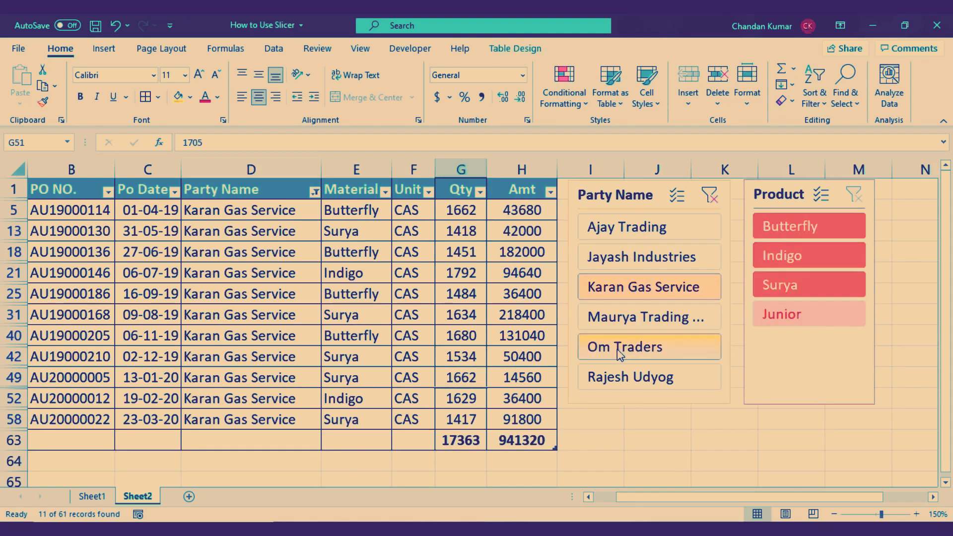
left_click(615, 317)
left_click(638, 256)
left_click(643, 228)
left_click(644, 261)
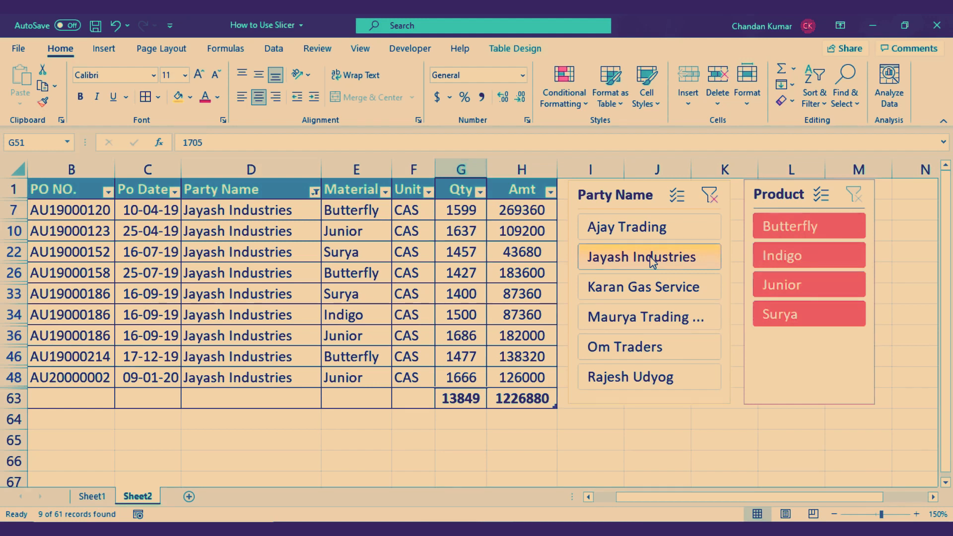
Step: Enable multi-select in the Party Name slicer, add Maurya Trading to the Jayash Industries filter, and check the Party Name column
left_click(677, 197)
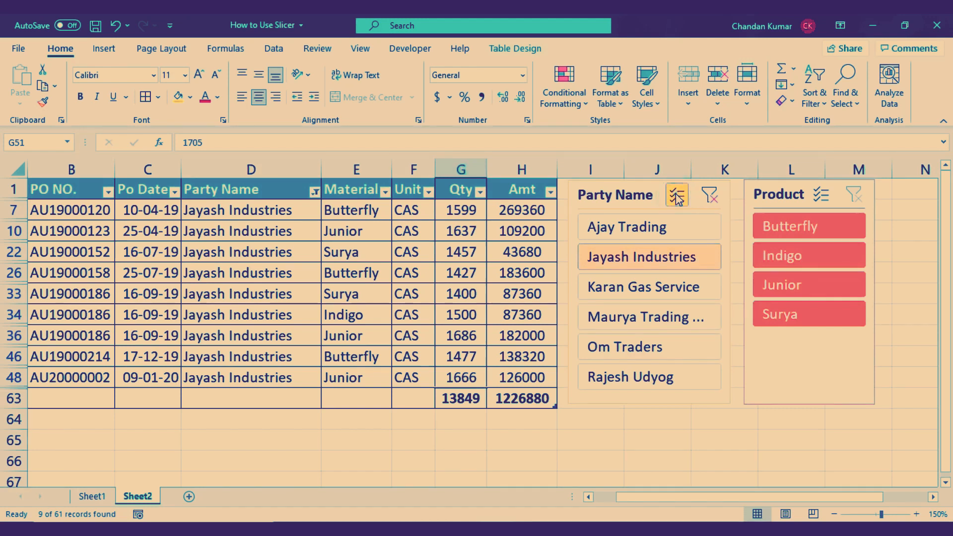
left_click(691, 320)
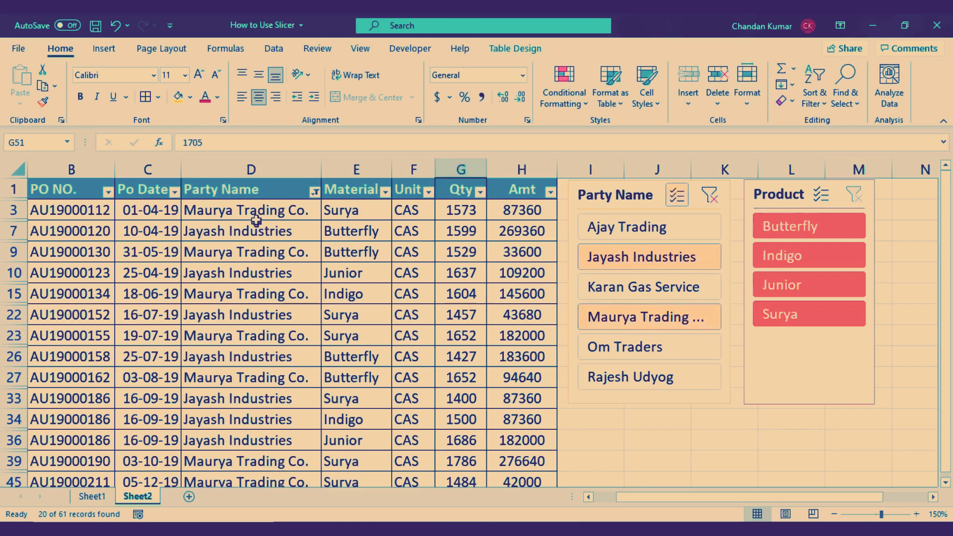
left_click_drag(257, 212, 276, 419)
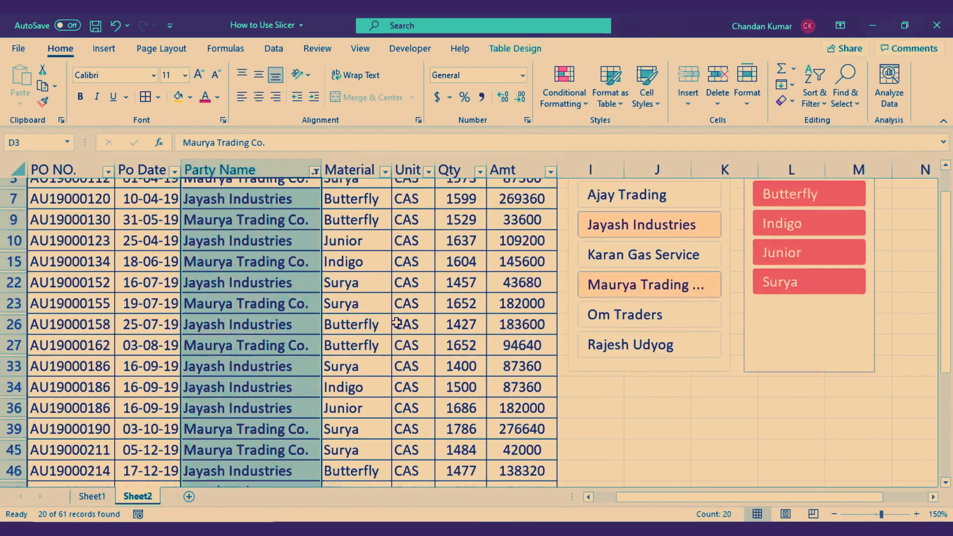
scroll(397, 323, "up", 3)
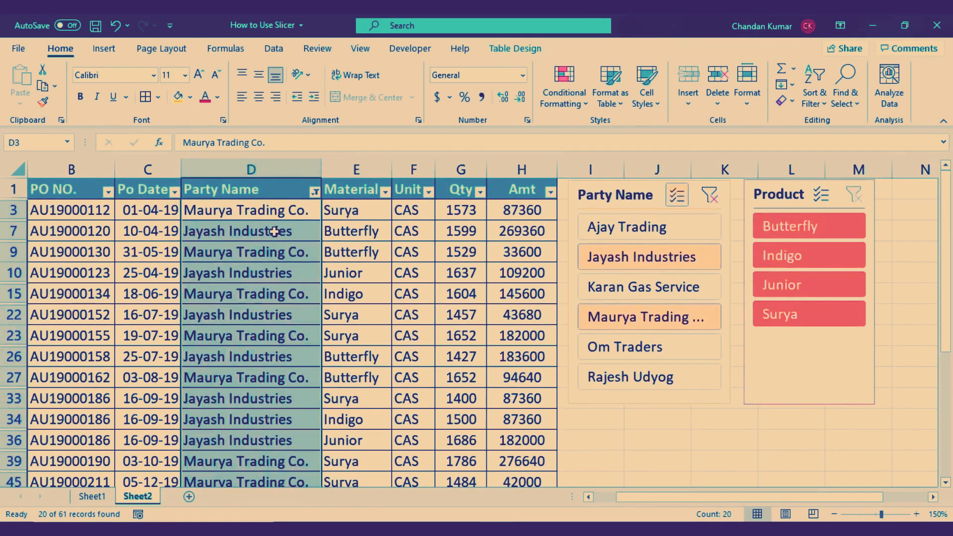
left_click(274, 231)
left_click(269, 289)
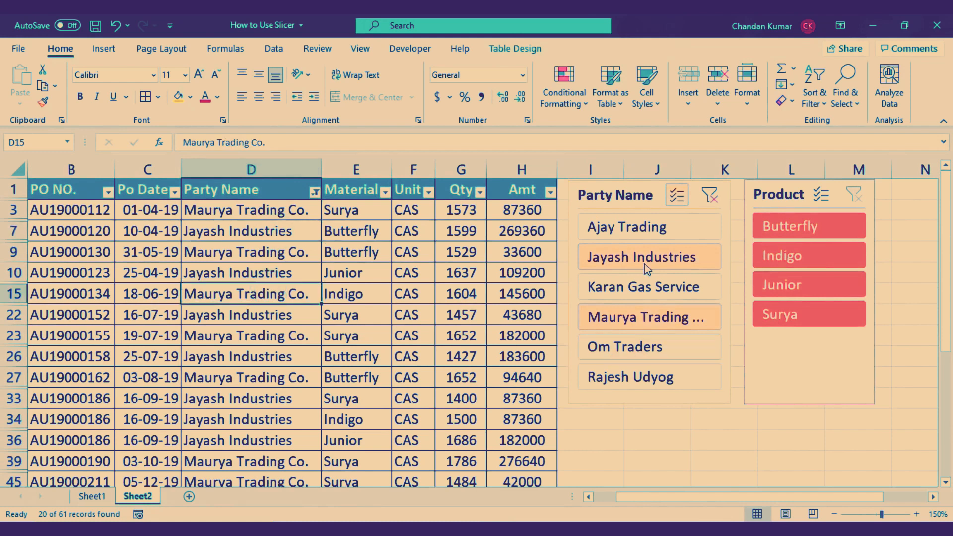
Step: Add Om Traders to the Party Name slicer selection and review the filtered party names down to the last record
left_click(681, 350)
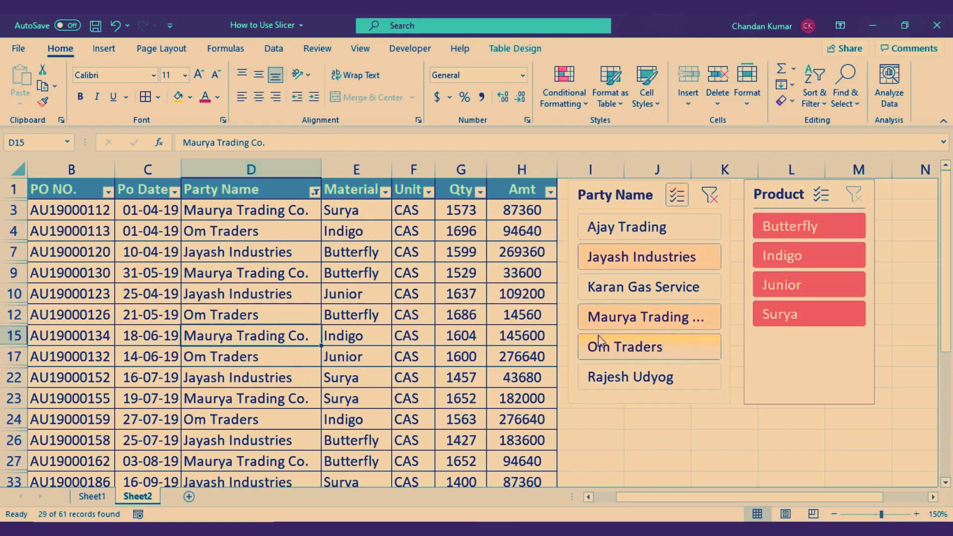
left_click(243, 230)
left_click_drag(248, 211, 293, 422)
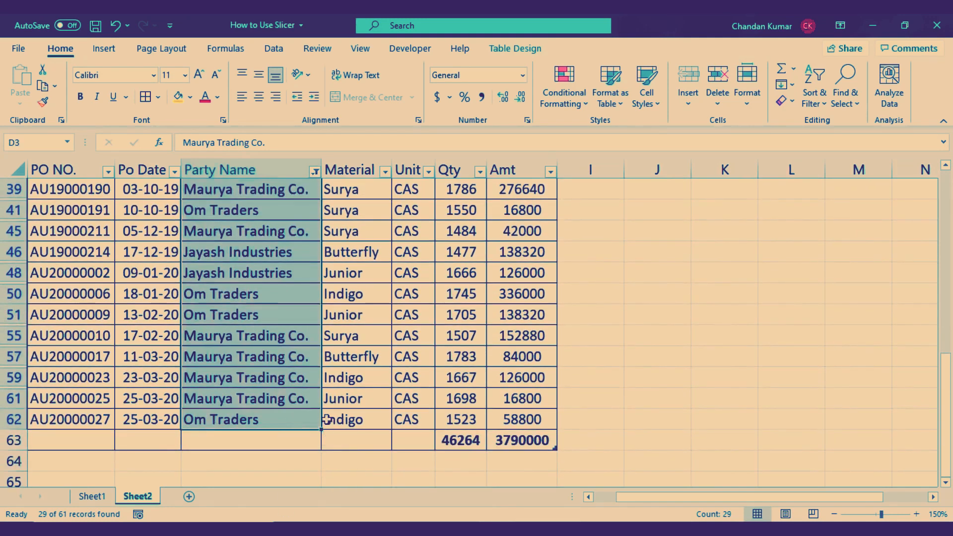
scroll(416, 367, "up", 5)
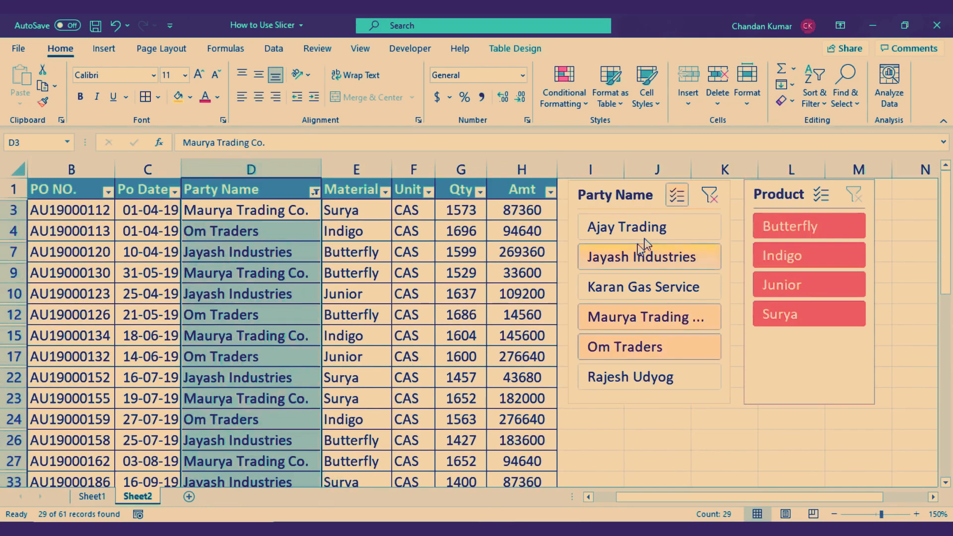
Step: Clear the Party Name slicer's filter and look over the full table
left_click(676, 198)
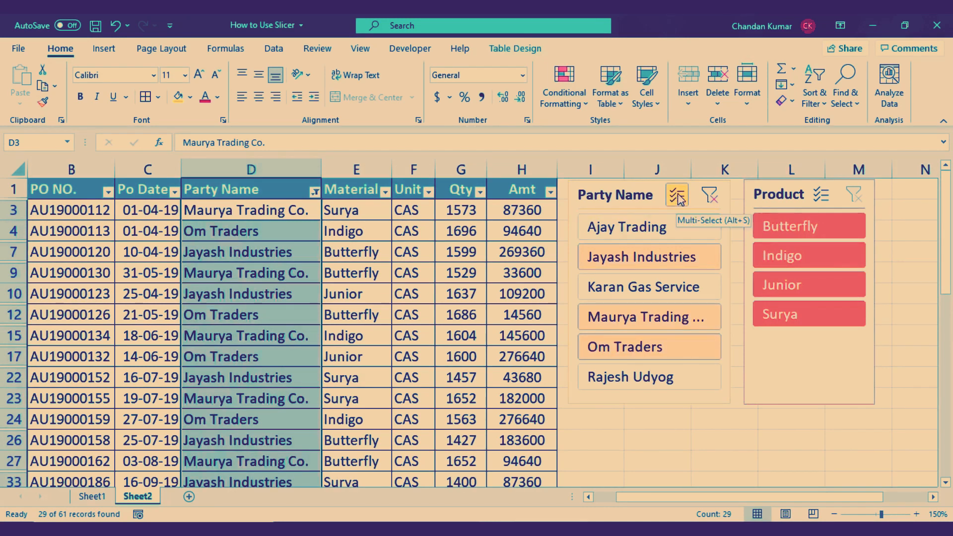
left_click(677, 198)
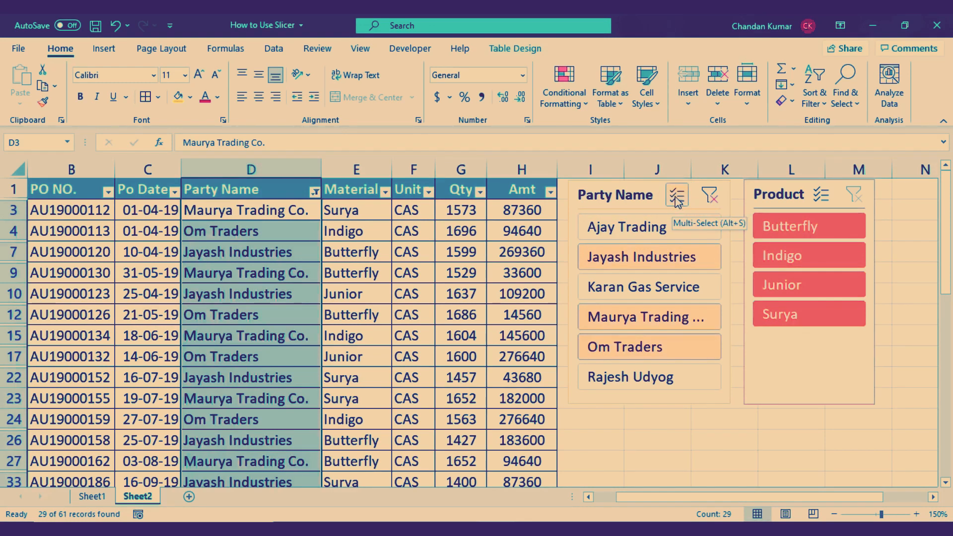
left_click(710, 197)
left_click(277, 210)
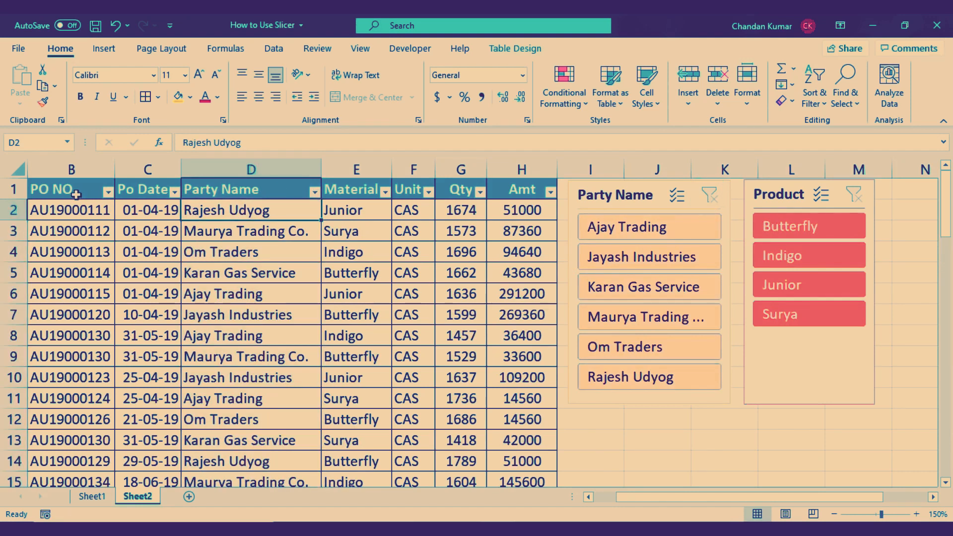
left_click_drag(60, 191, 546, 273)
left_click(366, 382)
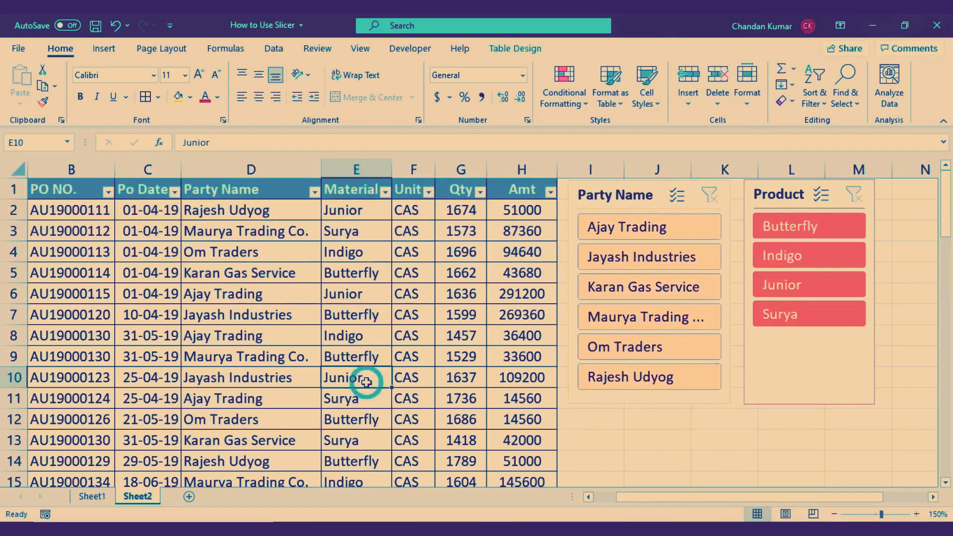
Step: Filter the table to Indigo with the Product slicer and check the Material column
left_click(822, 260)
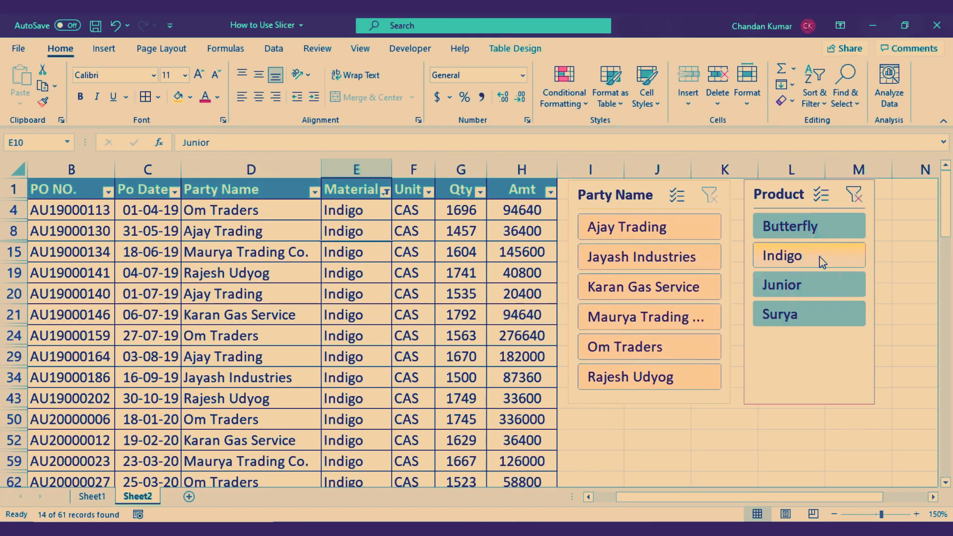
left_click(352, 211)
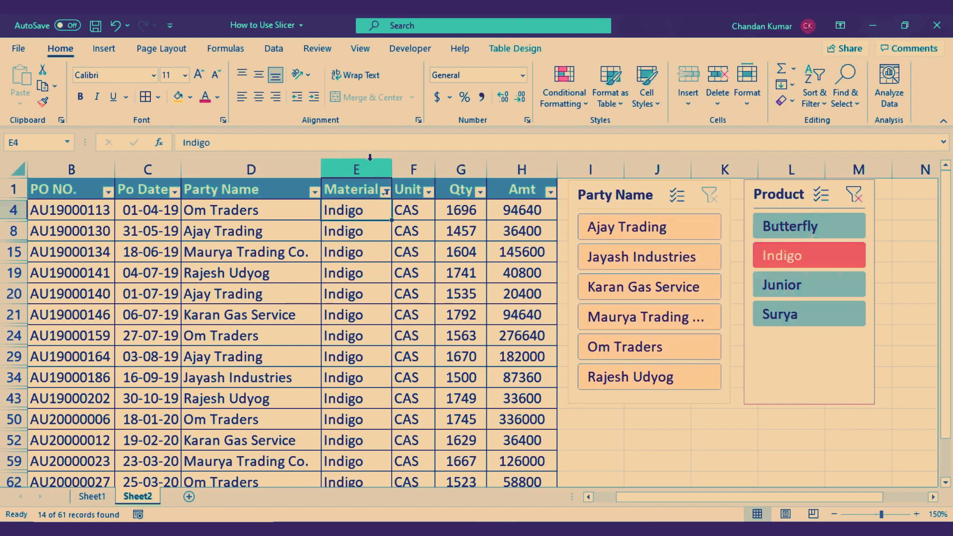
left_click(369, 161)
scroll(347, 298, "down", 2)
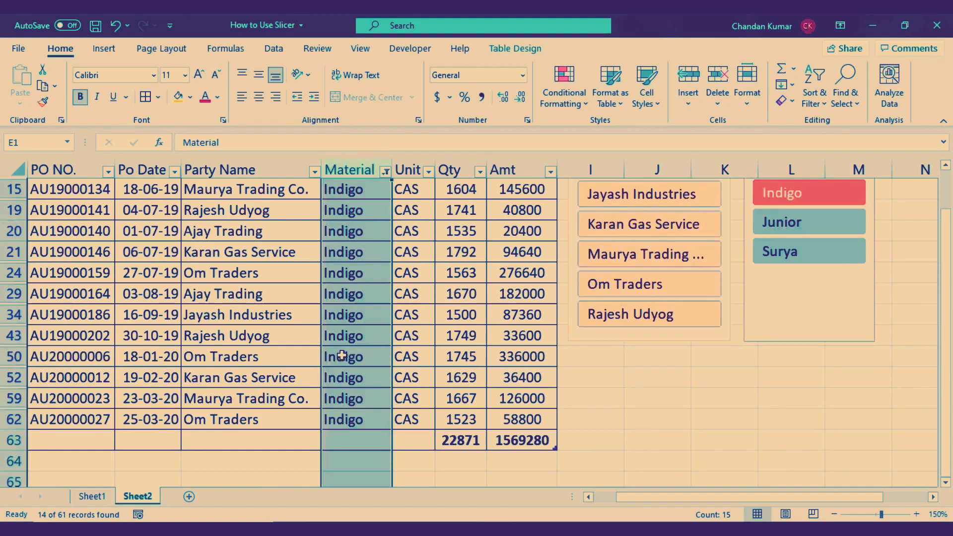
scroll(343, 355, "up", 2)
Step: Examine the party names, PO numbers, dates, units, quantities and amounts of the Indigo records
left_click_drag(275, 209, 348, 417)
scroll(94, 223, "up", 3)
left_click_drag(89, 208, 100, 343)
left_click_drag(162, 211, 164, 330)
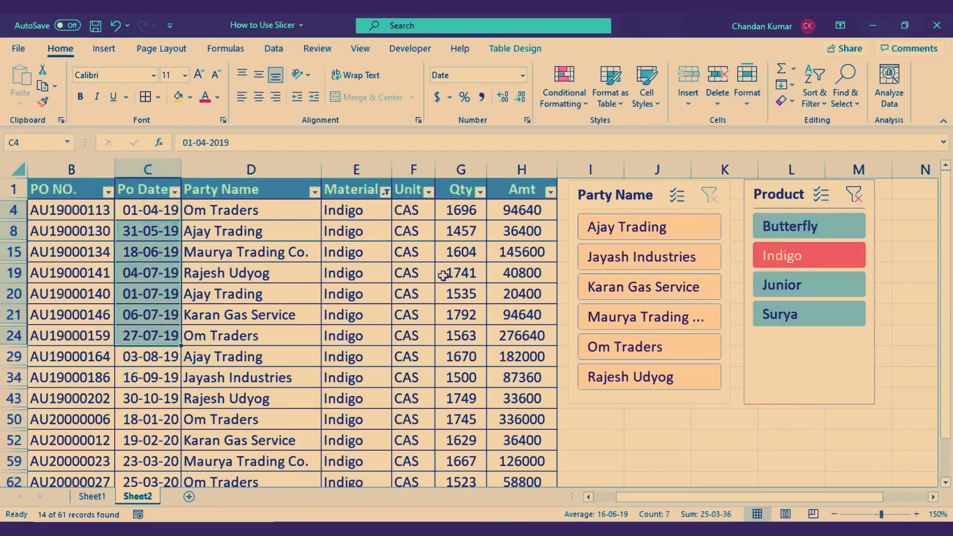
left_click_drag(429, 212, 521, 454)
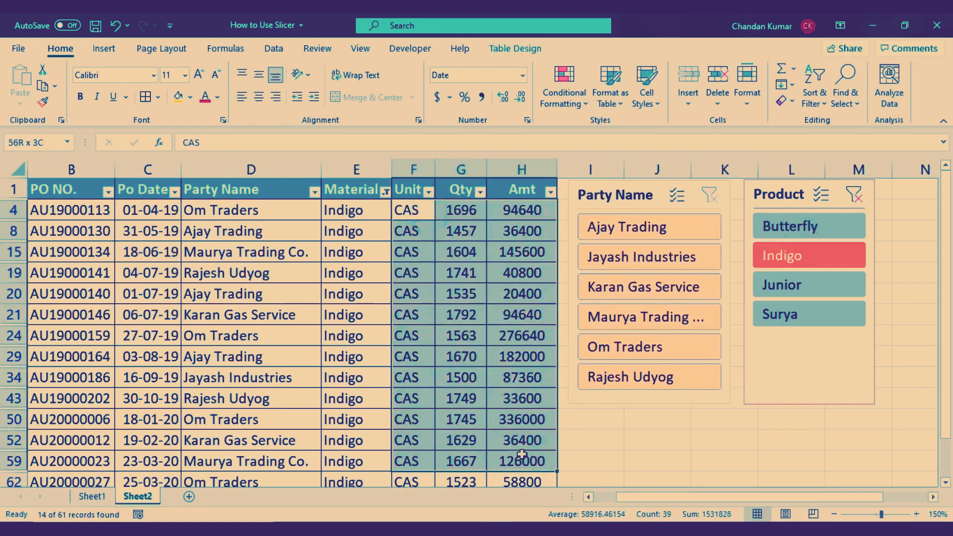
left_click(498, 377)
scroll(499, 382, "down", 2)
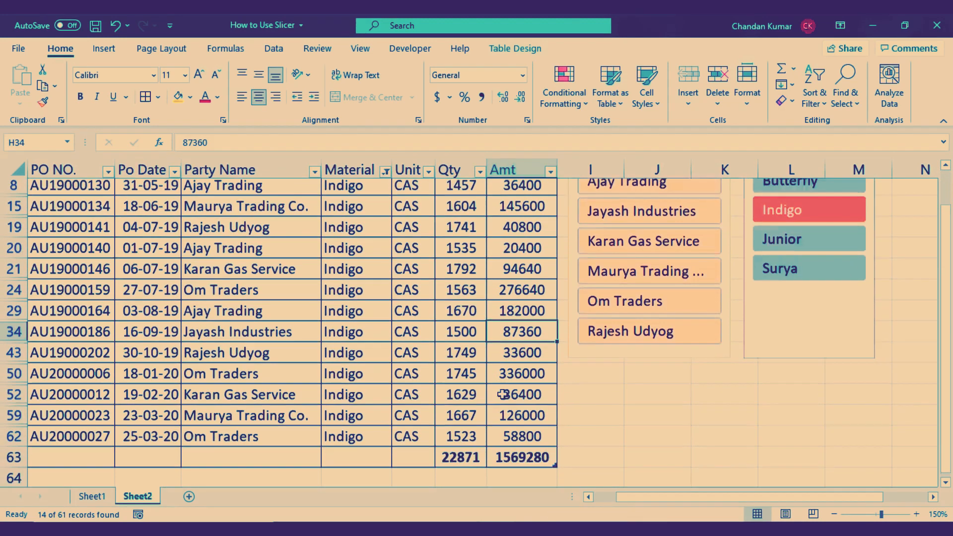
scroll(503, 395, "down", 1)
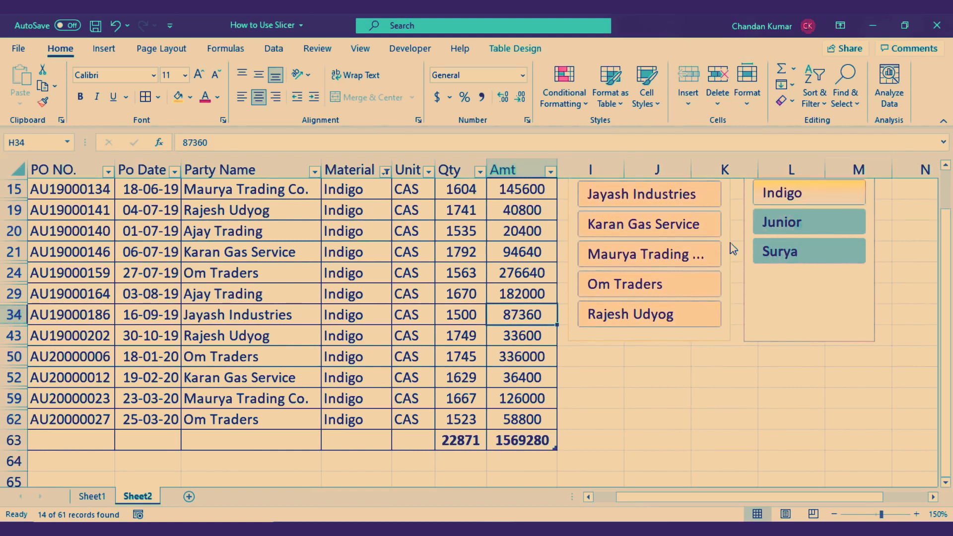
Step: Check the Qty and Amt totals in row 63 and compare the Qty total with the visible Indigo quantities
left_click(455, 440)
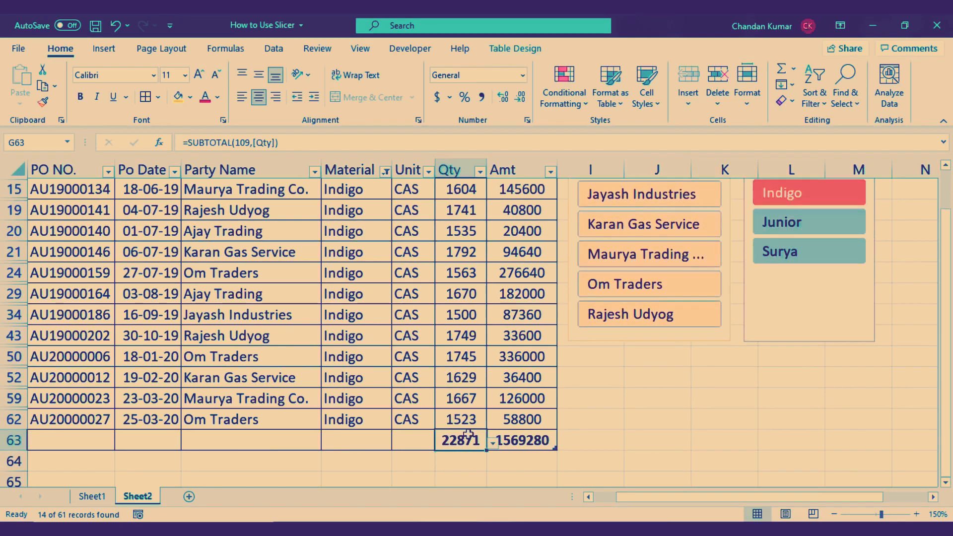
left_click(520, 436)
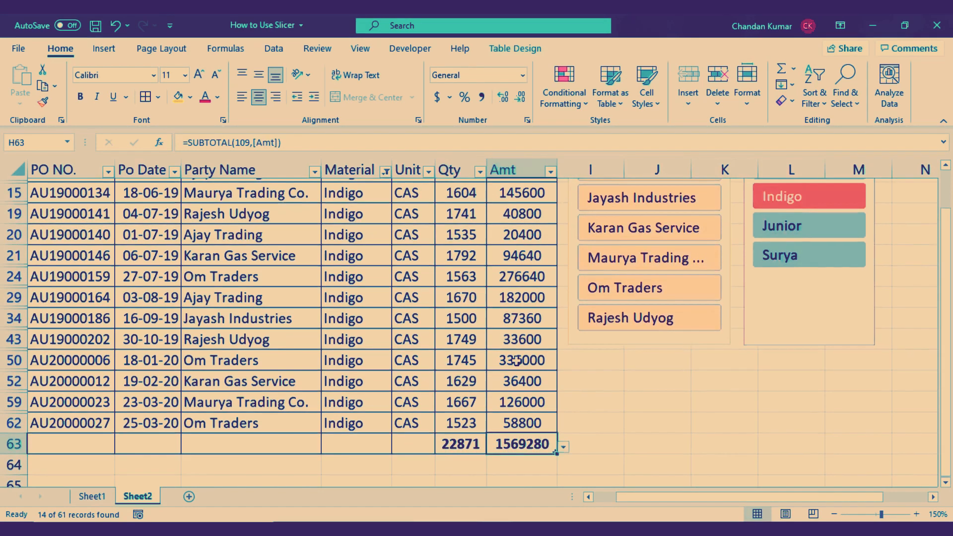
scroll(516, 397, "up", 3)
left_click_drag(461, 210, 457, 417)
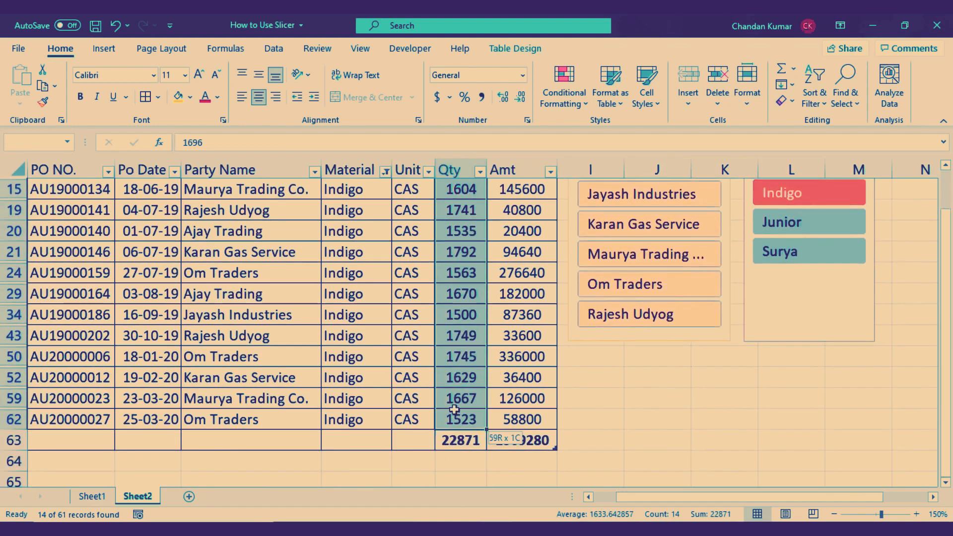
left_click(459, 440)
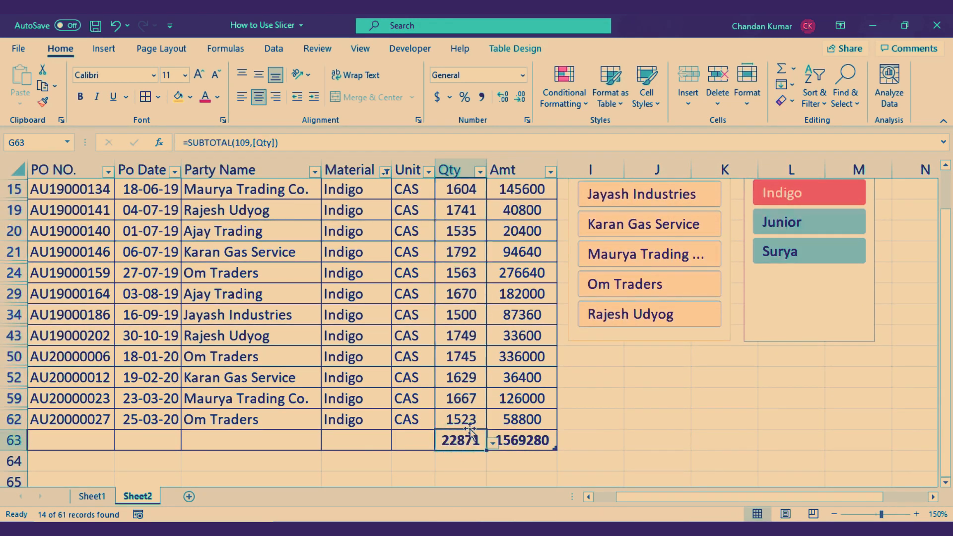
scroll(470, 428, "up", 1)
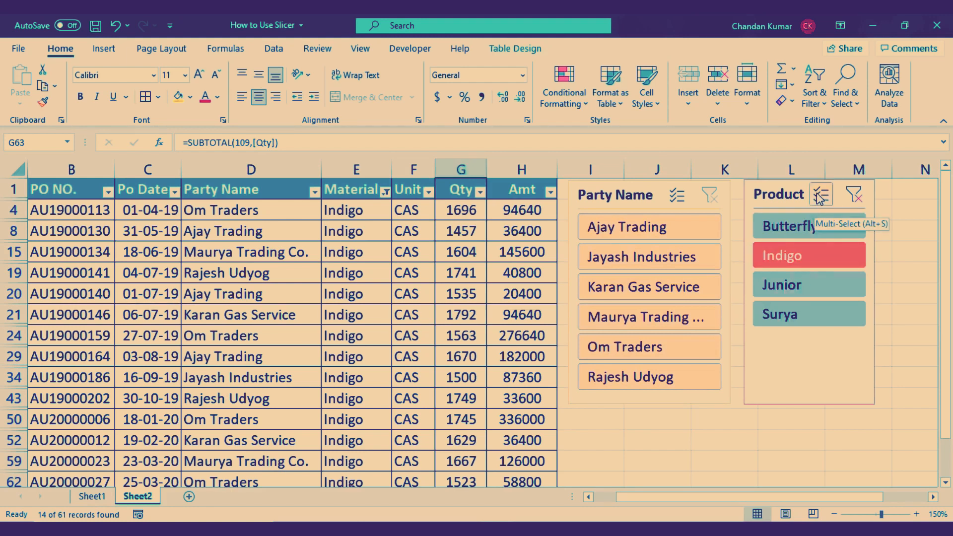
Step: Filter the Product slicer to Butterfly, then enable multi-select and add Junior and Surya
left_click(820, 231)
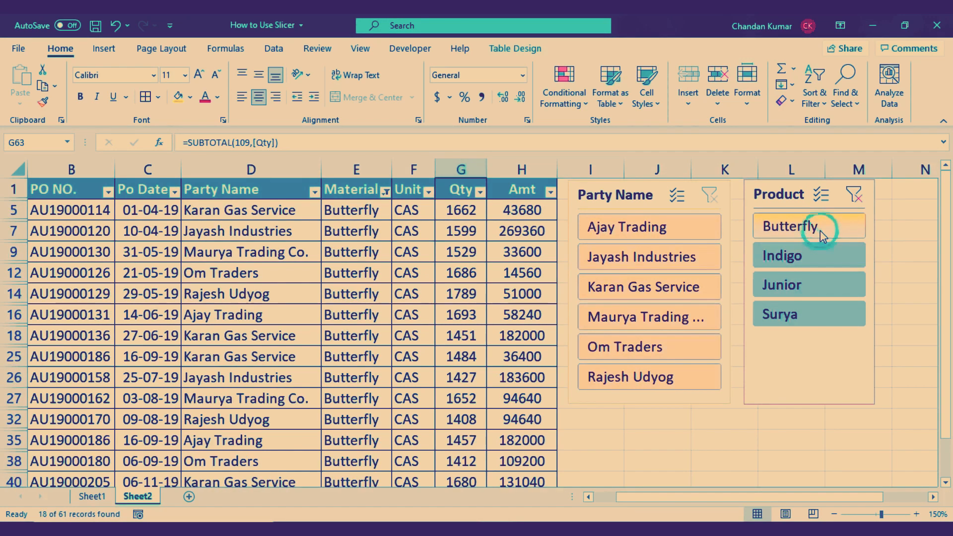
left_click(822, 197)
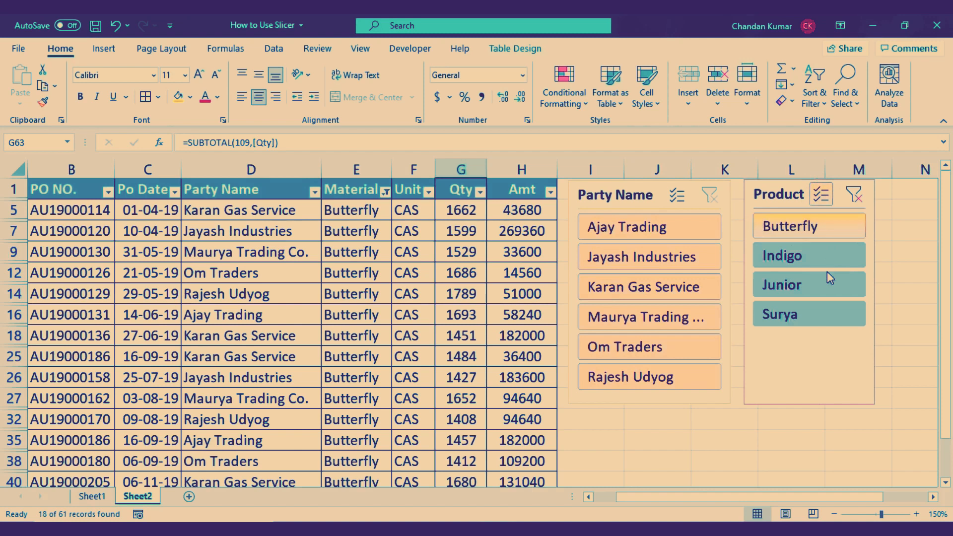
left_click(807, 287)
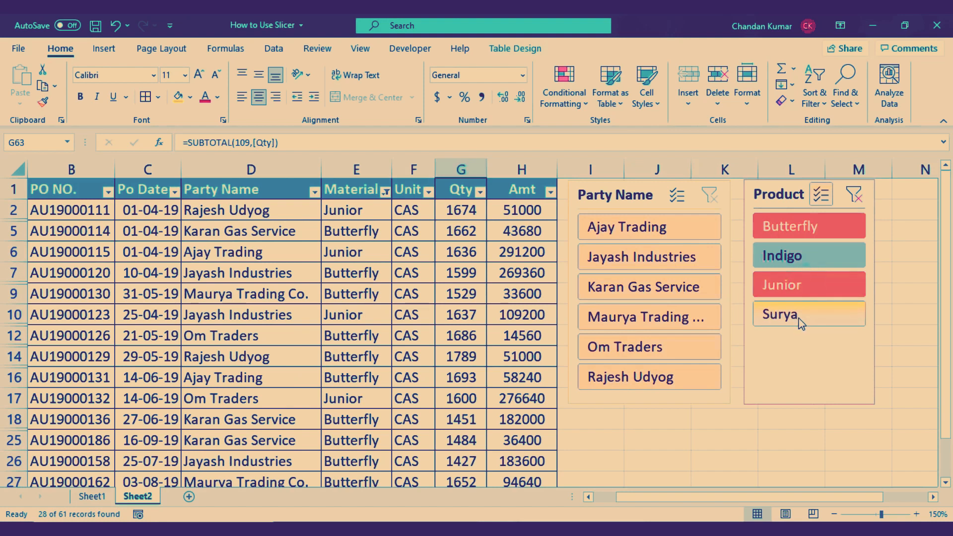
left_click(799, 320)
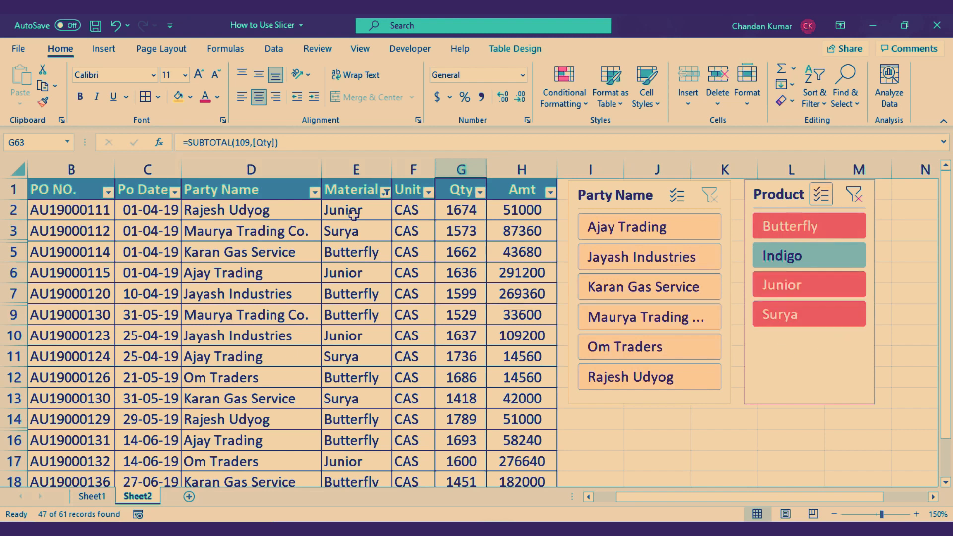
Step: Review the Material column for the three selected products and turn off multi-select in the Product slicer
left_click_drag(354, 215, 358, 471)
scroll(380, 400, "up", 10)
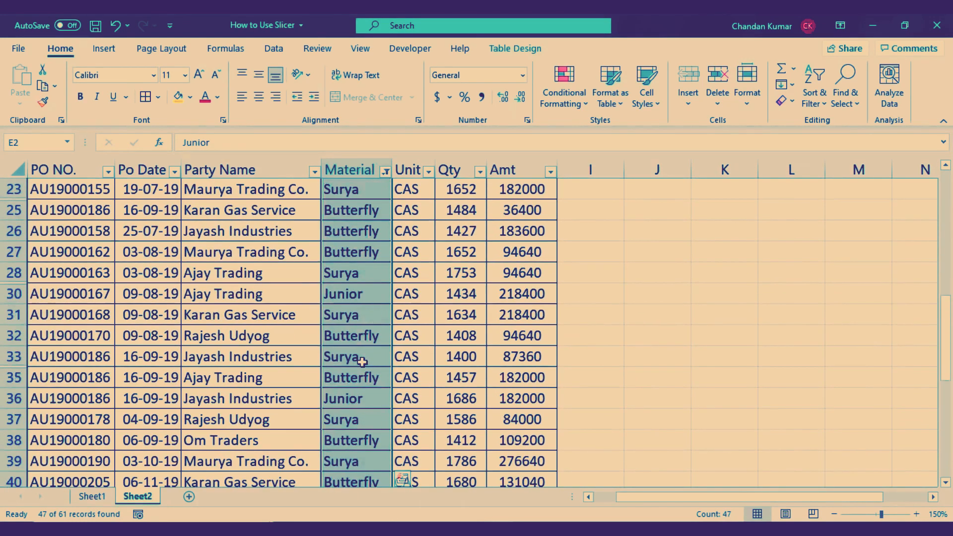
scroll(361, 362, "up", 2)
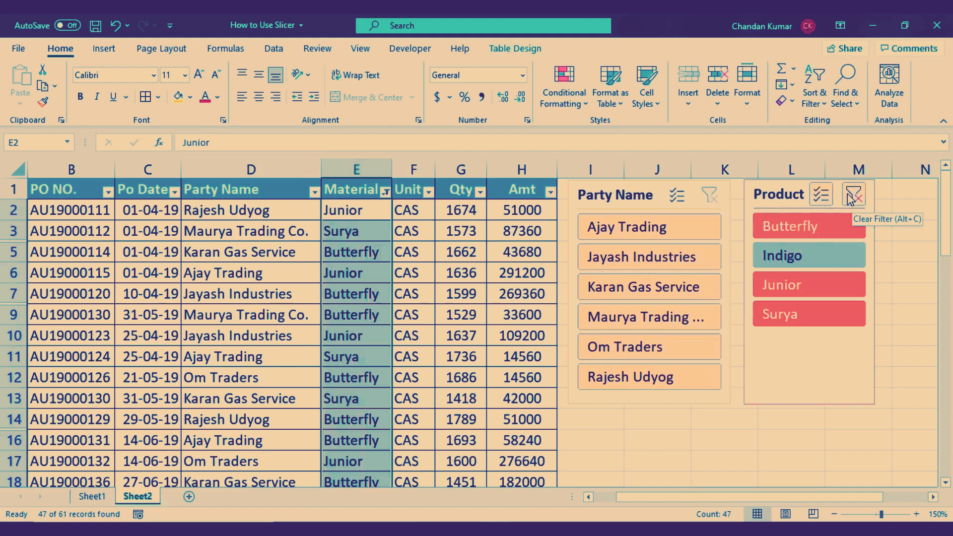
left_click(821, 194)
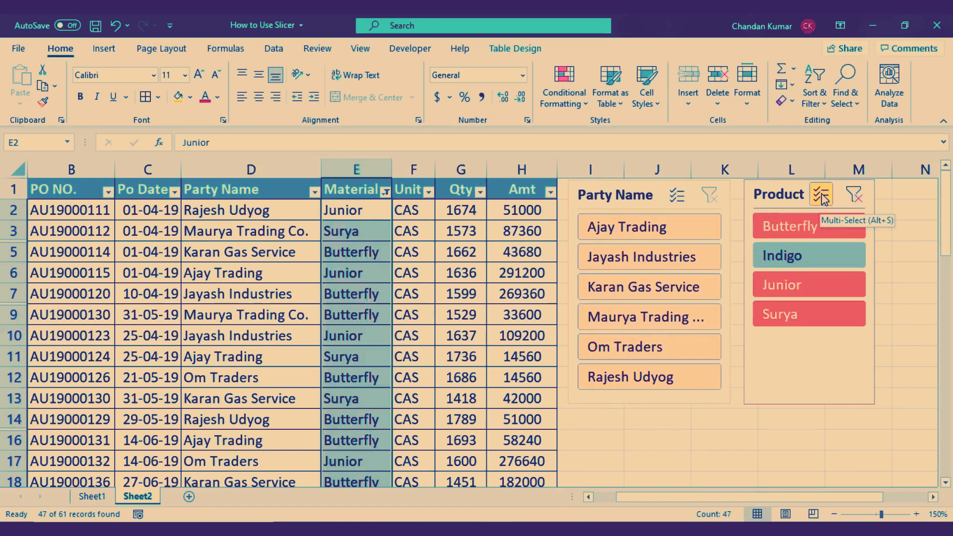
Step: Turn off multi-select in the Product slicer and clear its filter
left_click(822, 194)
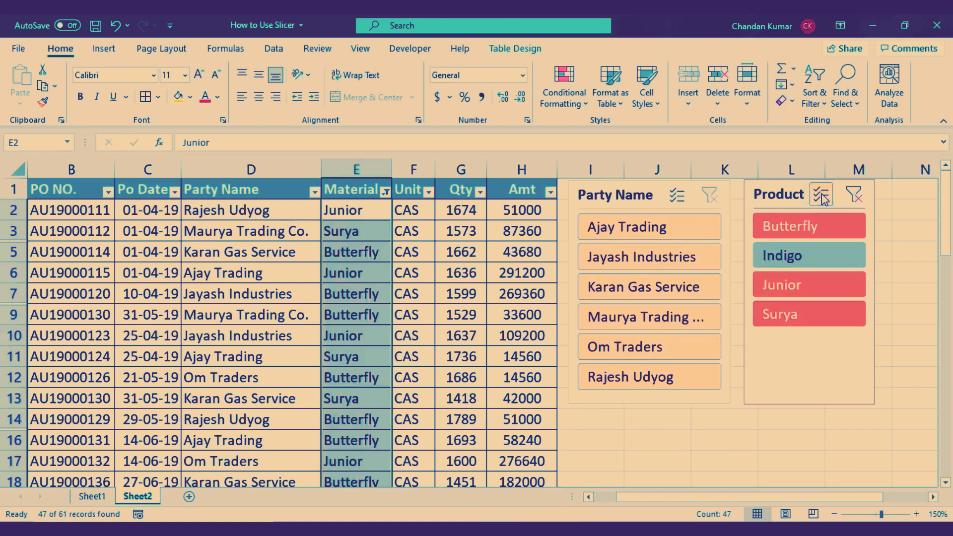
left_click(855, 199)
left_click(405, 244)
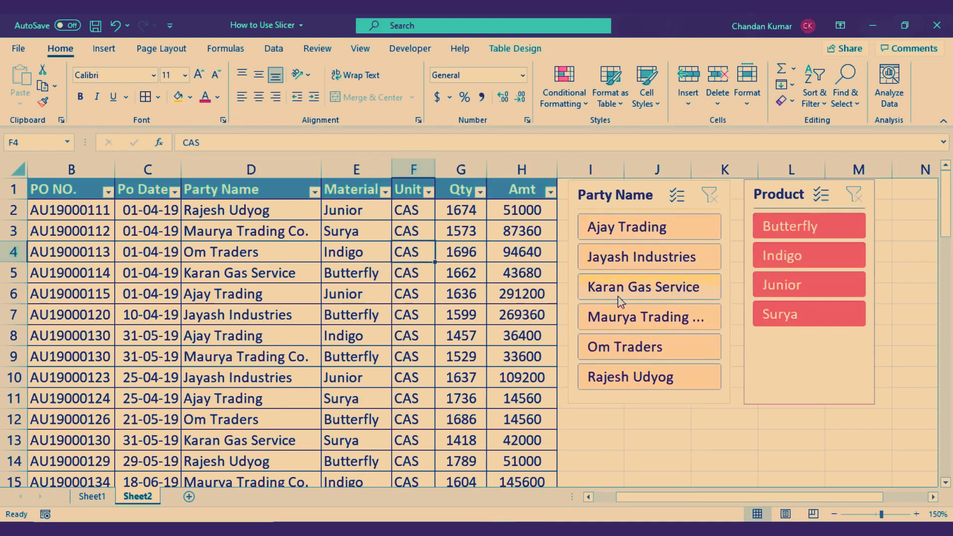
Step: Filter the Party Name slicer to Karan Gas Service and review the resulting records and their Material column
left_click(697, 291)
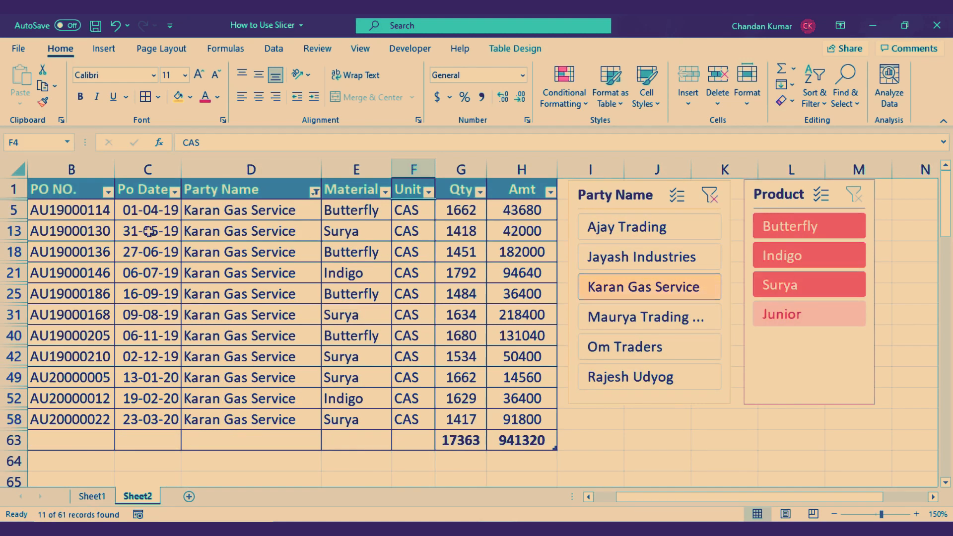
left_click_drag(82, 209, 511, 417)
left_click(443, 355)
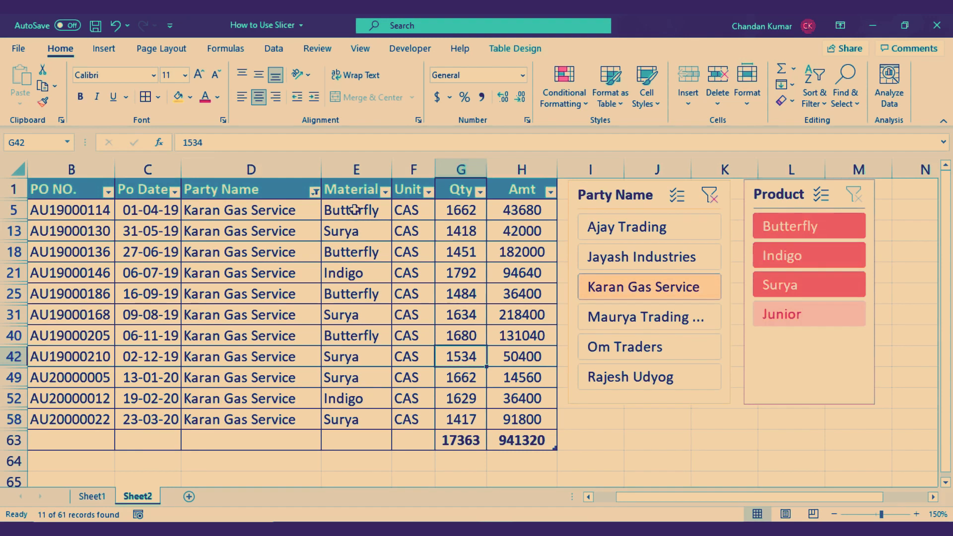
left_click_drag(354, 210, 342, 419)
left_click(354, 334)
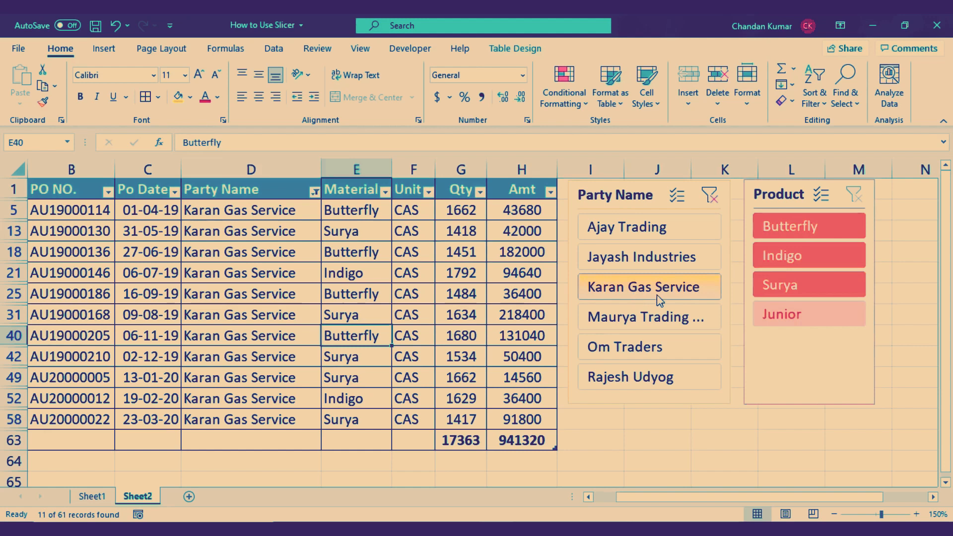
Step: Filter the Product slicer to Indigo and review the Karan Gas Service records for that product
left_click(819, 262)
left_click_drag(271, 209, 488, 234)
left_click(351, 229)
left_click(458, 233)
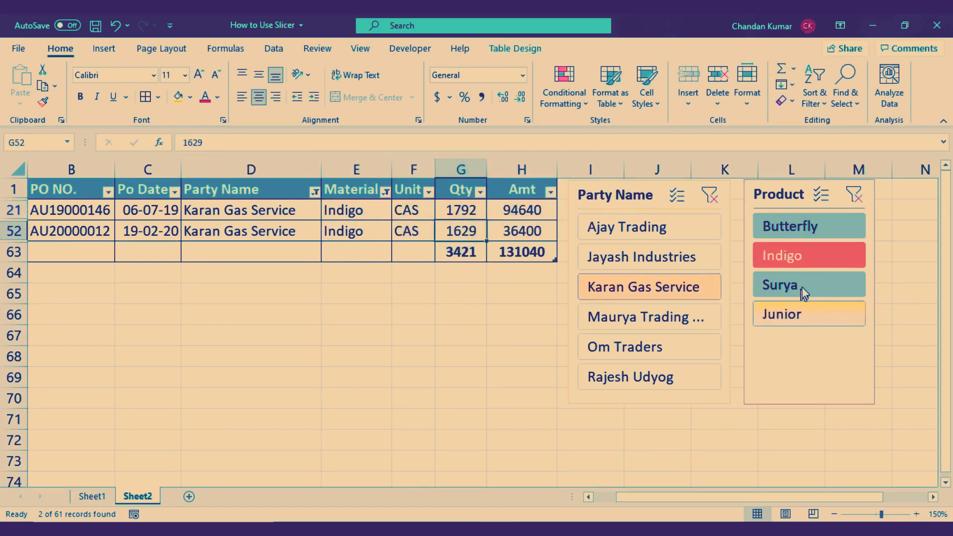
Step: Switch the Product slicer to Butterfly and review the matching Karan Gas Service rows
left_click(832, 232)
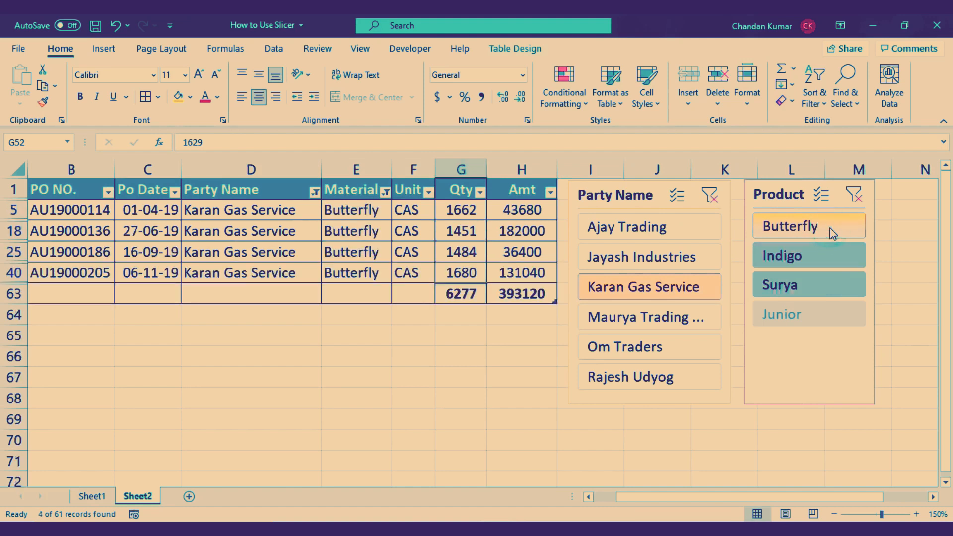
left_click_drag(193, 218, 502, 271)
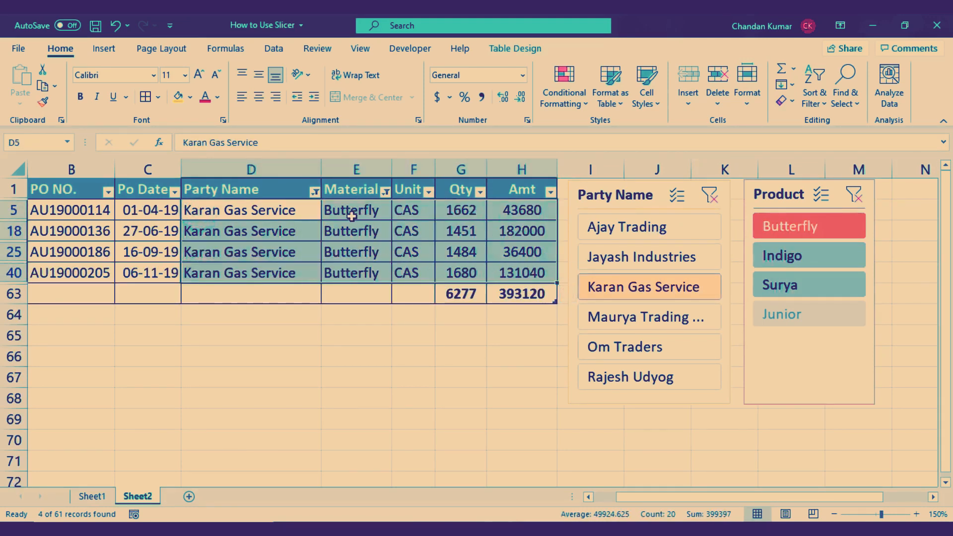
left_click(299, 271)
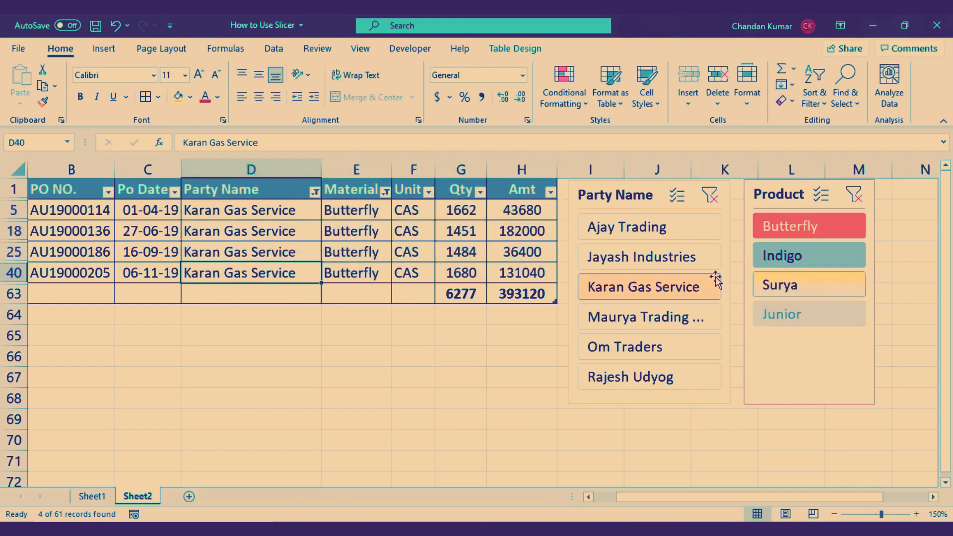
Step: Switch the Product slicer to Surya and review the matching Karan Gas Service rows
left_click(783, 288)
left_click_drag(84, 210, 505, 284)
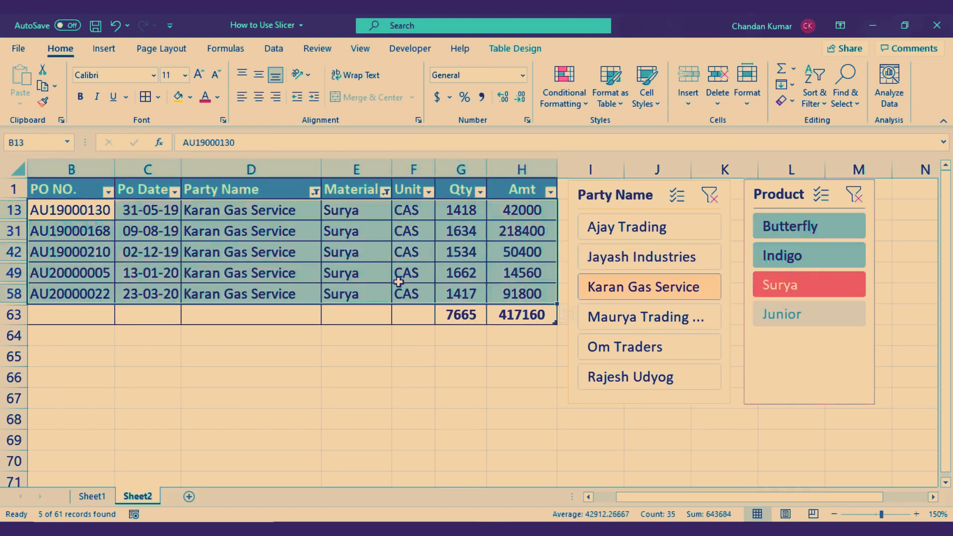
left_click(380, 290)
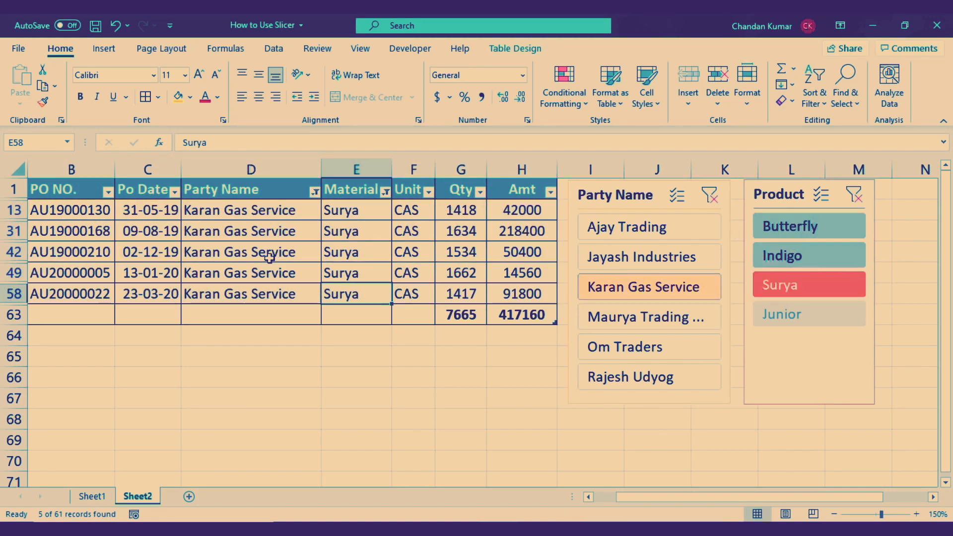
left_click(351, 246)
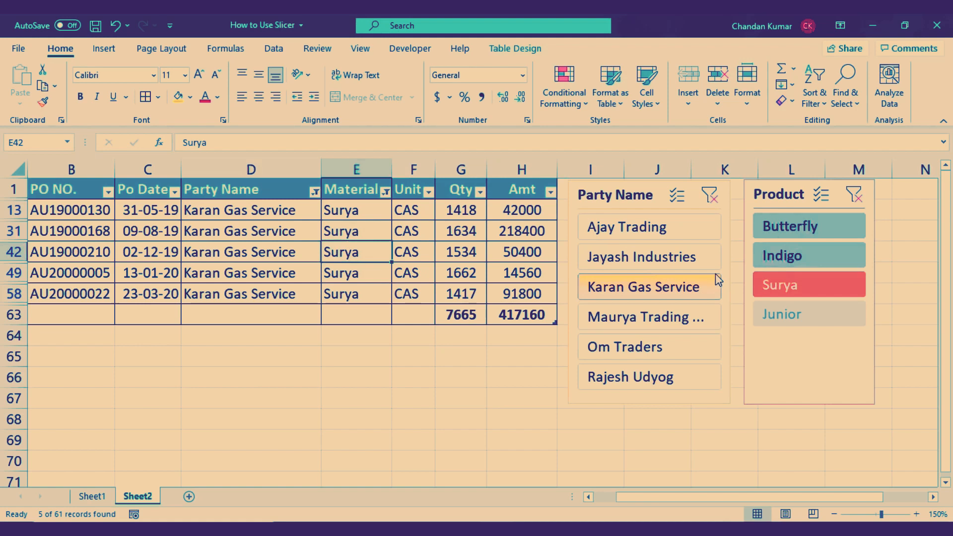
Step: Enable multi-select in the Product slicer, add Butterfly to Surya, and review the combined Karan Gas Service records
left_click(822, 196)
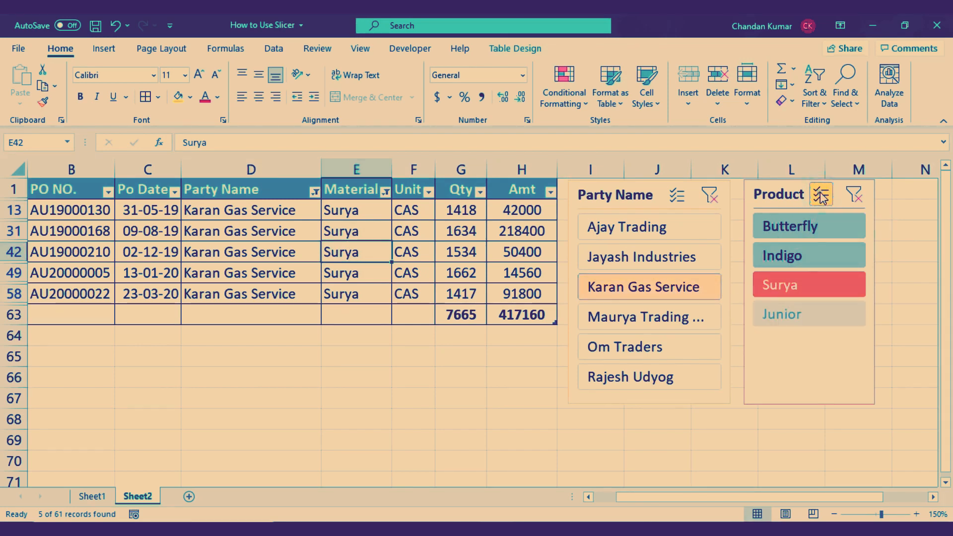
left_click(816, 230)
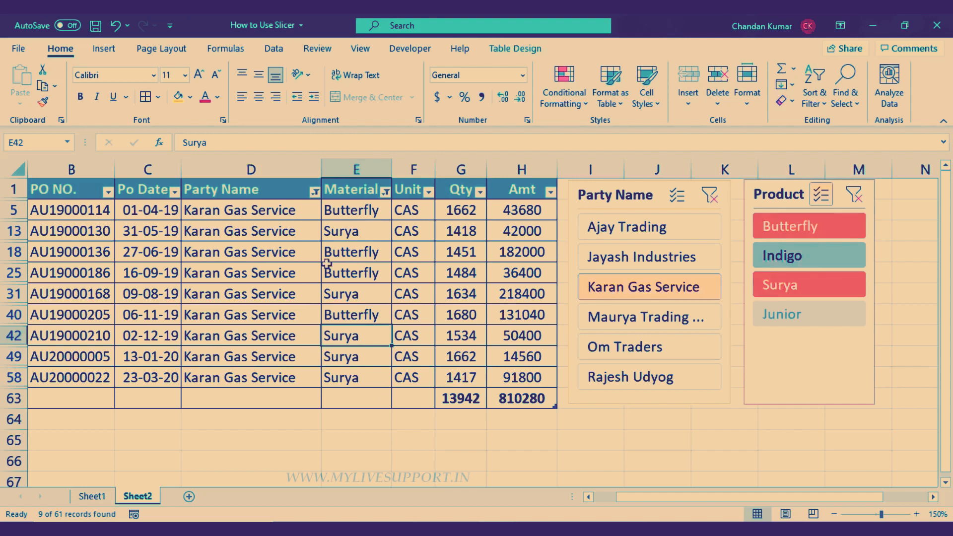
left_click_drag(353, 215, 352, 377)
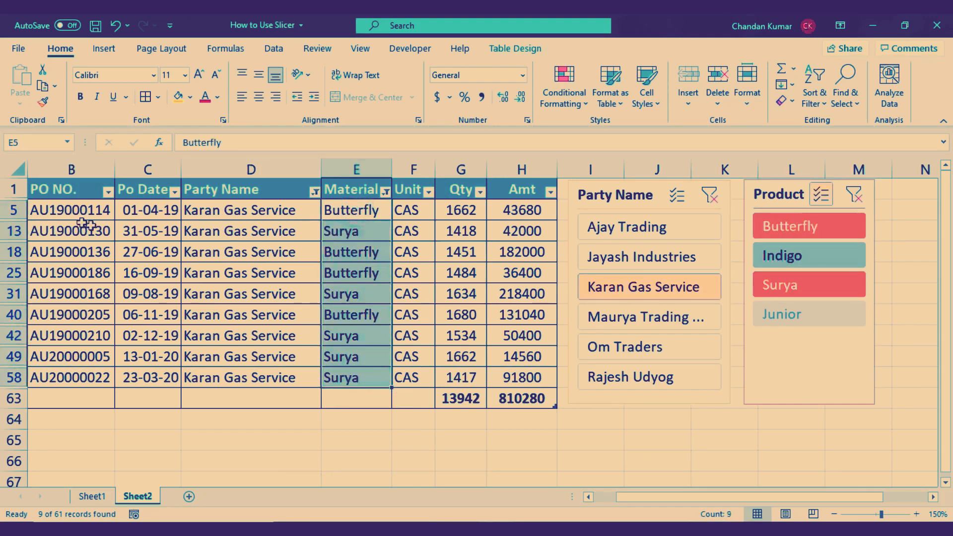
left_click_drag(66, 211, 497, 347)
left_click(497, 330)
left_click(449, 290)
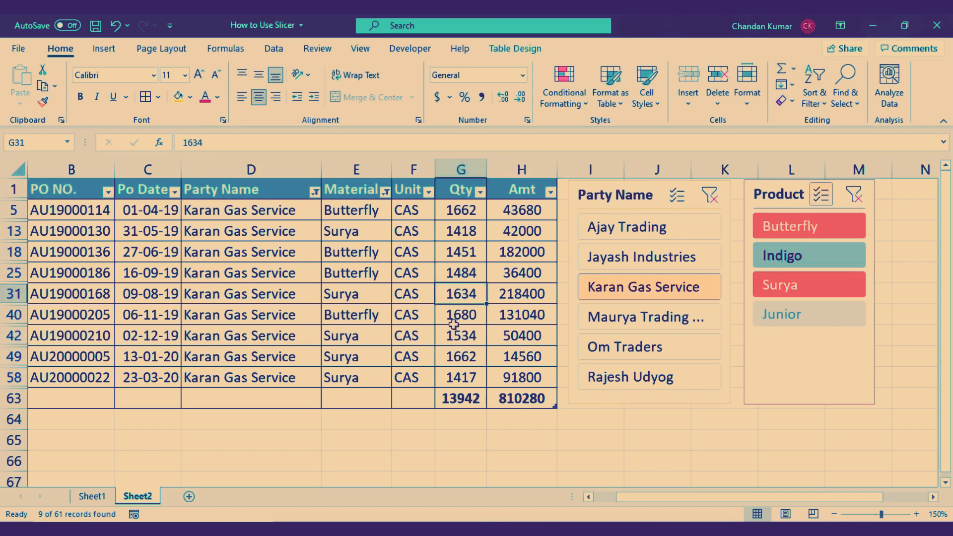
Step: Compare the Qty total in row 63 with the status bar sum of the visible Butterfly and Surya quantities
left_click(182, 400)
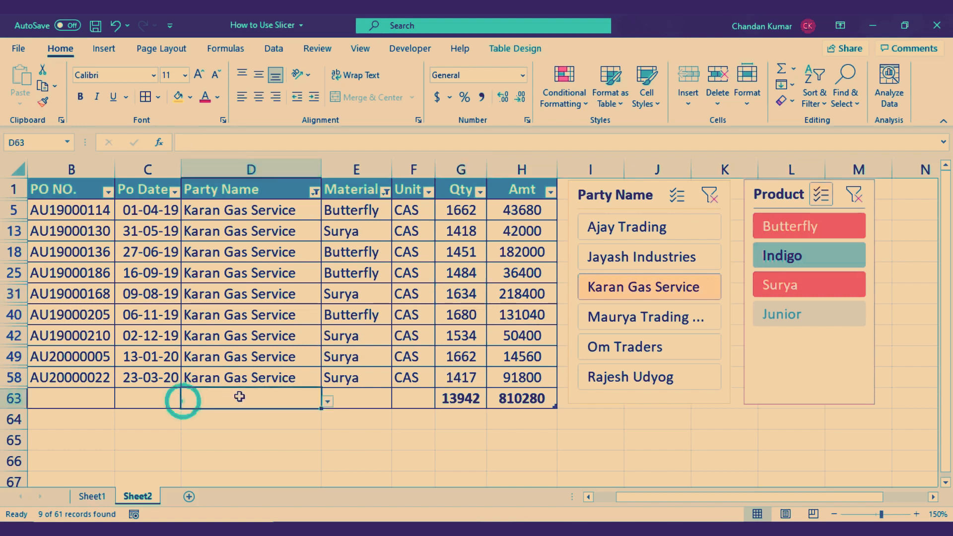
left_click(362, 398)
left_click(463, 406)
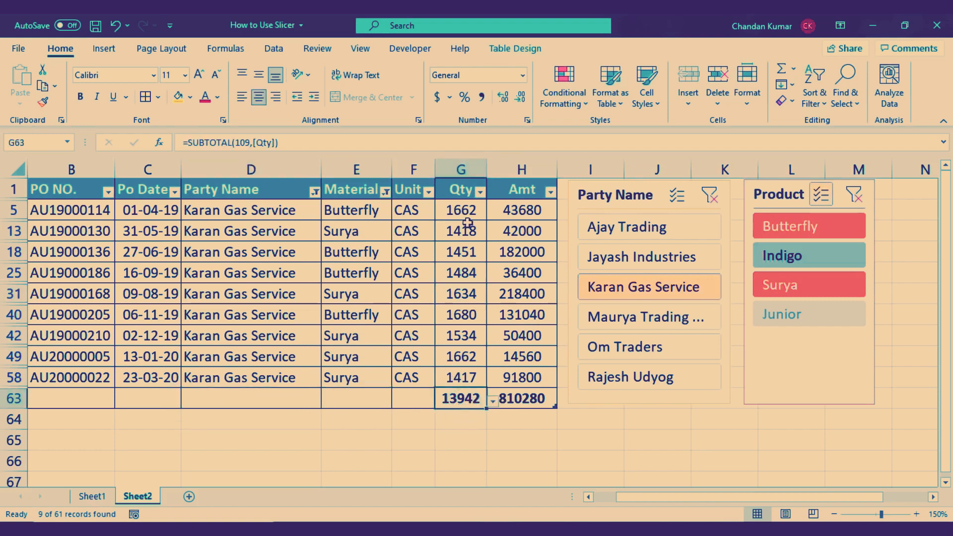
left_click_drag(461, 211, 466, 383)
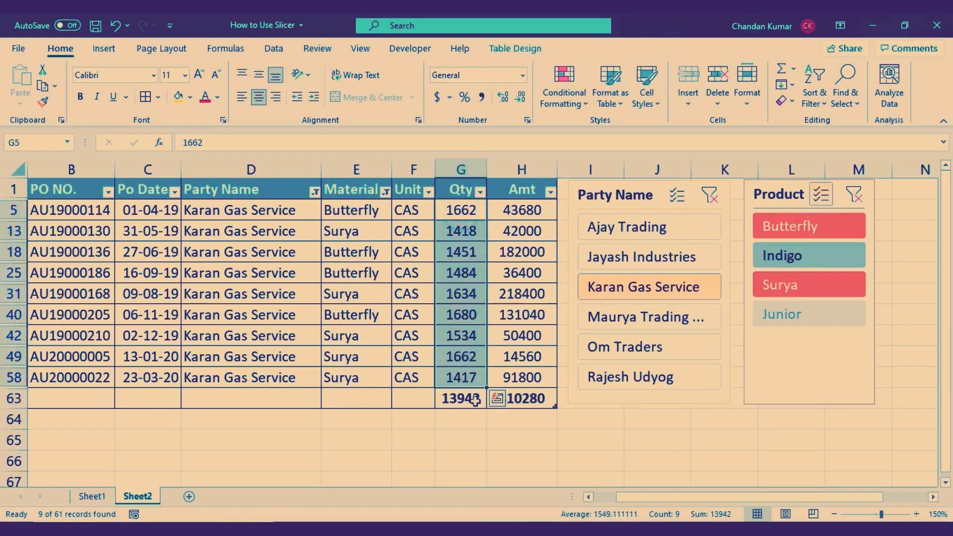
left_click(455, 402)
left_click(511, 397)
left_click(451, 404)
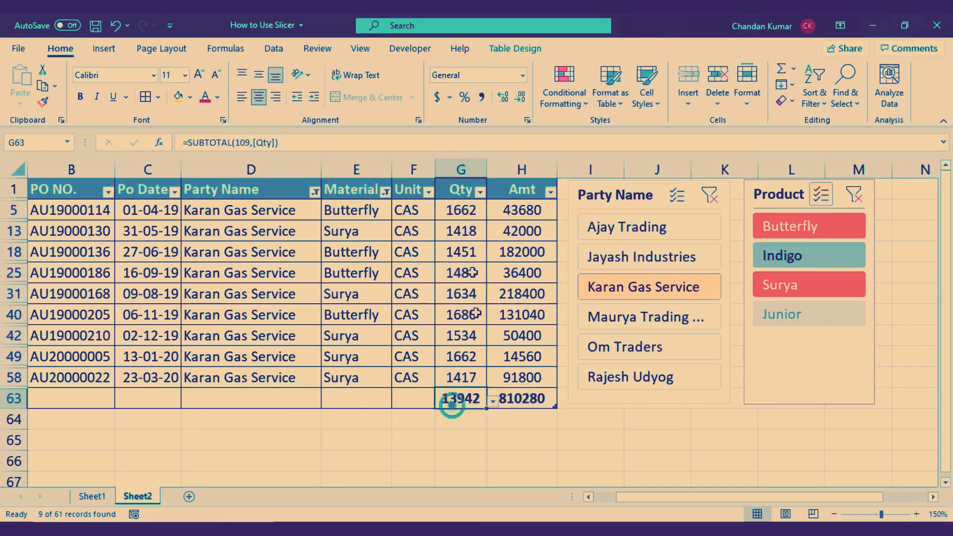
left_click_drag(457, 210, 457, 378)
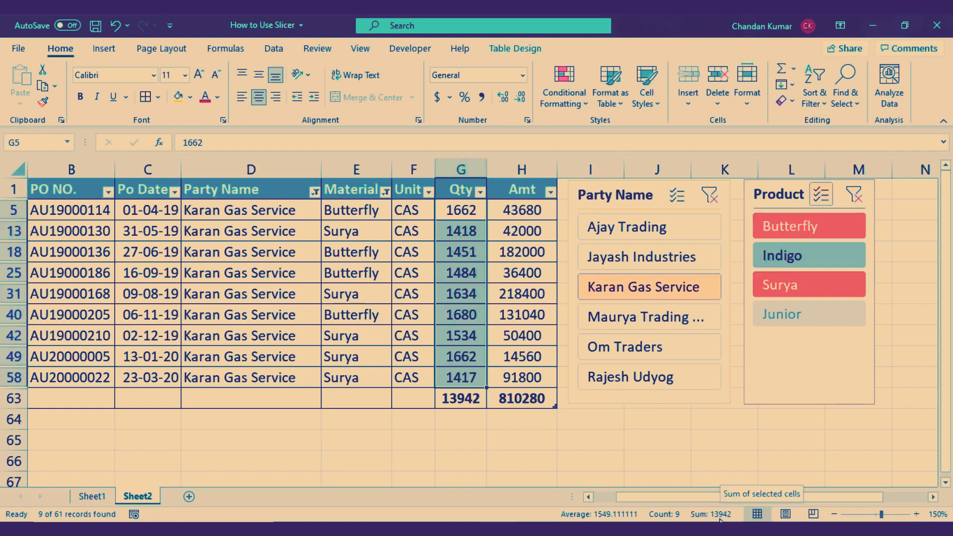
left_click(461, 399)
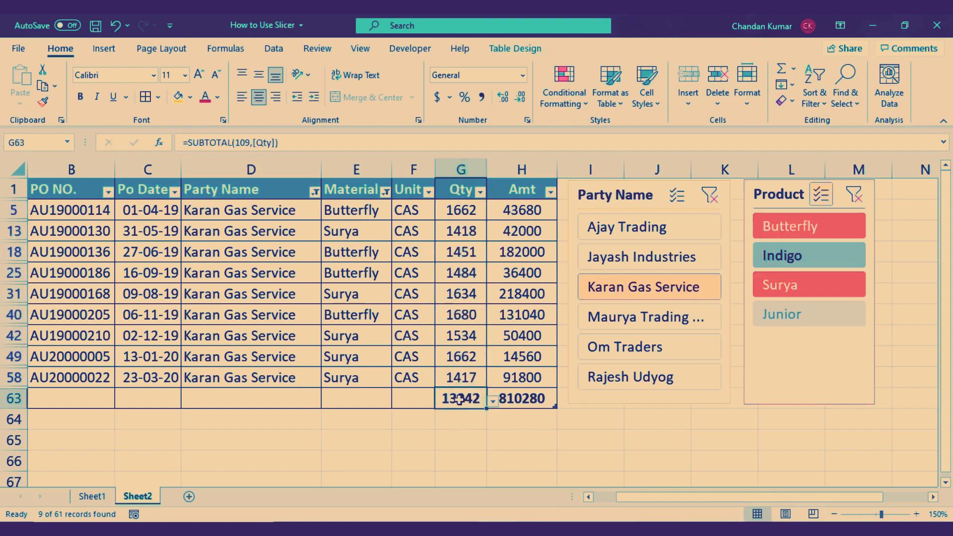
Step: Compare the Amt total in row 63 with the status bar sum of the visible amounts
left_click(522, 220)
left_click_drag(522, 208, 536, 382)
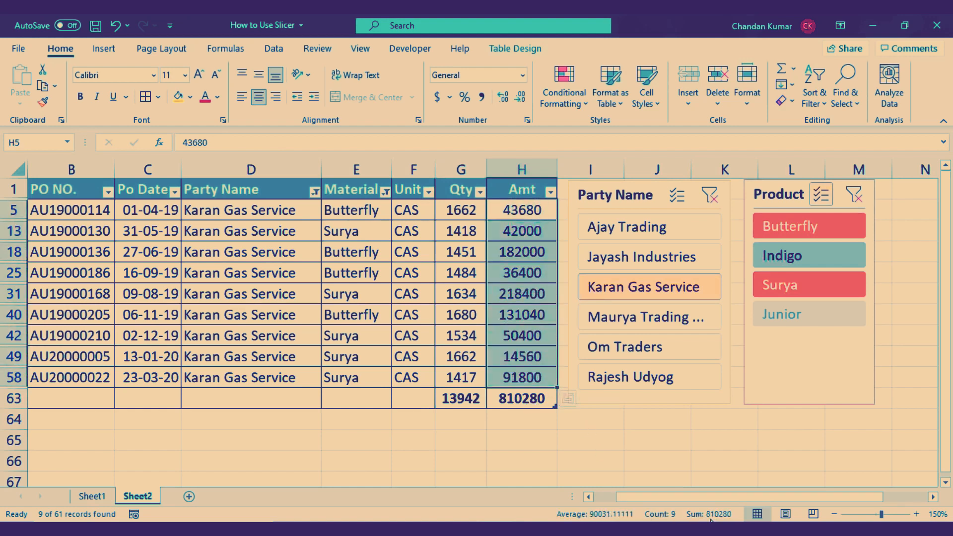
left_click(511, 399)
left_click(490, 323)
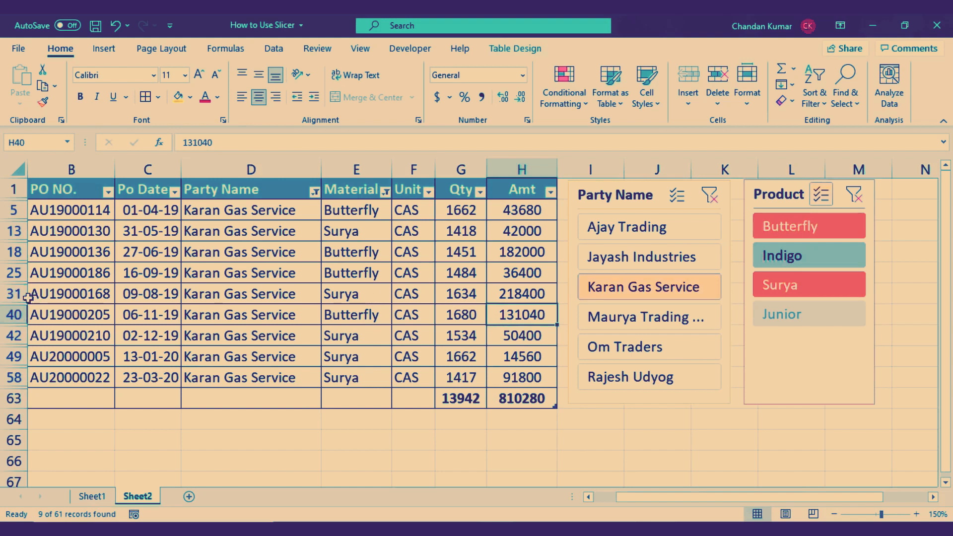
Step: Hide rows 31 and 40 of the filtered table
left_click(12, 295)
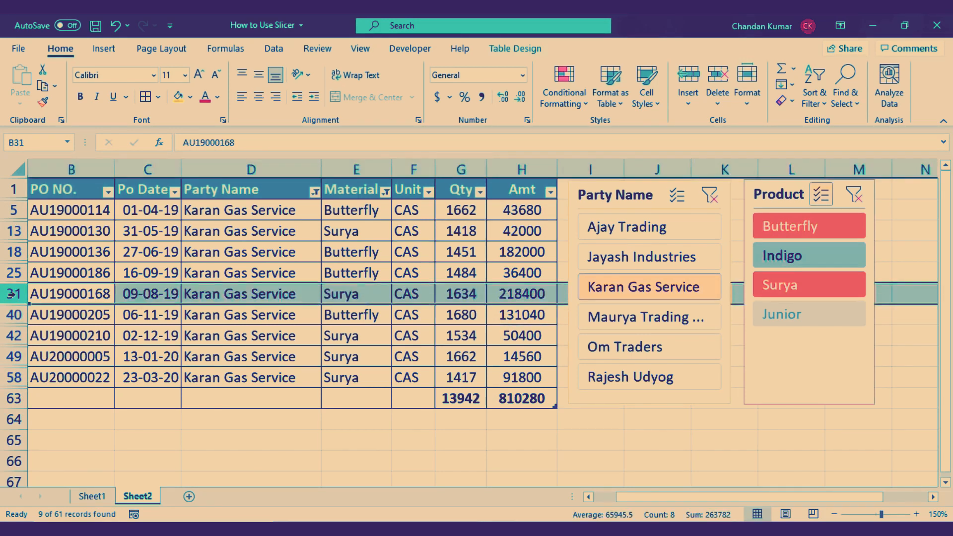
right_click(12, 295)
left_click(47, 262)
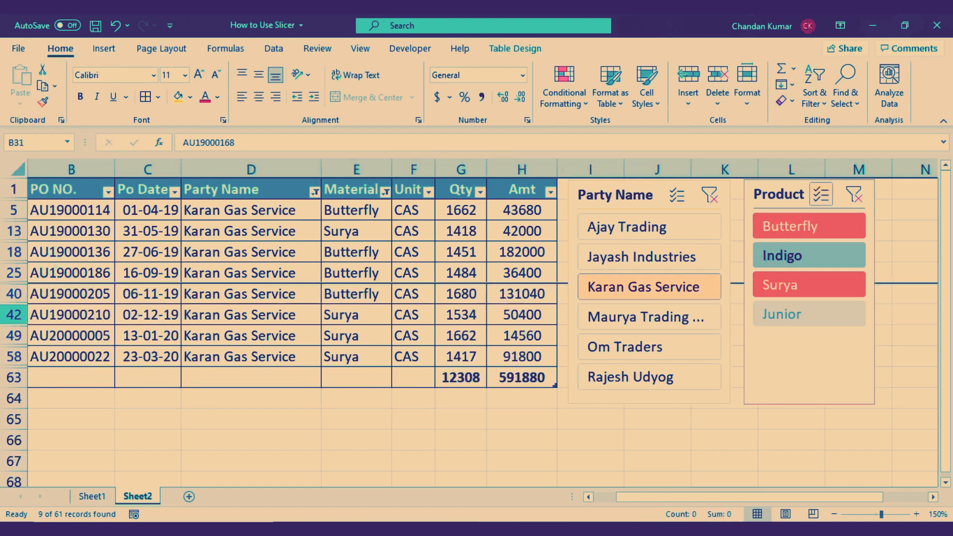
left_click(14, 294)
right_click(14, 294)
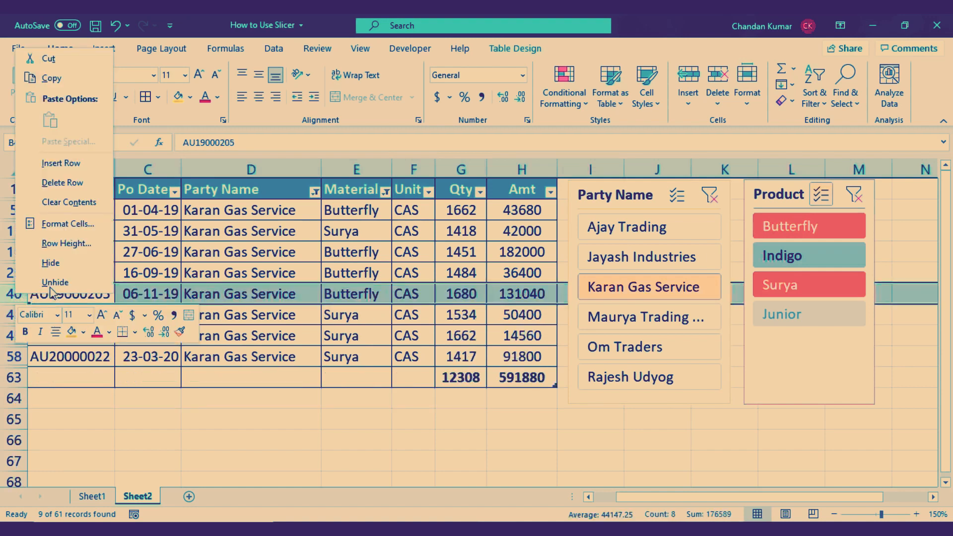
left_click(50, 263)
Step: With rows 31 and 40 hidden, compare the Qty total in G63 with the sum of the visible quantities
left_click(459, 351)
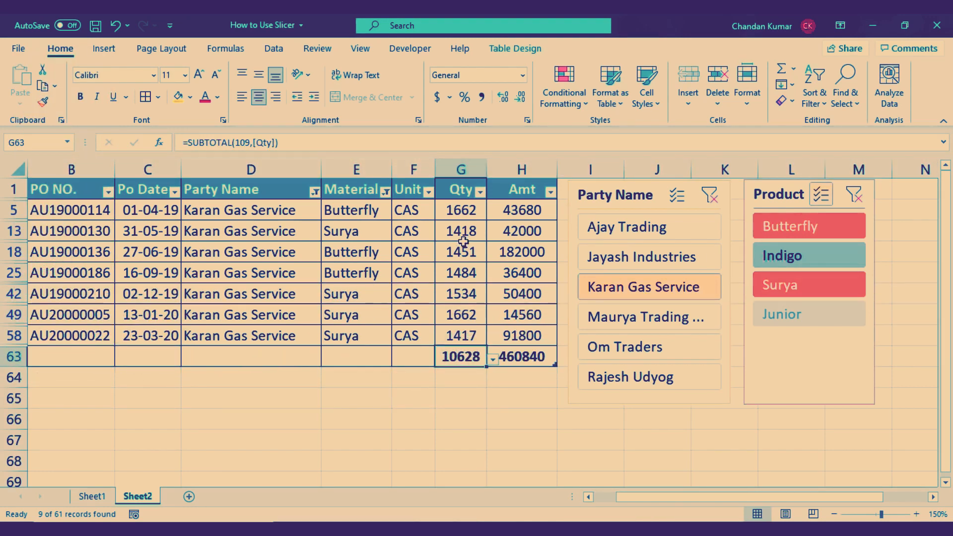
left_click(460, 251)
left_click_drag(455, 204, 460, 330)
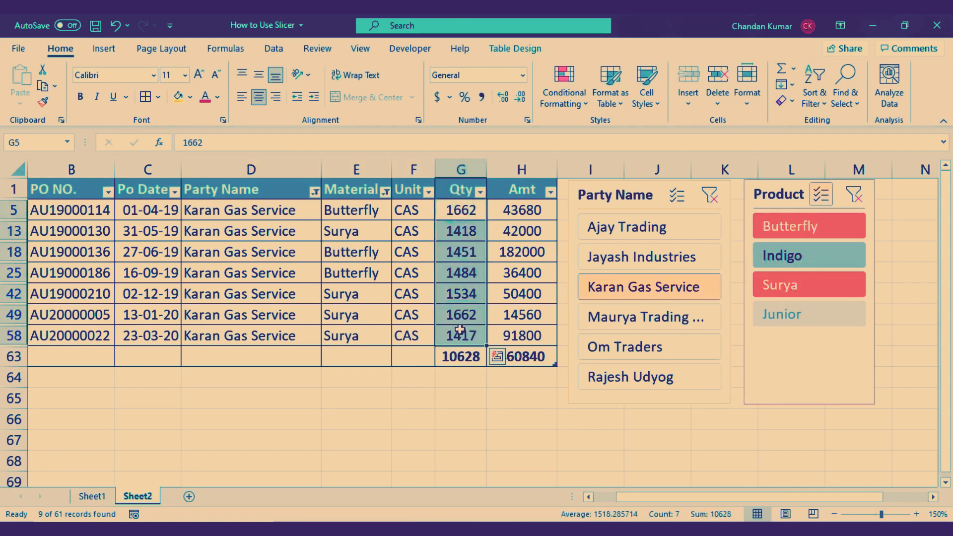
left_click(460, 359)
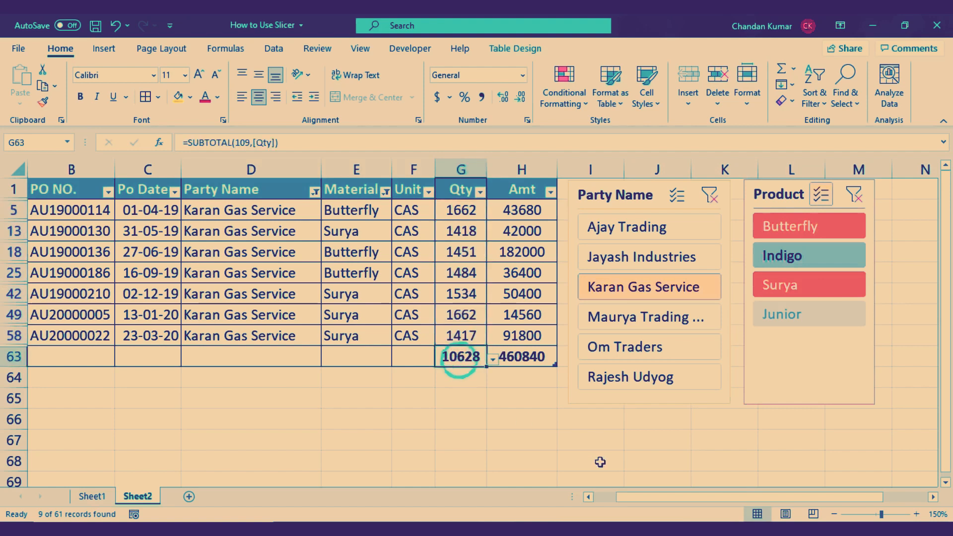
left_click_drag(460, 210, 461, 336)
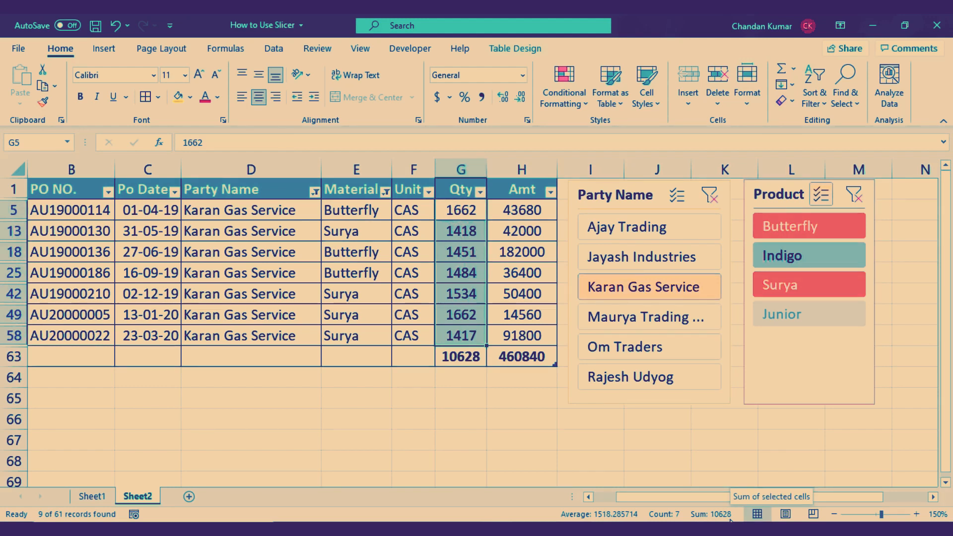
left_click(464, 358)
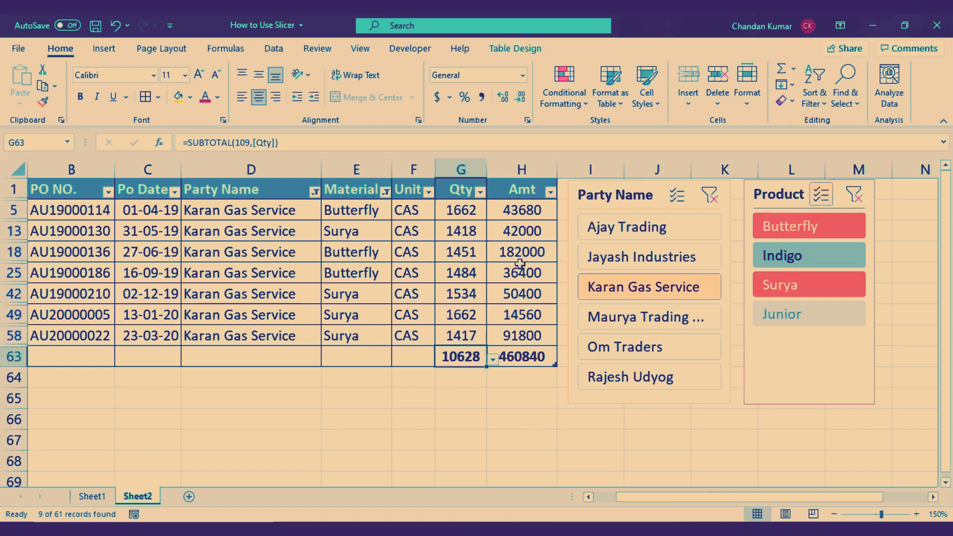
Step: Check the sum of the visible Amt values against the row 63 total, and recheck the Qty values and subtotal
left_click_drag(509, 209, 505, 334)
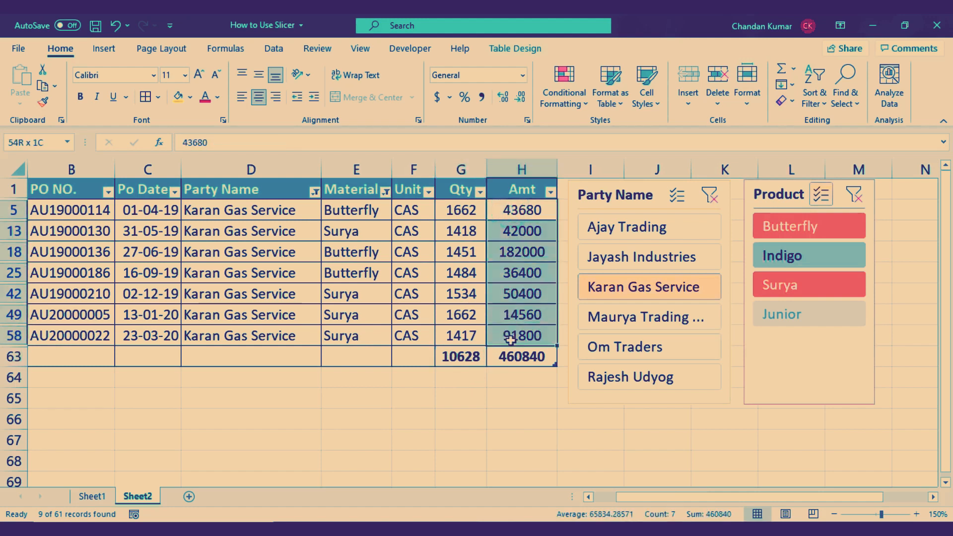
left_click(465, 356)
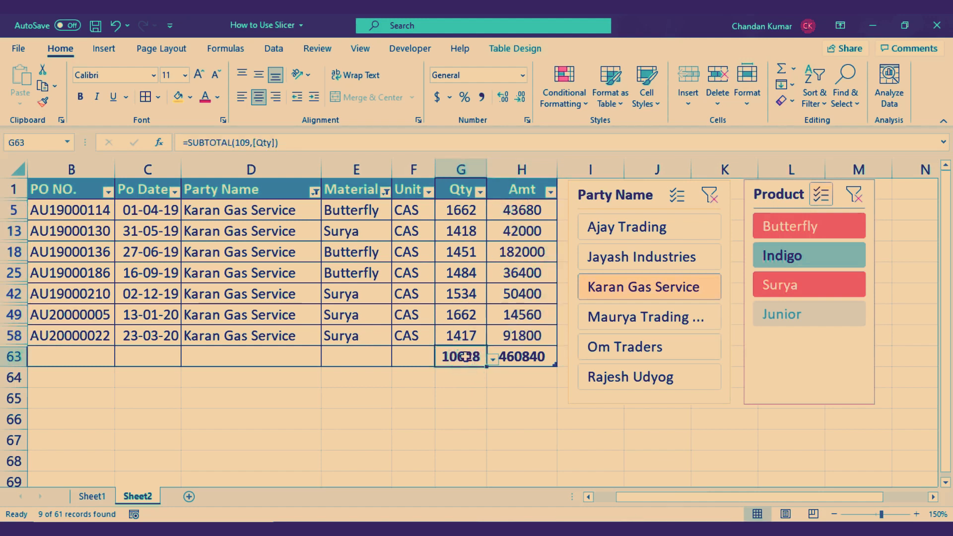
left_click_drag(461, 207, 461, 336)
left_click_drag(505, 210, 514, 337)
left_click_drag(459, 209, 462, 336)
left_click(457, 357)
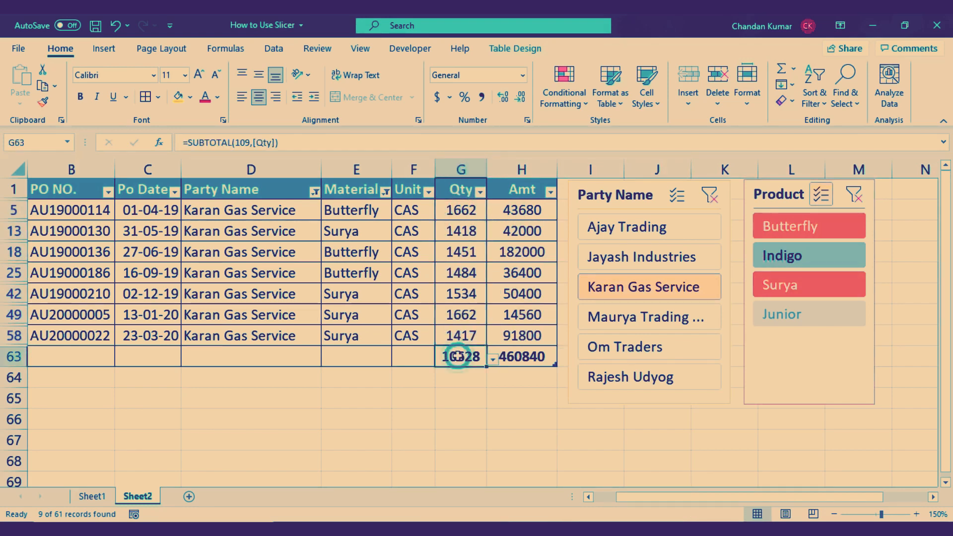
Step: Recheck the Qty and Amt subtotal formulas in row 63 against the visible Qty values
left_click(520, 357)
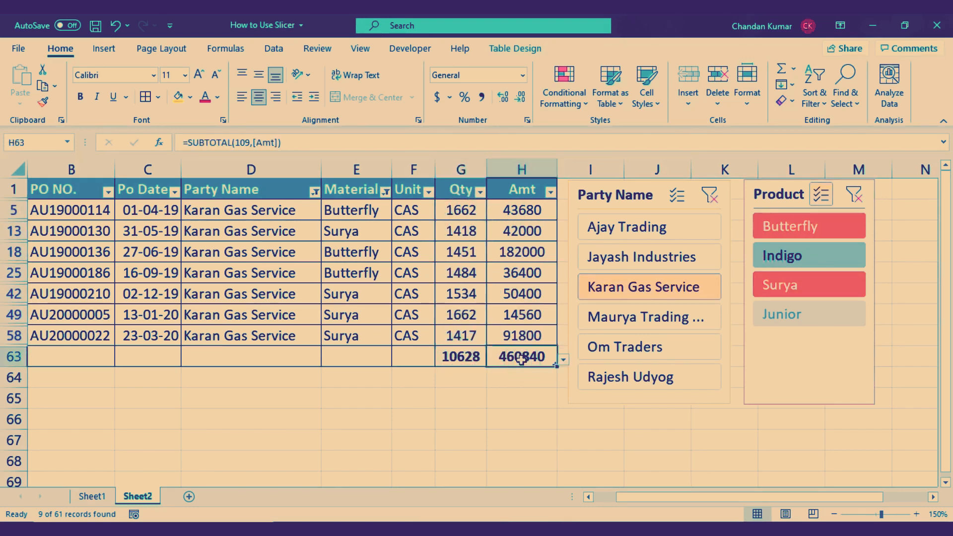
left_click_drag(461, 206, 461, 336)
left_click(447, 356)
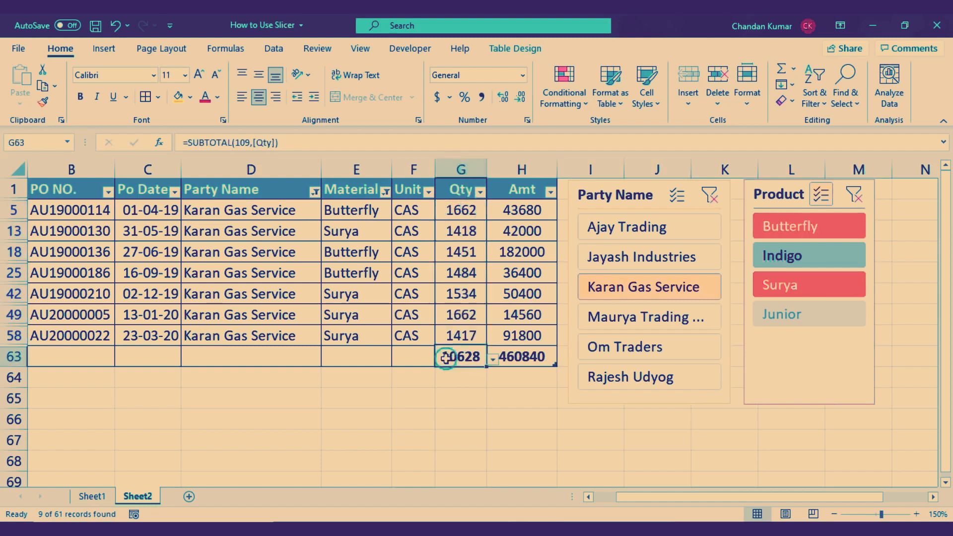
left_click(535, 362)
left_click(448, 359)
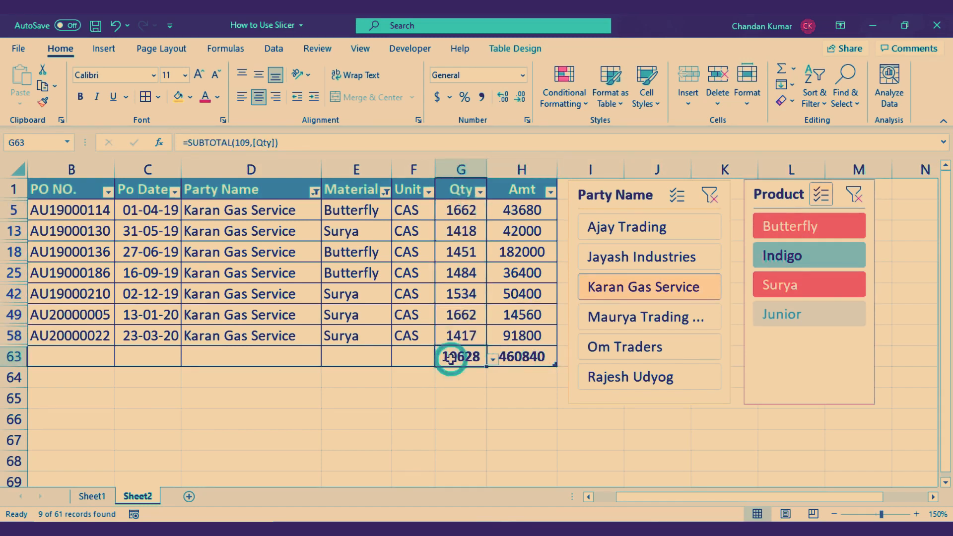
left_click(419, 362)
left_click_drag(463, 210, 461, 339)
left_click(461, 358)
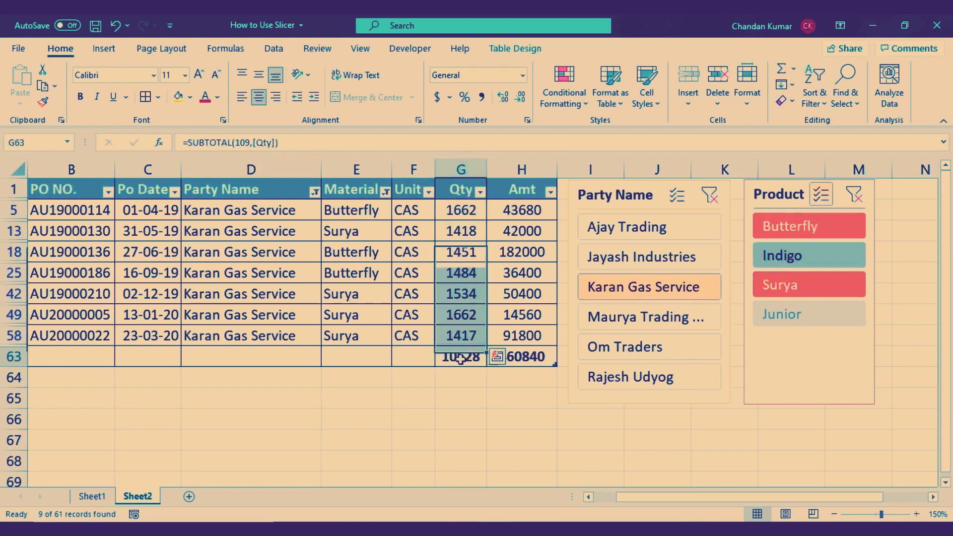
left_click(519, 358)
left_click(418, 354)
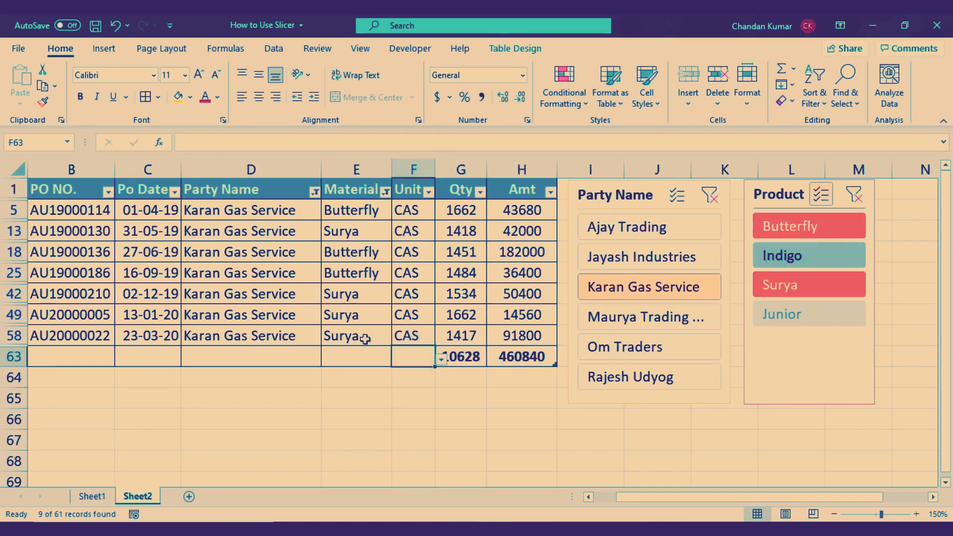
left_click(363, 358)
left_click(456, 358)
left_click(415, 357)
left_click(356, 358)
left_click(409, 357)
Step: Try to unhide the hidden rows across the whole sheet, and recheck the Qty and Amt totals in row 63
left_click(15, 167)
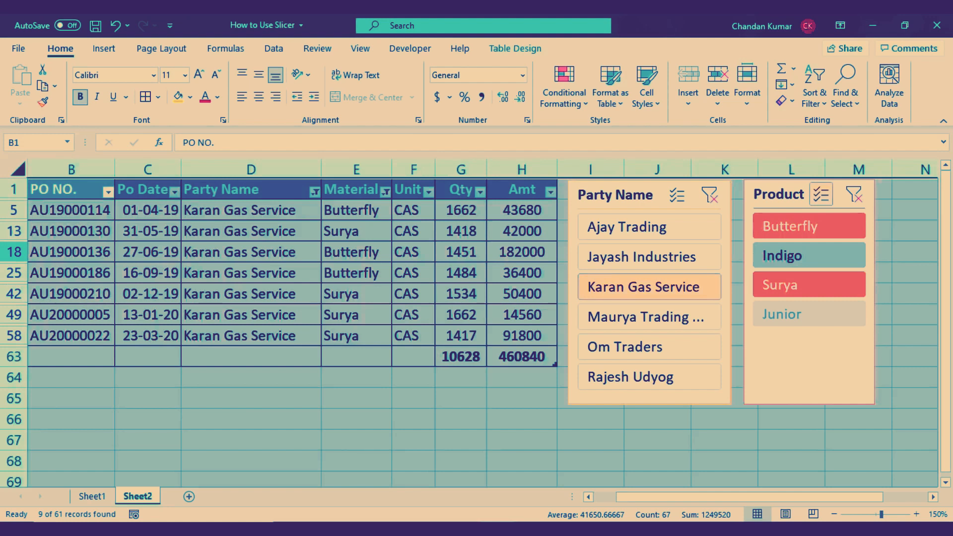
right_click(12, 253)
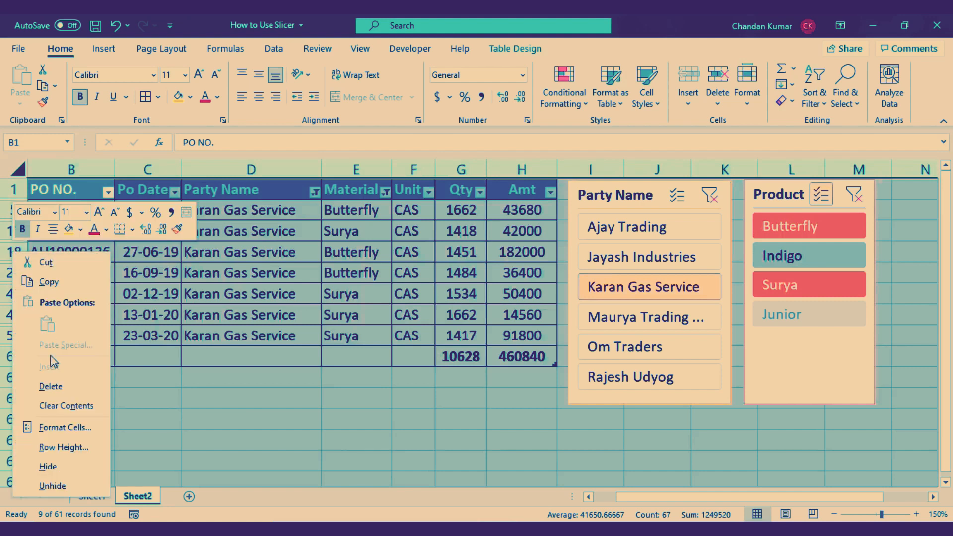
left_click(82, 487)
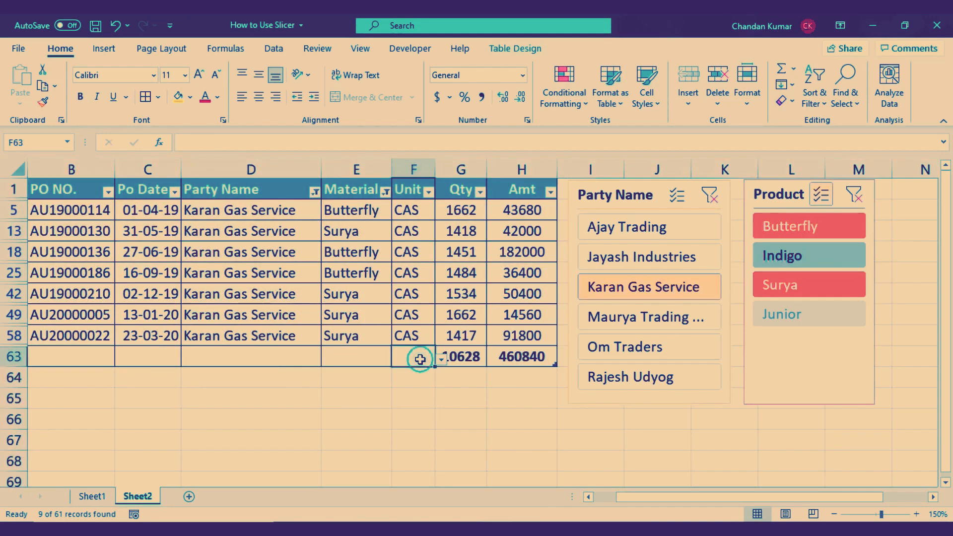
left_click(461, 357)
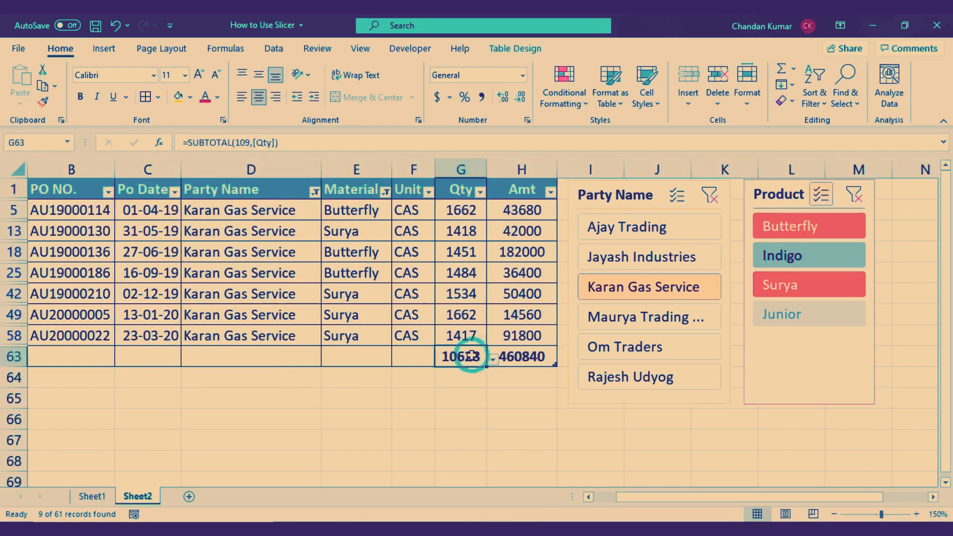
left_click(523, 354)
left_click(501, 314)
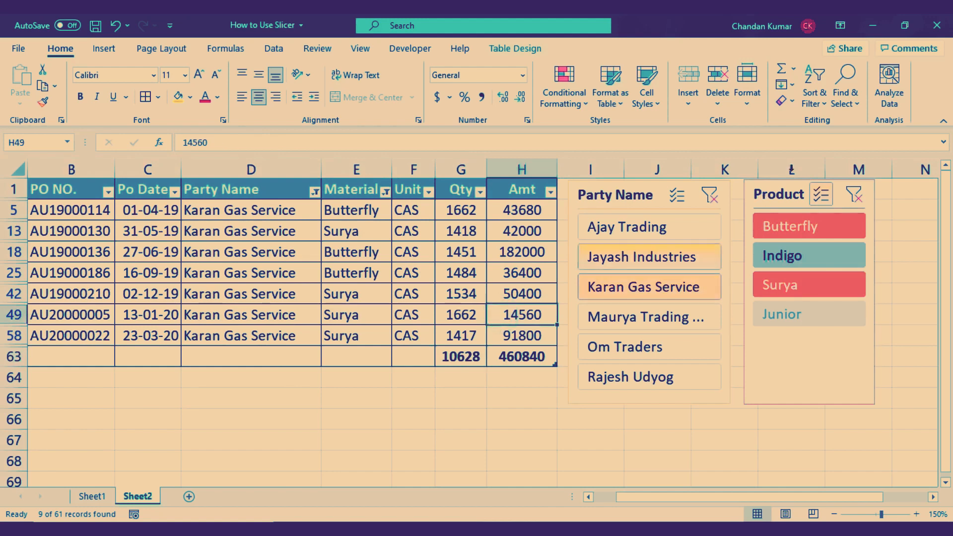
Step: Clear the Product and Party Name slicer filters to show all purchase orders
left_click(854, 197)
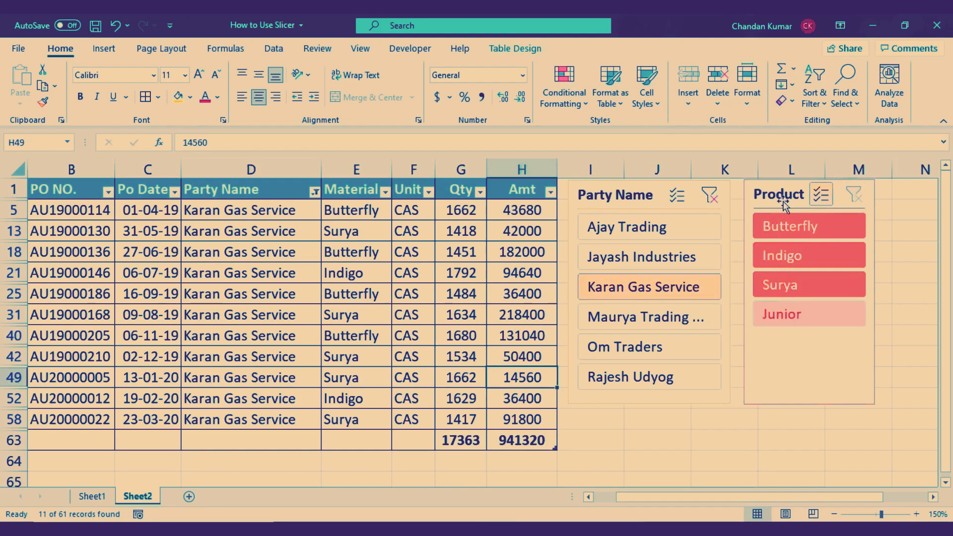
left_click(710, 196)
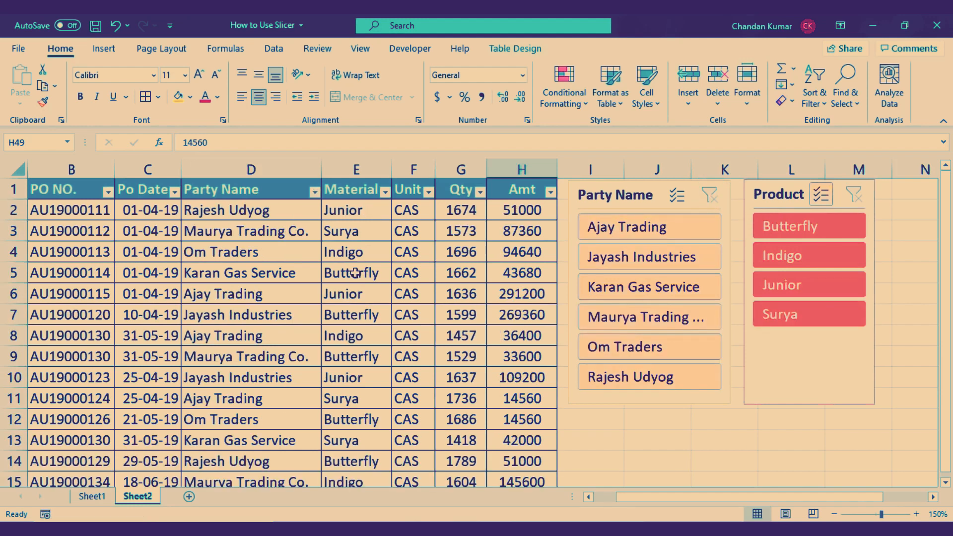
left_click(260, 272)
left_click(304, 321)
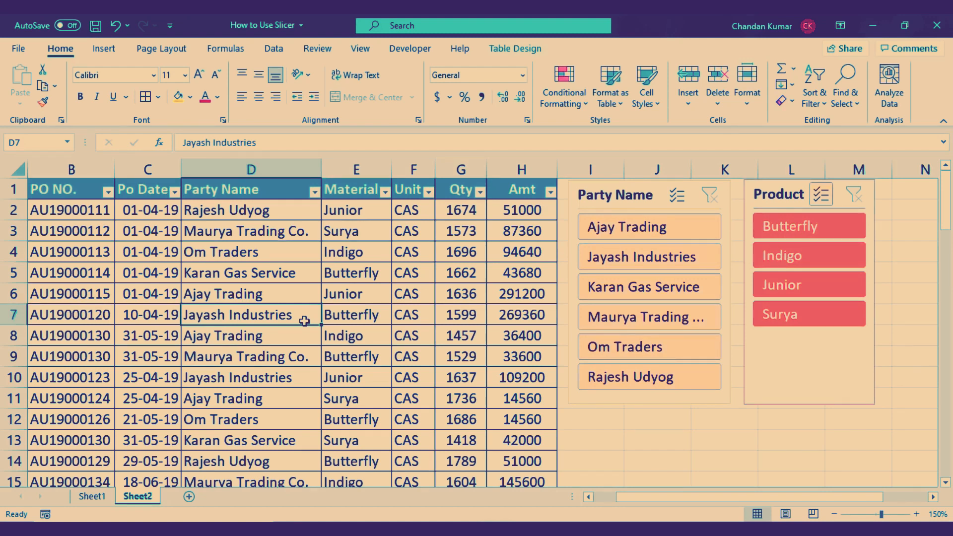
left_click(55, 192)
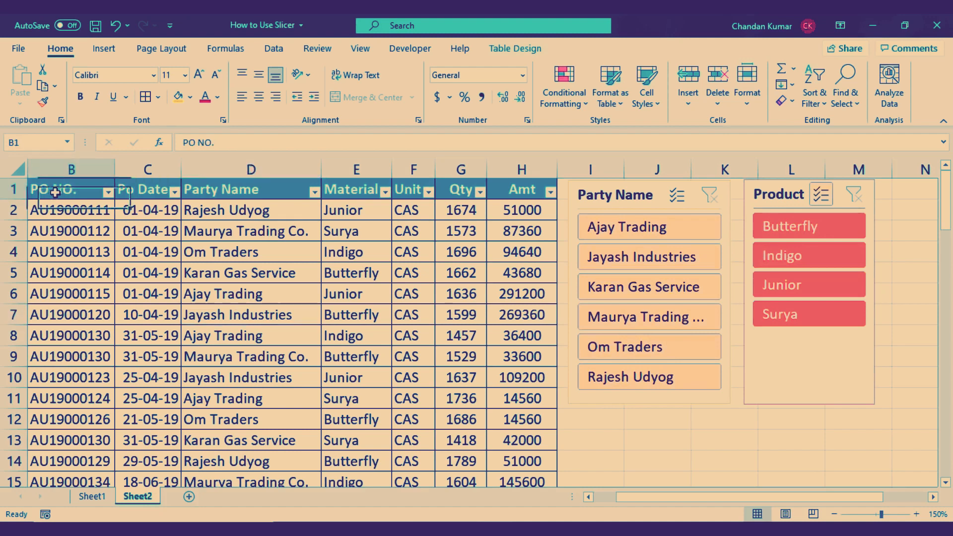
Step: Create a PivotTable from the whole purchase order table (Table4) on the existing worksheet at Sheet2!$O$2
left_click_drag(666, 498, 603, 502)
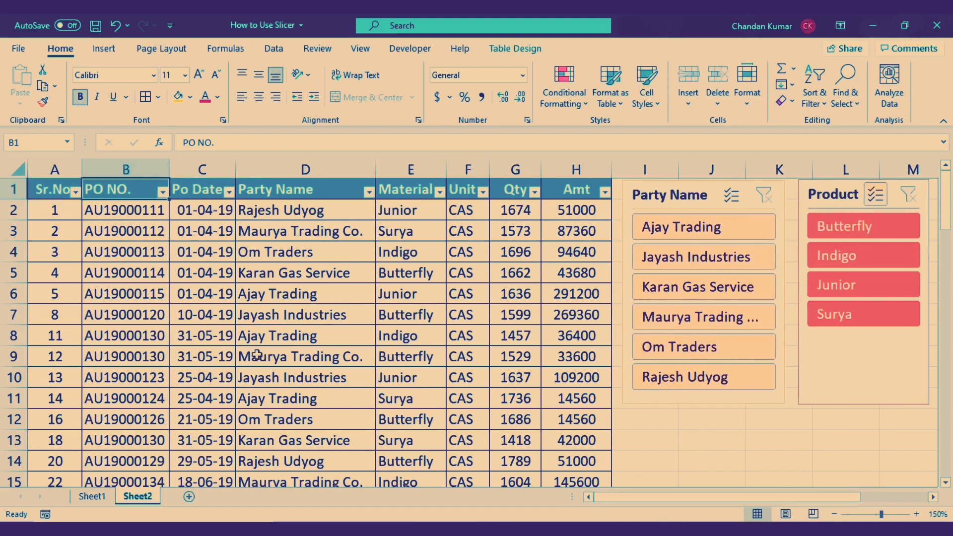
left_click(173, 296)
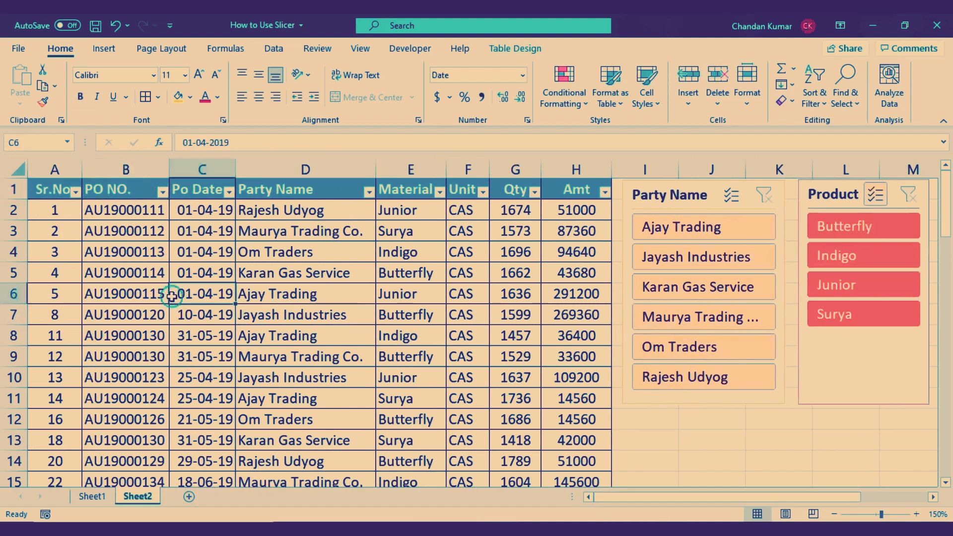
left_click(264, 297)
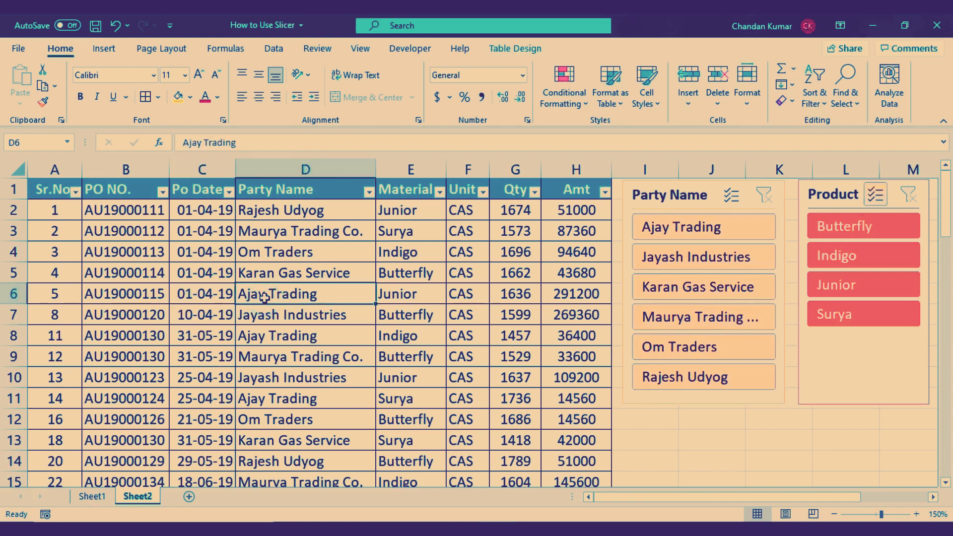
key("ctrl+a")
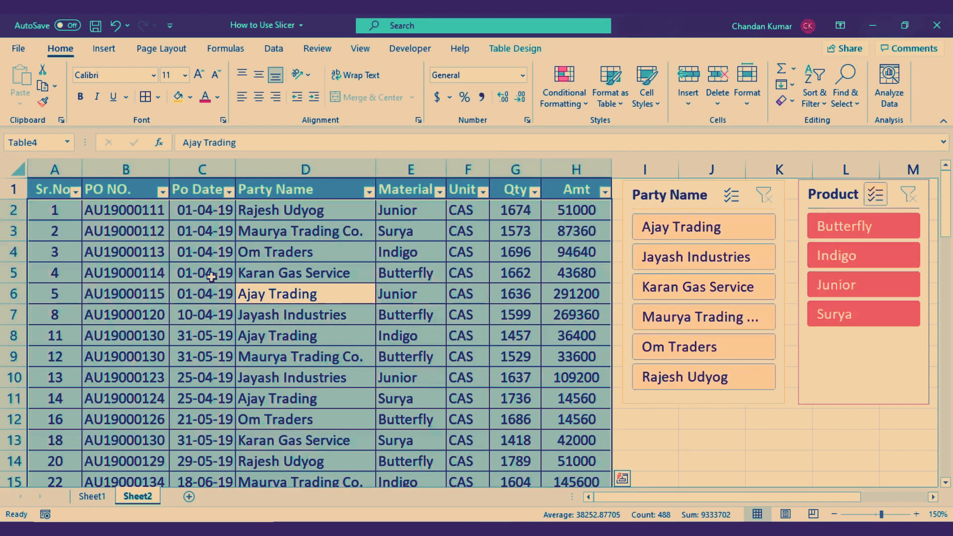
left_click(106, 50)
left_click(17, 89)
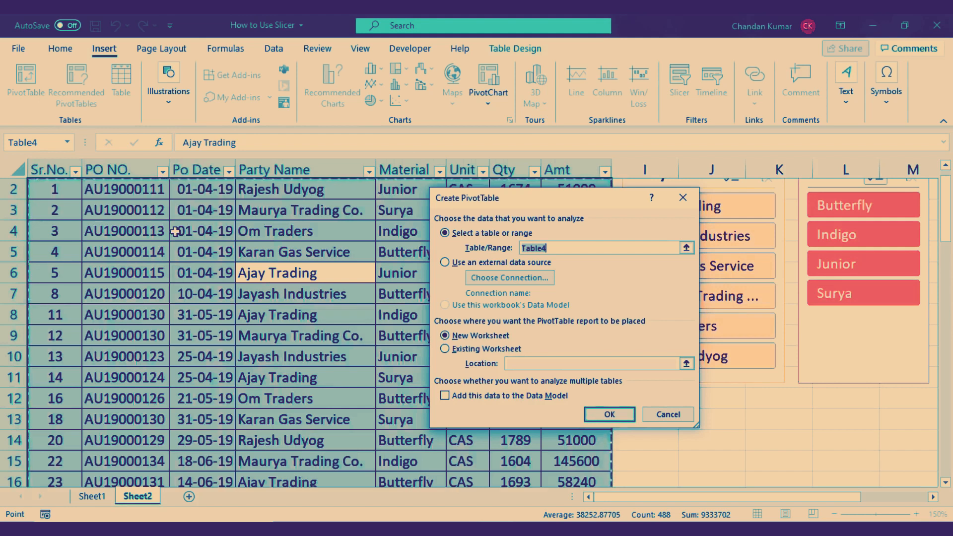
left_click(446, 349)
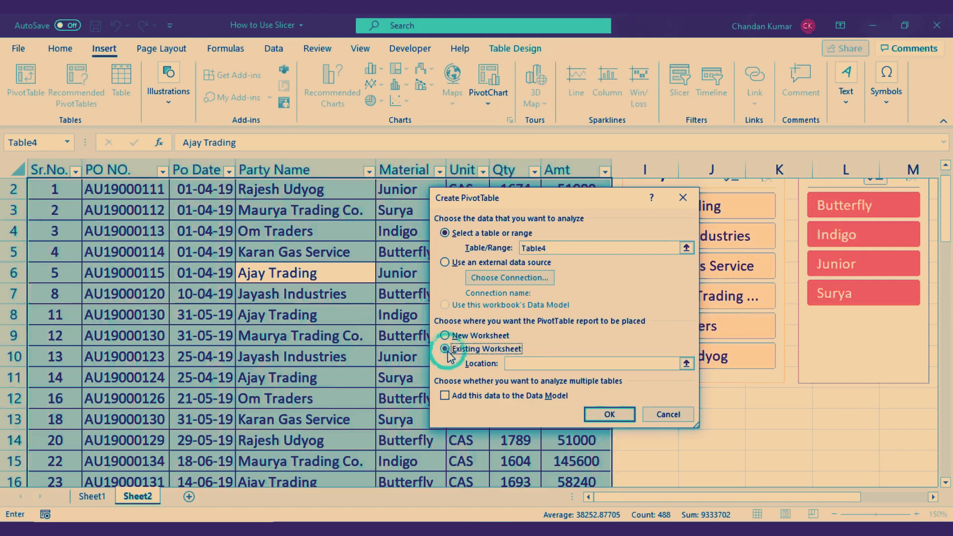
left_click(533, 362)
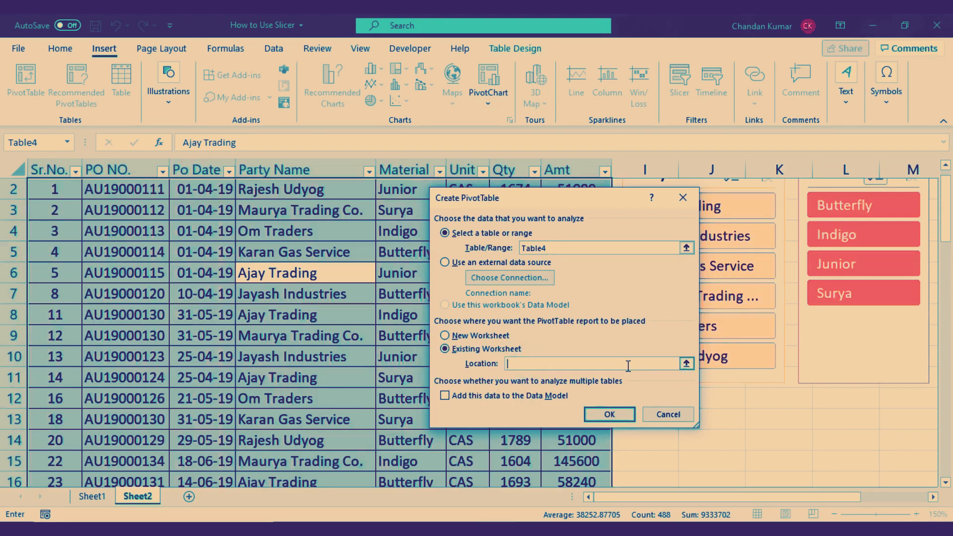
left_click_drag(695, 497, 763, 496)
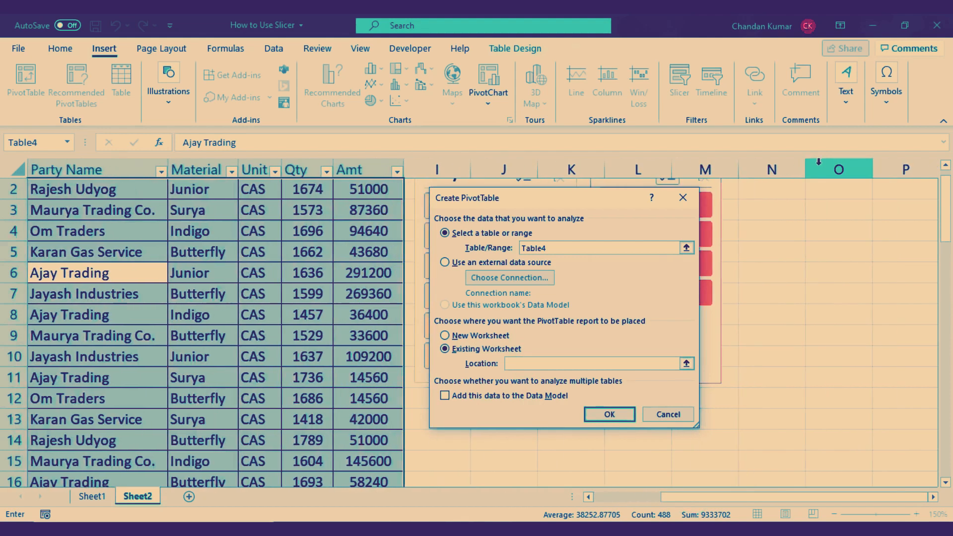
left_click(837, 182)
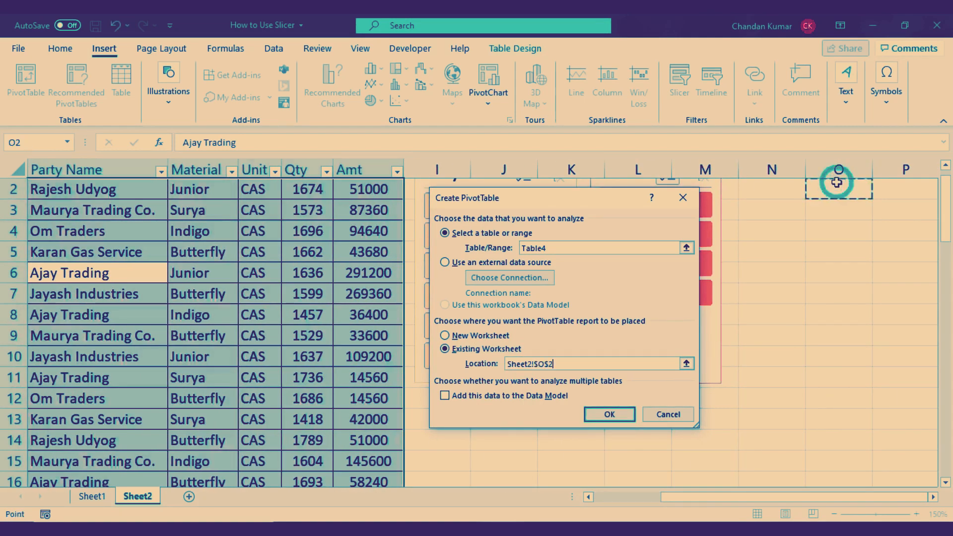
left_click(609, 415)
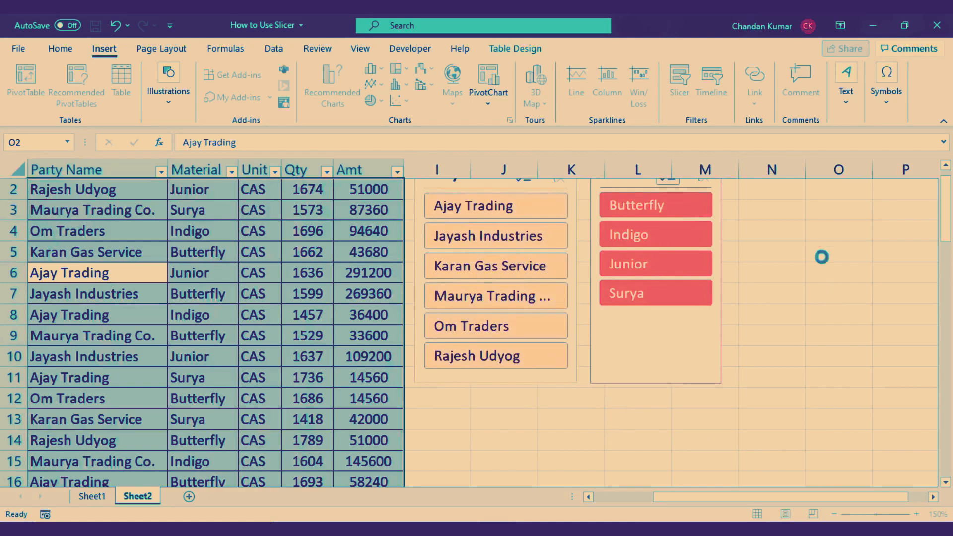
Step: View the empty PivotTable area at O2 on Sheet2 and close its field list
left_click_drag(586, 499, 669, 498)
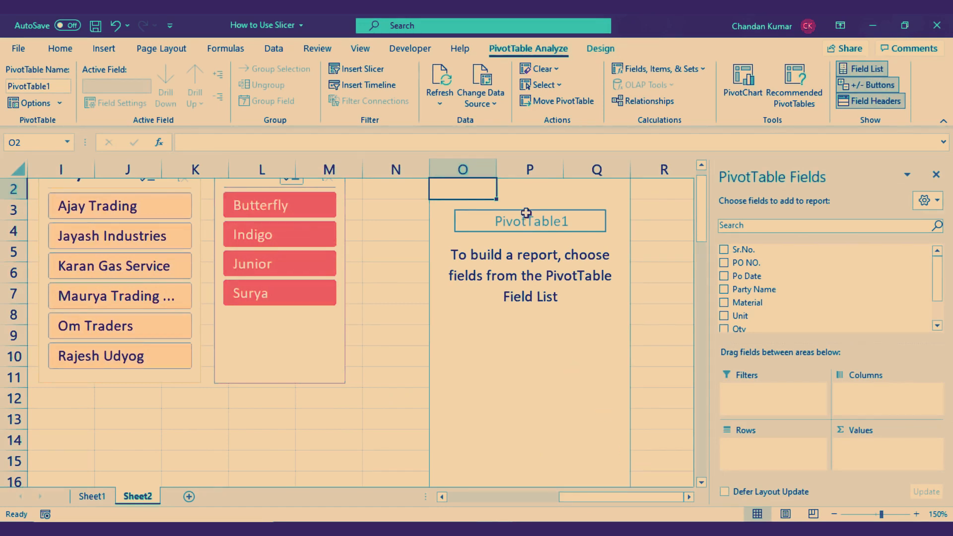
left_click_drag(477, 195, 608, 403)
key("Right")
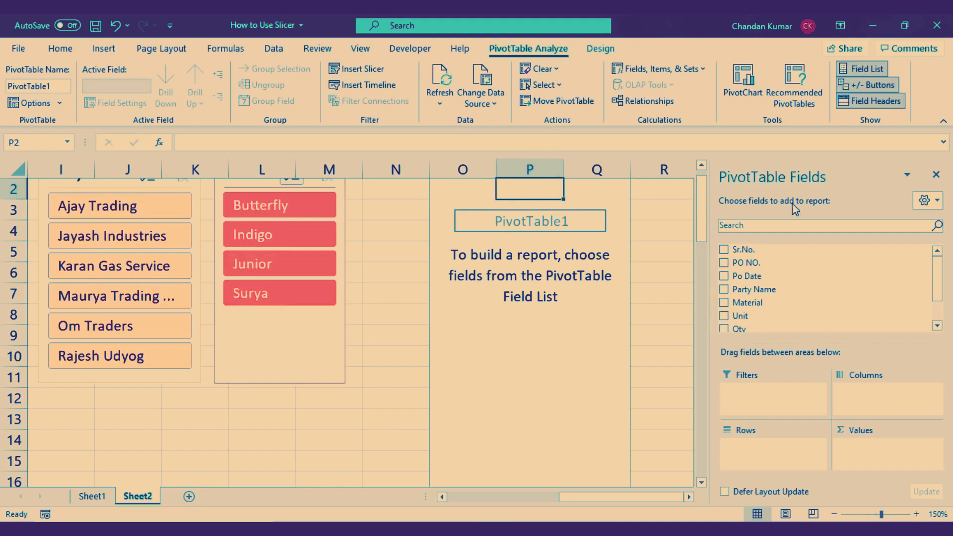
left_click(934, 180)
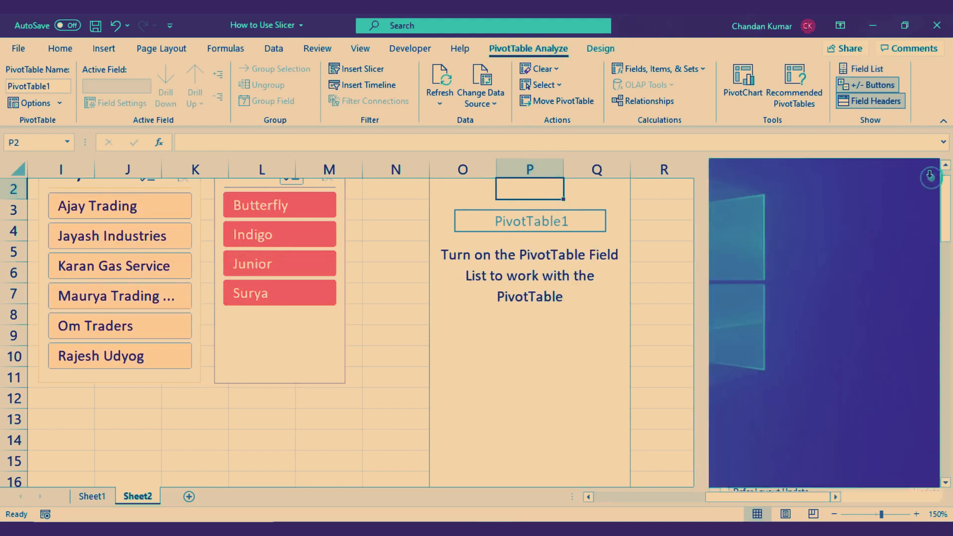
Step: Create a second PivotTable from Table4 and place it on a new worksheet
left_click(481, 351)
left_click_drag(733, 503, 544, 502)
left_click(257, 254)
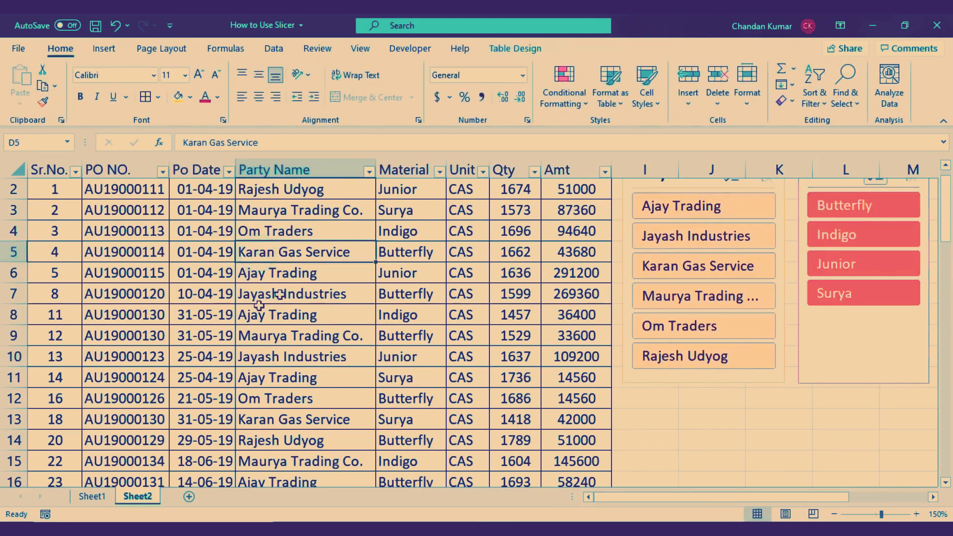
left_click(276, 273)
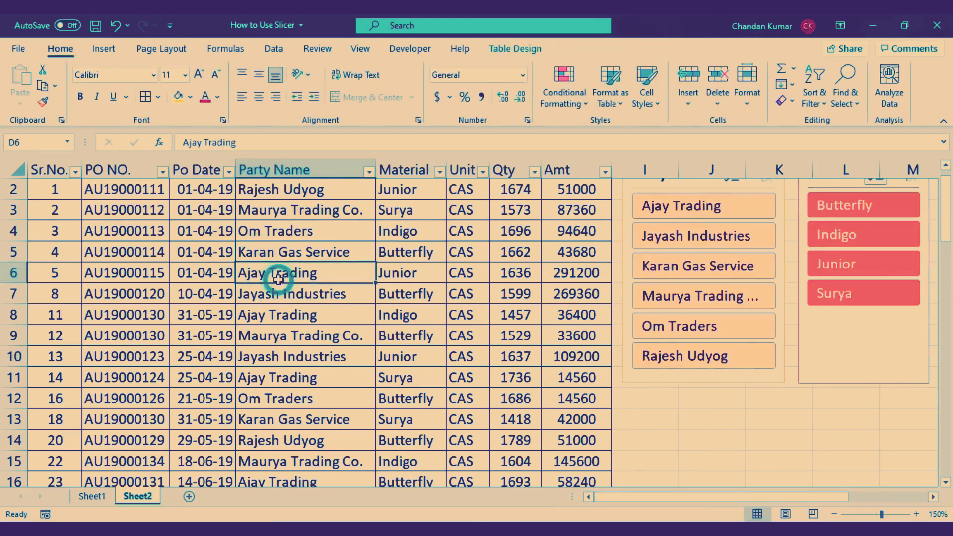
left_click(105, 48)
left_click(25, 79)
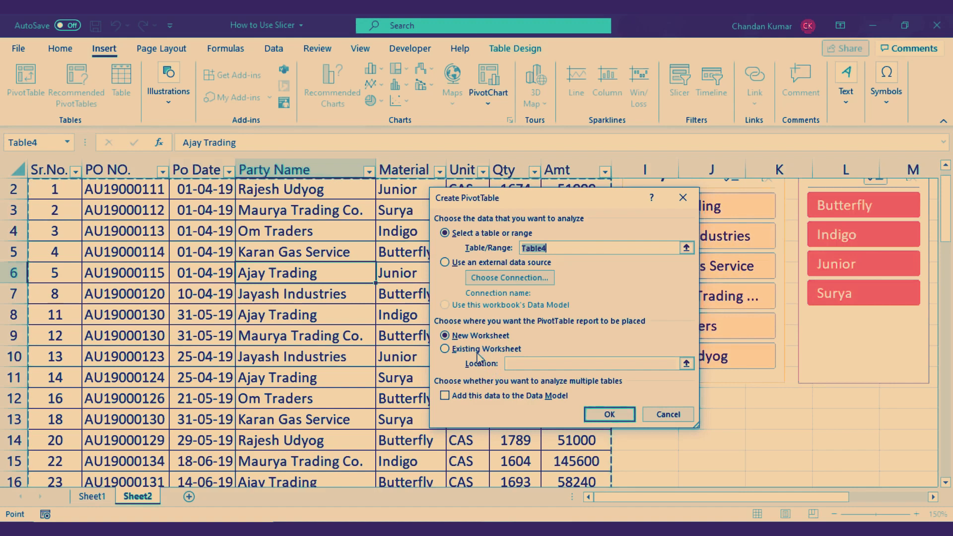
left_click(468, 338)
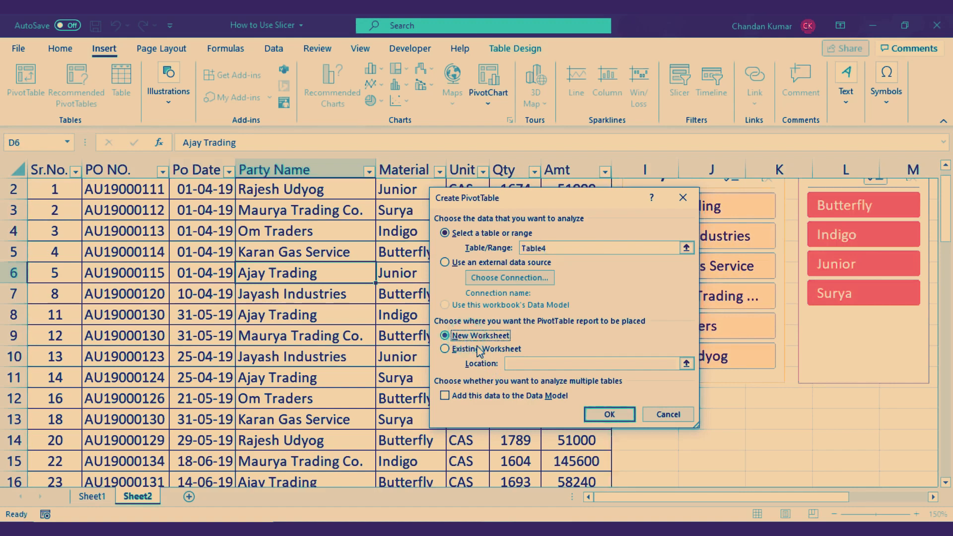
left_click(610, 415)
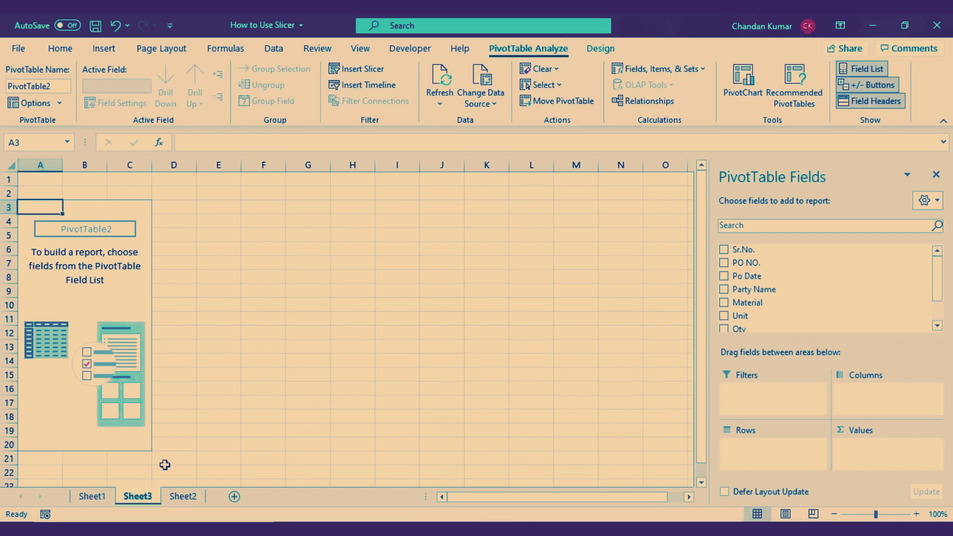
Step: Close the field list of the empty PivotTable on Sheet2 and return to the PivotTable on Sheet3
left_click(184, 497)
left_click_drag(705, 498, 841, 503)
left_click(774, 225)
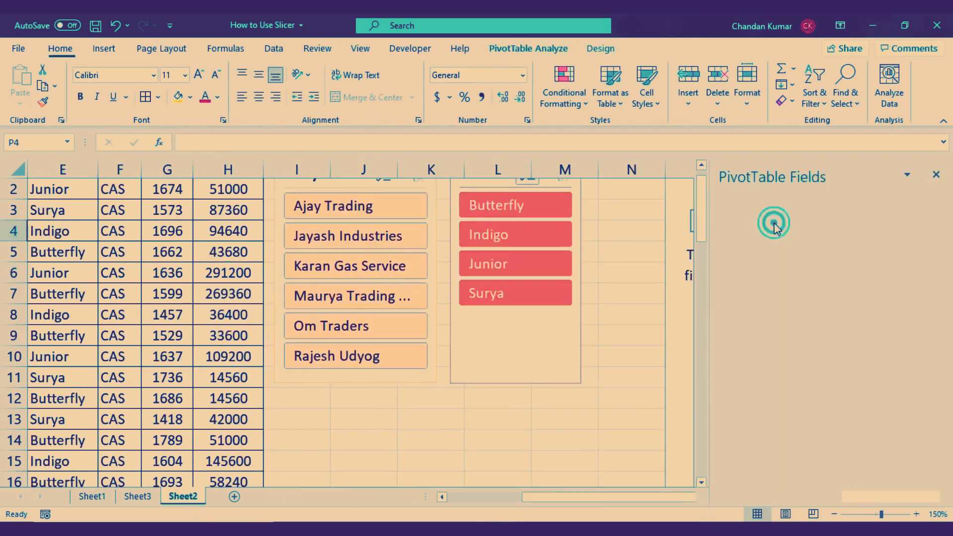
left_click(935, 174)
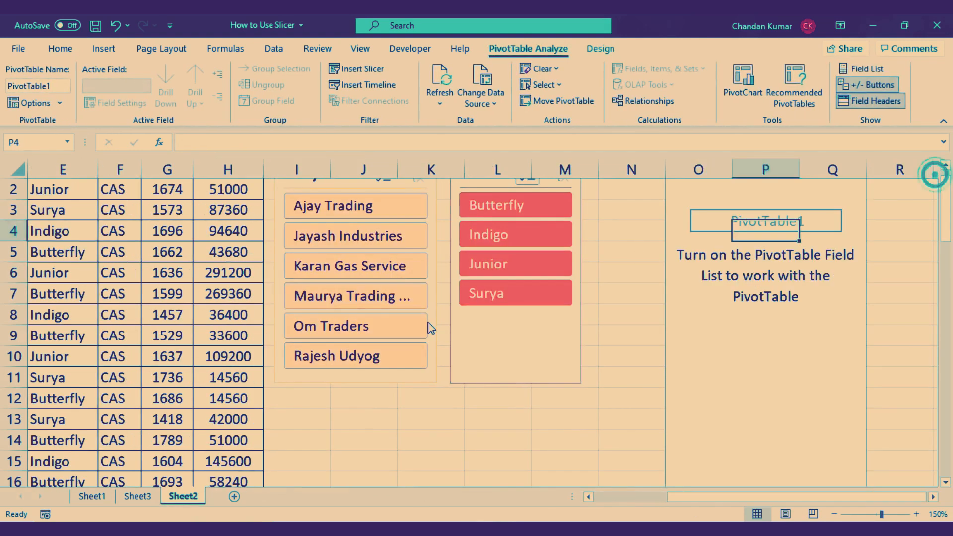
left_click(137, 497)
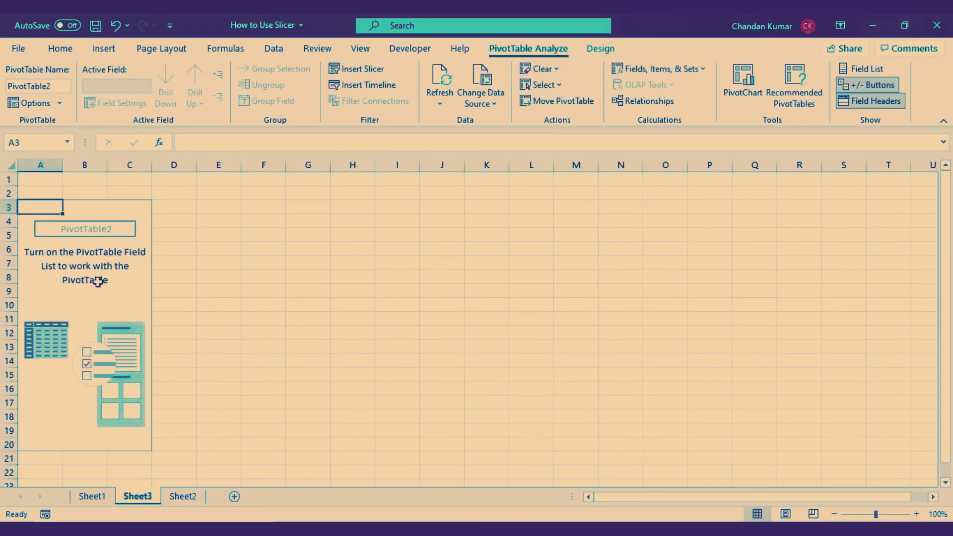
Step: Show the field list for the empty PivotTable on Sheet3
left_click(73, 206)
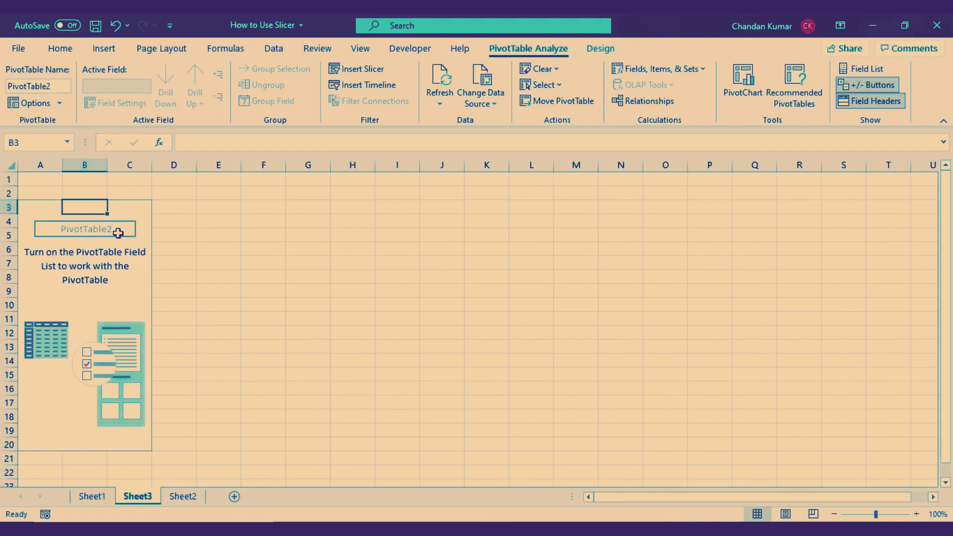
left_click(118, 234)
left_click(82, 300)
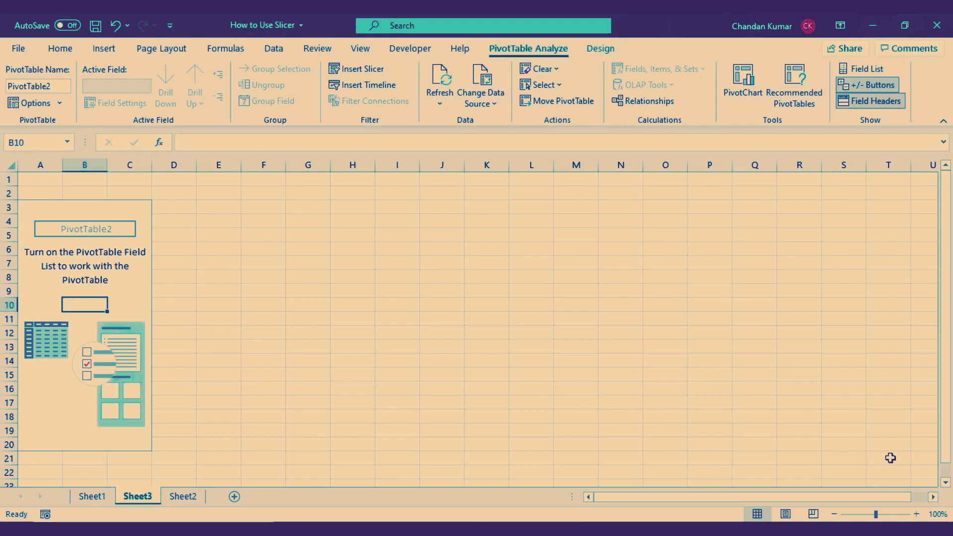
left_click(94, 231)
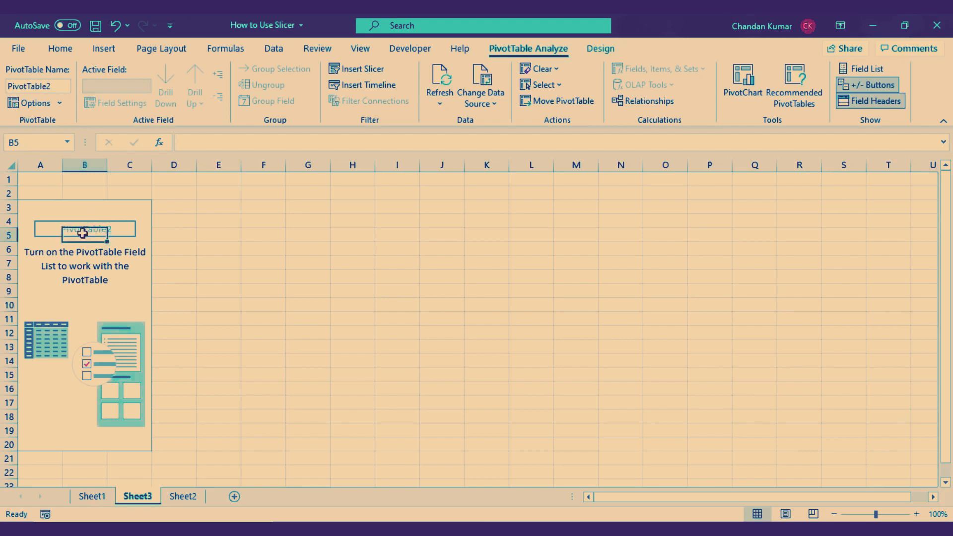
right_click(83, 235)
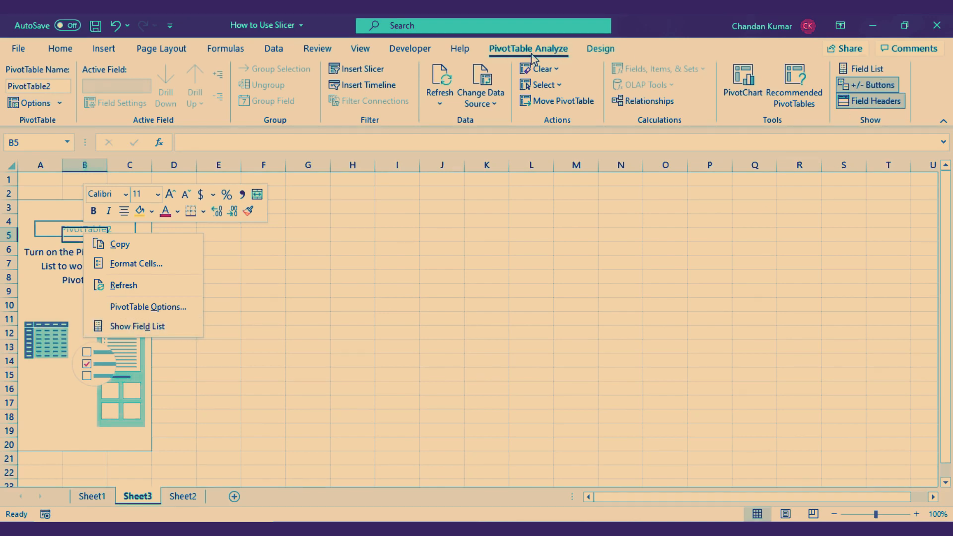
left_click(863, 73)
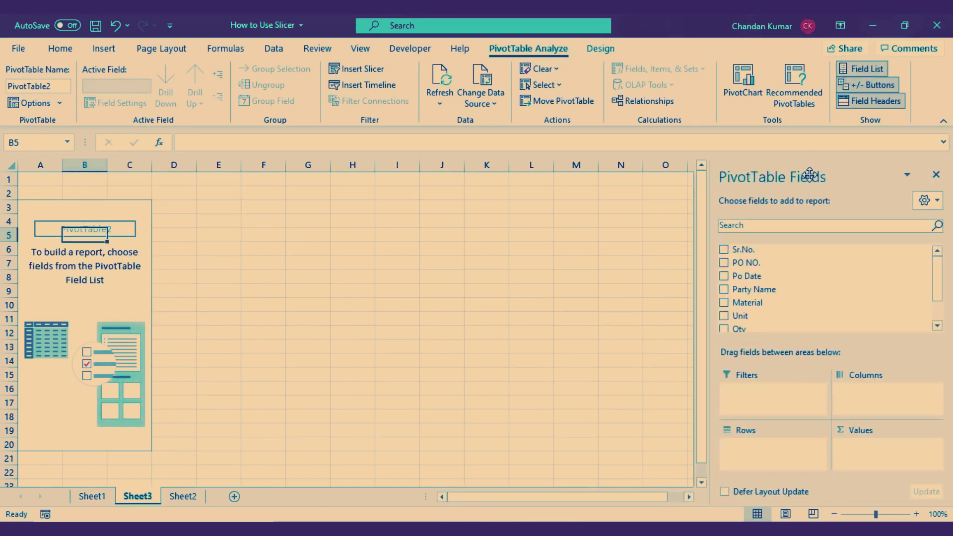
Step: Add Party Name as the rows and the sum of Qty as the values of the Sheet3 PivotTable
left_click(724, 291)
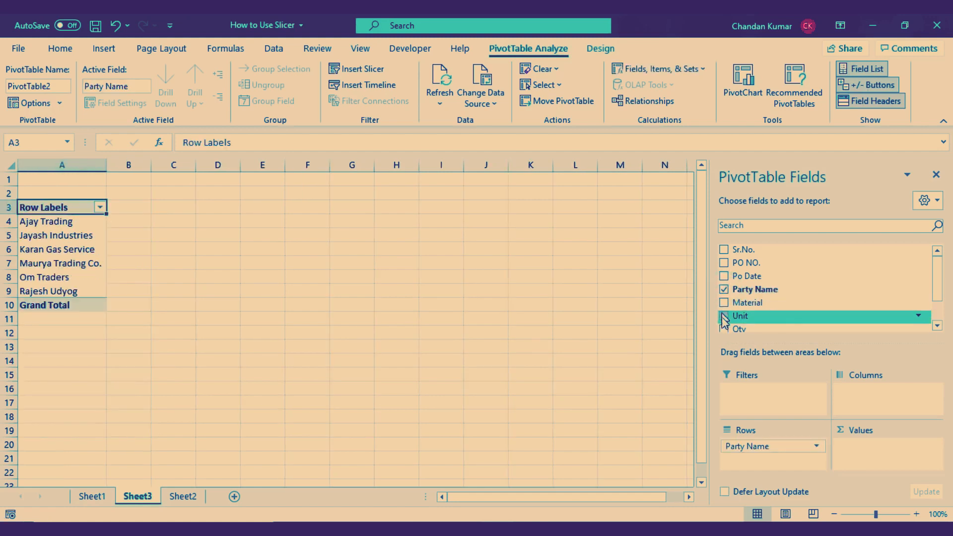
scroll(933, 289, "down", 1)
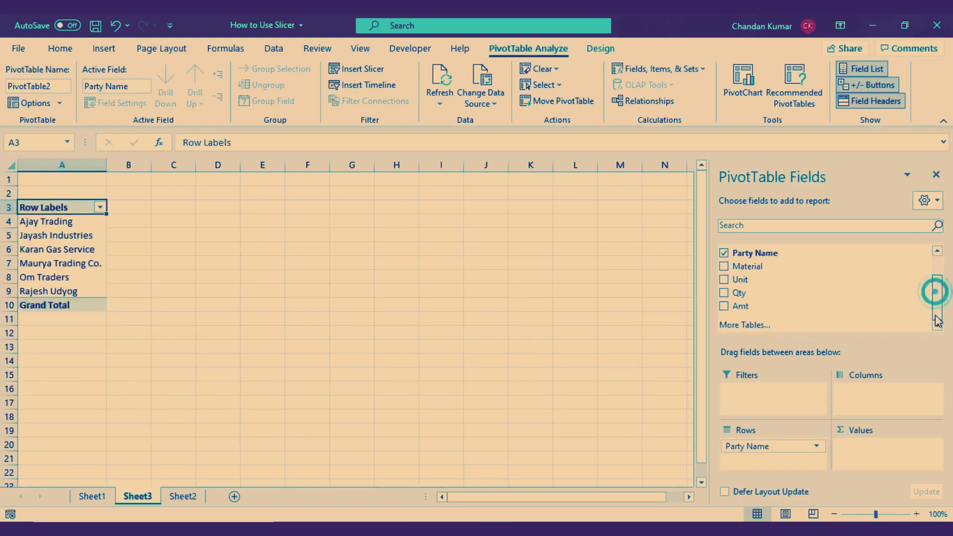
left_click(723, 293)
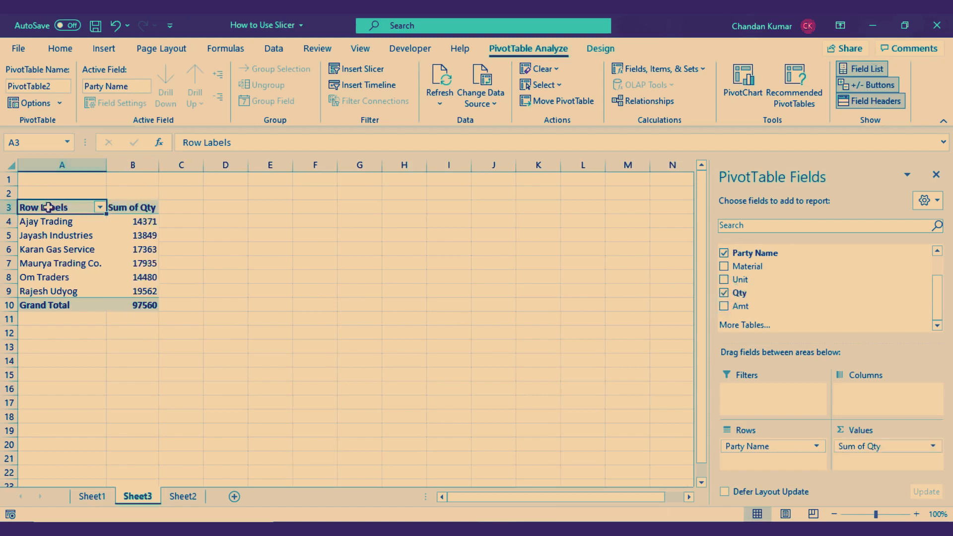
Step: Examine the PivotTable's header labels, party names and quantities, and compare them with the field list
left_click_drag(58, 220, 54, 297)
left_click_drag(124, 222, 67, 282)
left_click_drag(67, 222, 72, 297)
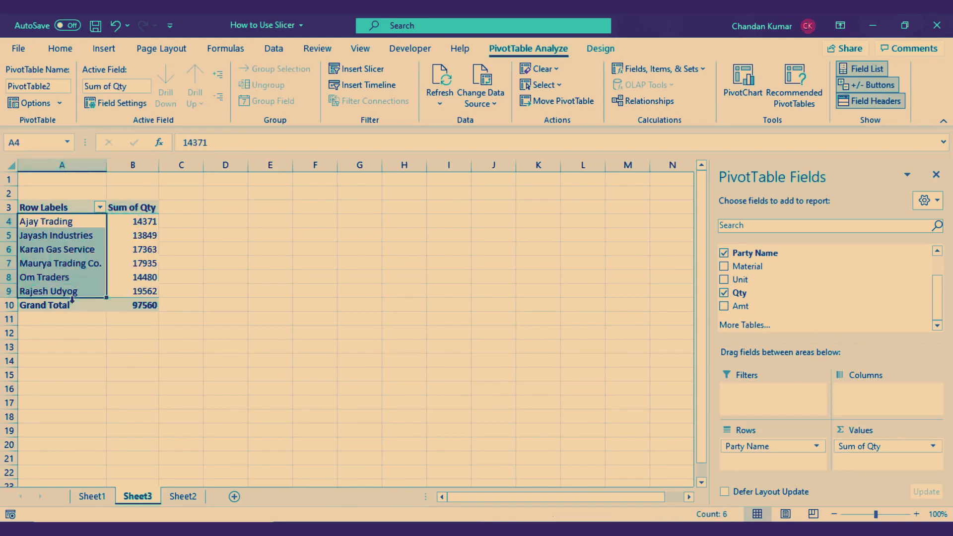
left_click(72, 237)
left_click(46, 213)
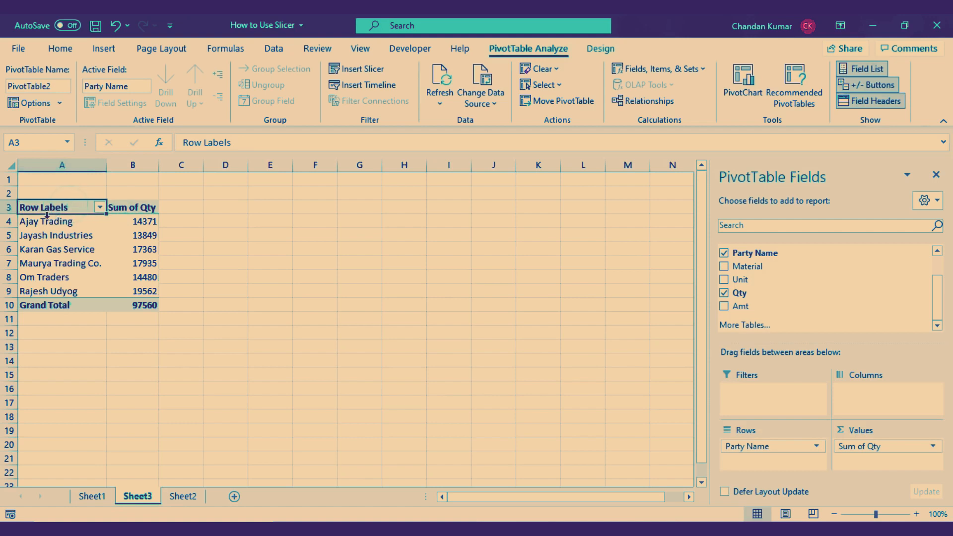
left_click(132, 209)
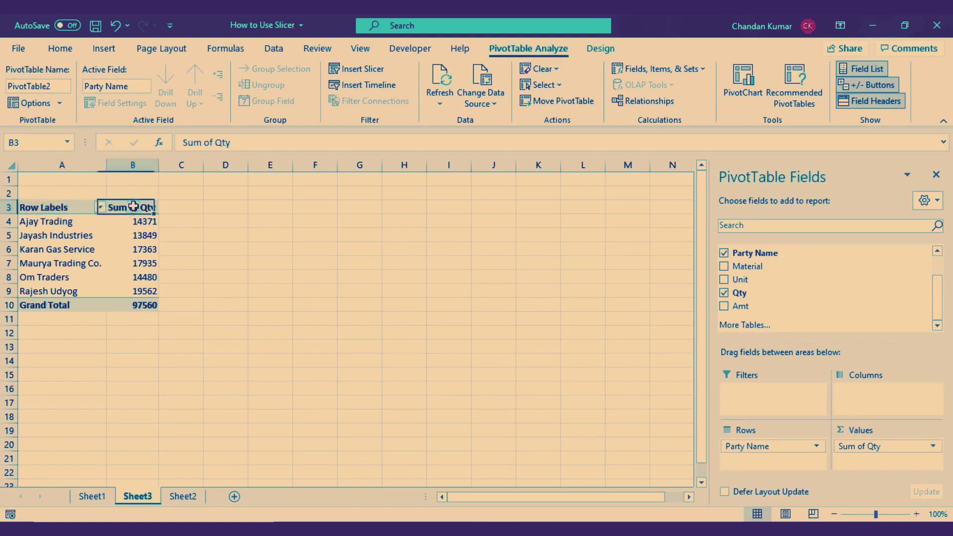
left_click(85, 239)
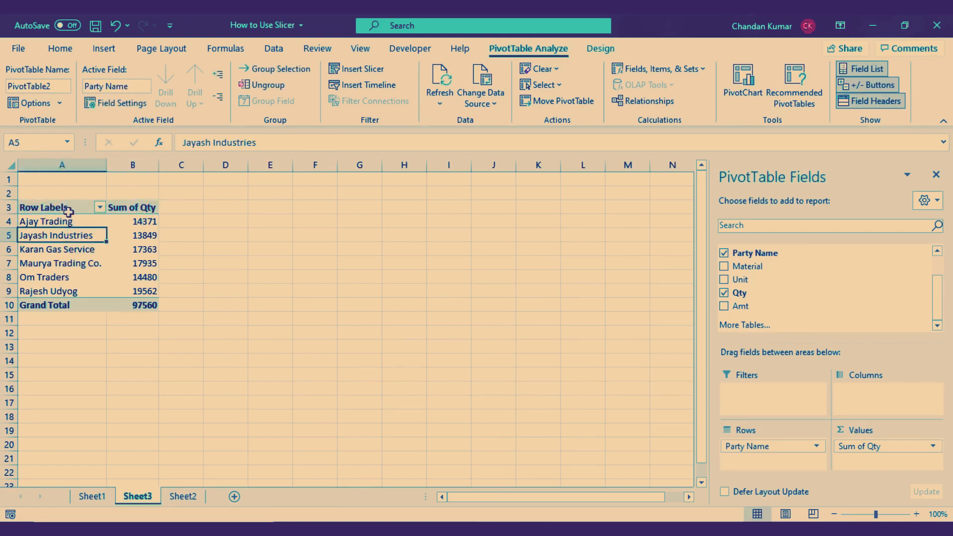
left_click(68, 212)
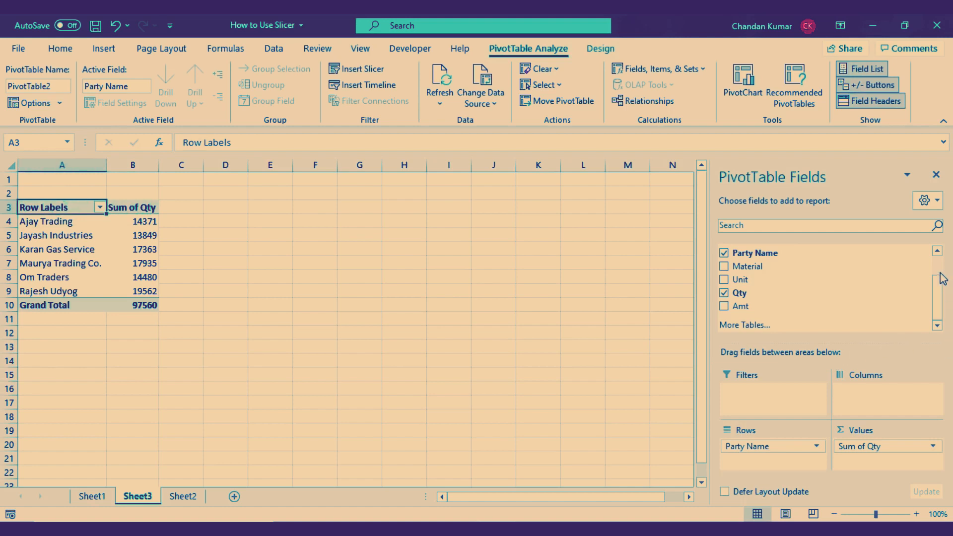
left_click(937, 251)
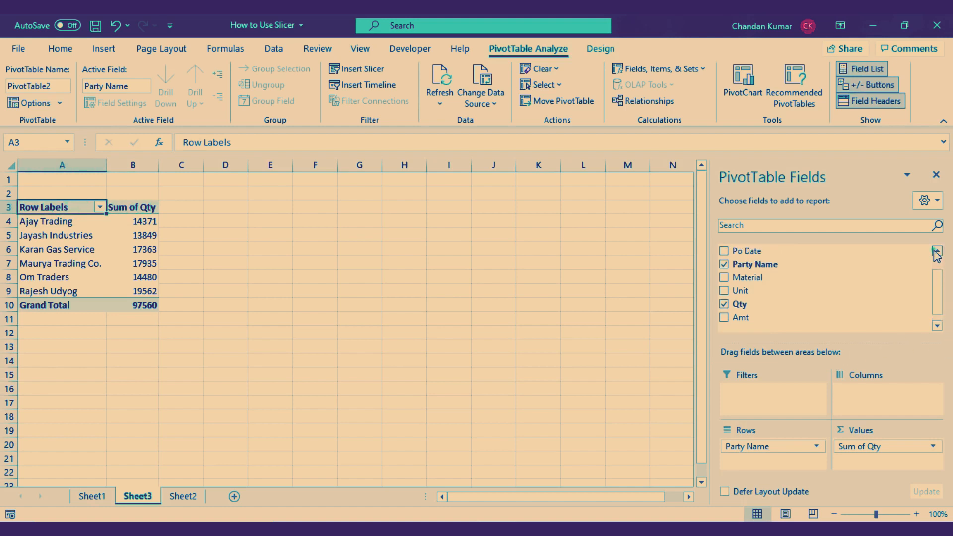
left_click(46, 203)
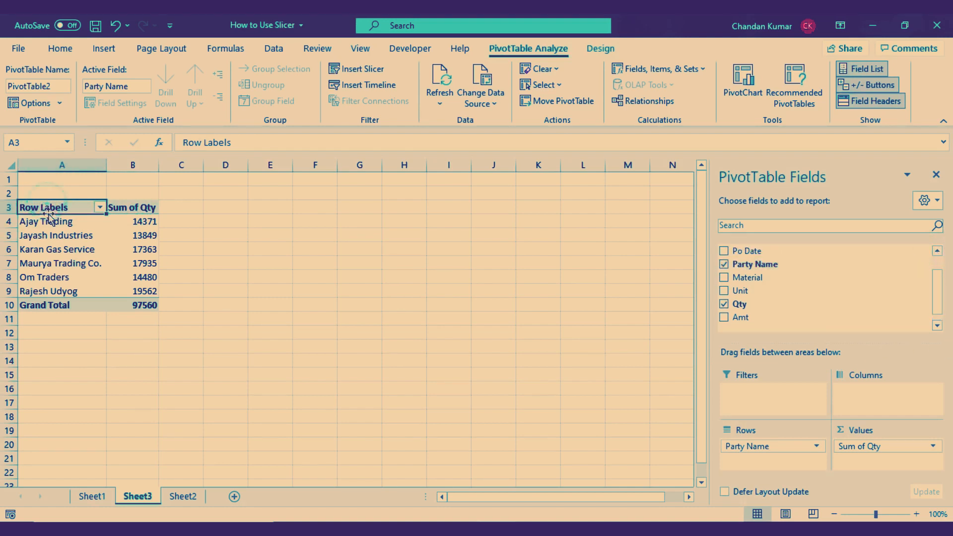
Step: Change the PivotTable's report layout to Tabular Form
left_click(61, 249)
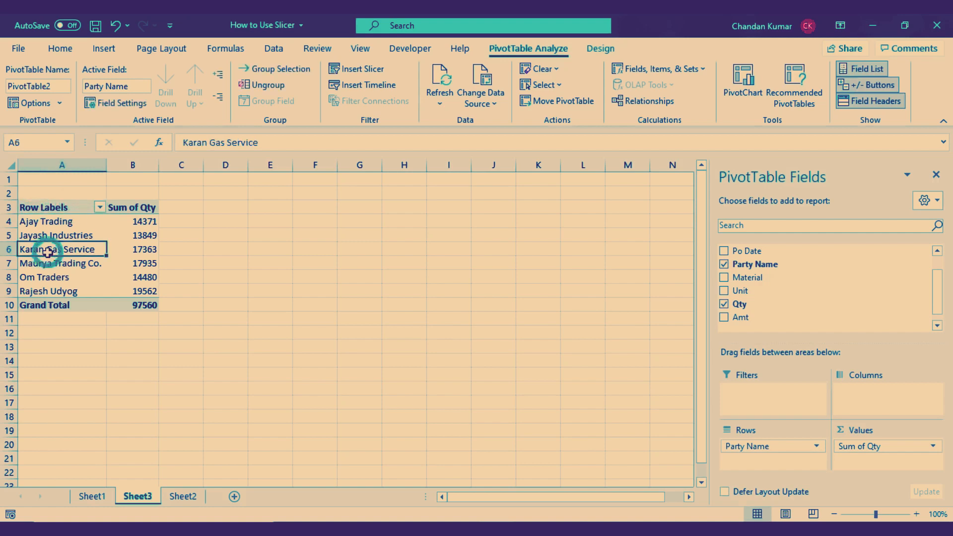
left_click(599, 49)
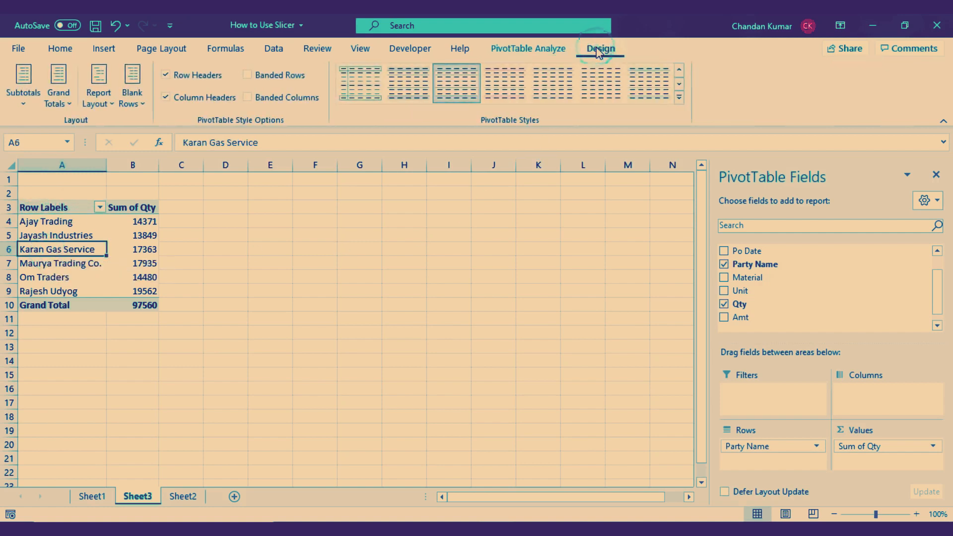
left_click(104, 84)
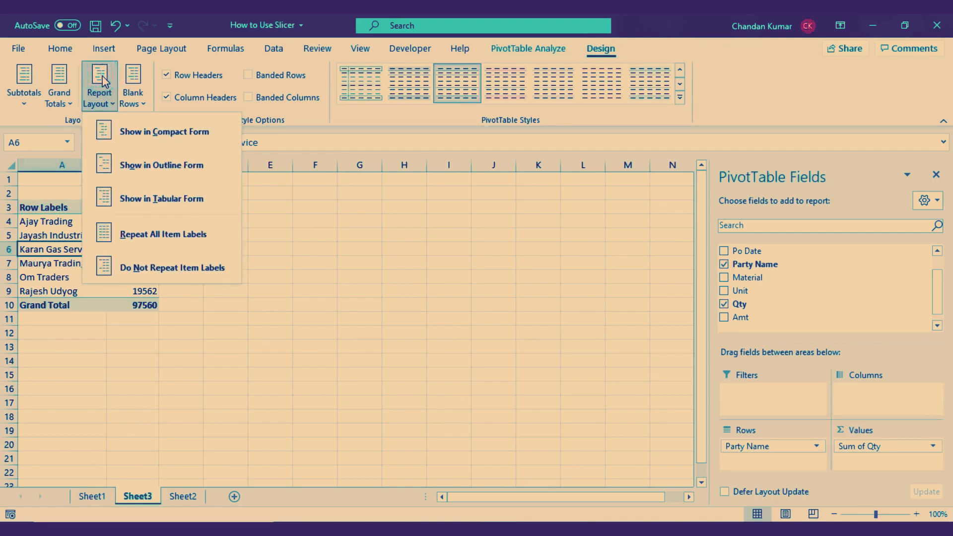
left_click(224, 200)
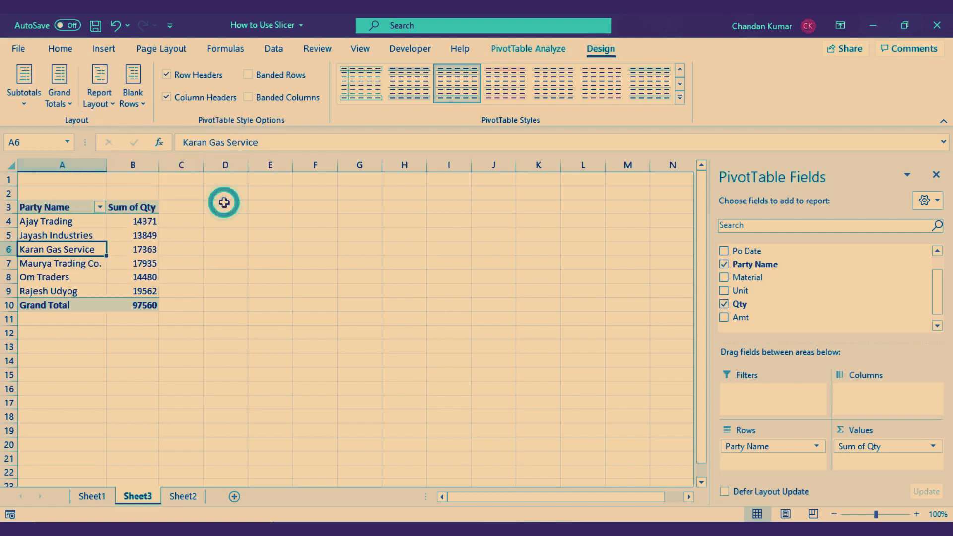
left_click(73, 208)
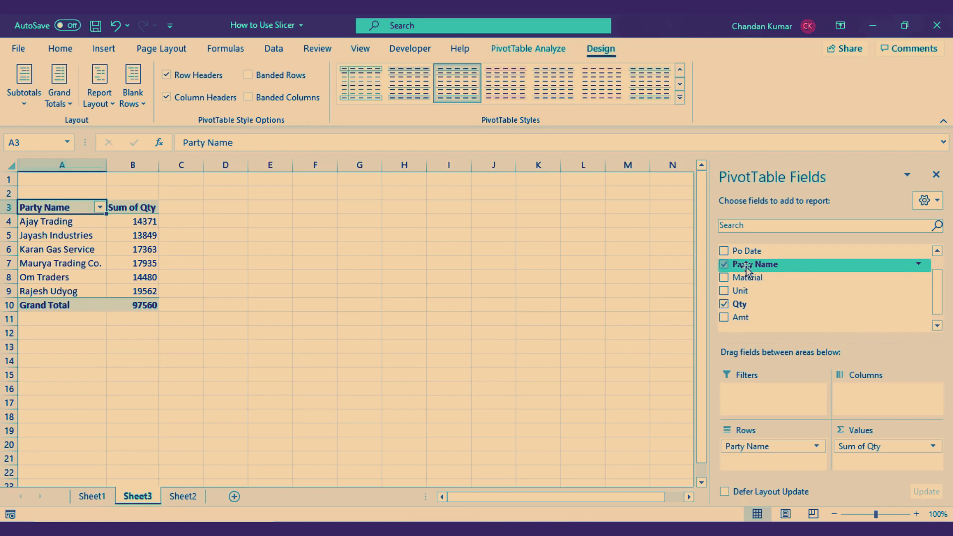
Step: Enlarge Sheet3 to 140% and review the party names and quantities in the PivotTable
left_click_drag(75, 207, 136, 289)
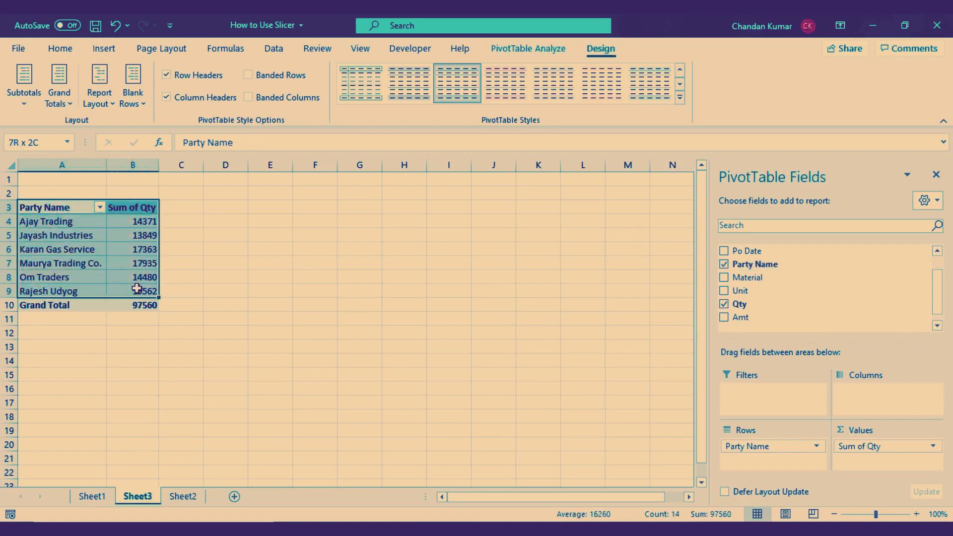
left_click(917, 514)
left_click(917, 515)
left_click(917, 514)
left_click(917, 515)
left_click(916, 514)
left_click(917, 515)
left_click(917, 515)
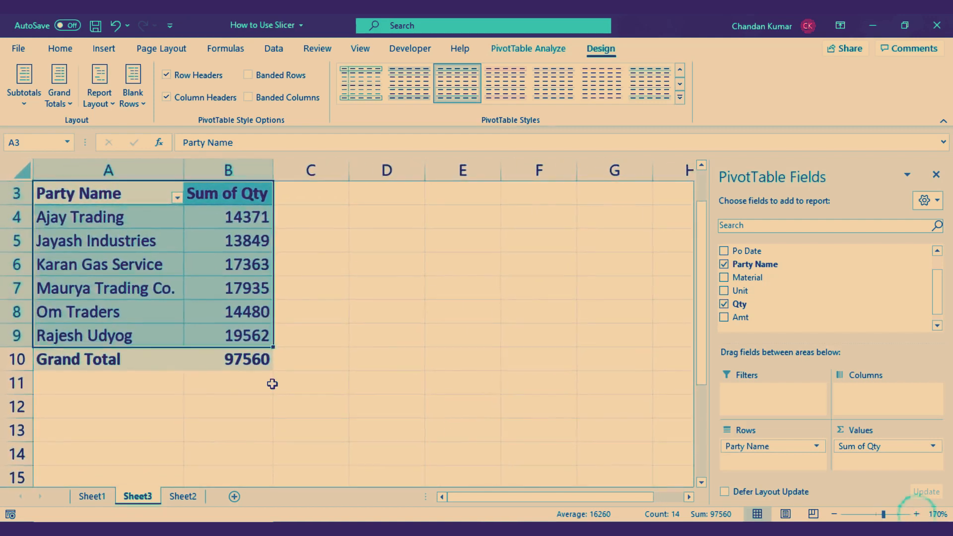
scroll(438, 368, "up", 1)
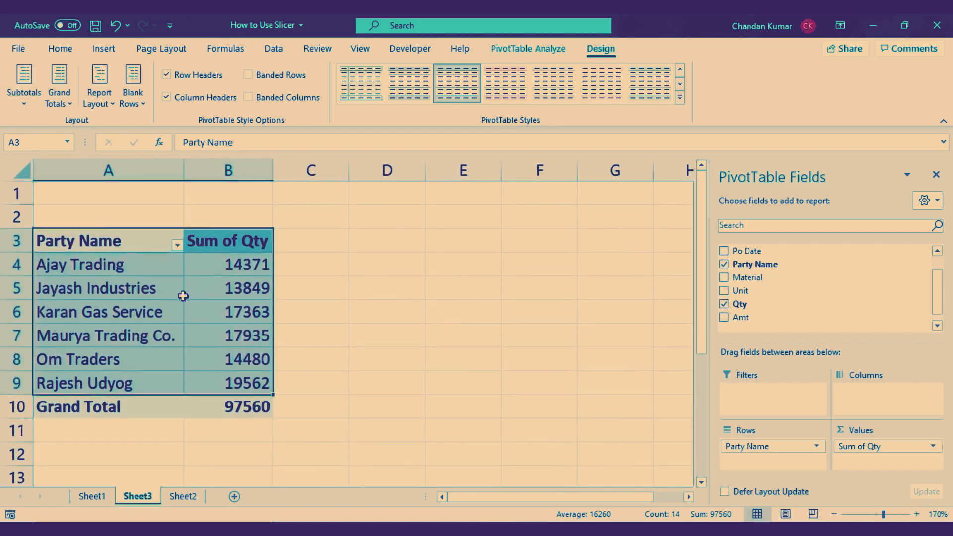
left_click(83, 232)
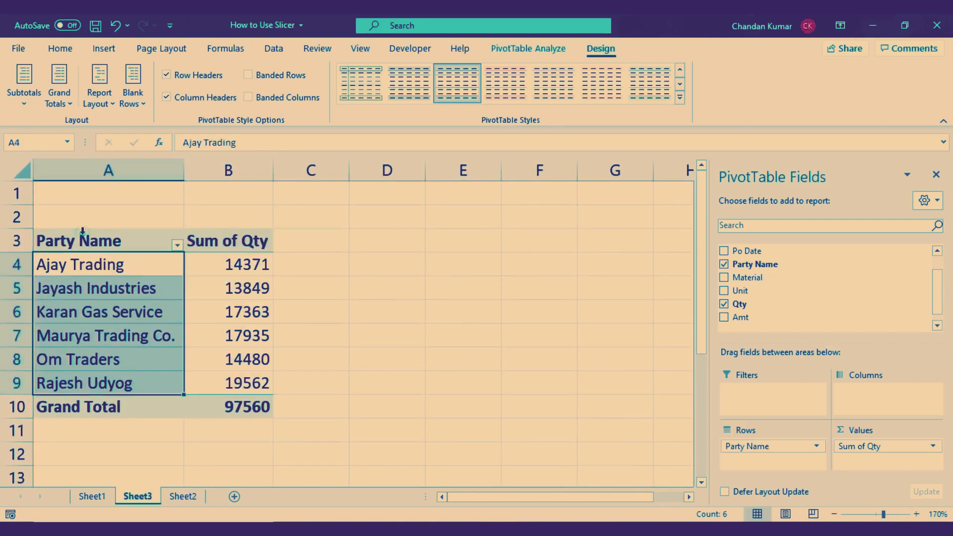
left_click(834, 515)
left_click(835, 515)
left_click(835, 516)
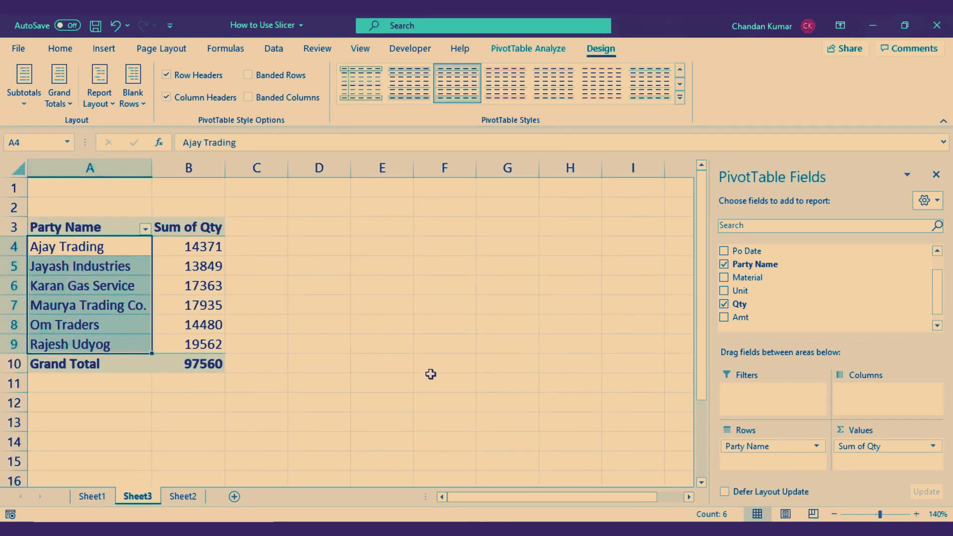
left_click(194, 266)
left_click(195, 305)
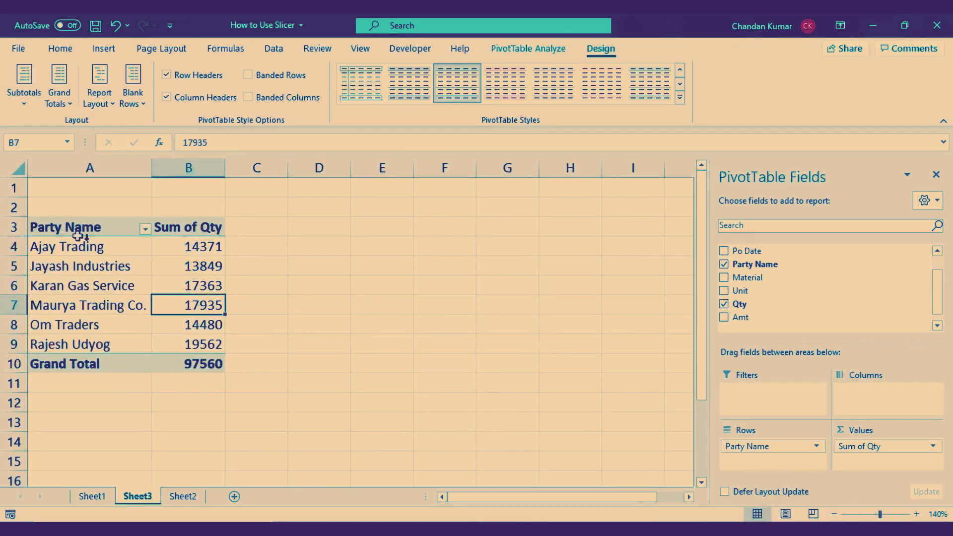
Step: Apply all borders to the whole PivotTable, including the header and Grand Total rows
left_click(103, 256)
key("ctrl+a")
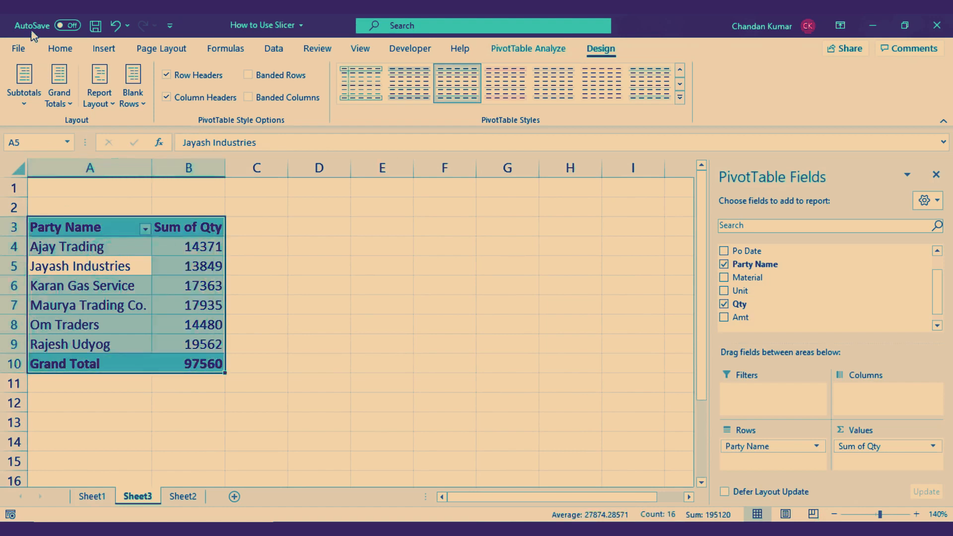
left_click(62, 47)
left_click(145, 98)
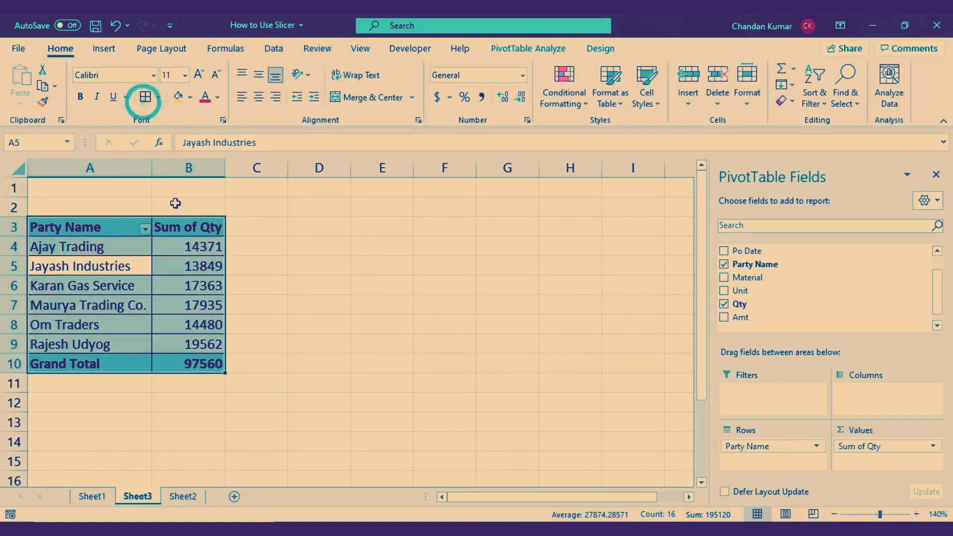
left_click(181, 266)
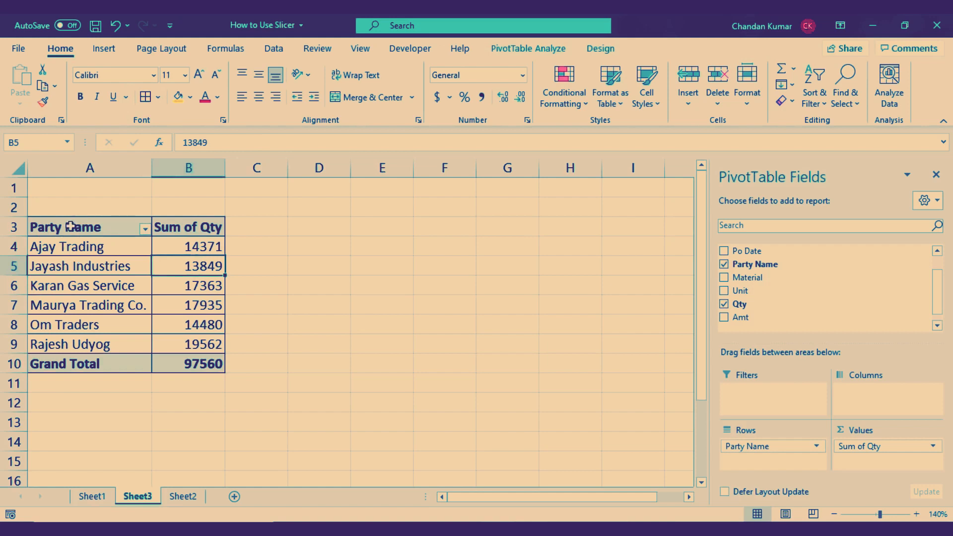
Step: Copy the whole bordered PivotTable (A3:B10) and paste the copy at cell D3 on Sheet3
left_click_drag(56, 226, 201, 364)
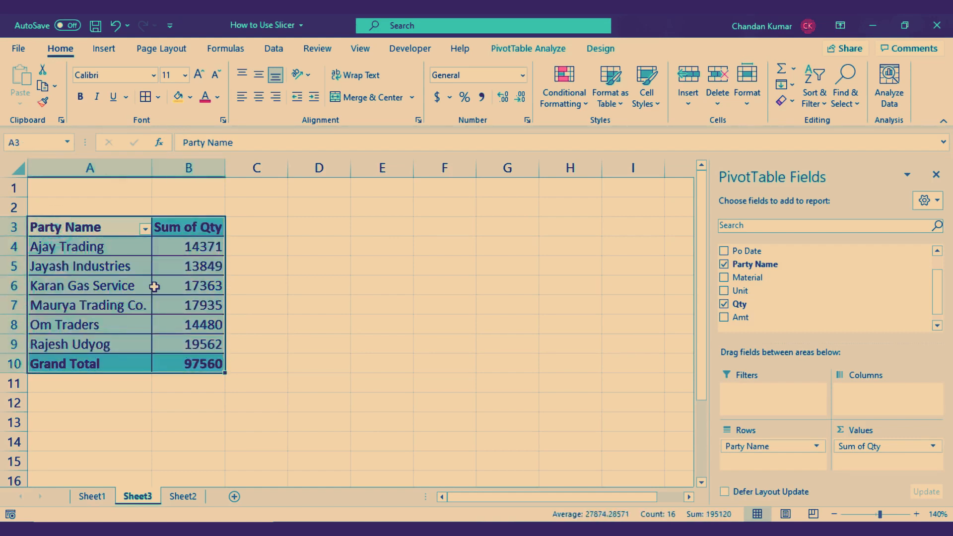
key("ctrl+c")
left_click(336, 223)
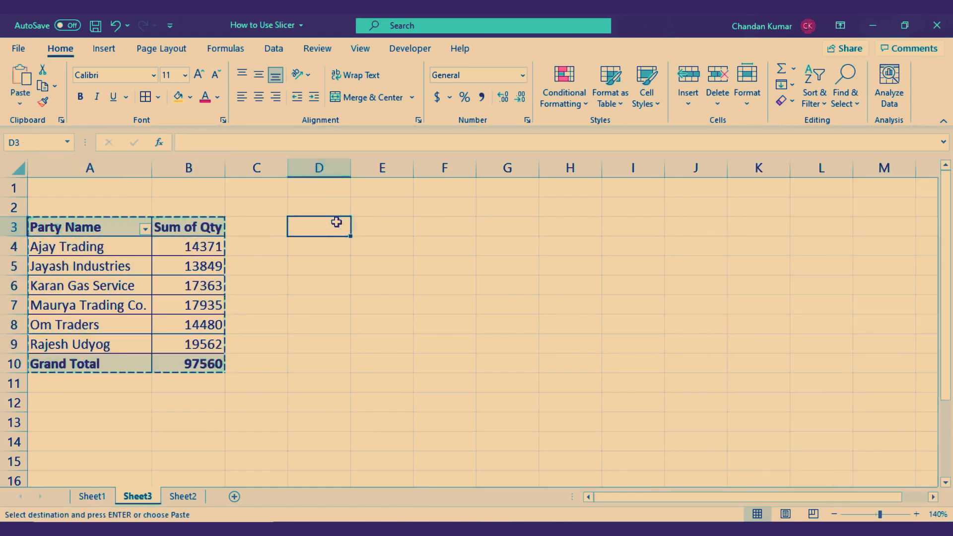
key("ctrl+v")
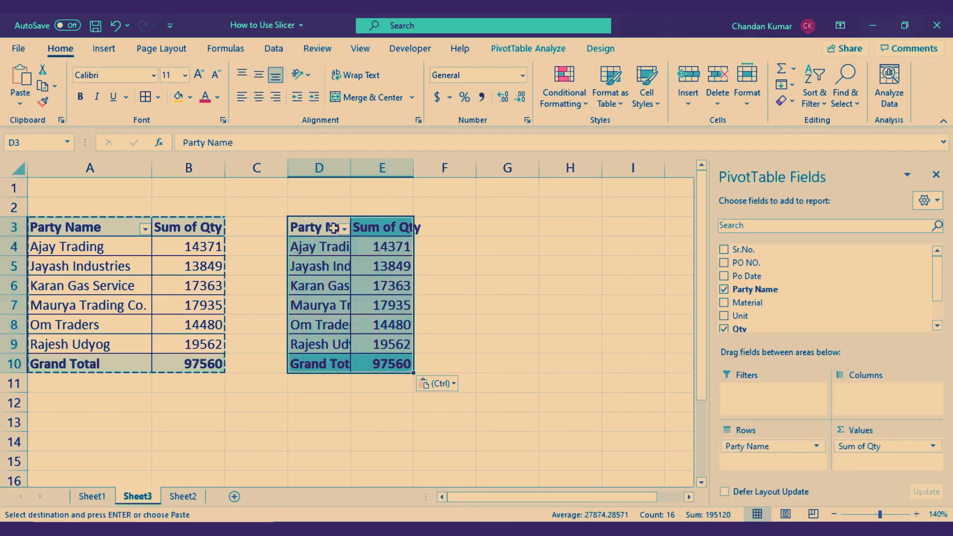
Step: Autofit columns D and E to the copied PivotTable's contents and select its first party name
double_click(351, 167)
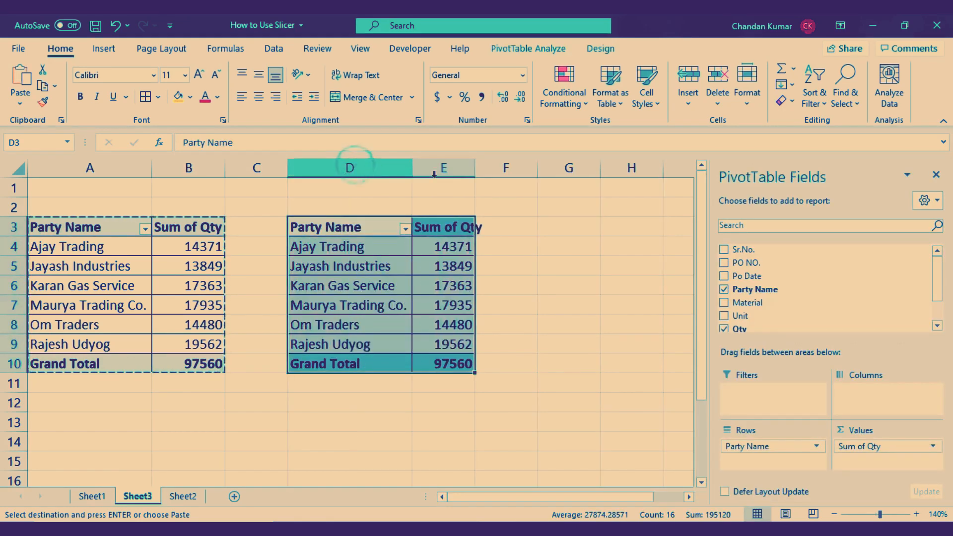
double_click(472, 167)
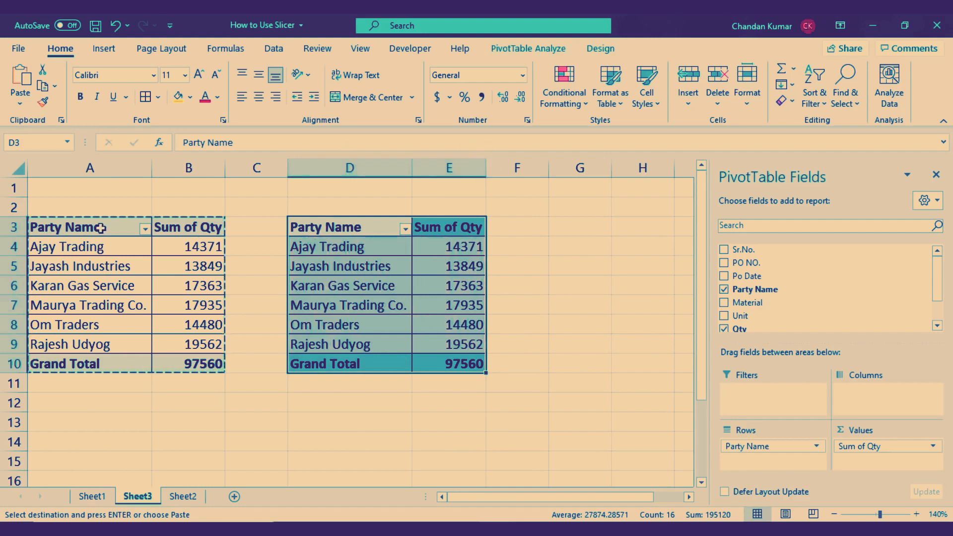
left_click(315, 250)
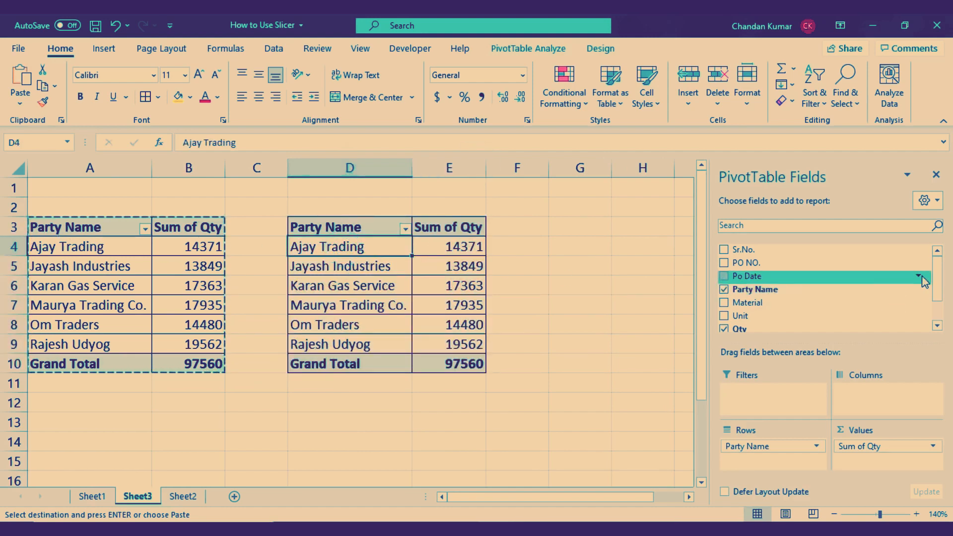
Step: Remove the Party Name and Qty fields from the copied PivotTable at D3
scroll(939, 278, "down", 2)
scroll(942, 263, "up", 2)
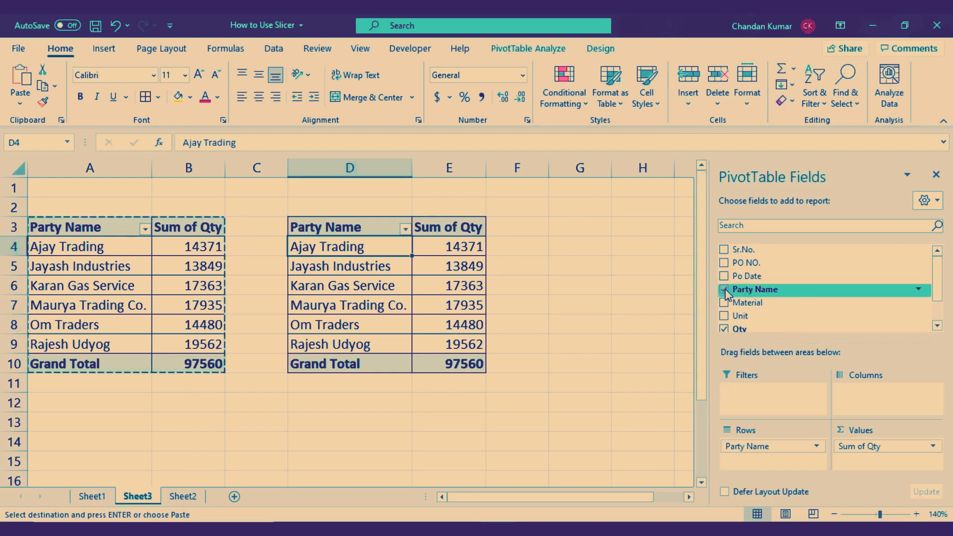
mouse_move(940, 276)
left_mouse_down()
mouse_move(940, 292)
mouse_move(944, 273)
left_mouse_up()
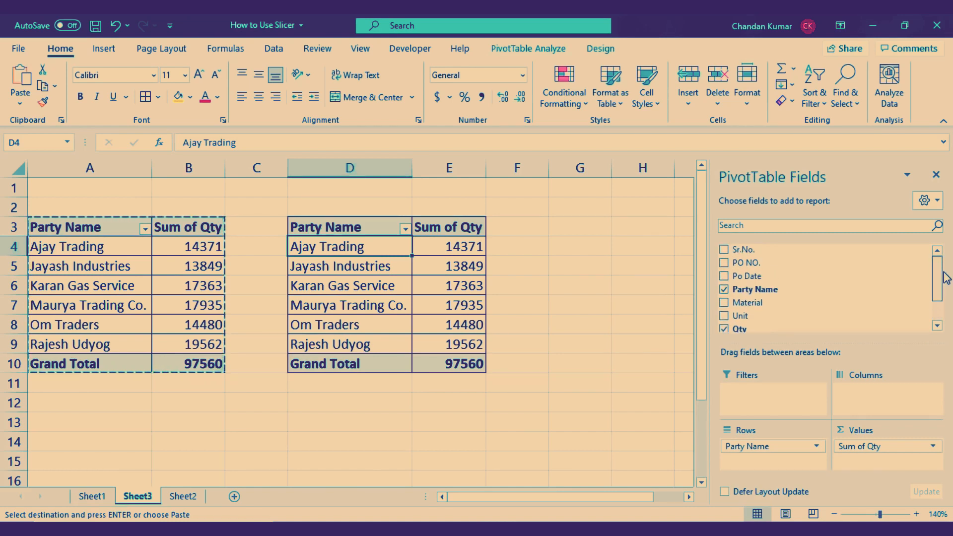
left_click(725, 290)
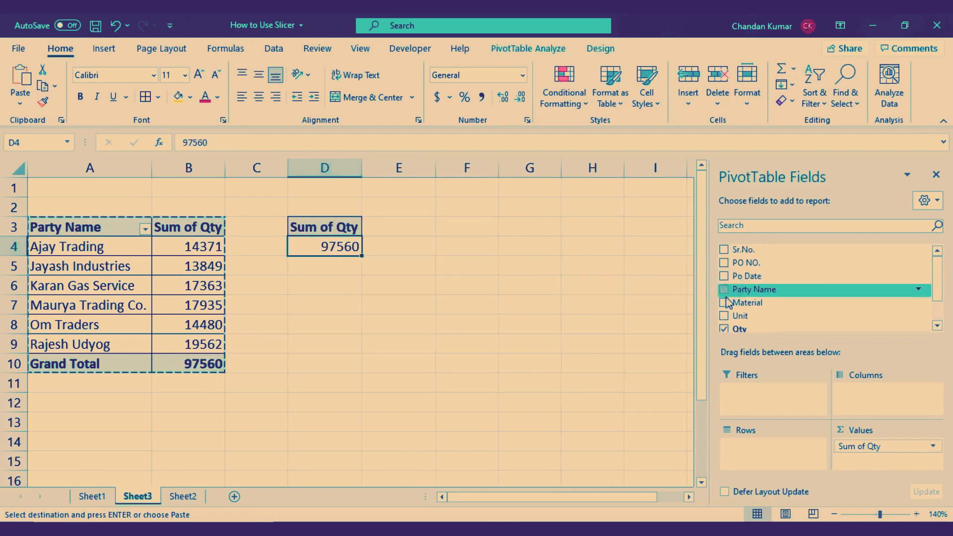
left_click(725, 329)
left_click_drag(937, 279, 947, 260)
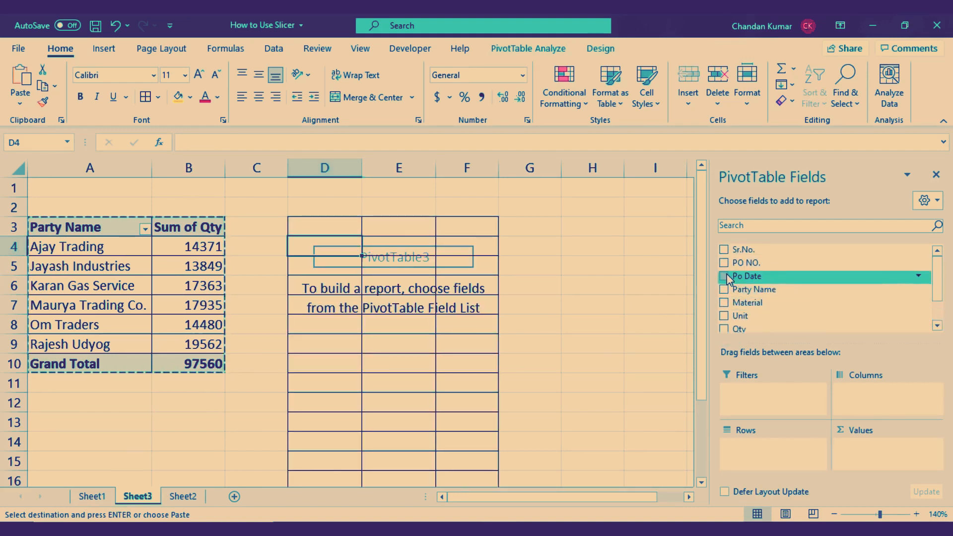
Step: Add Po Date and Amt to the copied PivotTable and remove its Quarters and Years fields, leaving amounts by month
left_click(725, 276)
scroll(938, 301, "down", 2)
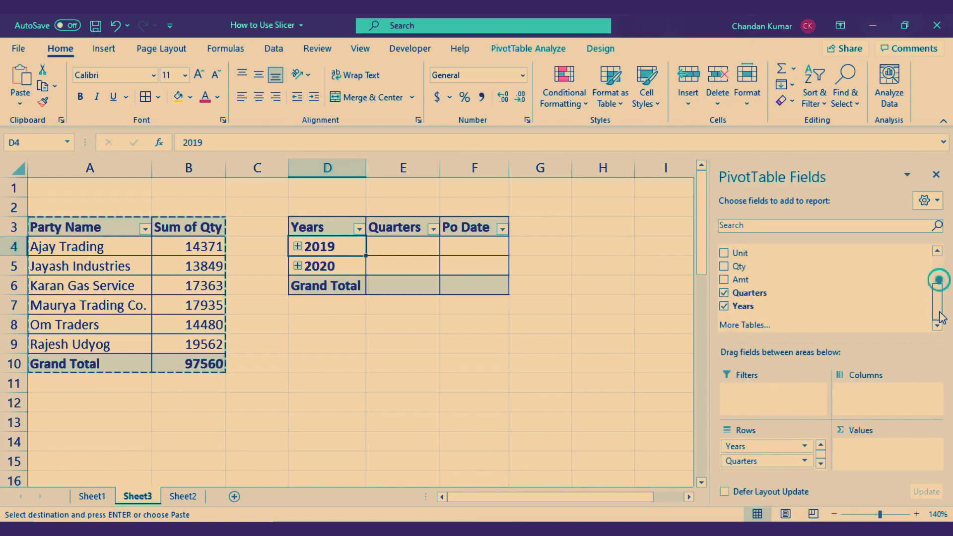
left_click(725, 281)
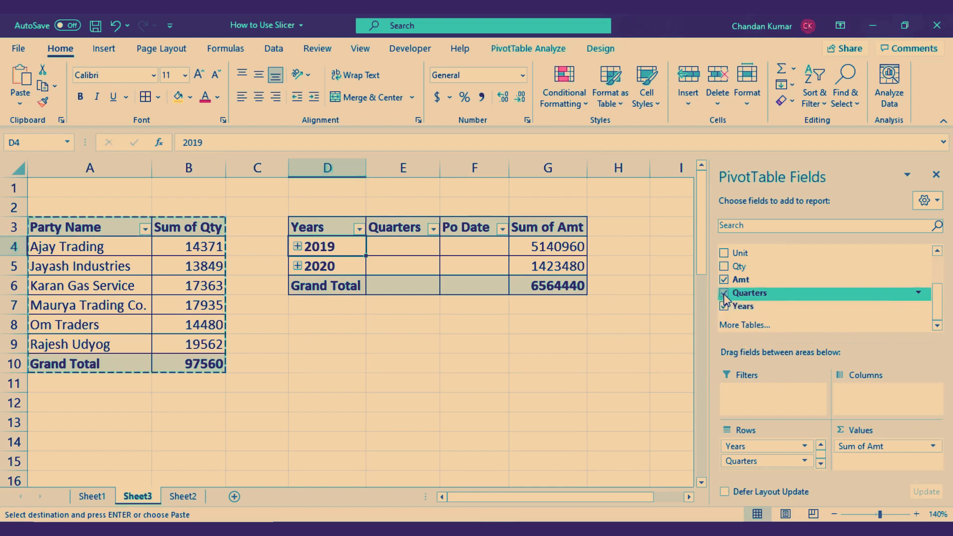
left_click(725, 294)
left_click(725, 306)
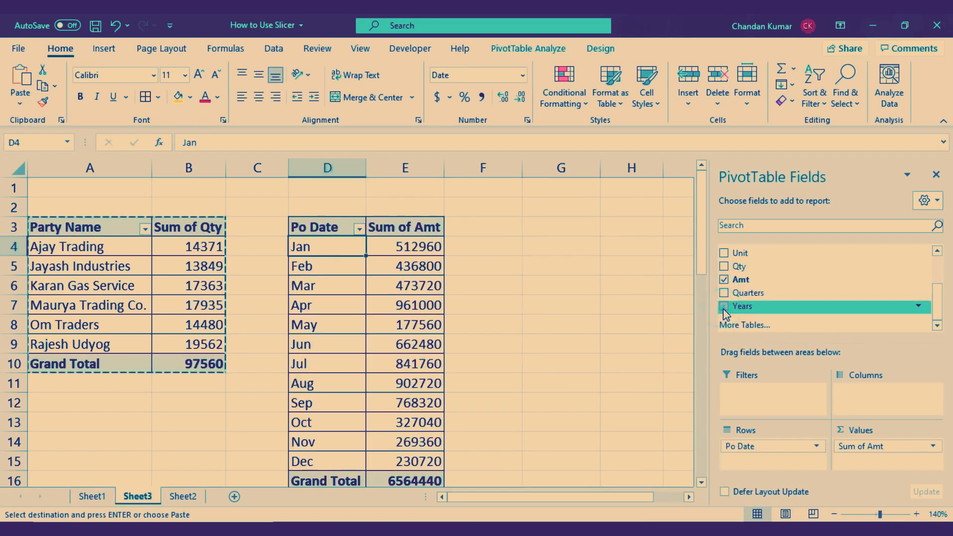
Step: Close the PivotTable field list and review the months and amounts in the second PivotTable
left_click(400, 266)
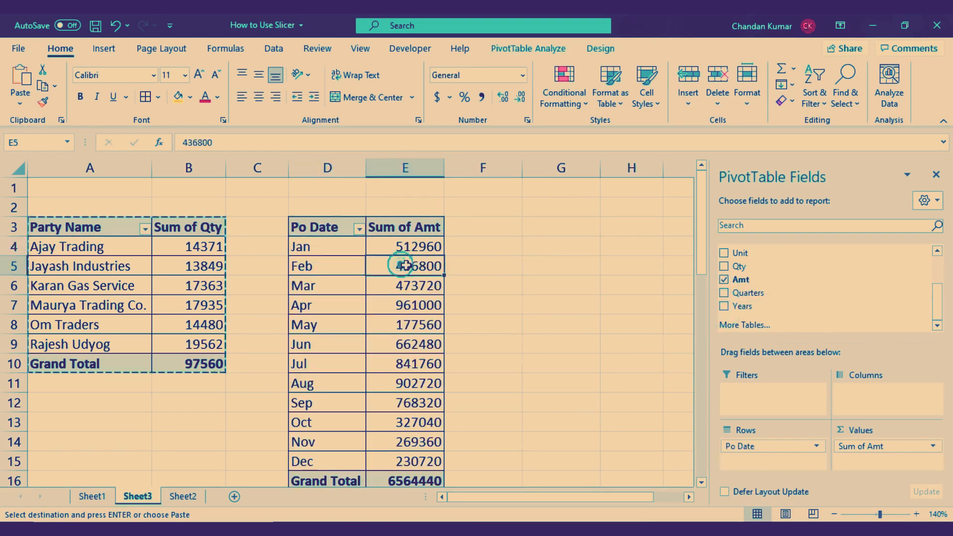
left_click(937, 174)
left_click(319, 247)
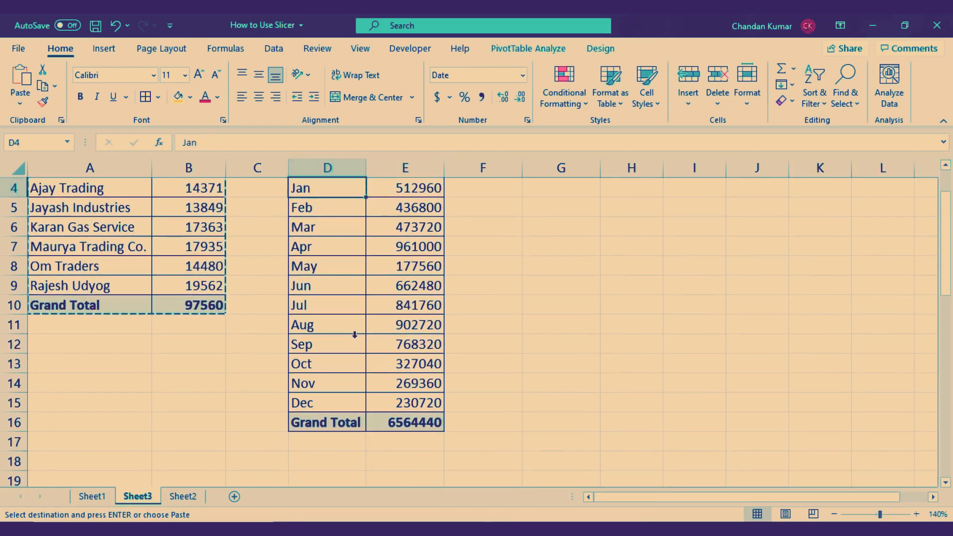
left_click_drag(392, 247, 392, 459)
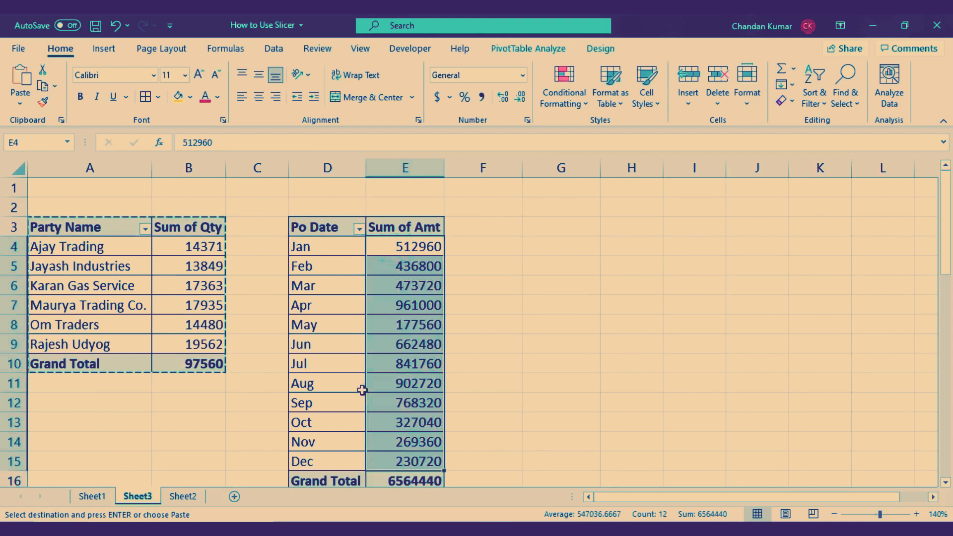
left_click(336, 265)
Step: Insert a Party Name slicer for the Po Date PivotTable
left_click(334, 230)
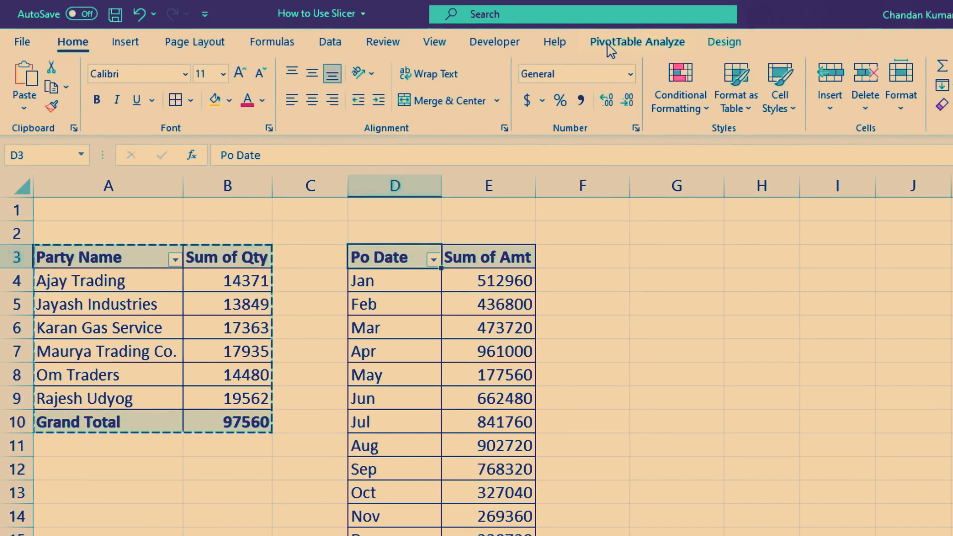
left_click(634, 49)
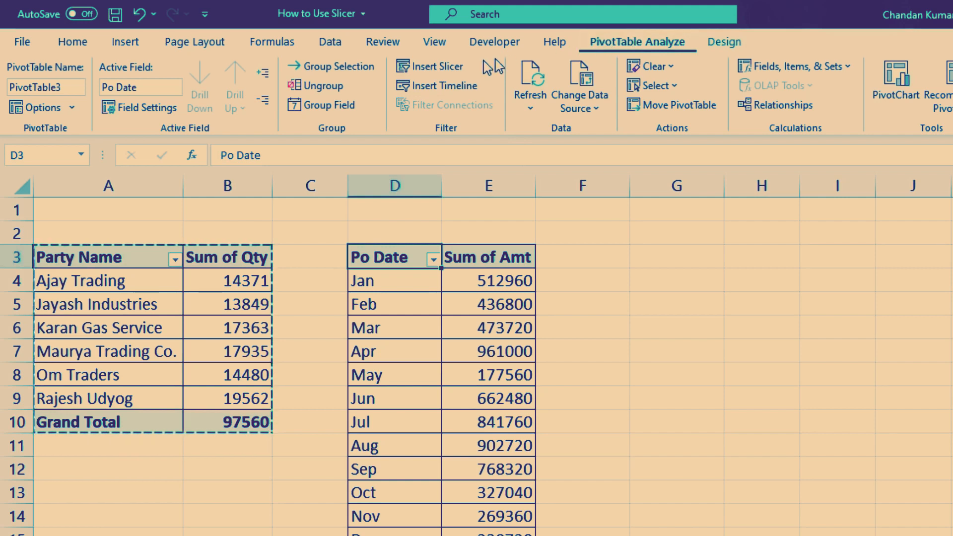
left_click(117, 47)
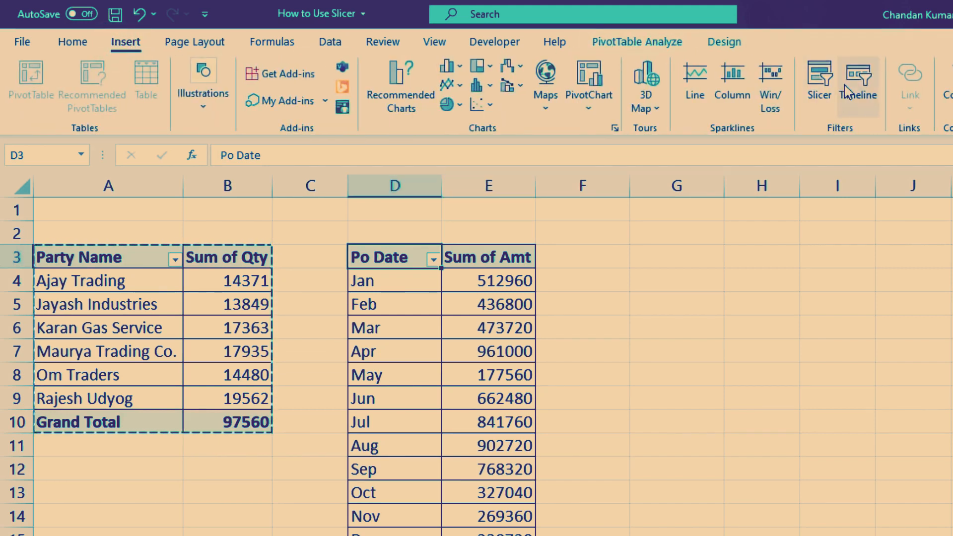
left_click(821, 79)
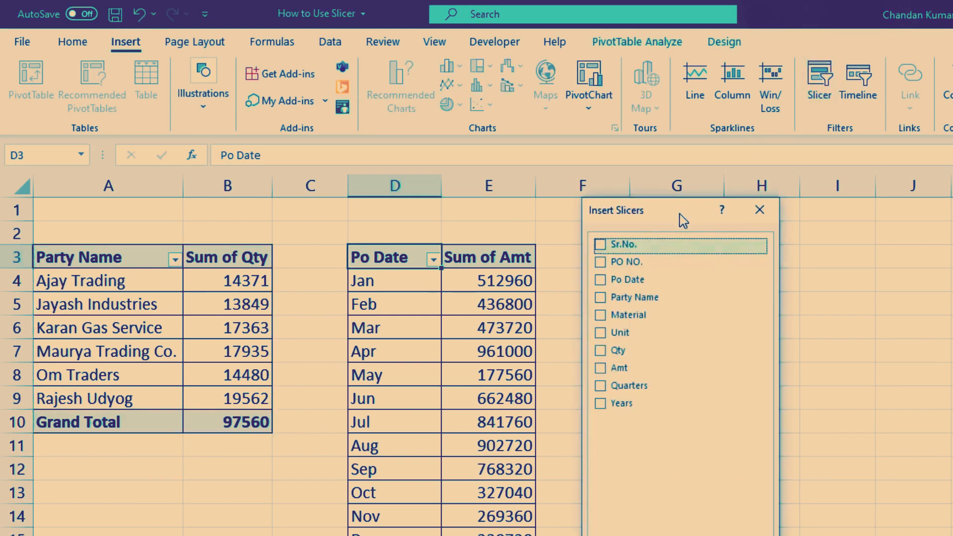
left_click(654, 214)
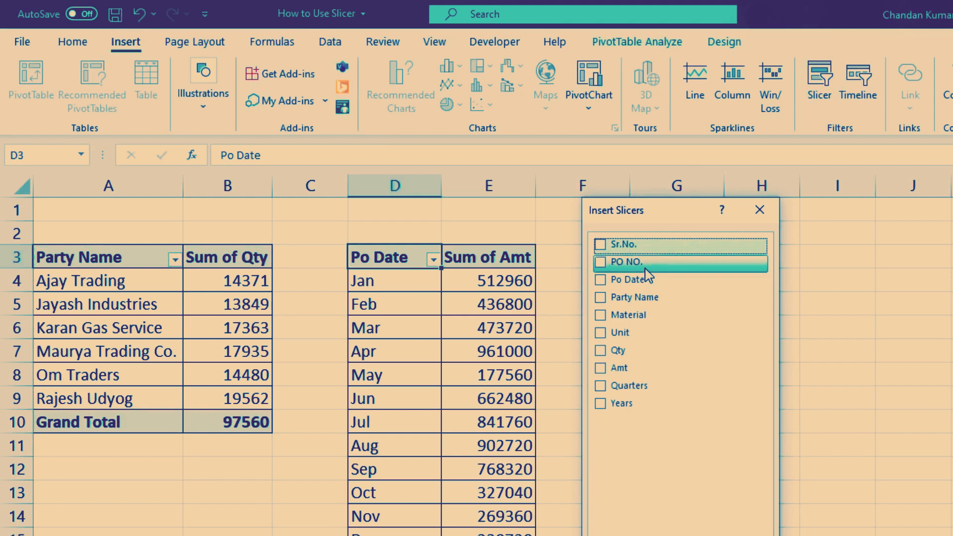
left_click(601, 299)
key("Return")
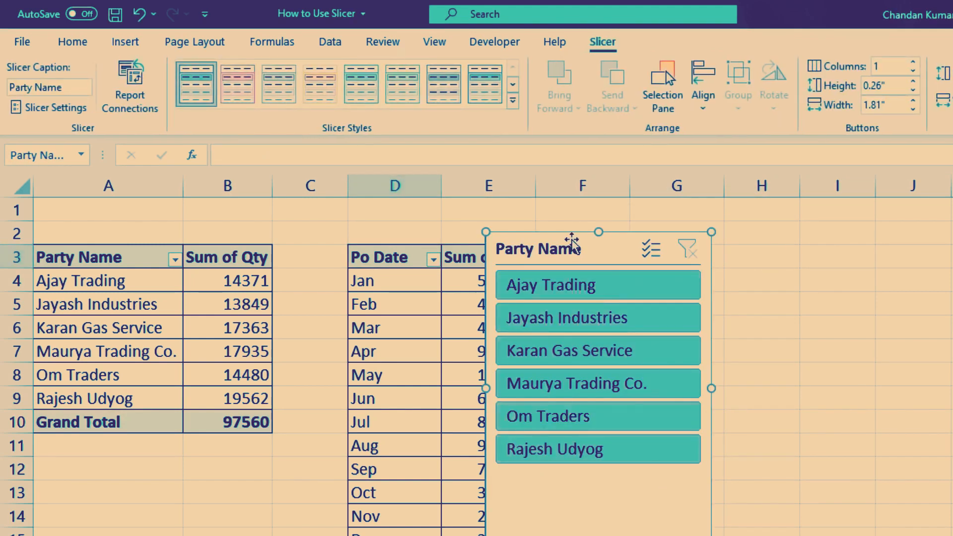
Step: Move the Party Name slicer clear of the Po Date PivotTable, beside column F, and narrow it to 1.8" wide
left_click_drag(608, 255, 724, 236)
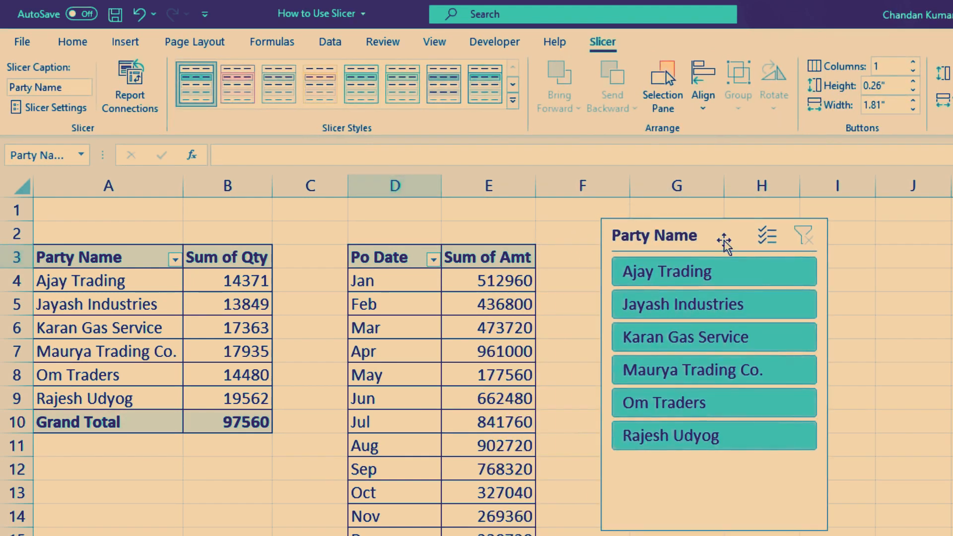
left_click(827, 375)
left_click_drag(826, 376, 804, 376)
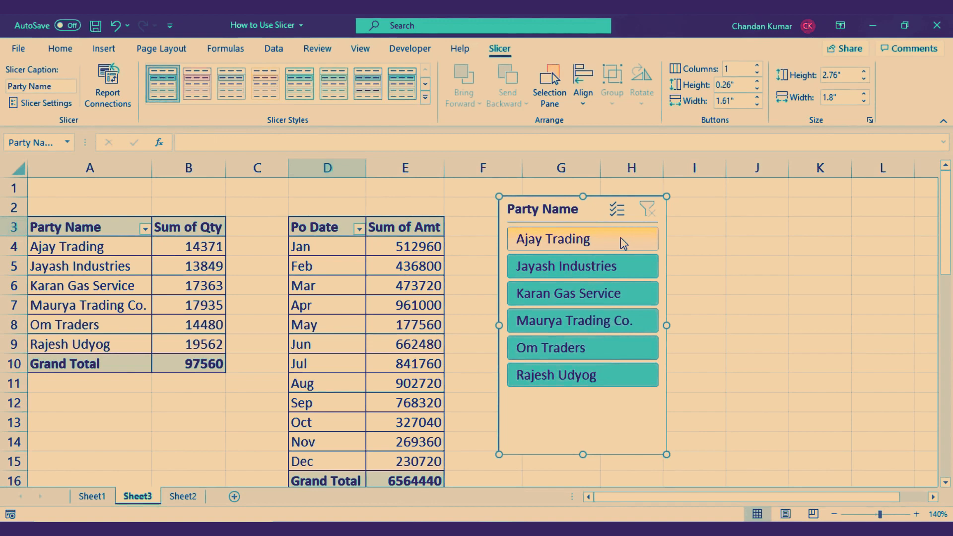
Step: Filter the monthly amounts by each party in turn with the slicer, finishing on Karan Gas Service
left_click(624, 244)
left_click(588, 270)
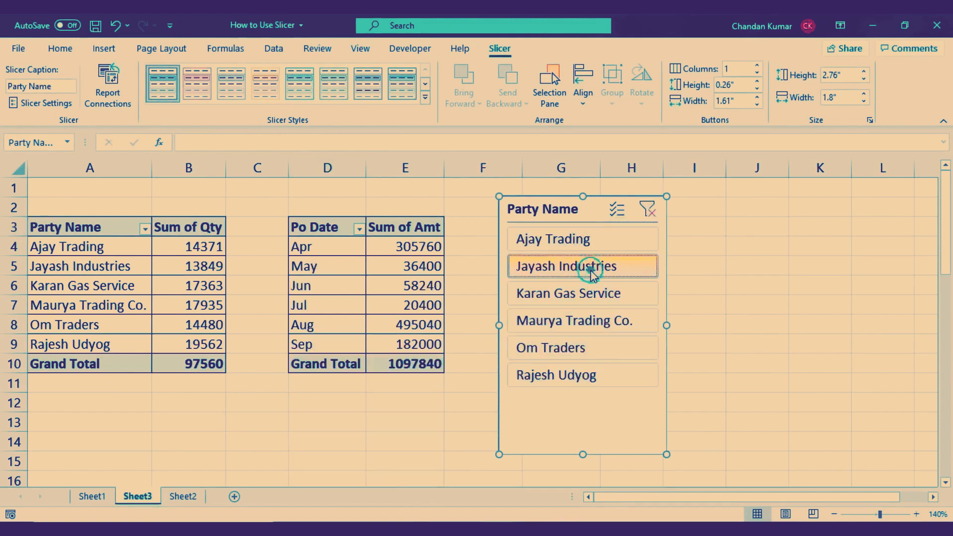
left_click(571, 297)
left_click(570, 320)
left_click(564, 347)
left_click(566, 375)
left_click(563, 346)
left_click(578, 320)
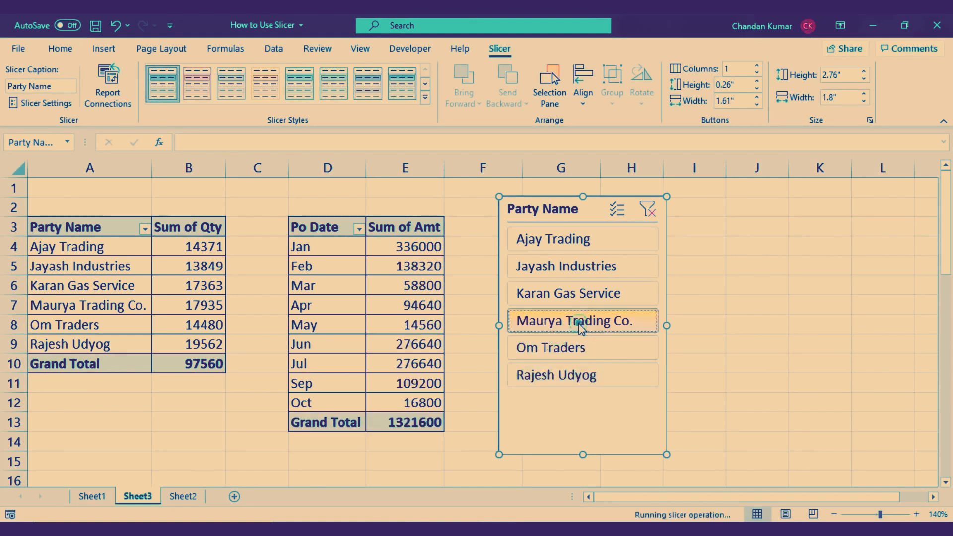
left_click(583, 296)
left_click(572, 268)
left_click(574, 241)
left_click(567, 266)
left_click(569, 299)
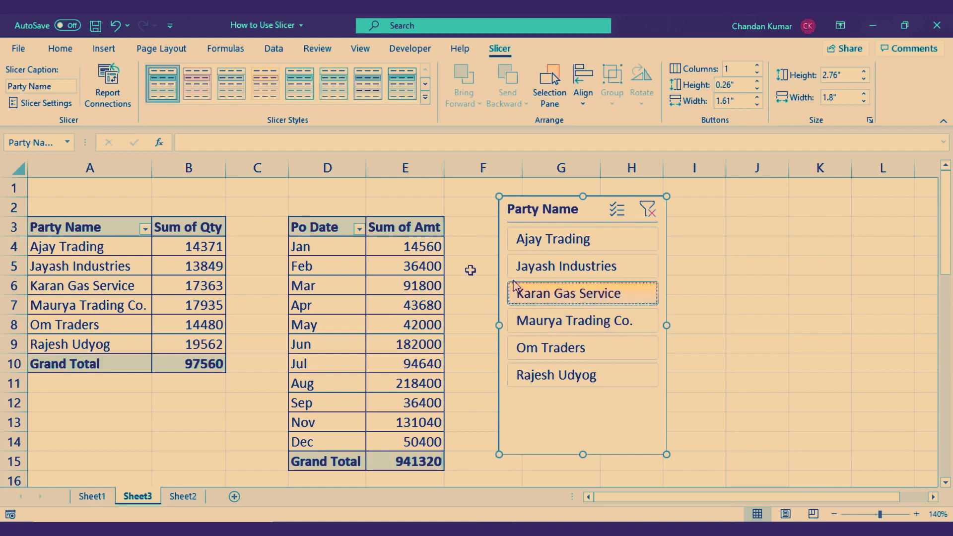
Step: Examine Karan Gas Service's monthly amounts and Grand Total in the Po Date PivotTable
left_click(403, 248)
left_click_drag(385, 249, 386, 441)
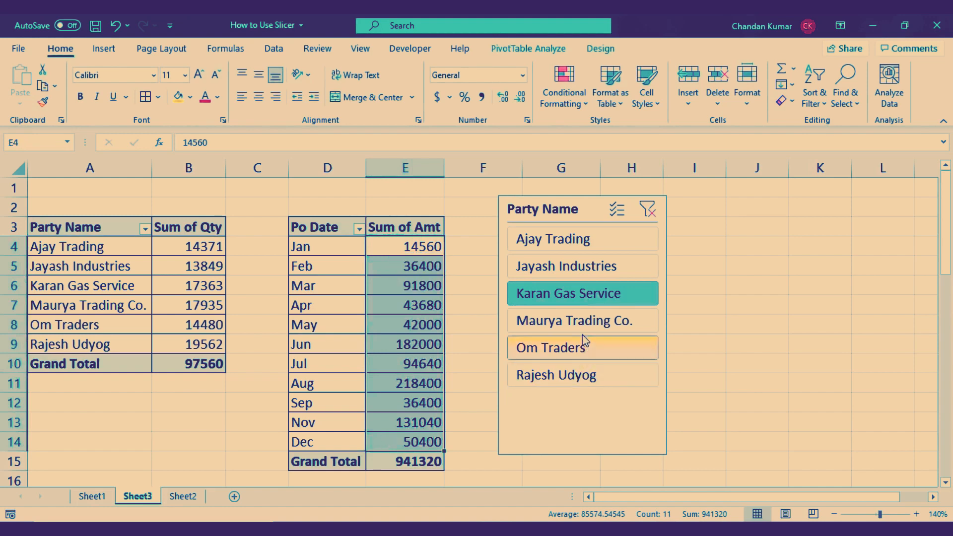
left_click(409, 458)
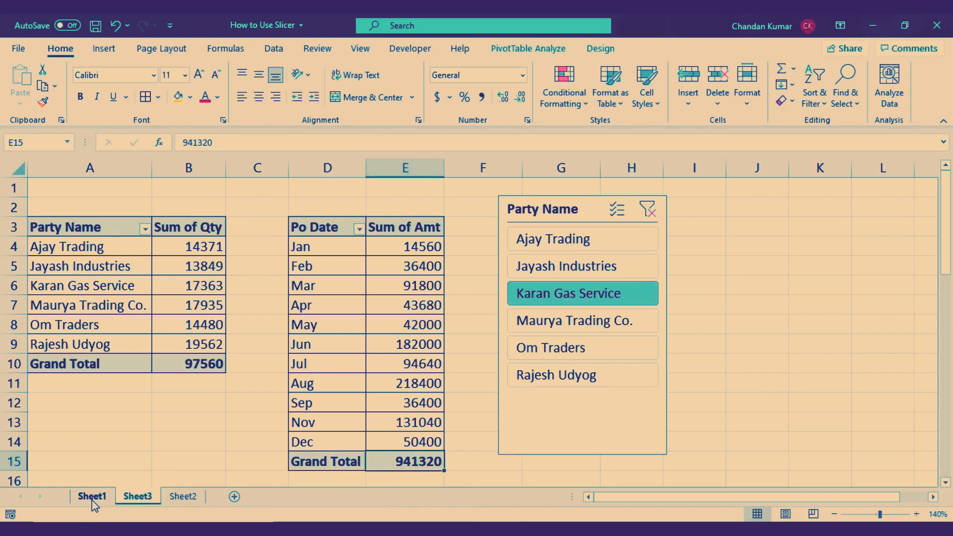
Step: On Sheet2, filter the purchase order table to Karan Gas Service and select its Amt total for comparison
left_click(183, 502)
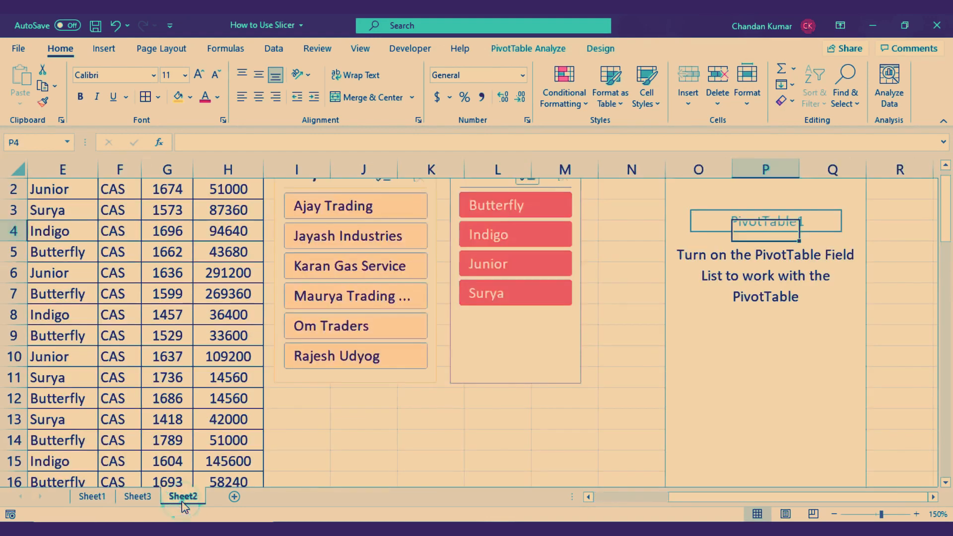
left_click(199, 335)
left_click_drag(687, 497, 681, 497)
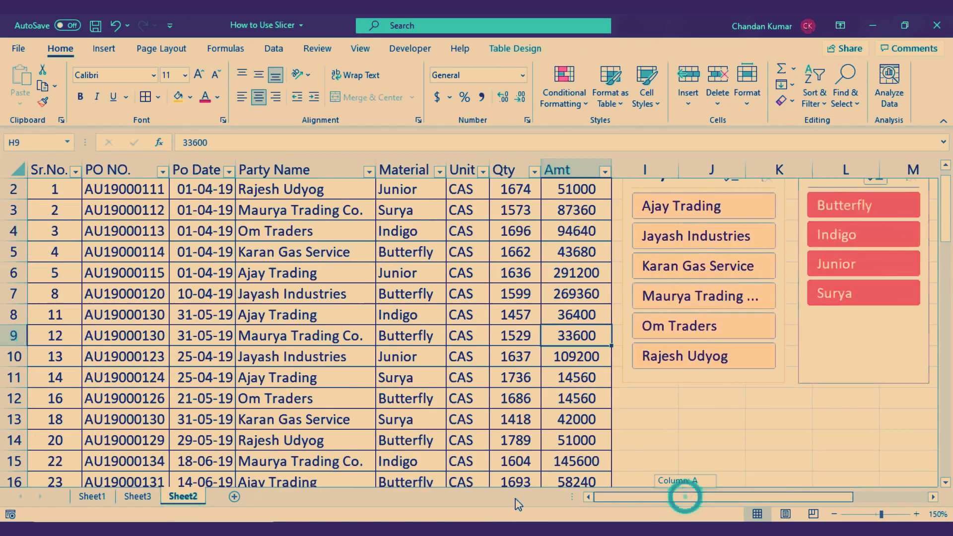
scroll(334, 325, "up", 1)
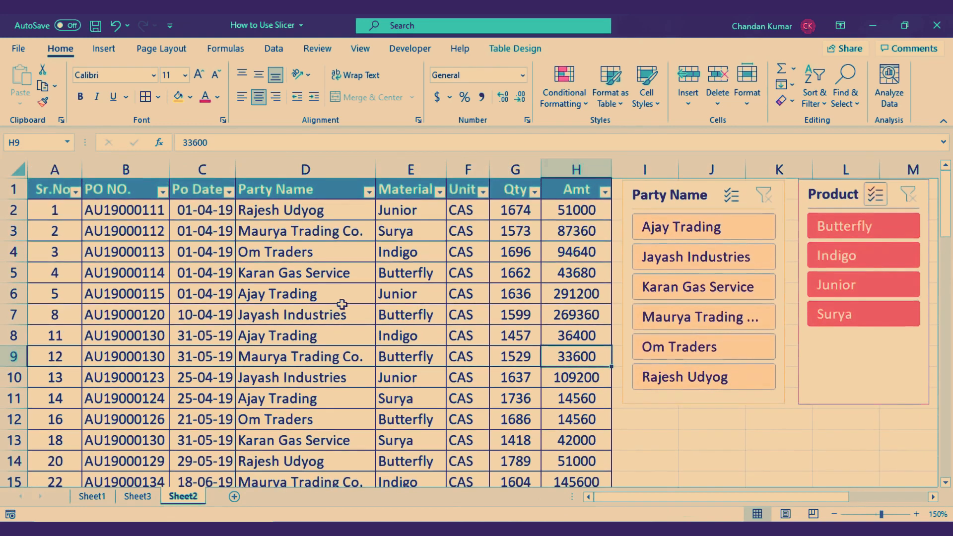
left_click(689, 289)
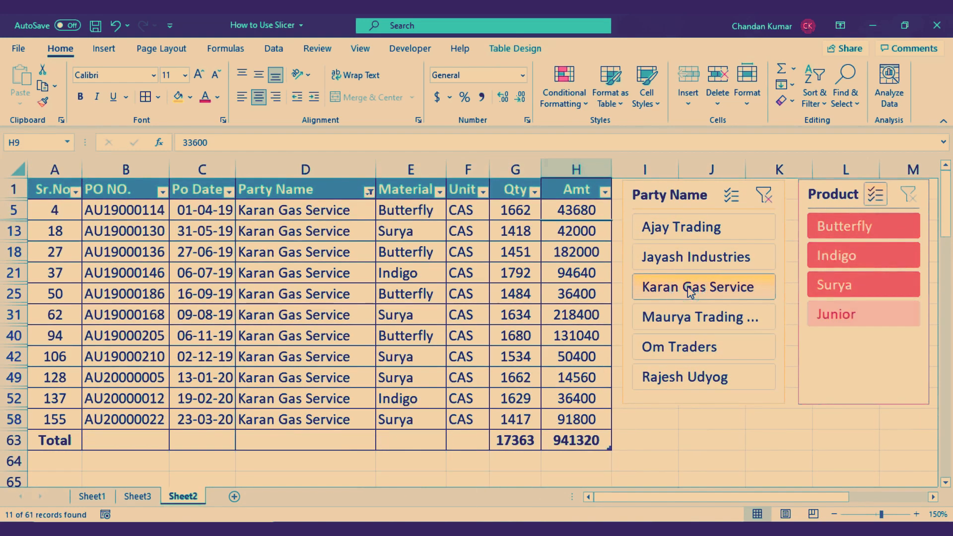
left_click(561, 438)
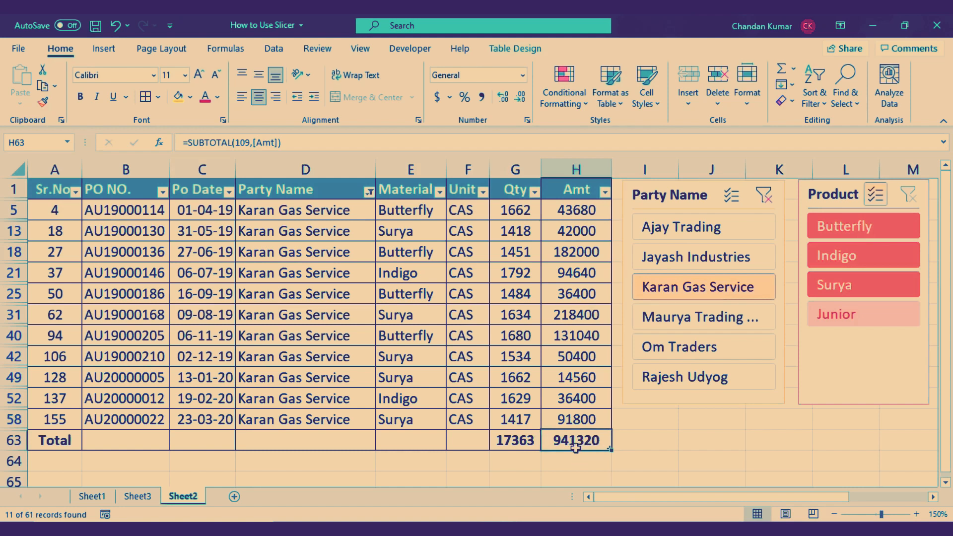
Step: On Sheet3, filter the Po Date PivotTable to Ajay Trading and check its monthly amounts and Grand Total
left_click(135, 496)
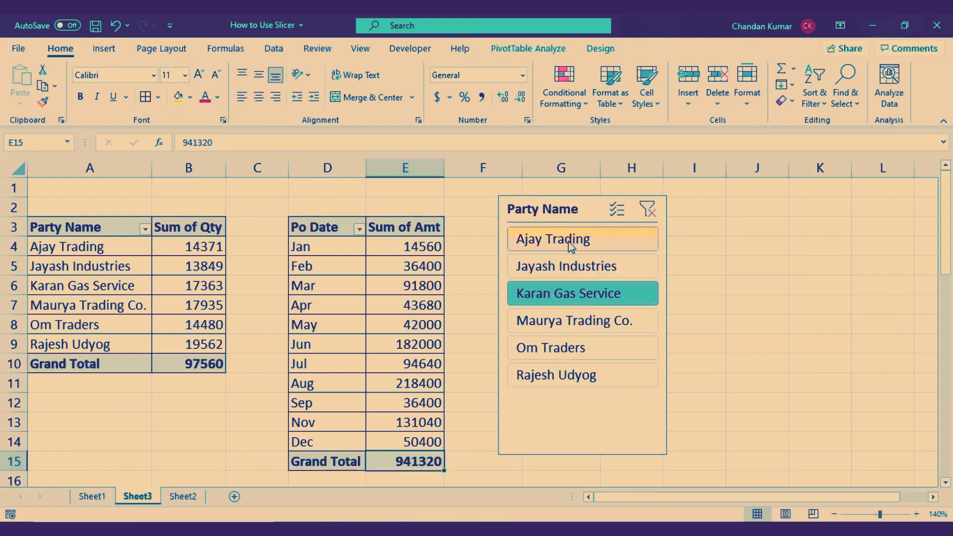
left_click(614, 242)
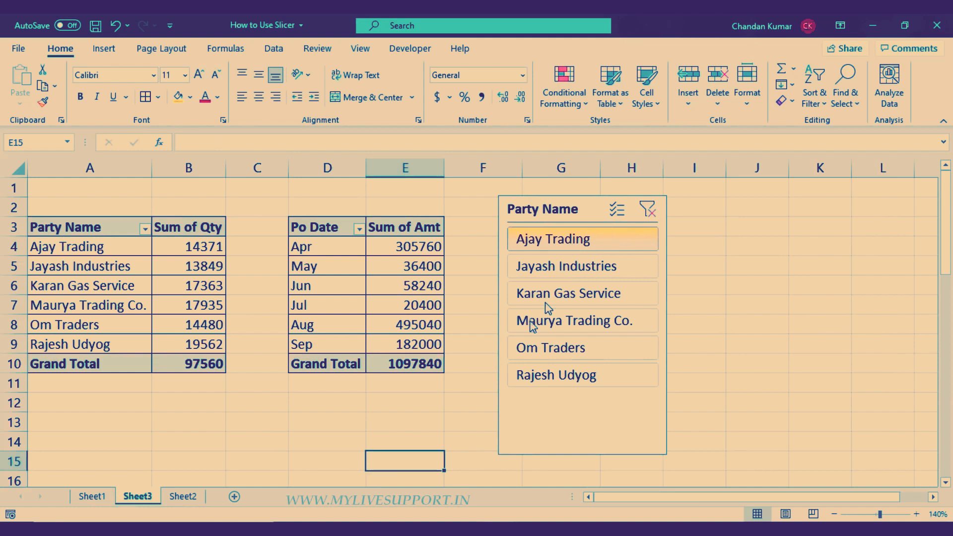
left_click(413, 365)
left_click_drag(386, 242, 385, 351)
left_click(390, 369)
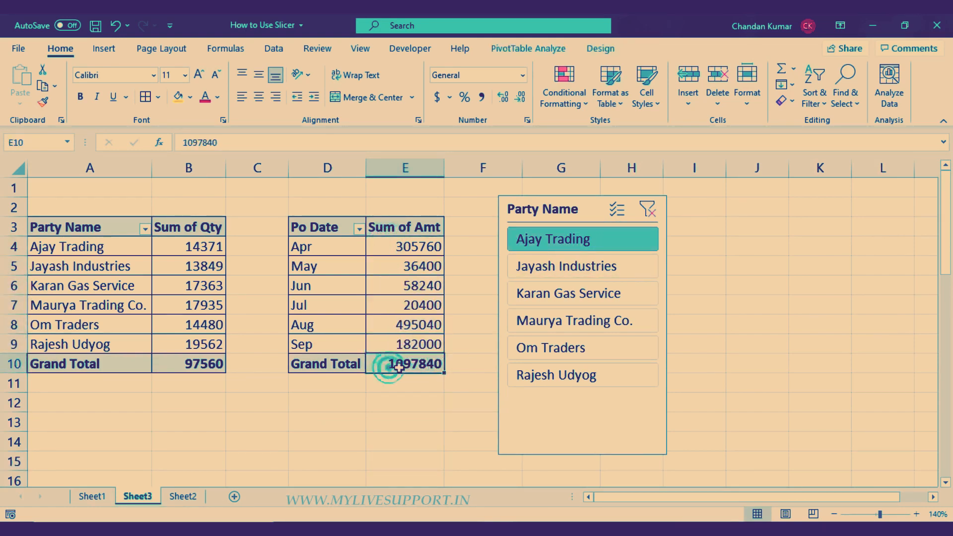
left_click_drag(386, 243, 385, 348)
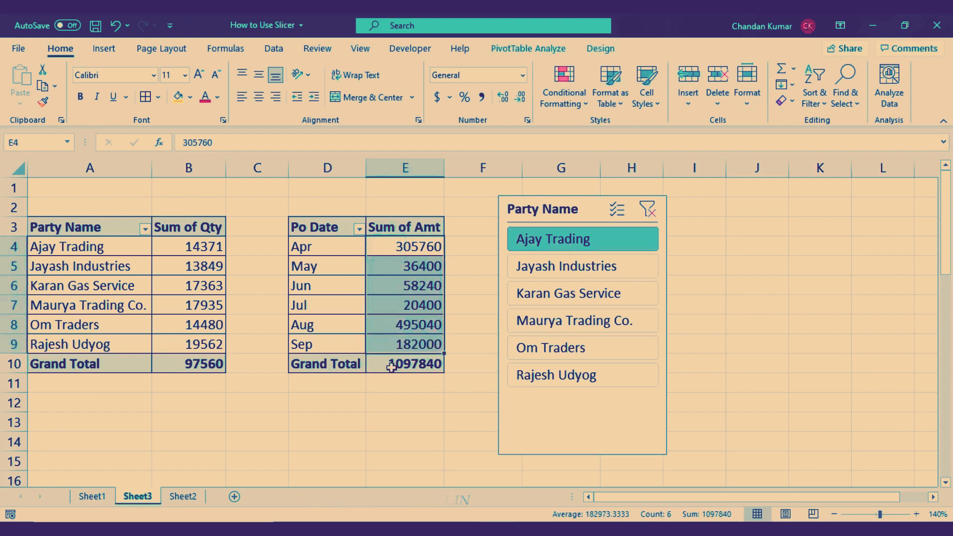
left_click(391, 368)
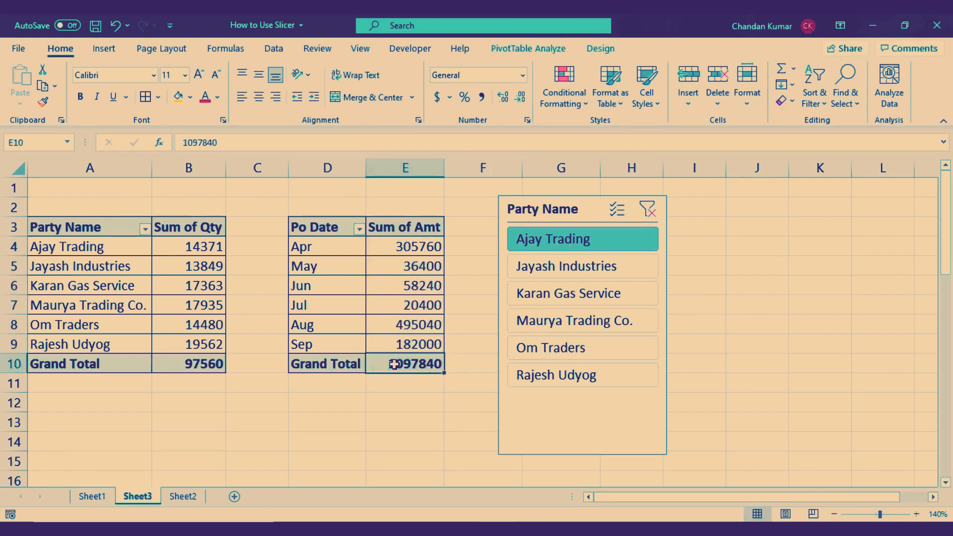
Step: On Sheet2, filter the purchase order table to Ajay Trading to compare its Amt total with the PivotTable
mouse_move(406, 368)
left_click(184, 498)
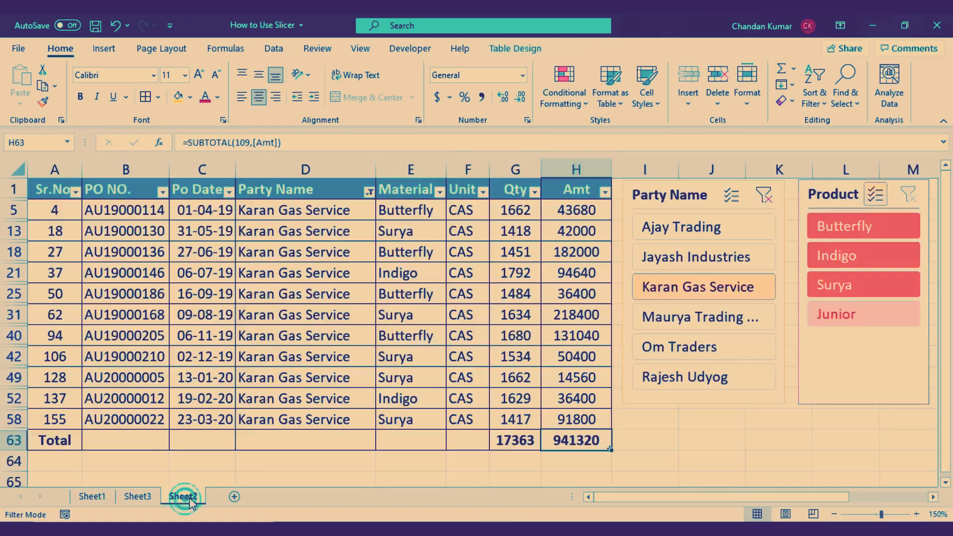
left_click(678, 234)
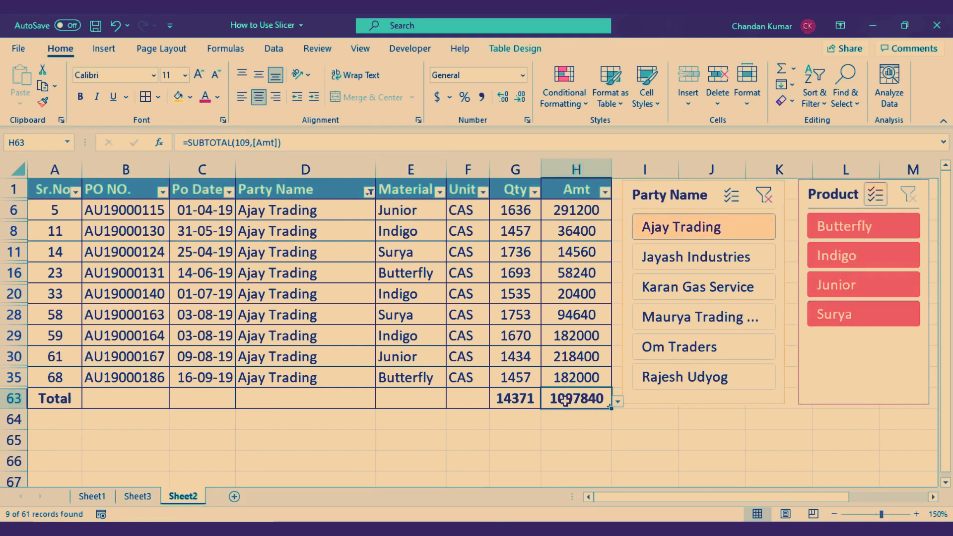
Step: On Sheet3, filter the Po Date PivotTable through each party in turn, ending on Jayash Industries
left_click(140, 499)
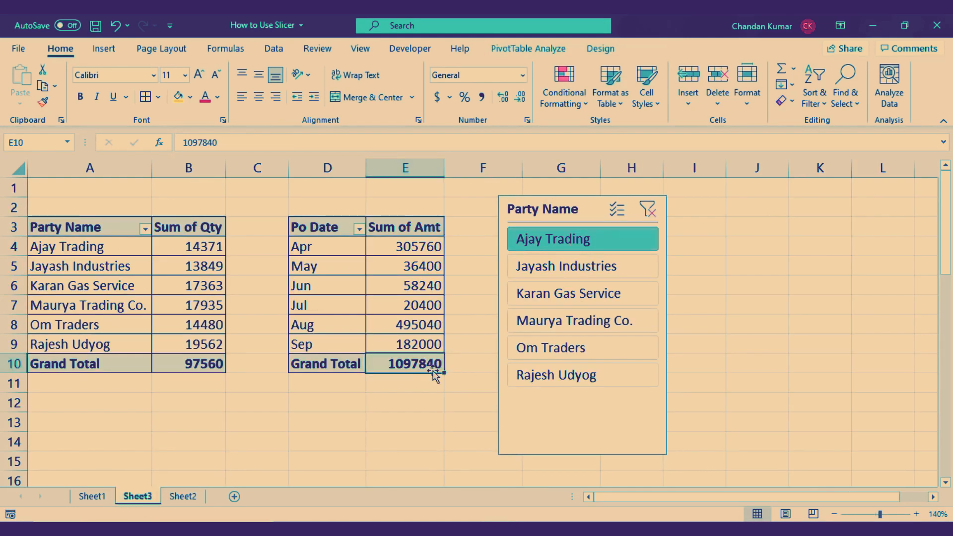
left_click(620, 270)
left_click(603, 297)
left_click(557, 321)
left_click(553, 349)
left_click(549, 375)
left_click(587, 239)
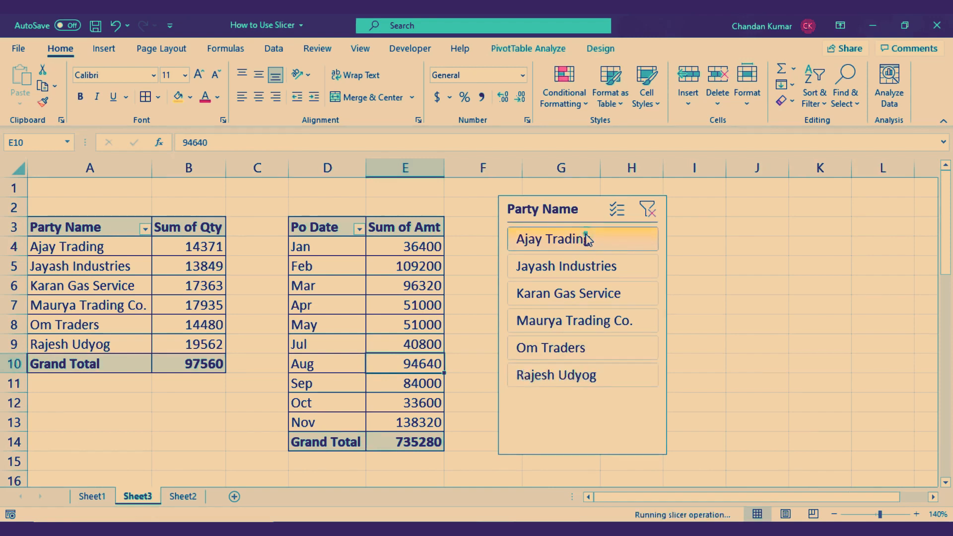
left_click(580, 271)
left_click(574, 294)
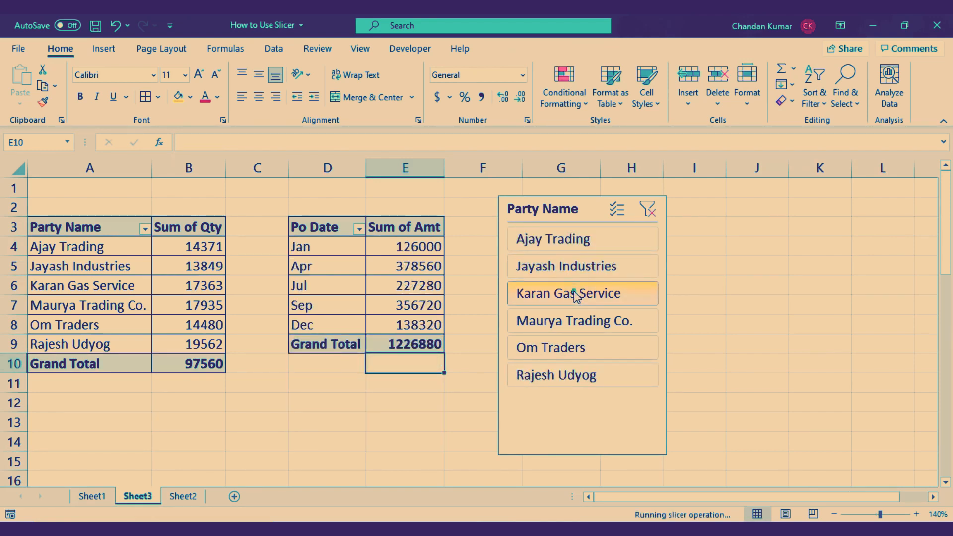
left_click(570, 323)
left_click(565, 238)
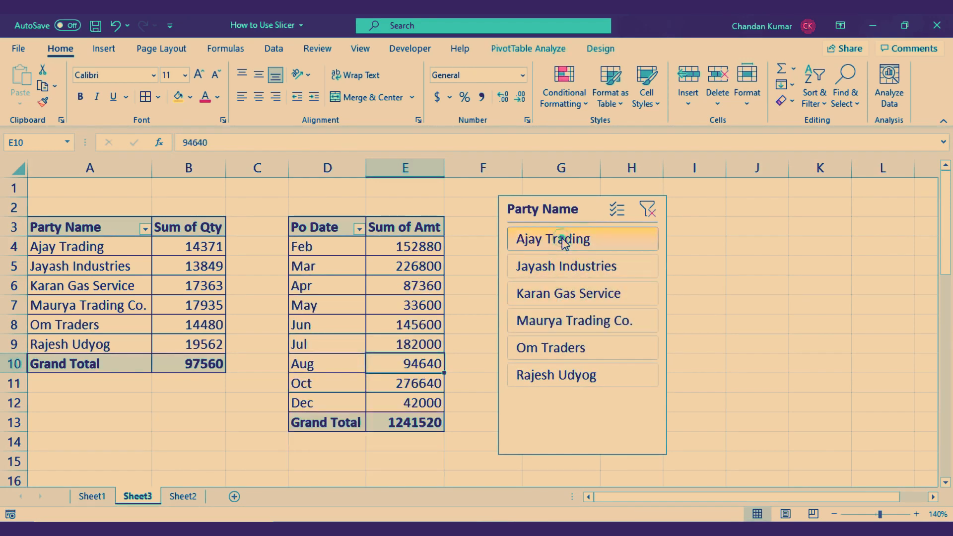
left_click(559, 271)
Step: Compare the Po Date PivotTable with the Party Name PivotTable to check which of them follows the slicer
left_click_drag(423, 289, 525, 437)
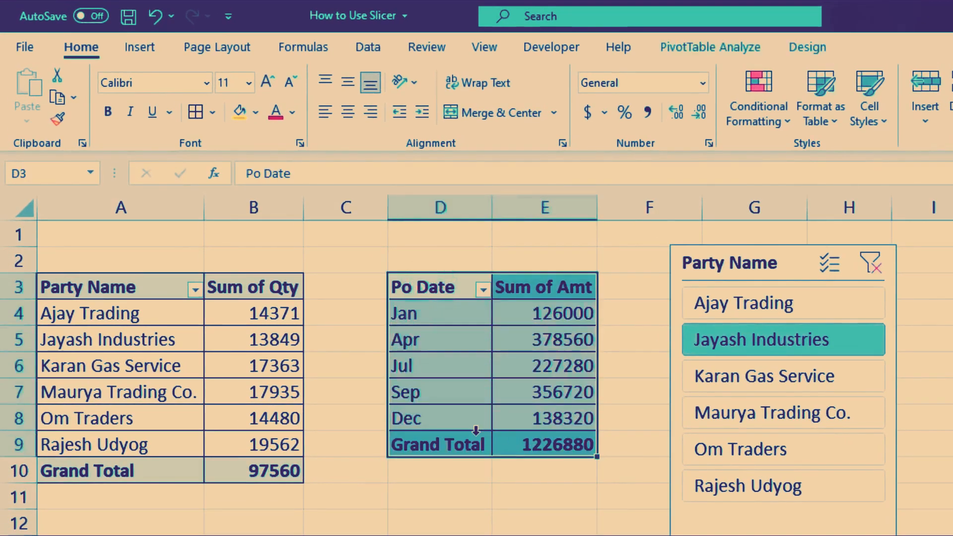
left_click_drag(106, 314, 267, 471)
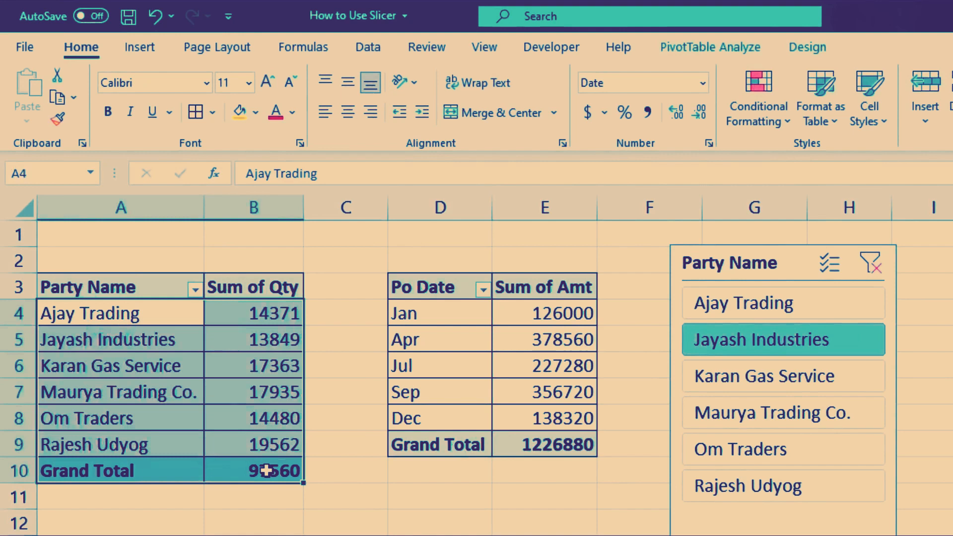
left_click(228, 392)
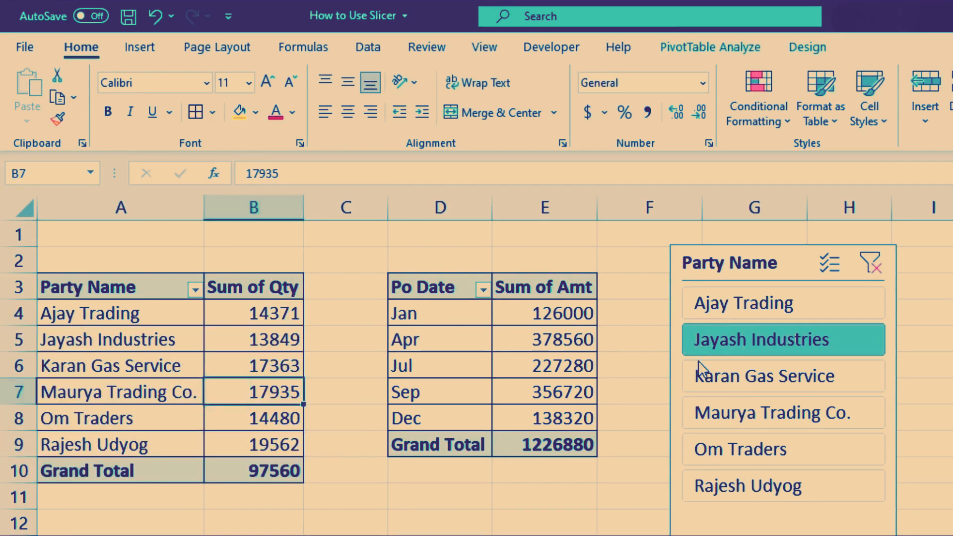
Step: Filter the slicer to Ajay Trading and connect it to PivotTable2 on Sheet3 through Report Connections, alongside PivotTable3
left_click(768, 308)
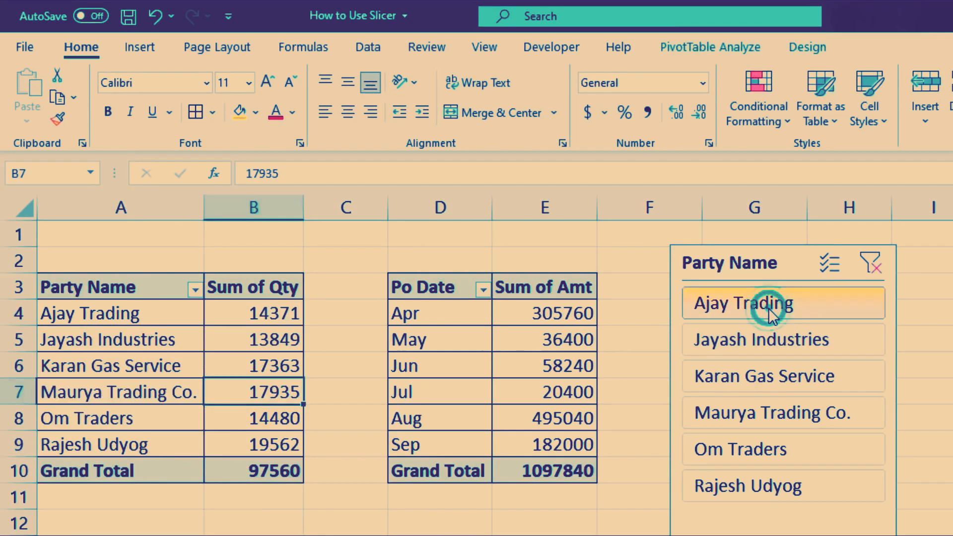
left_click(774, 274)
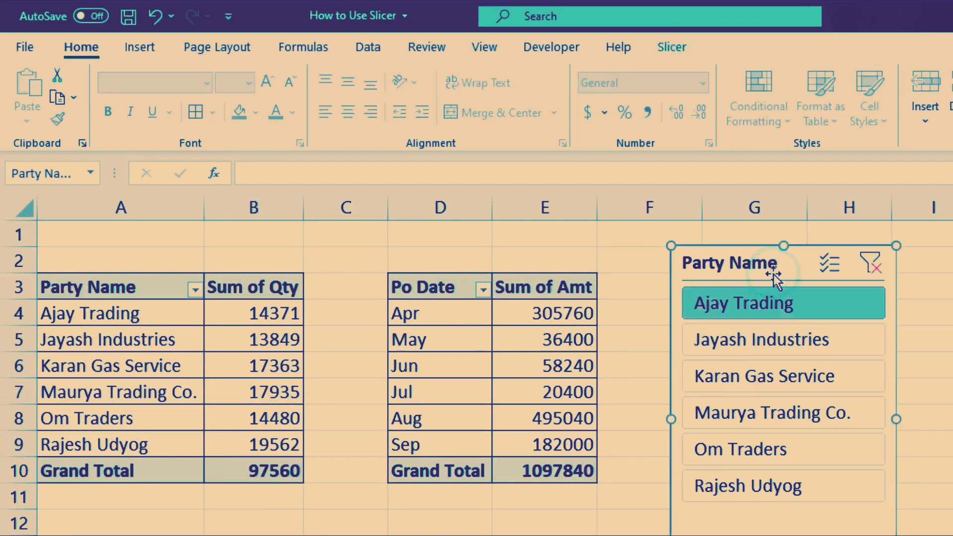
left_click(673, 47)
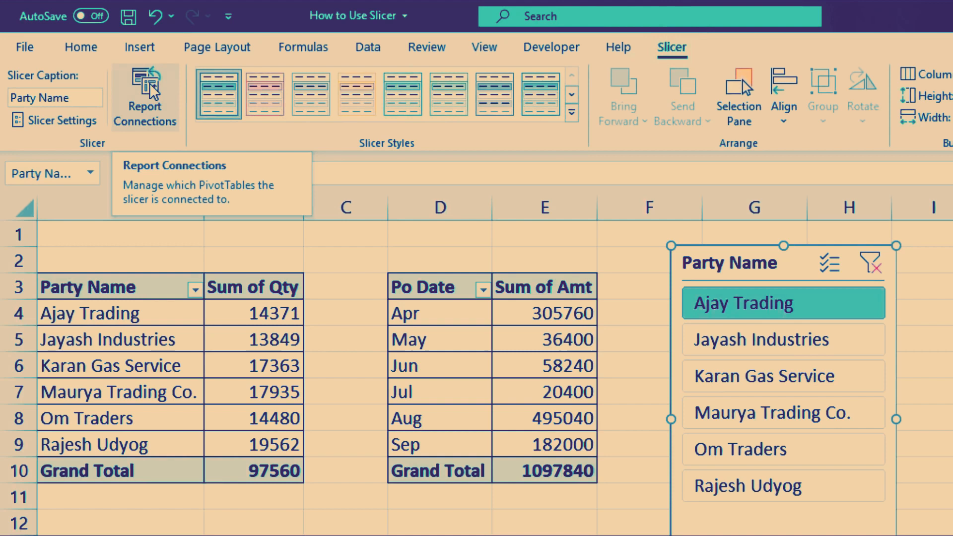
left_click(152, 84)
left_click_drag(684, 352, 441, 259)
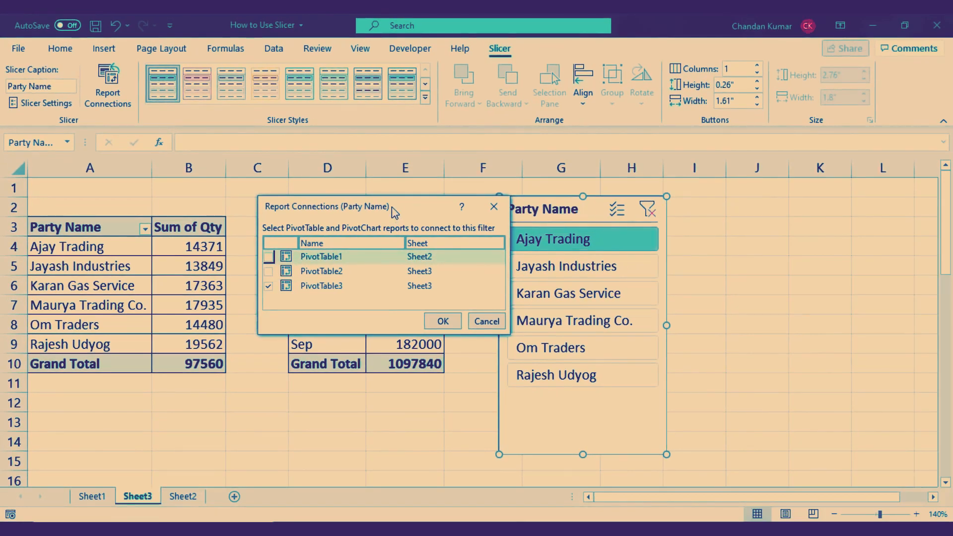
left_click_drag(395, 213, 761, 224)
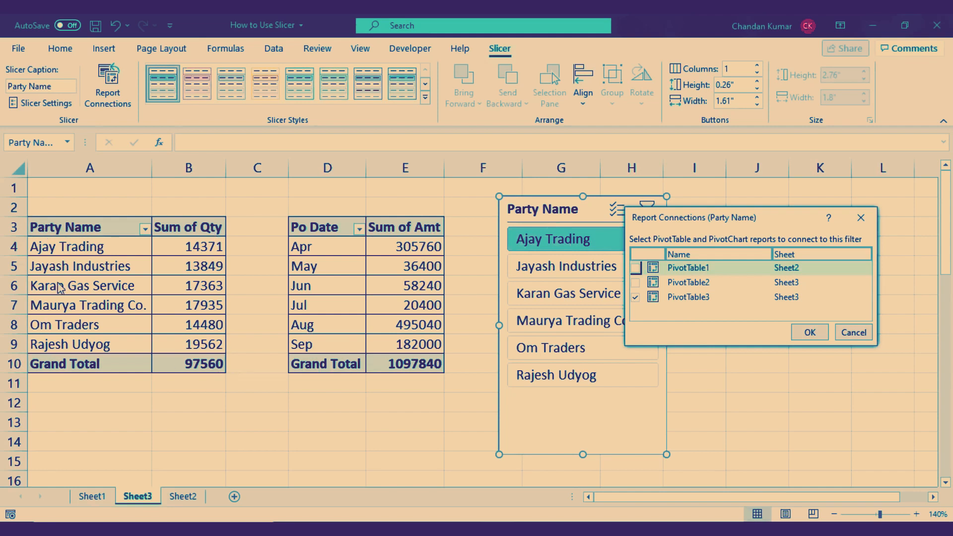
left_click(635, 283)
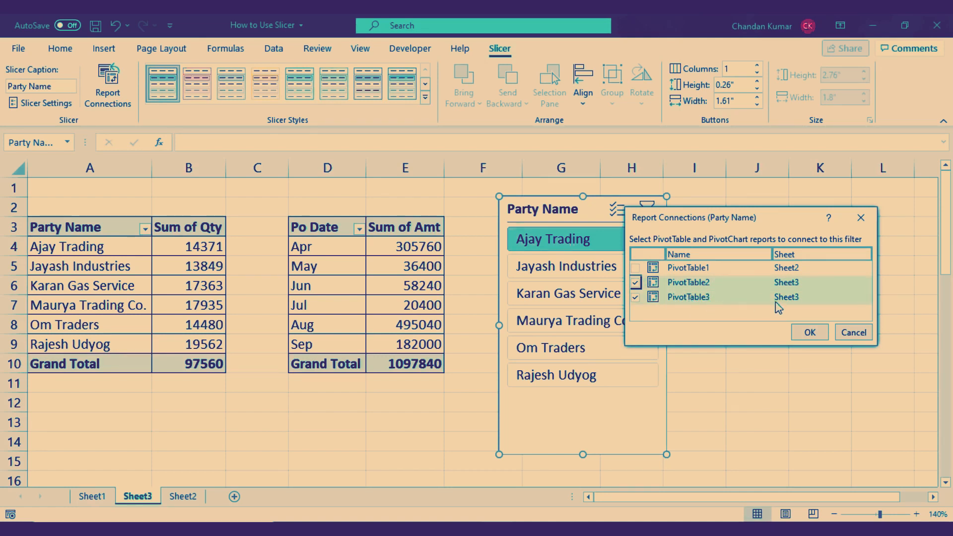
left_click(809, 333)
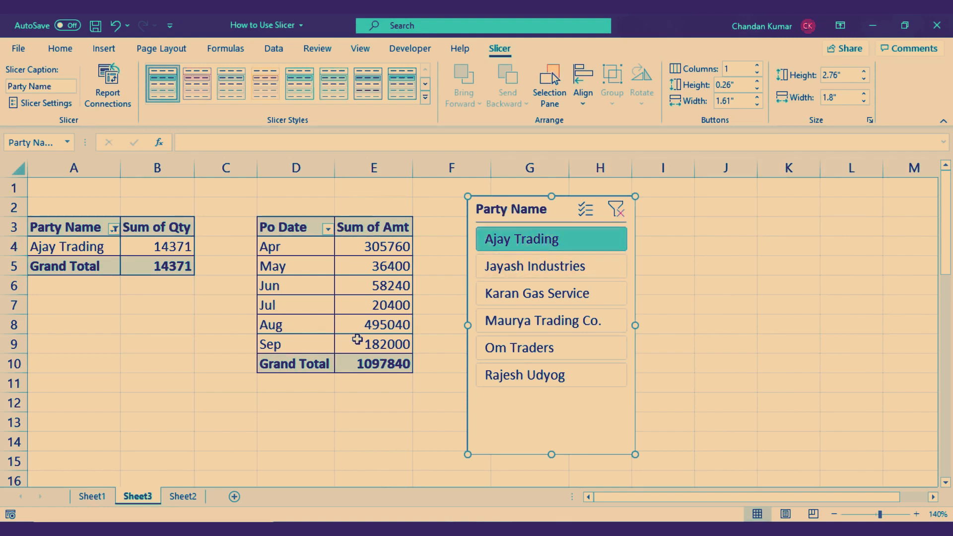
Step: Test the slicer on both PivotTables by filtering to every party in turn, ending on Ajay Trading
left_click(555, 269)
left_click(538, 298)
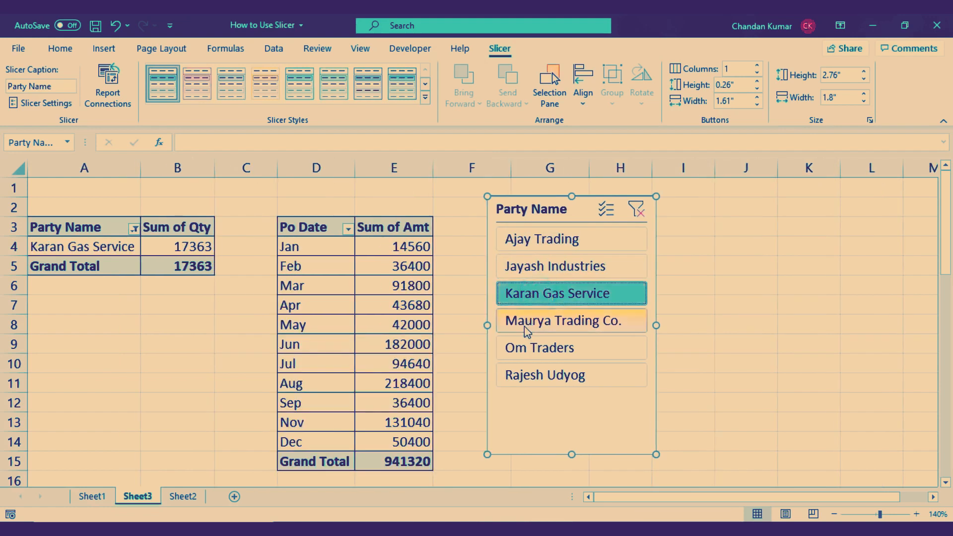
left_click(520, 320)
left_click(523, 348)
left_click(529, 380)
left_click(547, 347)
left_click(548, 323)
left_click(546, 297)
left_click(554, 271)
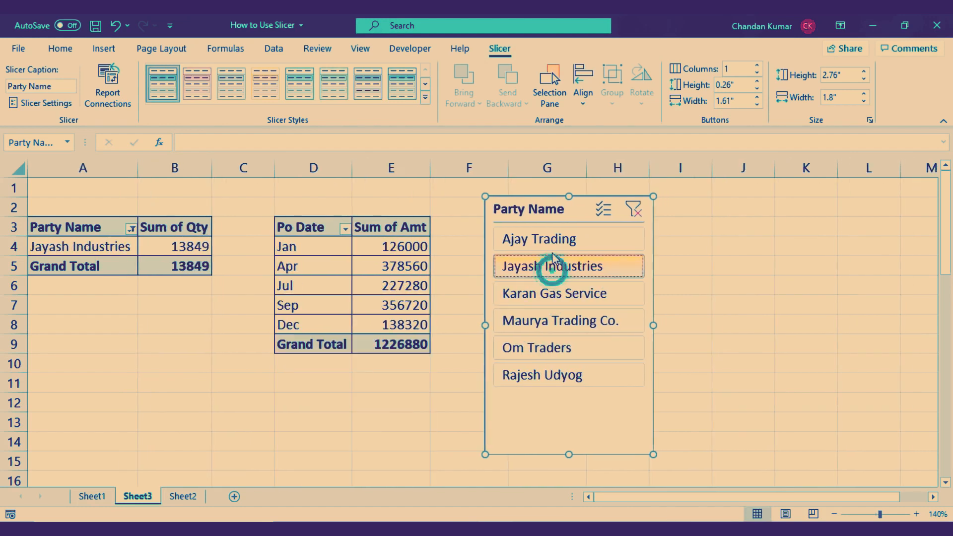
left_click(553, 246)
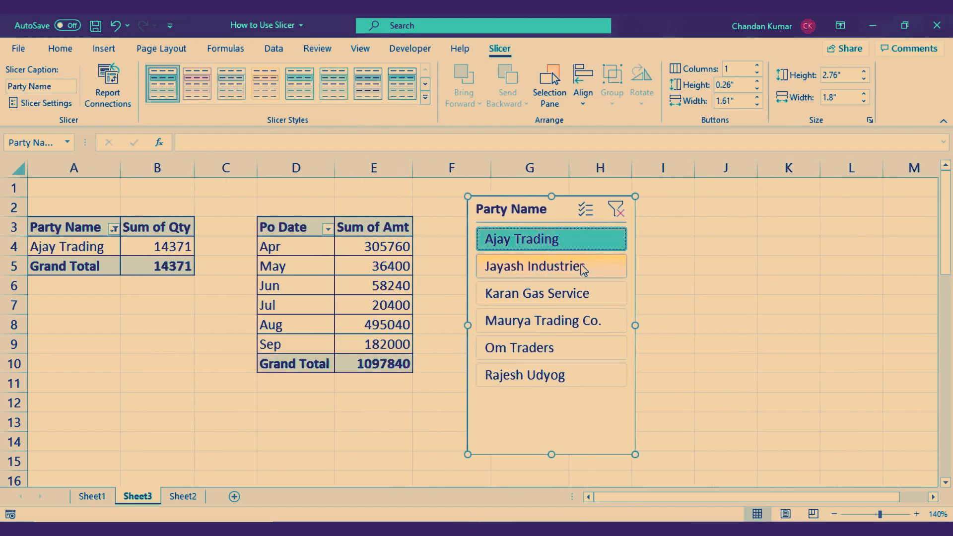
Step: Clear the Party Name slicer's filter and review the parties' Sum of Qty values in the Party Name PivotTable
left_click(616, 210)
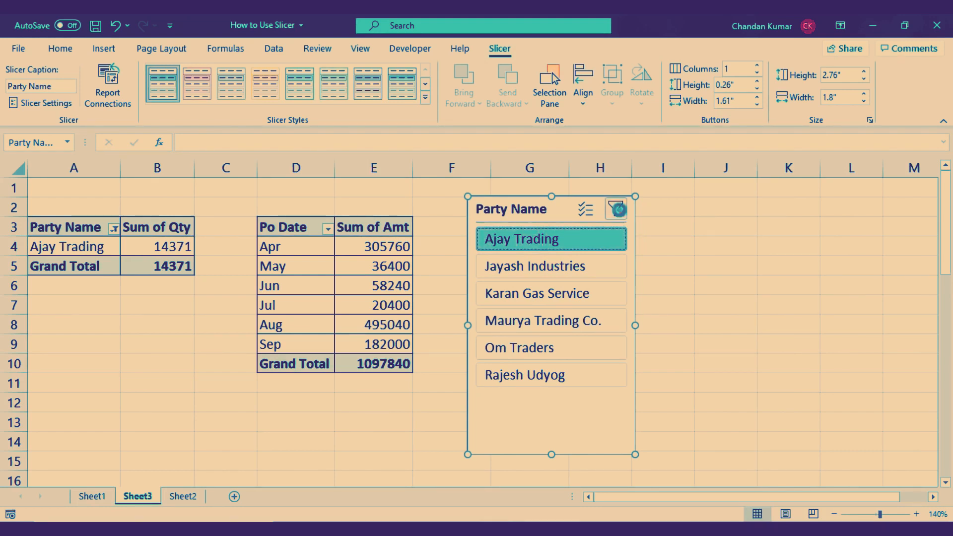
left_click(128, 246)
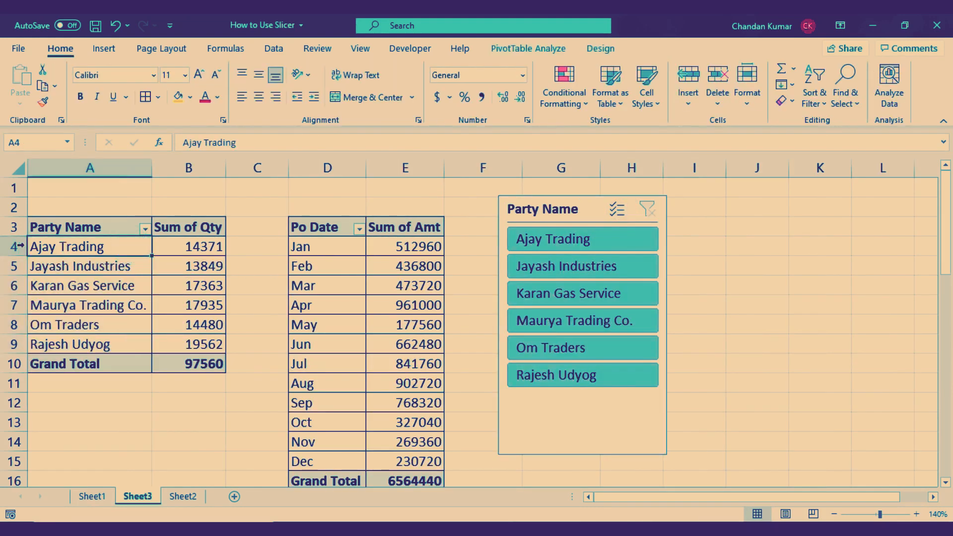
left_click_drag(130, 247, 199, 345)
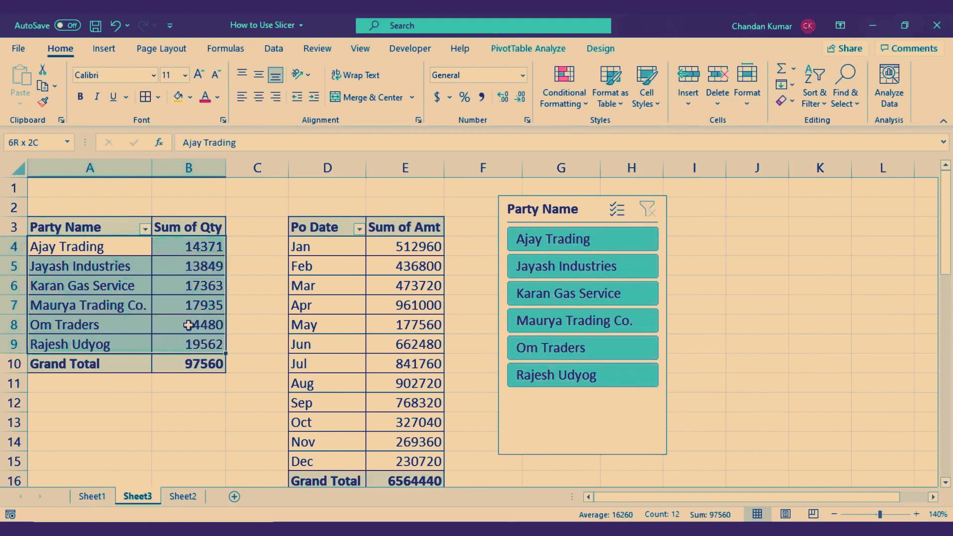
left_click(175, 248)
left_click(188, 227)
left_click(177, 246)
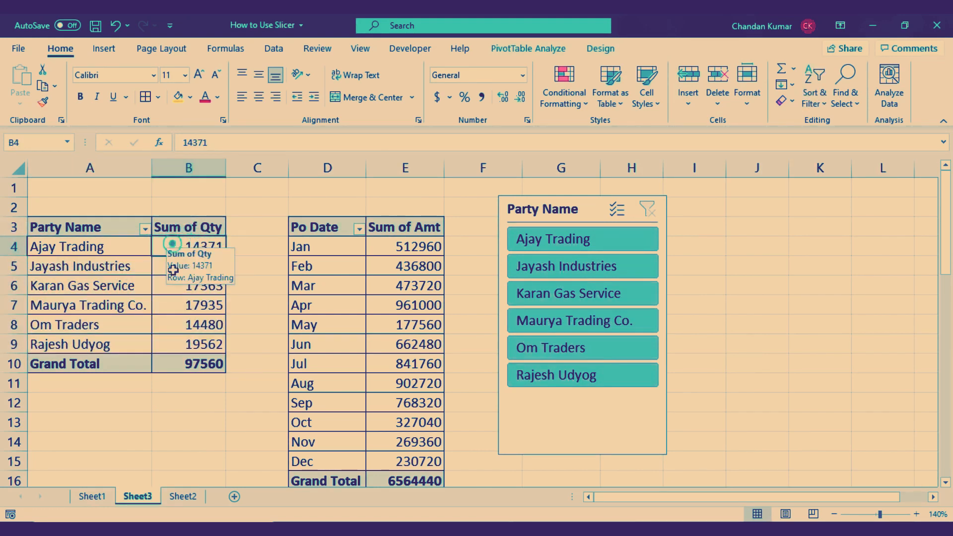
left_click_drag(173, 247, 174, 346)
left_click(90, 248)
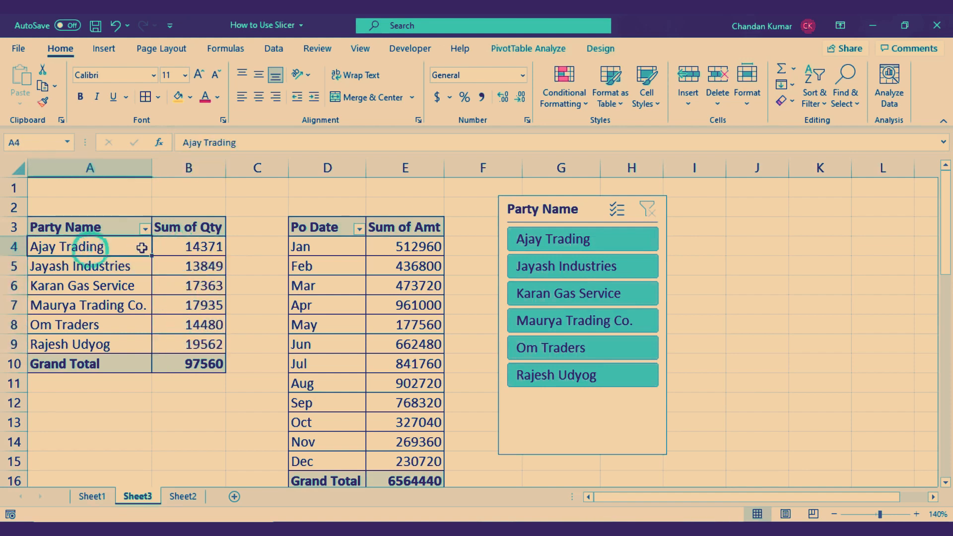
left_click(193, 247)
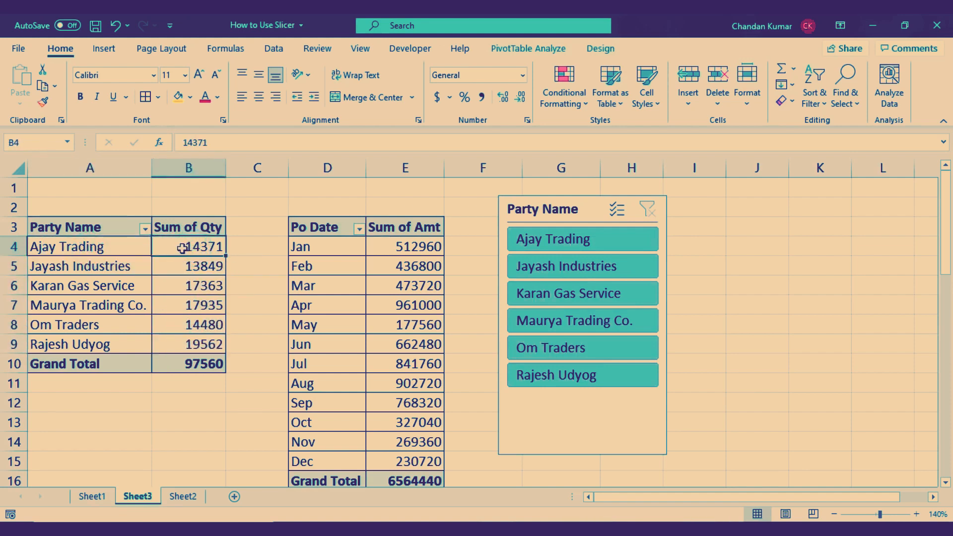
Step: Select Karan Gas Service together with its Sum of Qty in the Party Name PivotTable for checking
left_click(104, 288)
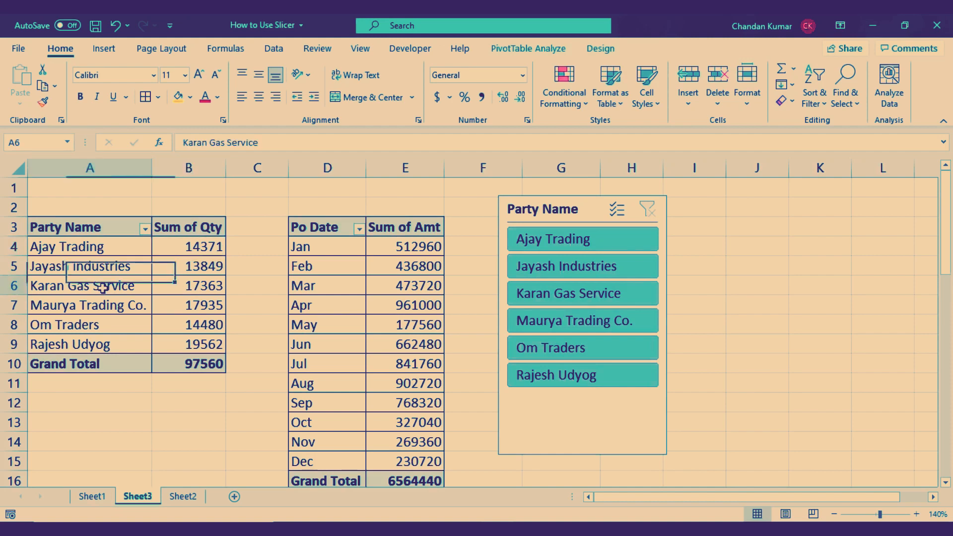
left_click(189, 291)
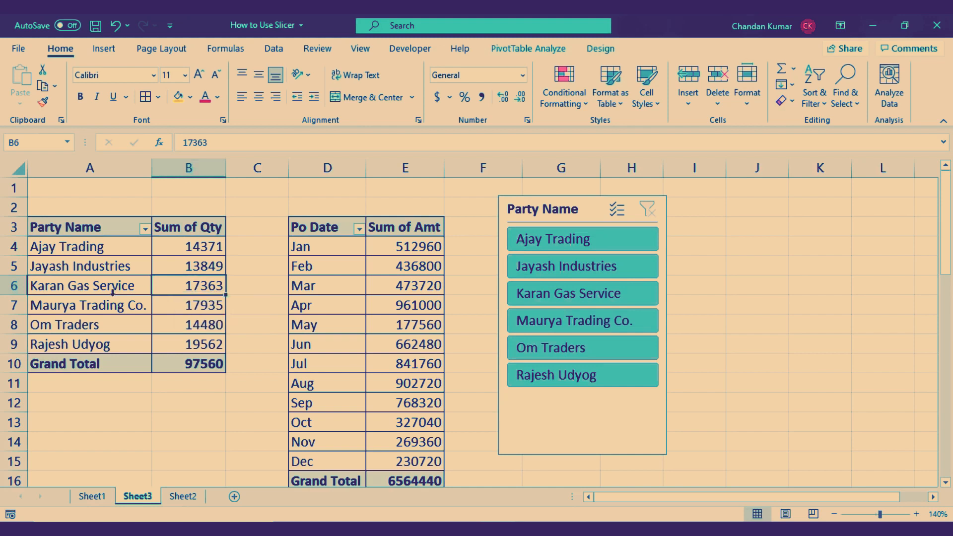
left_click(139, 290)
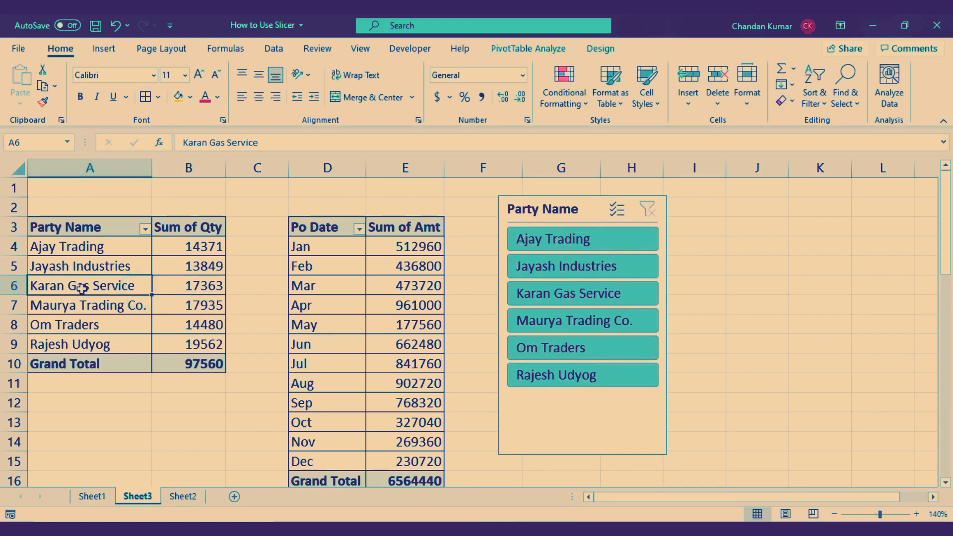
key("shift+Right")
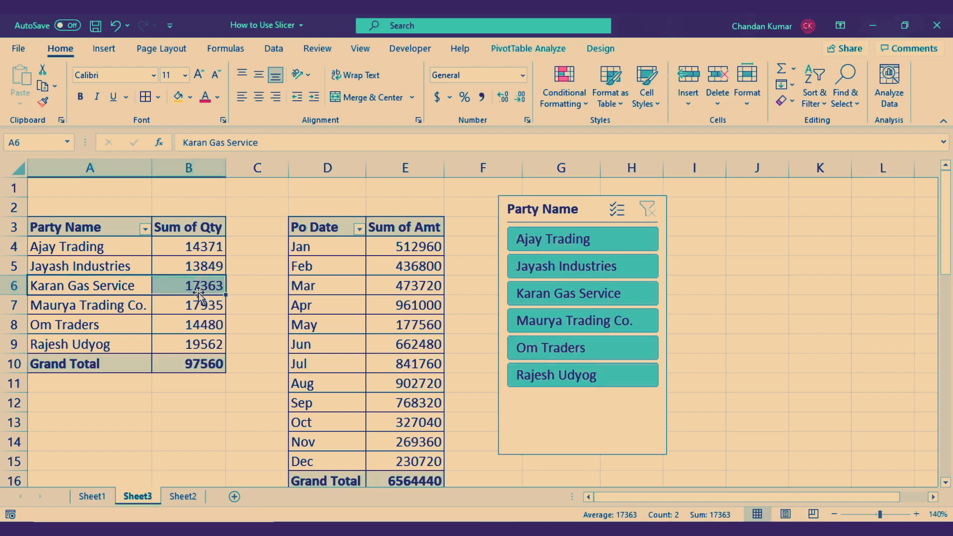
Step: On Sheet2, filter the purchase order table to Karan Gas Service and check its Qty values and Qty total
left_click(185, 497)
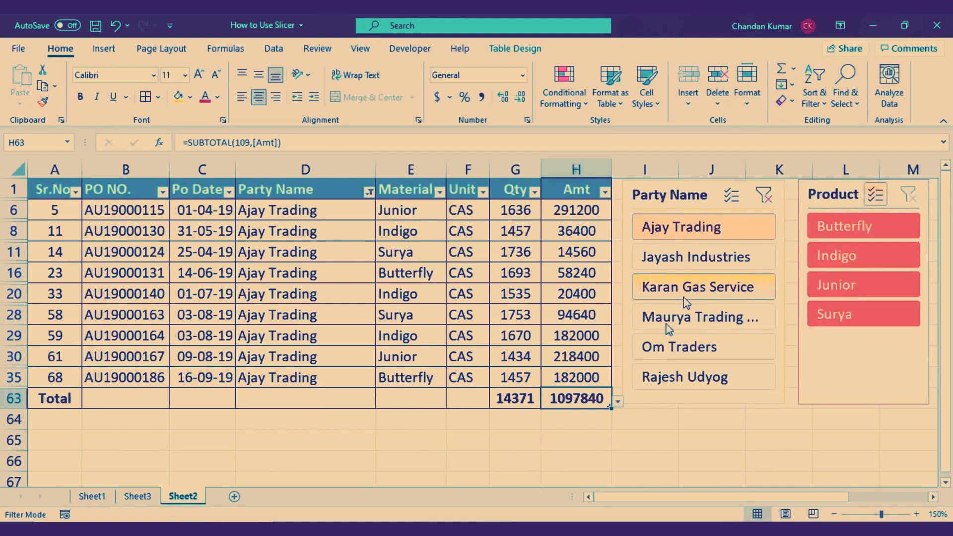
left_click(724, 295)
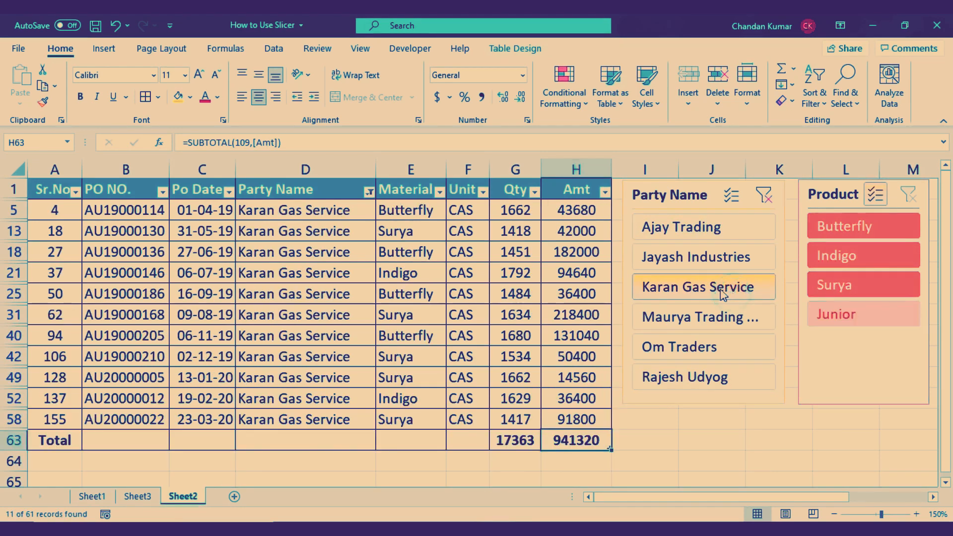
left_click_drag(514, 210, 514, 422)
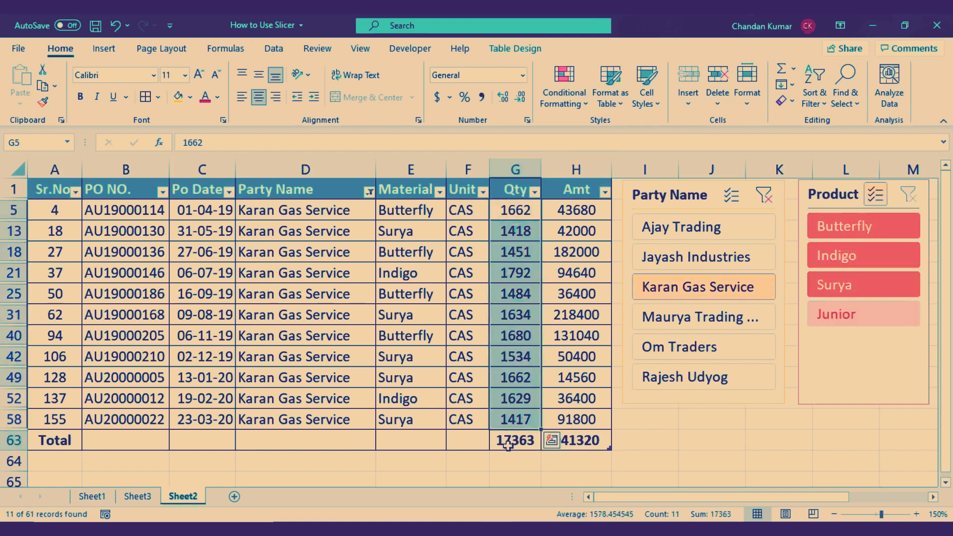
left_click(506, 445)
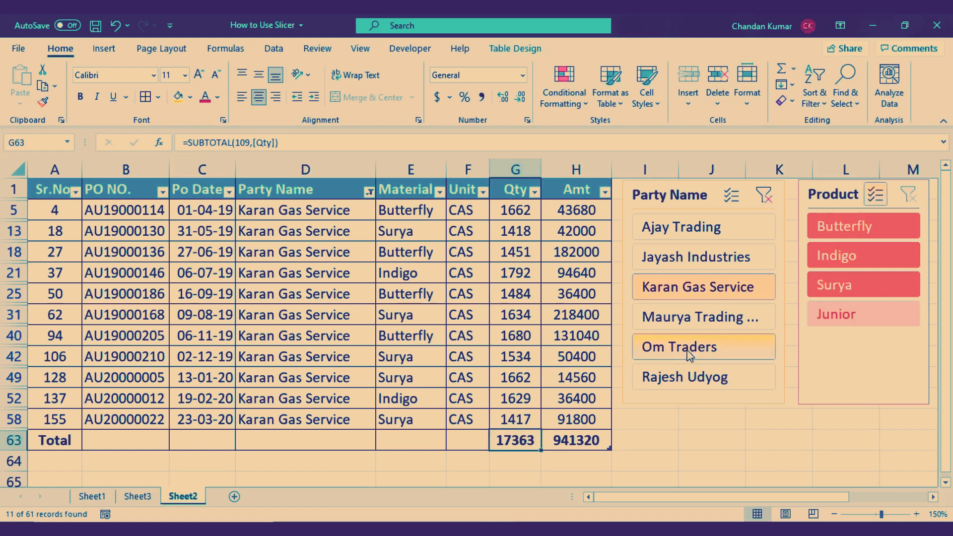
Step: Filter the purchase order table to Om Traders and check its Qty values and Qty total
left_click(724, 354)
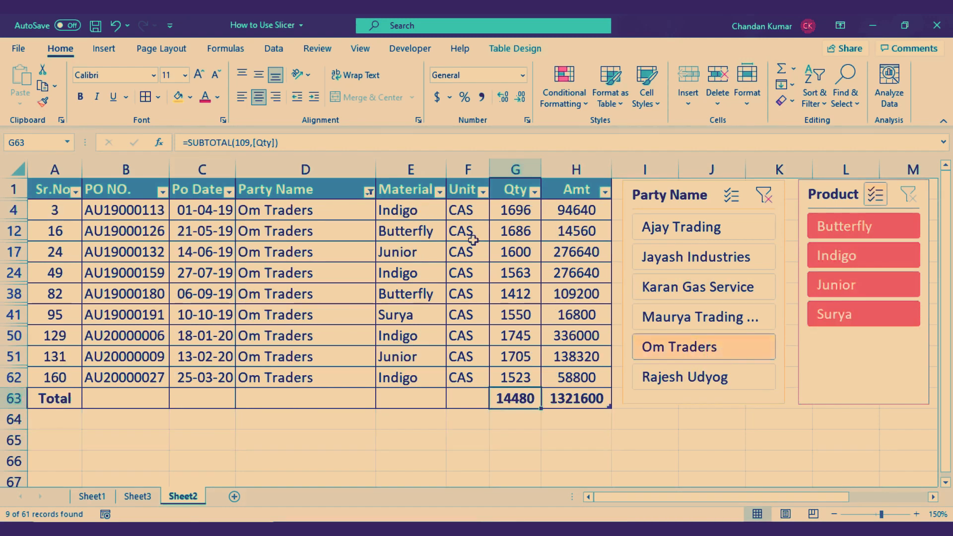
left_click_drag(512, 207, 513, 388)
left_click(514, 400)
Step: On Sheet3, compare Om Traders' Sum of Qty in the Party Name PivotTable with the Sheet2 total
left_click(138, 497)
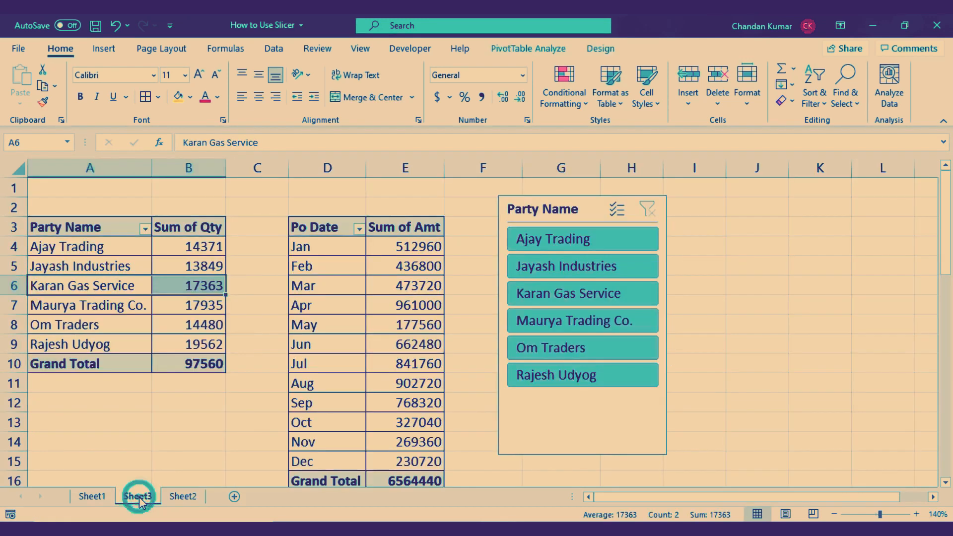
left_click(193, 326)
left_click_drag(64, 325, 211, 324)
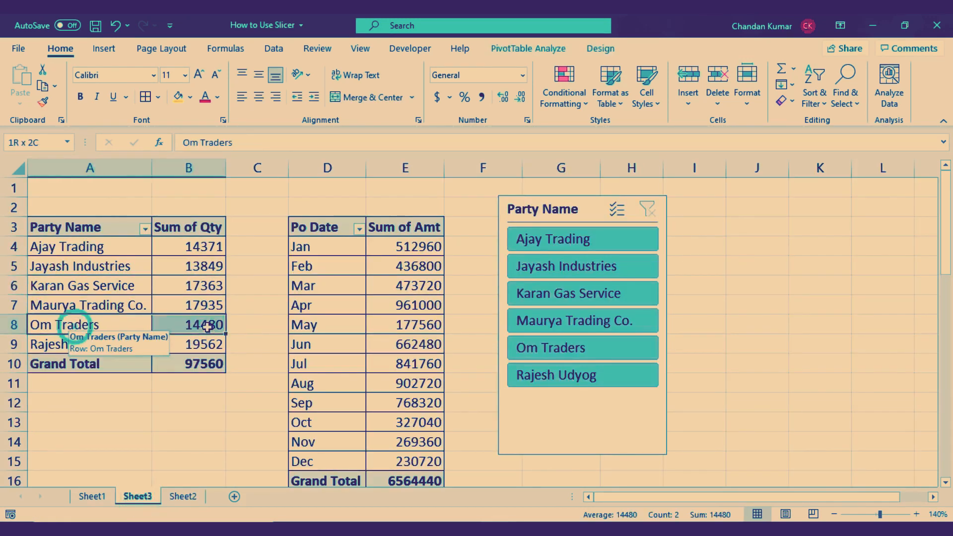
left_click(187, 325)
left_click_drag(119, 325, 164, 324)
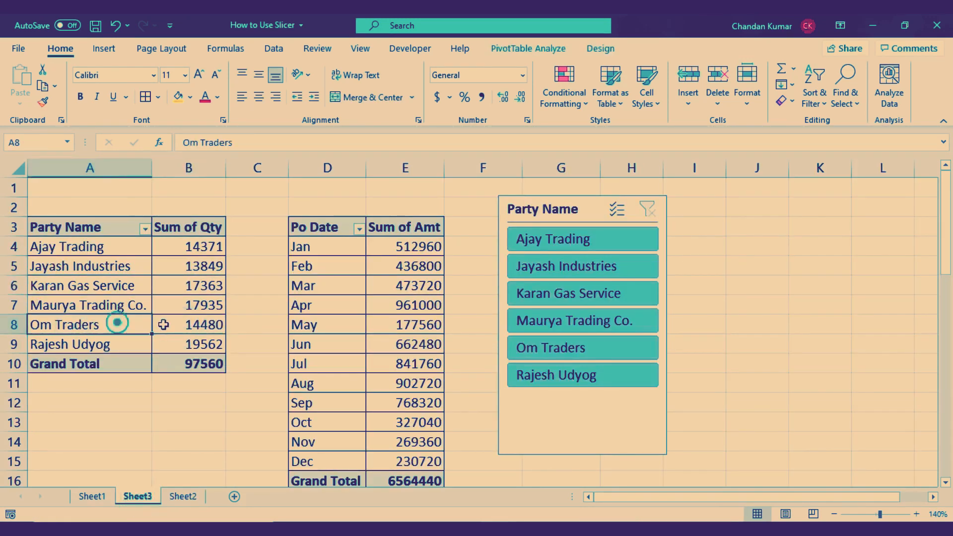
Step: Look over the parties' Sum of Qty values in the Party Name PivotTable
left_click_drag(189, 248, 188, 344)
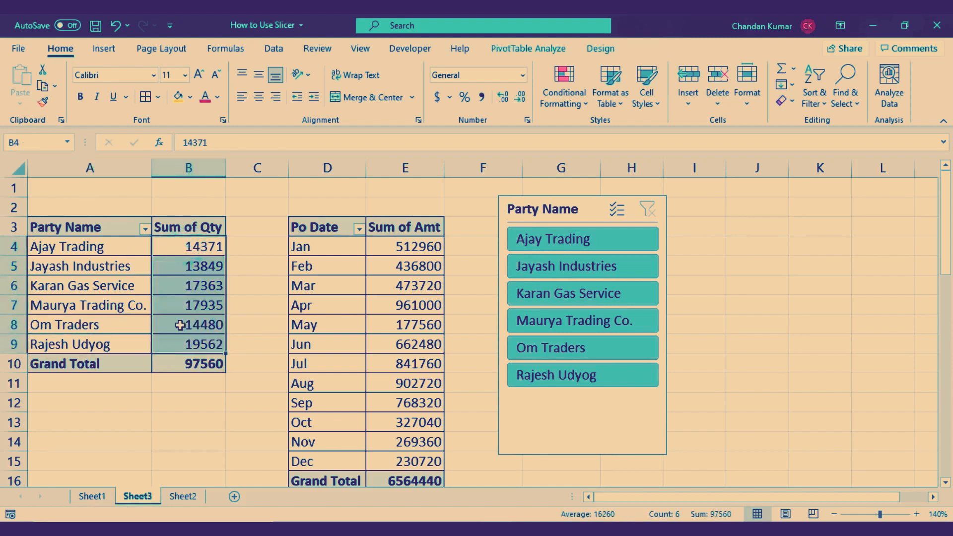
left_click(175, 324)
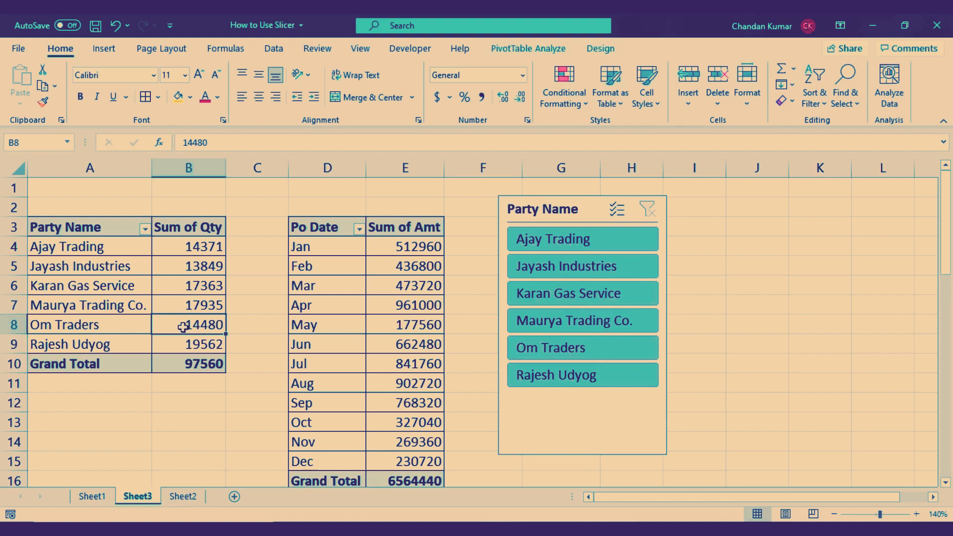
left_click(131, 245)
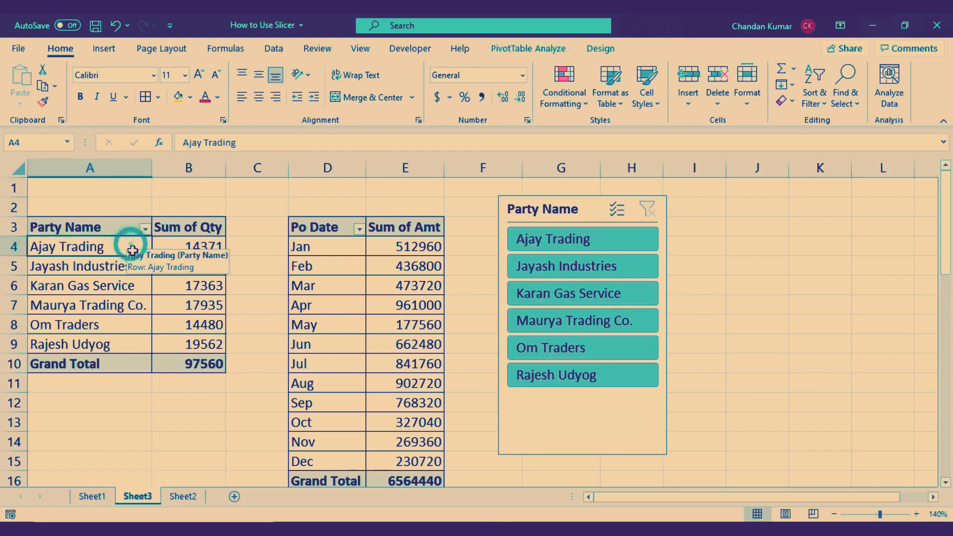
Step: Insert a Po Date slicer for the Party Name PivotTable and place it beside the Party Name slicer
left_click(176, 246)
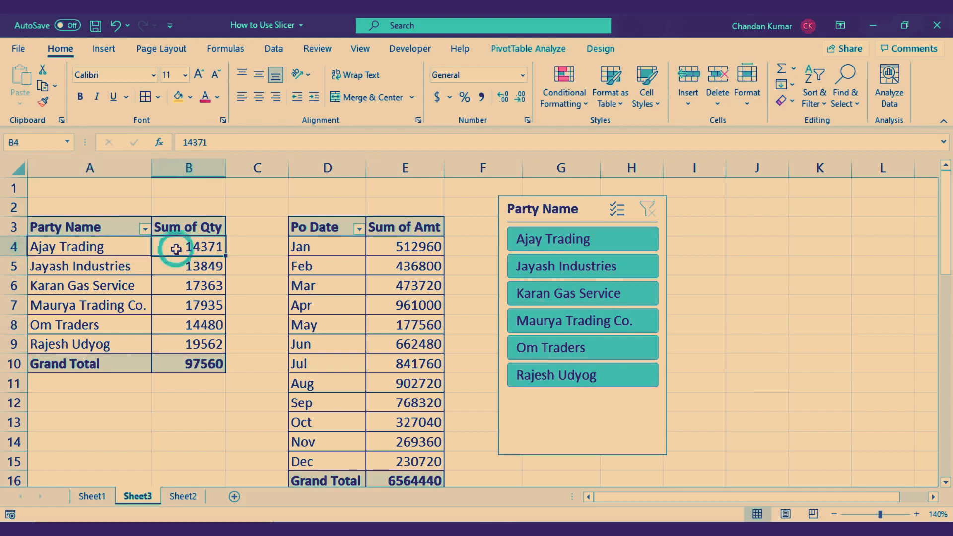
left_click(113, 51)
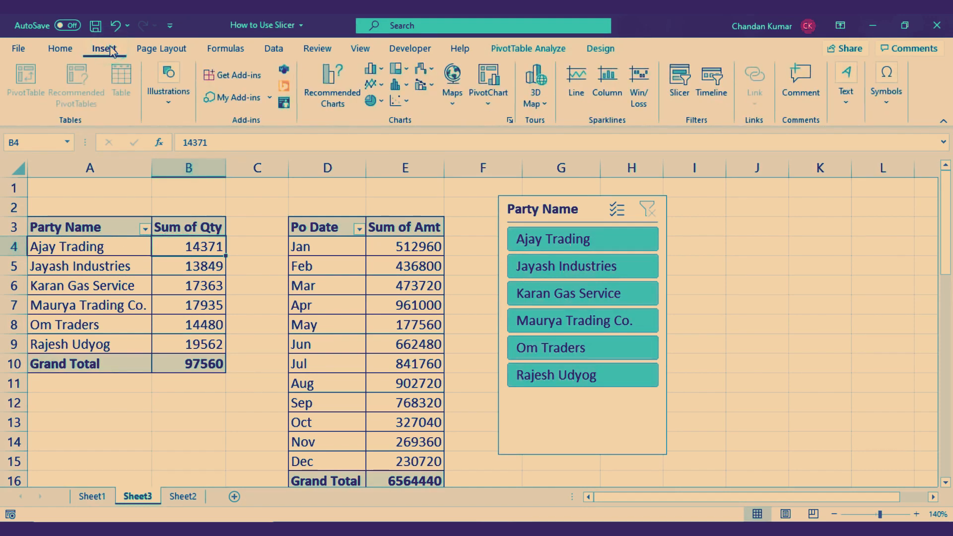
left_click(685, 81)
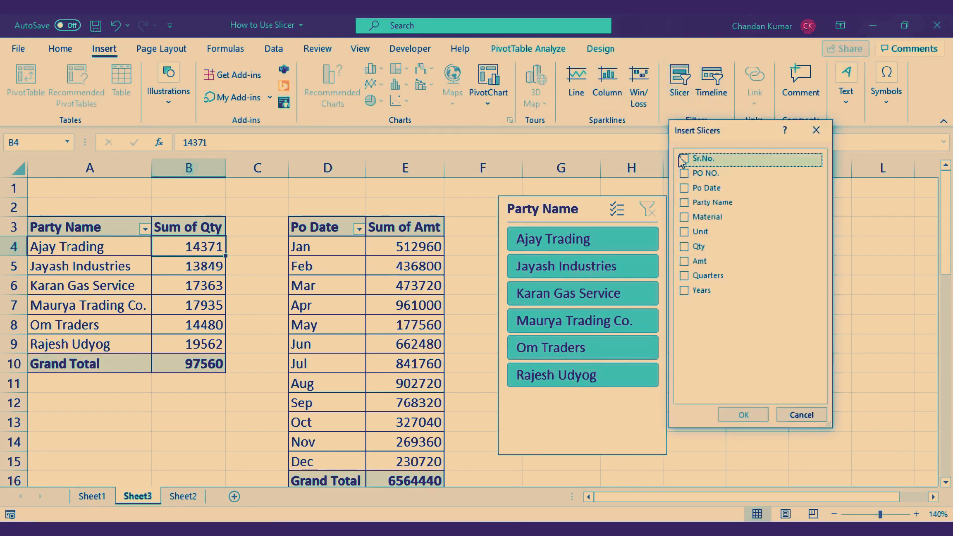
left_click_drag(711, 130, 528, 174)
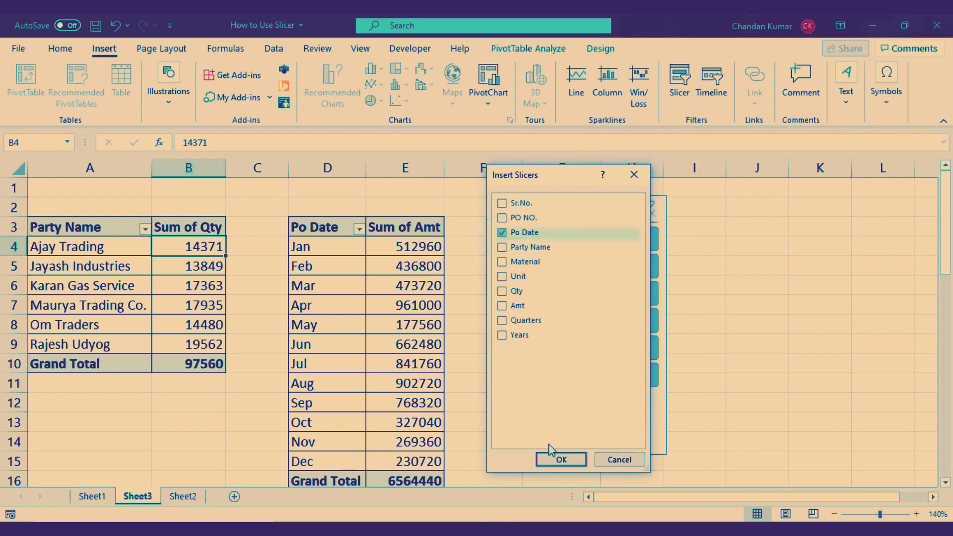
left_click(563, 459)
left_click_drag(472, 221, 740, 207)
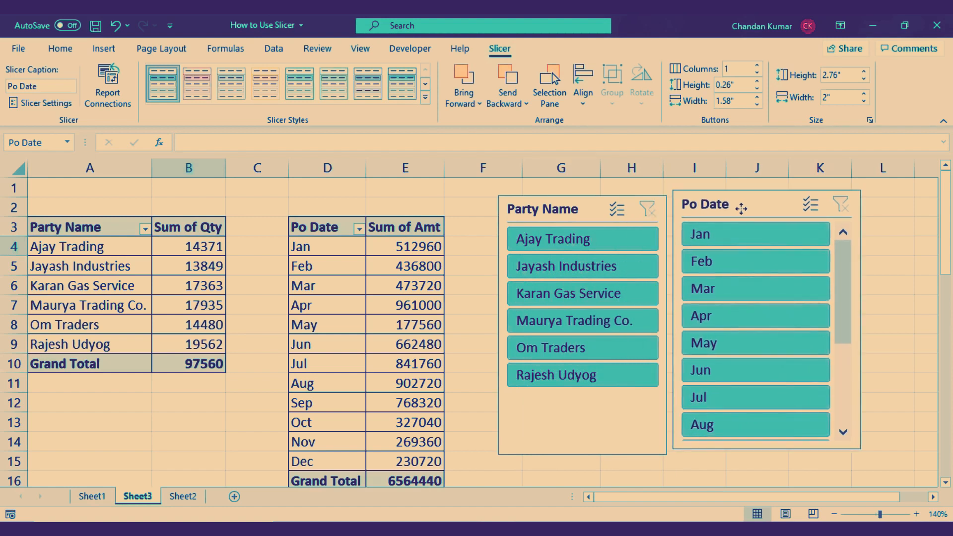
mouse_move(844, 260)
left_mouse_down()
mouse_move(844, 315)
mouse_move(844, 260)
left_mouse_up()
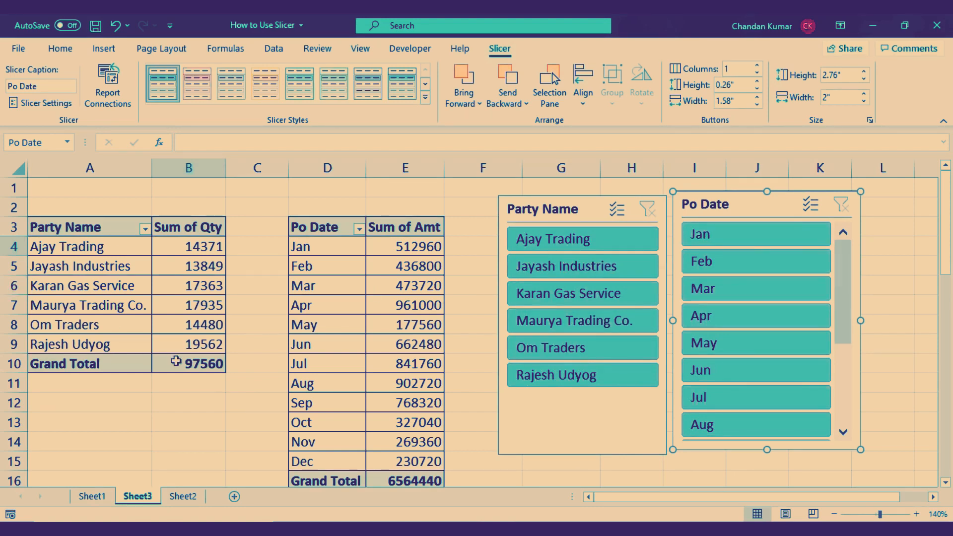
Step: Filter the Po Date slicer to Jan and check the remaining parties' Sum of Qty and Grand Total in the Party Name PivotTable
left_click(725, 236)
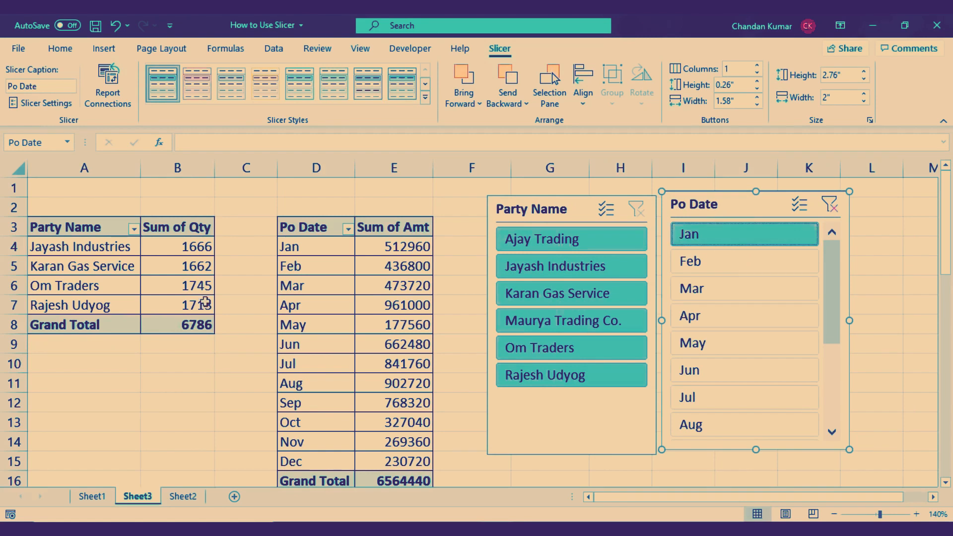
left_click(60, 247)
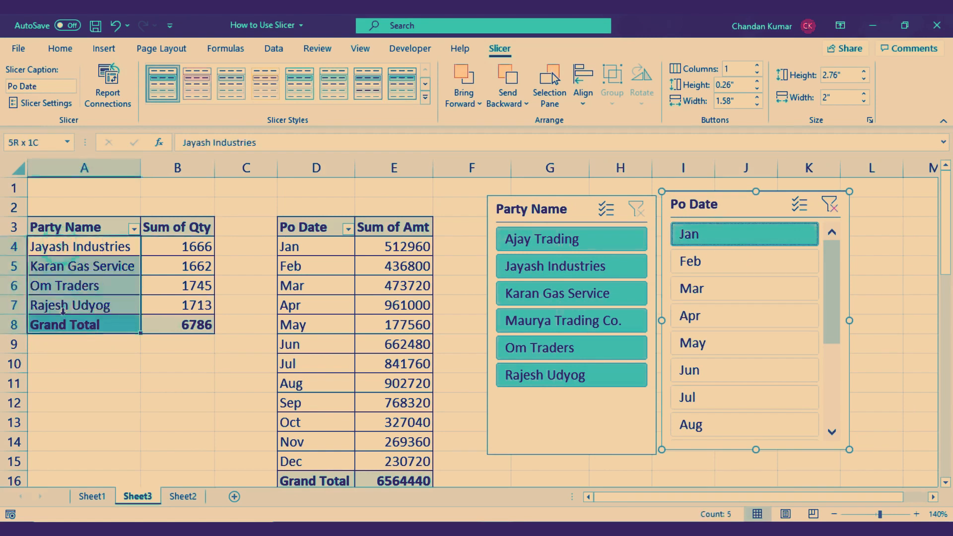
left_click(171, 244)
left_click_drag(173, 244, 174, 304)
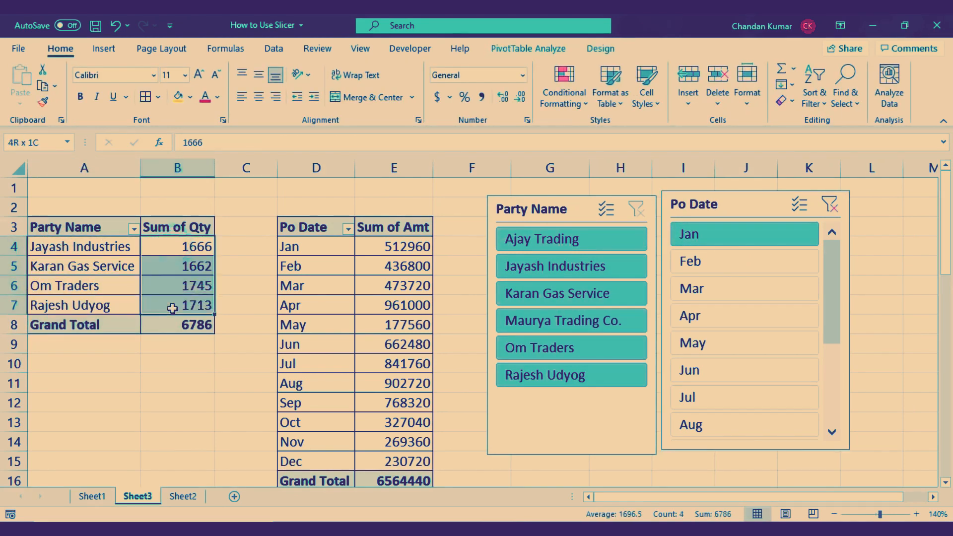
left_click(172, 324)
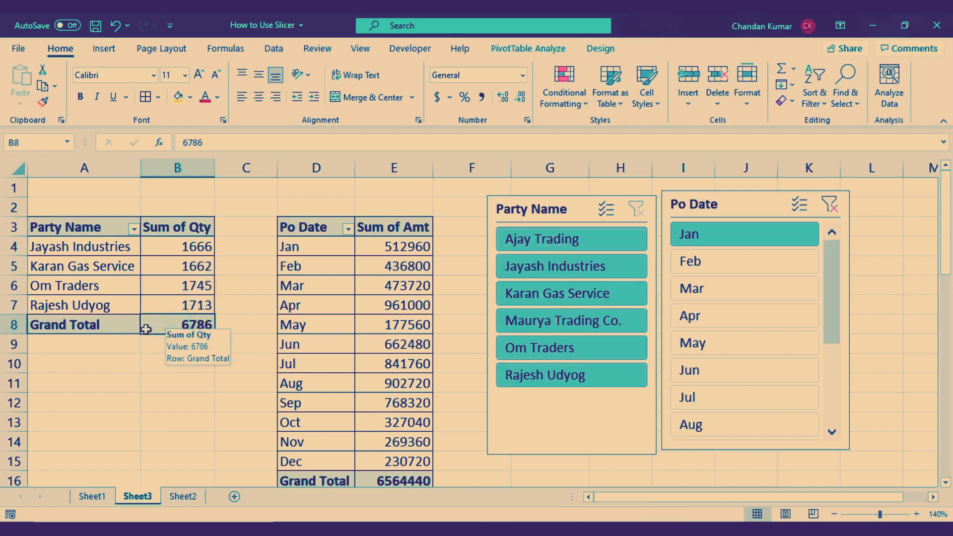
mouse_move(174, 326)
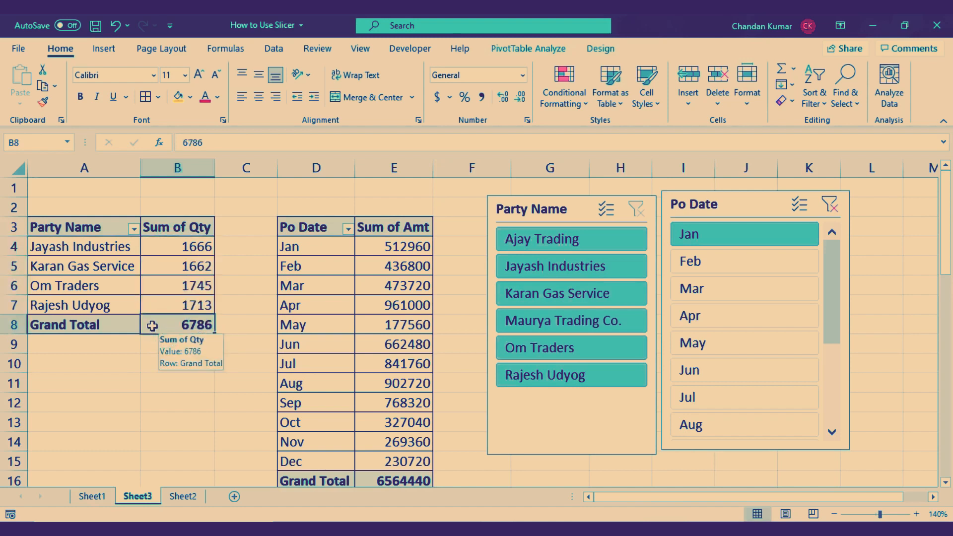
left_click_drag(76, 245, 125, 315)
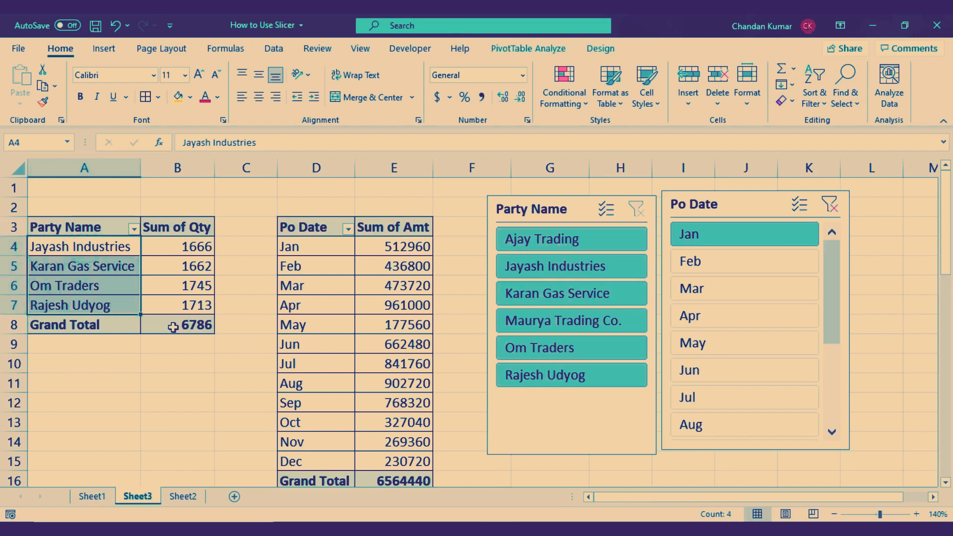
left_click(173, 326)
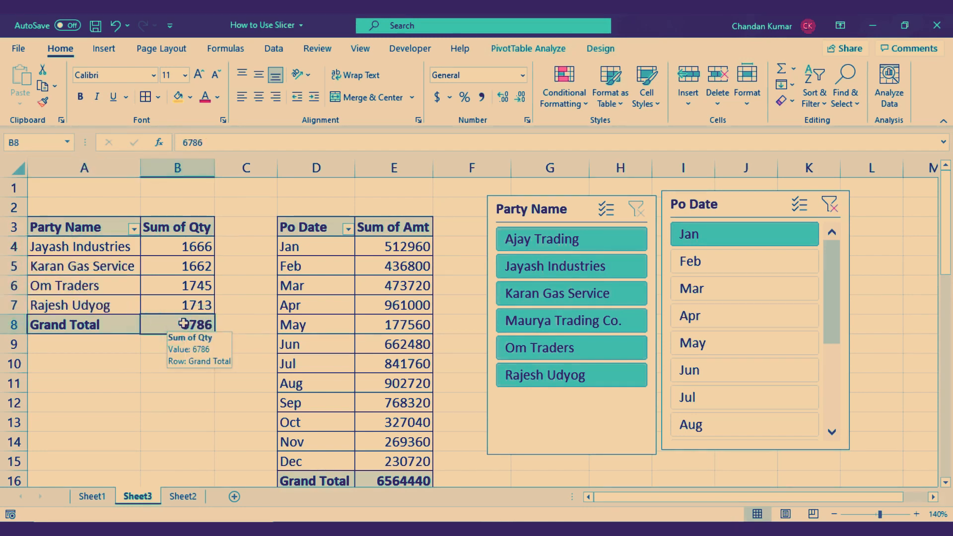
Step: On Sheet2, reselect all parties in the purchase order table's Party Name filter
left_click(183, 496)
left_click(314, 290)
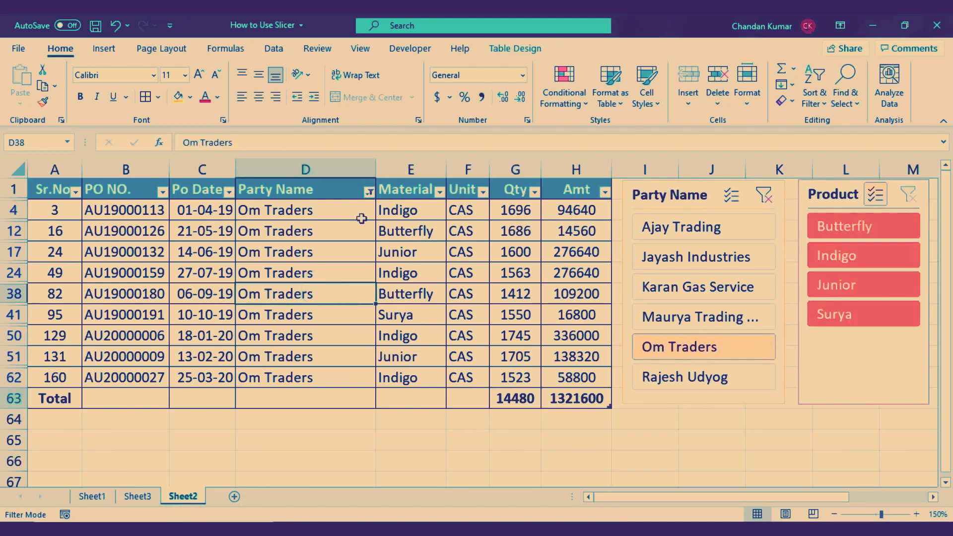
left_click(368, 192)
left_click(240, 356)
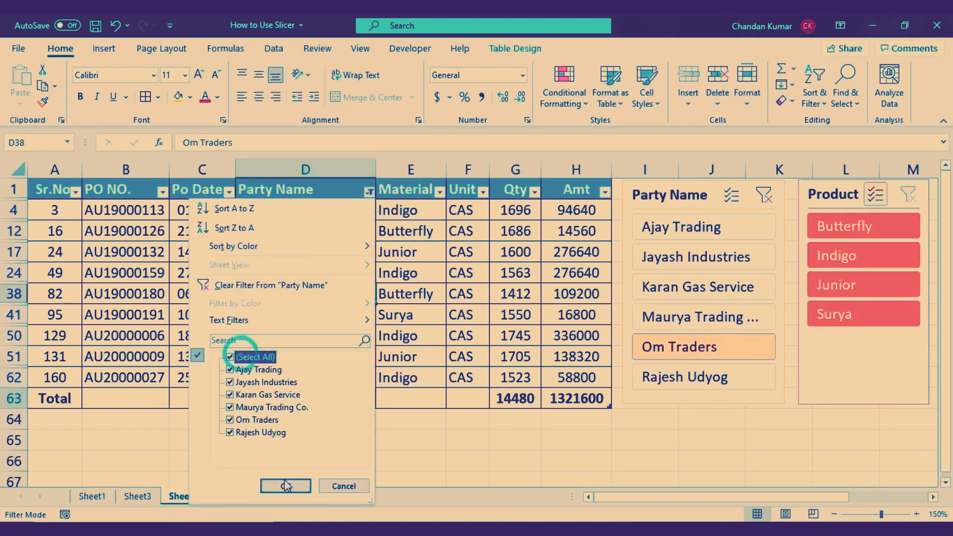
left_click(285, 486)
Step: Find the January Po Date rows in the purchase order table and check the sum of their Qty values
left_click(160, 271)
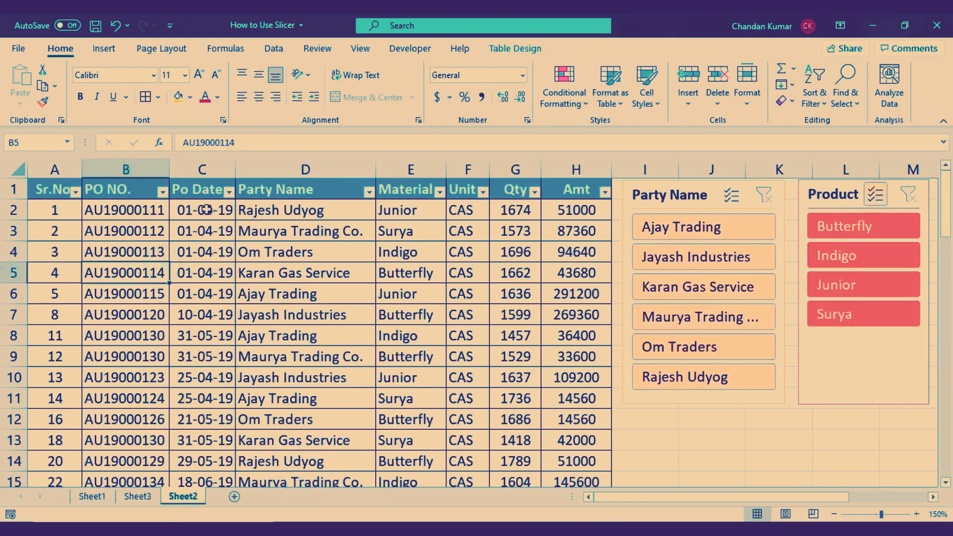
scroll(273, 340, "down", 14)
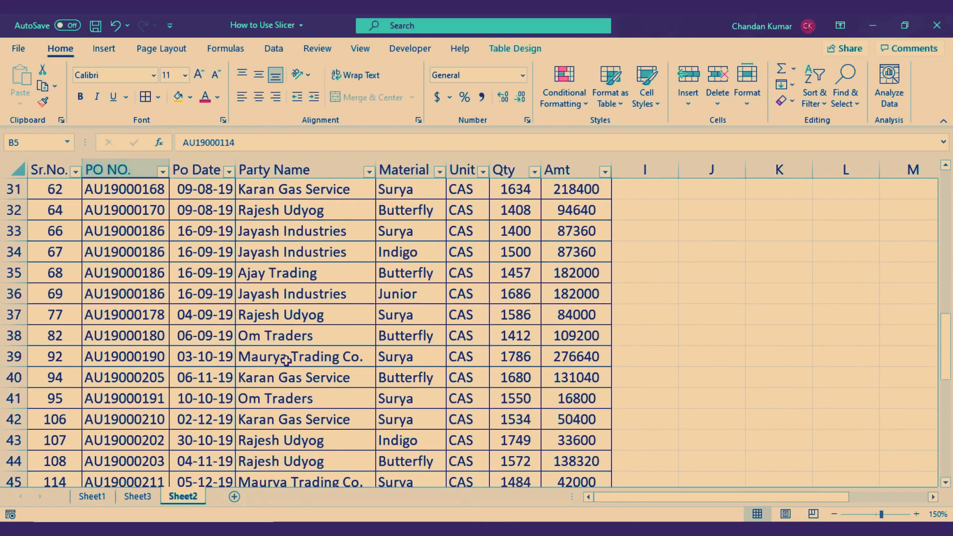
scroll(287, 383, "down", 4)
scroll(287, 383, "up", 3)
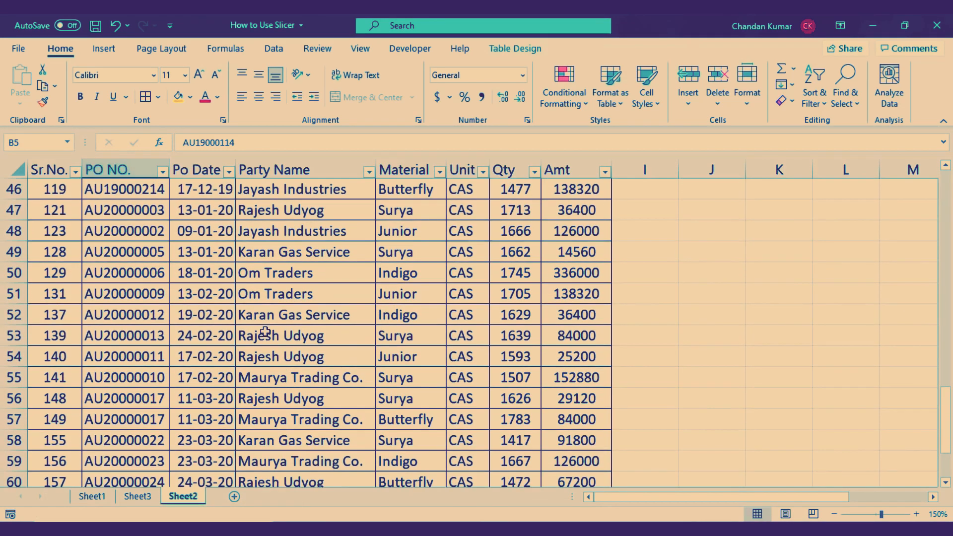
left_click_drag(201, 206, 208, 273)
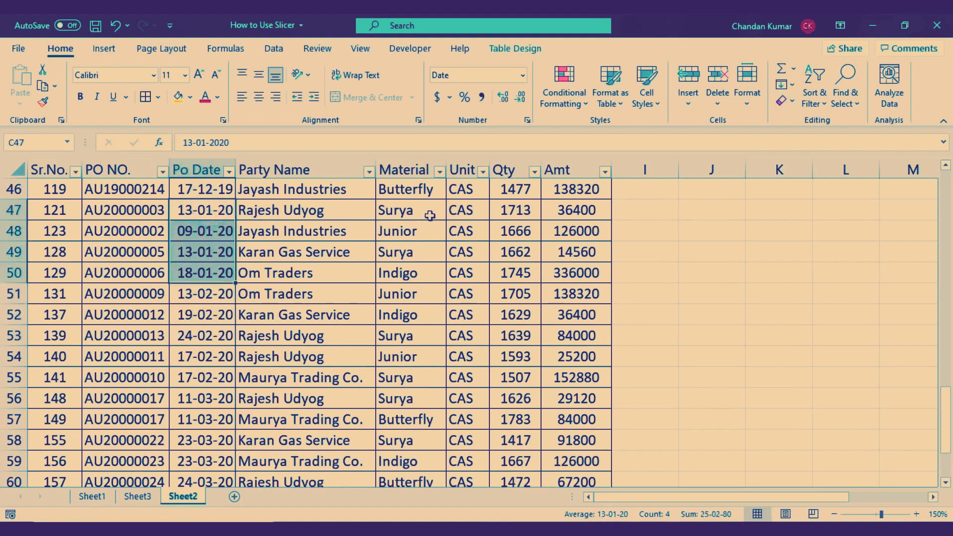
left_click_drag(513, 211, 507, 273)
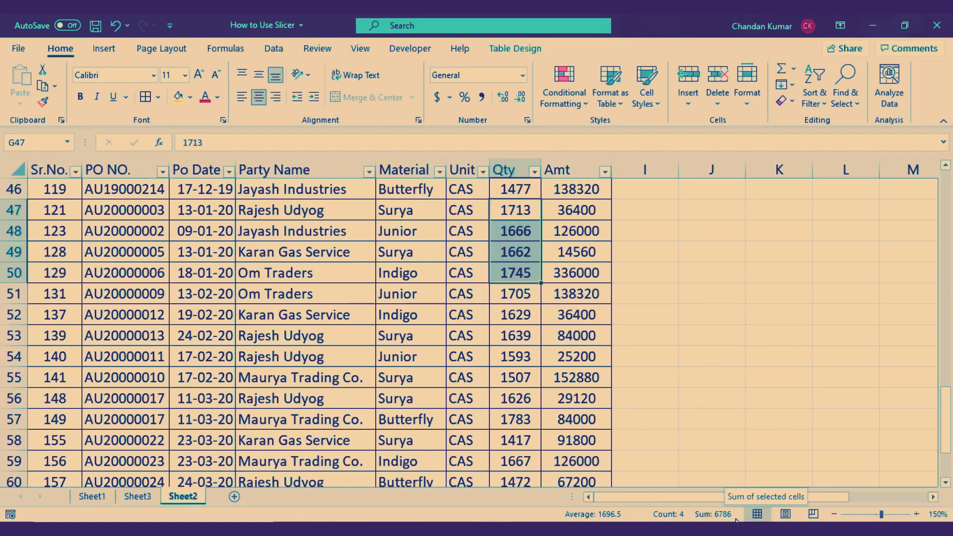
Step: On Sheet3, filter the Po Date slicer to Apr and check each party's Sum of Qty and the Grand Total
left_click(140, 497)
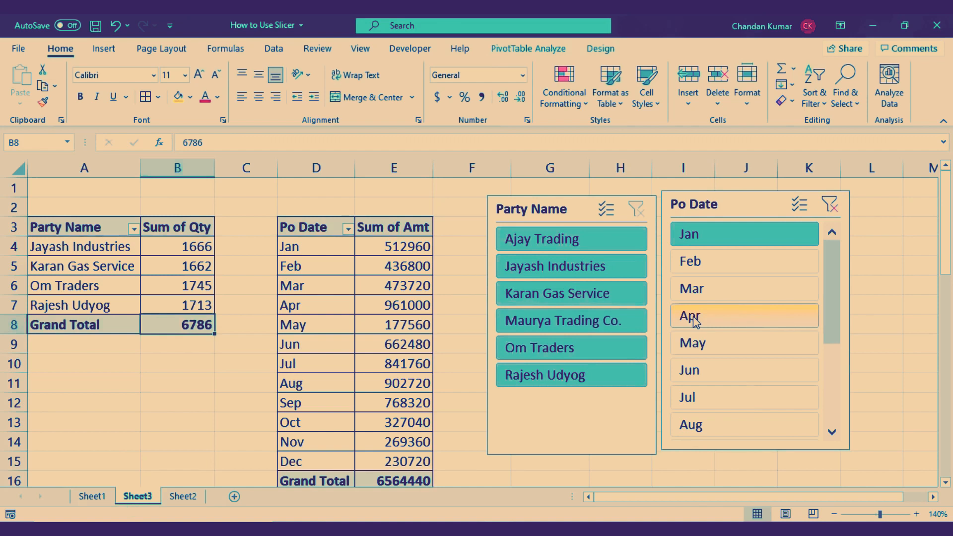
left_click(732, 322)
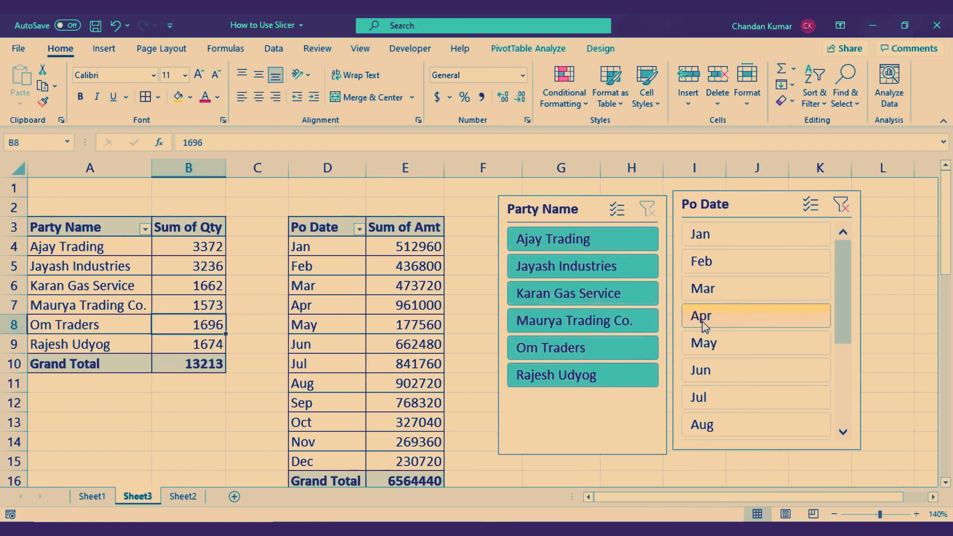
left_click(165, 249)
left_click_drag(165, 249, 177, 345)
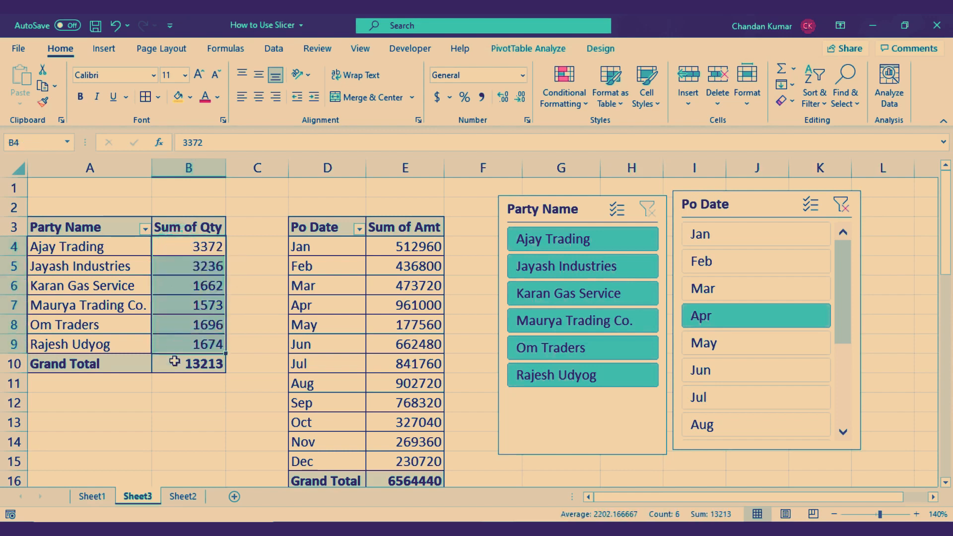
left_click(88, 367)
left_click(196, 363)
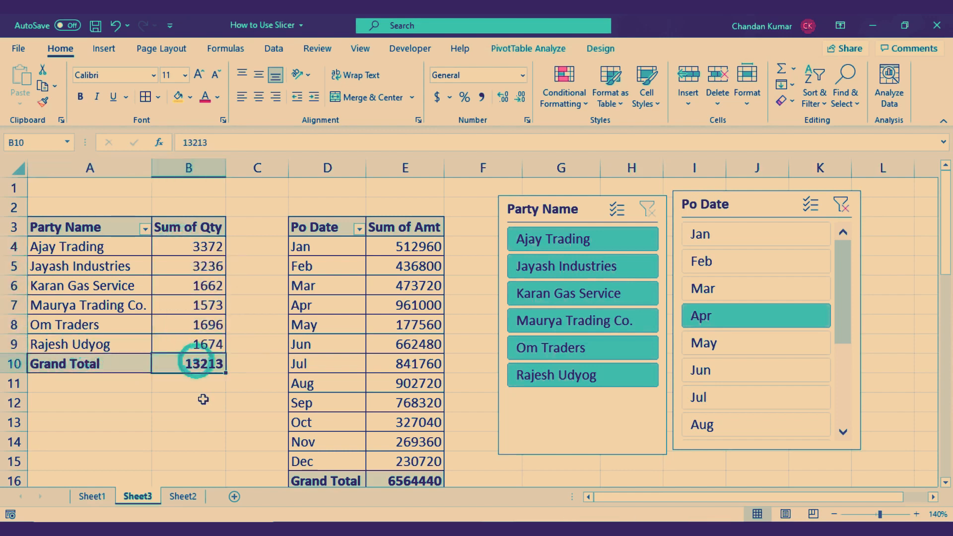
left_click(186, 247)
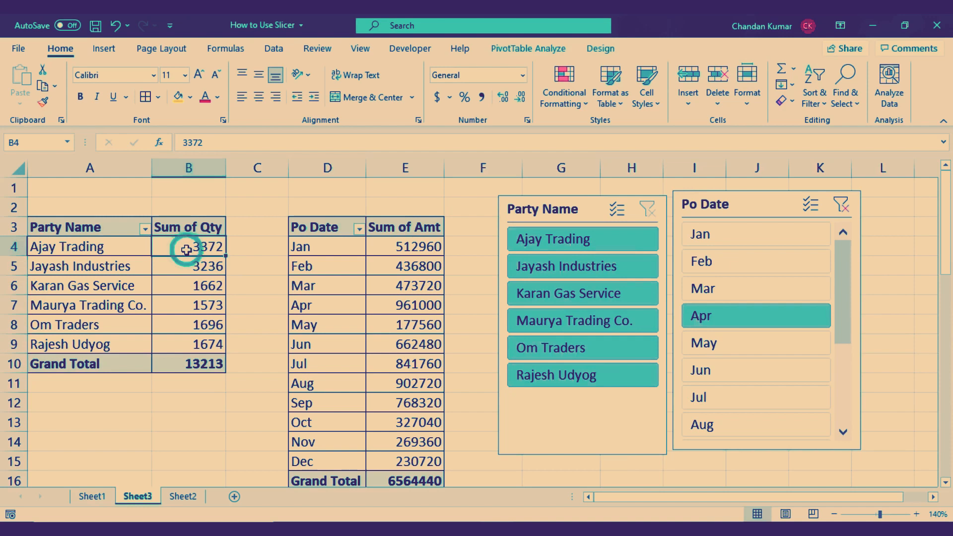
left_click(179, 281)
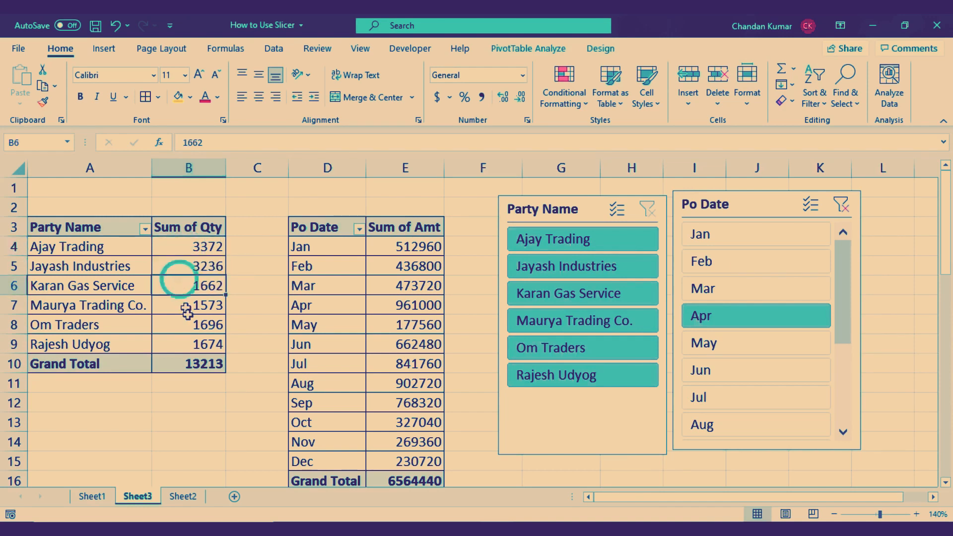
left_click(185, 343)
left_click(165, 365)
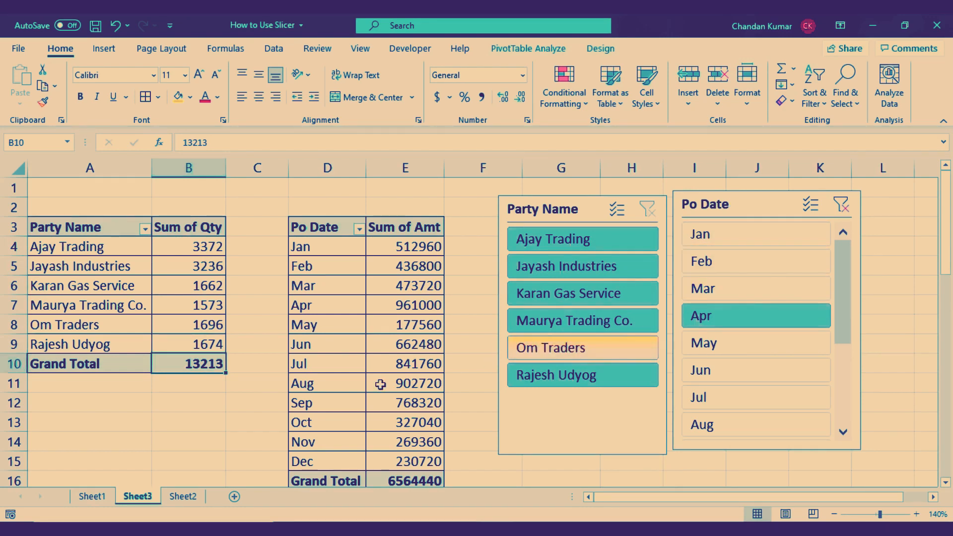
Step: Switch the Po Date slicer to Feb and on to Mar, and review the whole Party Name PivotTable
left_click(732, 261)
left_click(714, 289)
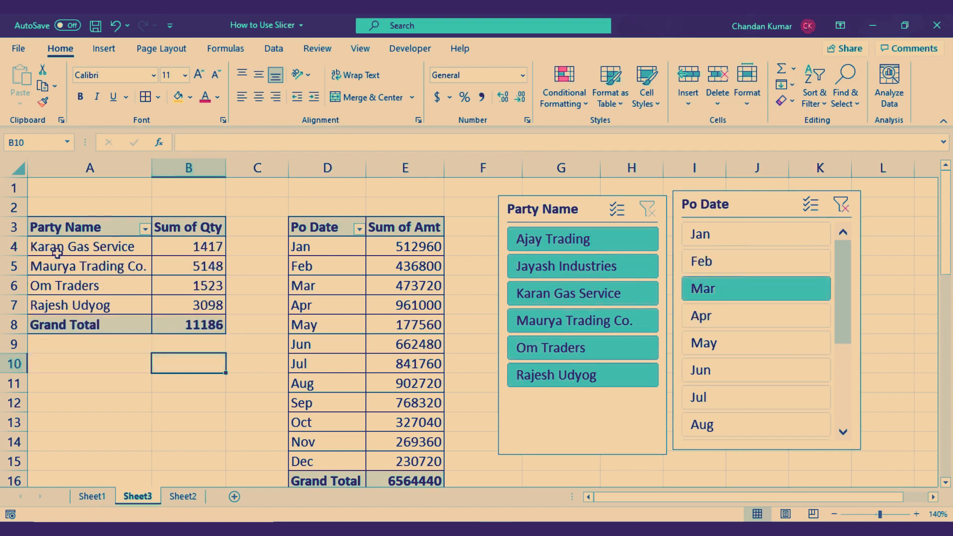
left_click_drag(45, 227, 191, 323)
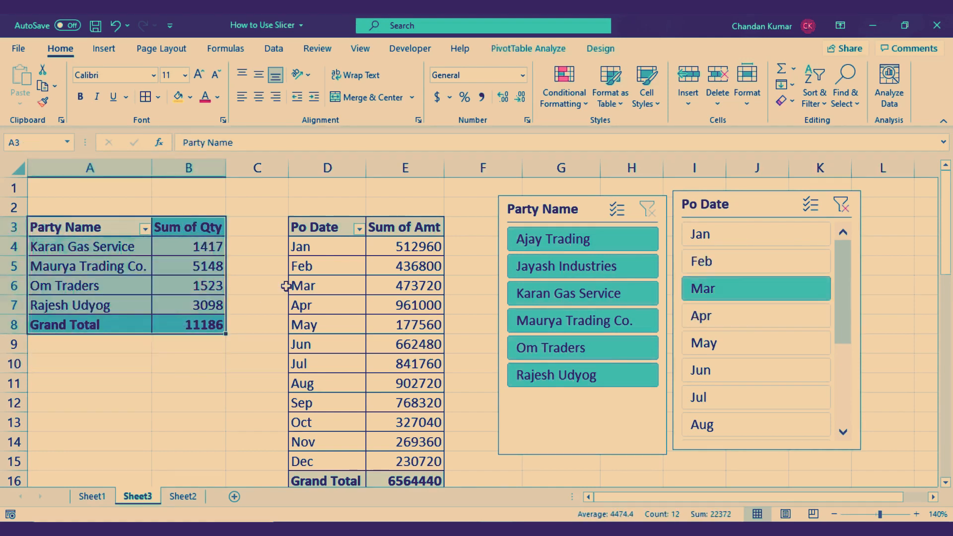
Step: Filter the Po Date slicer to Jun and check whether the Po Date PivotTable responds to it
left_click(742, 371)
left_click_drag(315, 227, 412, 478)
left_click(392, 394)
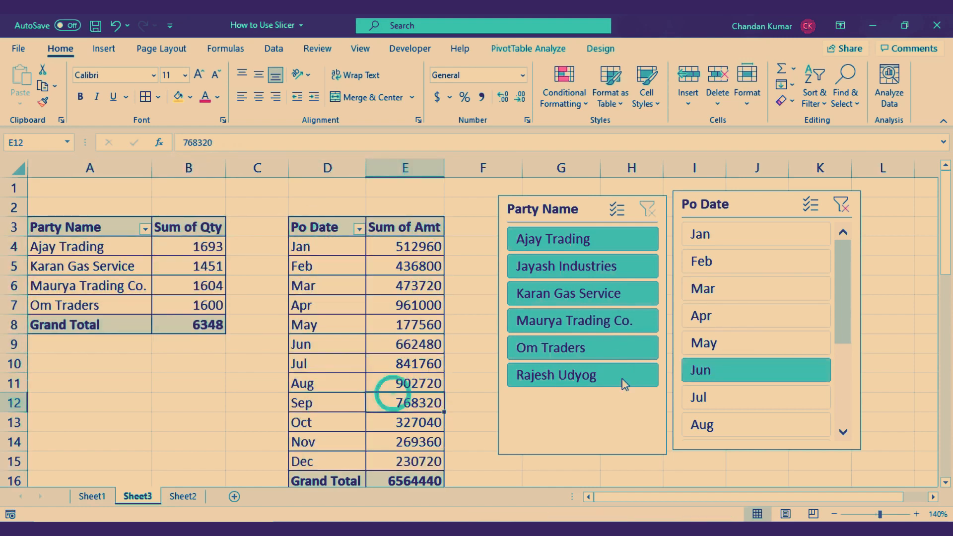
Step: Switch the Po Date slicer to Jul and on to Aug, and review the quantities in the Party Name PivotTable
left_click(753, 396)
left_click(725, 423)
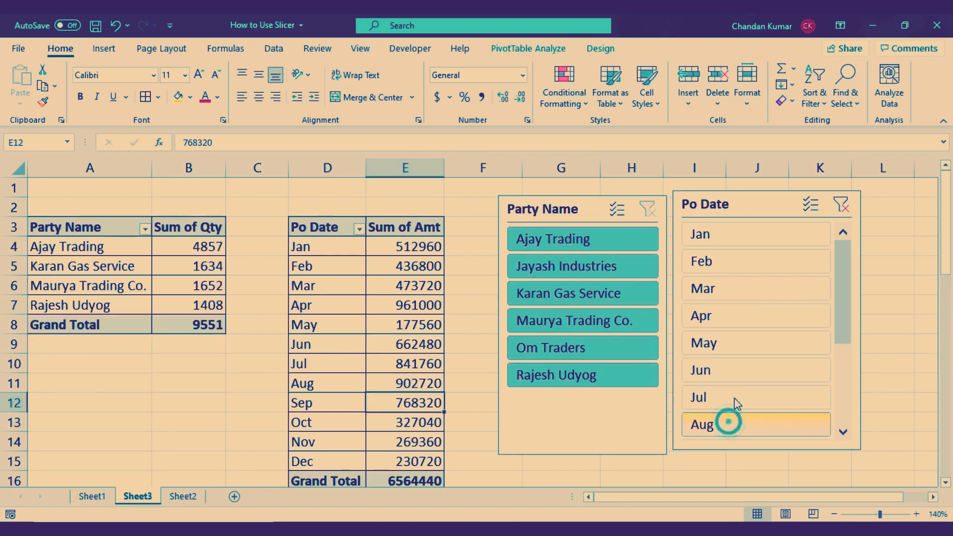
left_click(733, 209)
left_click_drag(91, 224, 193, 296)
left_click(195, 305)
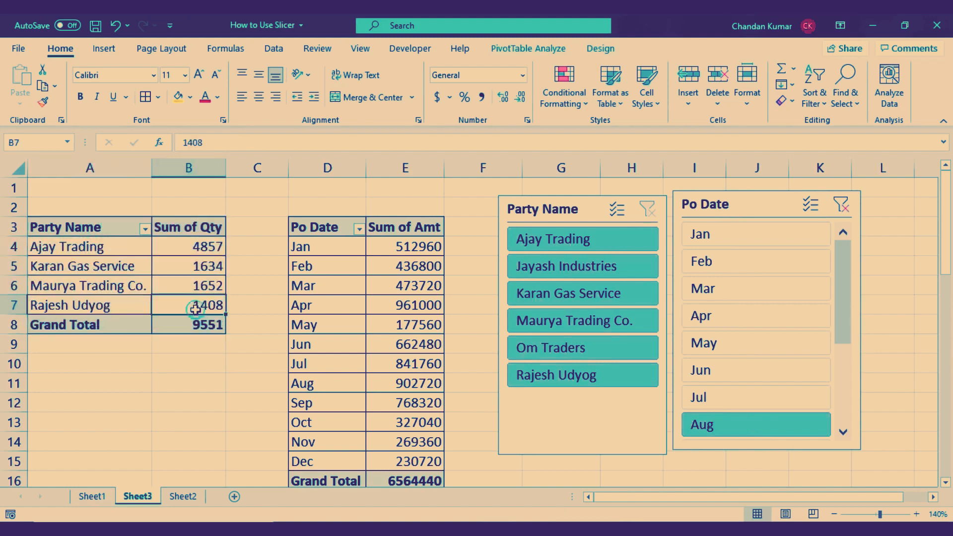
Step: Switch the Po Date slicer through Feb, Mar and Apr, and check whether the Po Date PivotTable responds
left_click(320, 226)
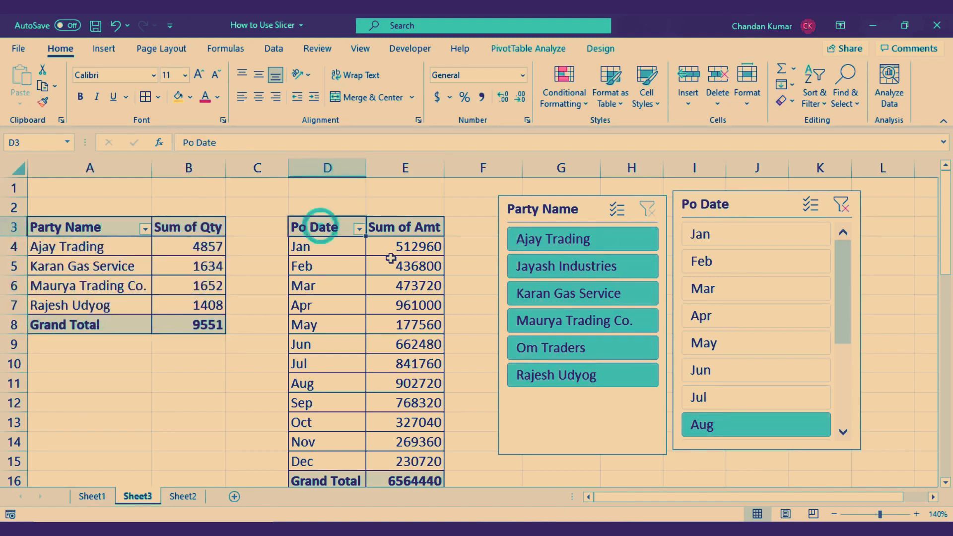
left_click(385, 262)
left_click(717, 261)
left_click(710, 290)
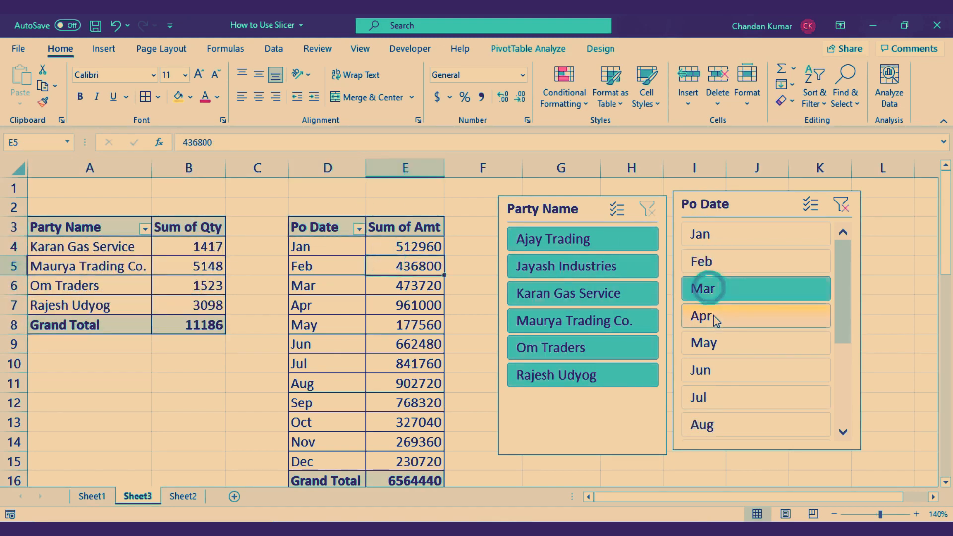
left_click(713, 316)
Step: Review which PivotTables the Po Date slicer is connected to, and leave its report connections as they are
left_click(742, 198)
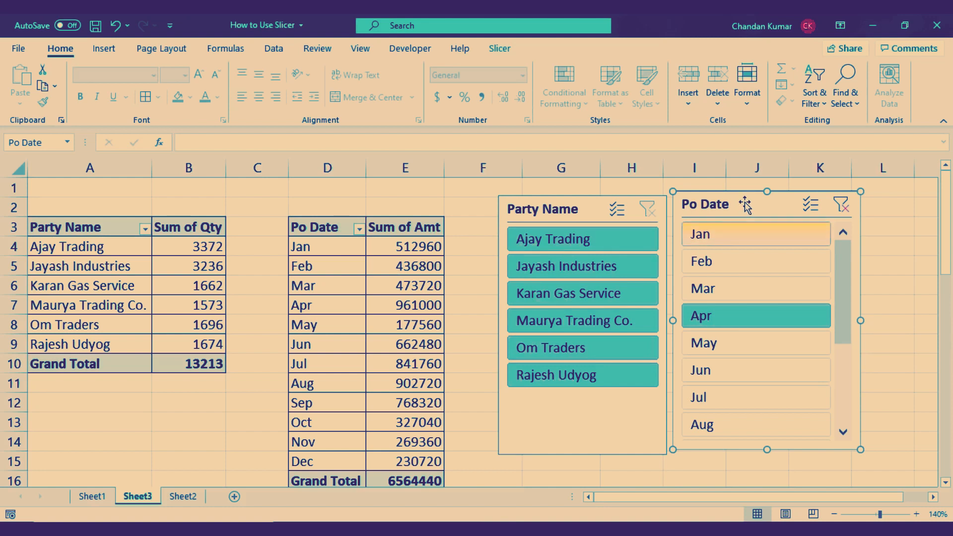
left_click(498, 49)
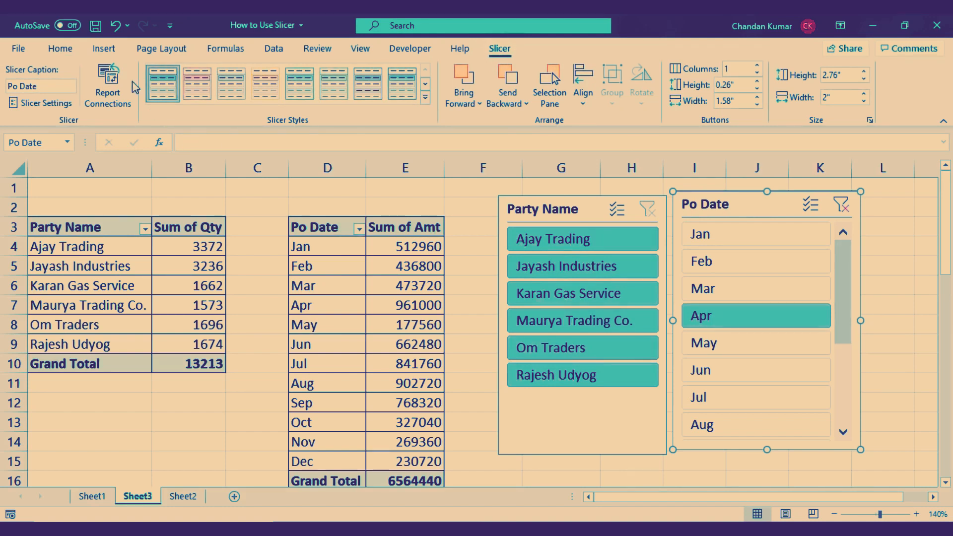
left_click(118, 75)
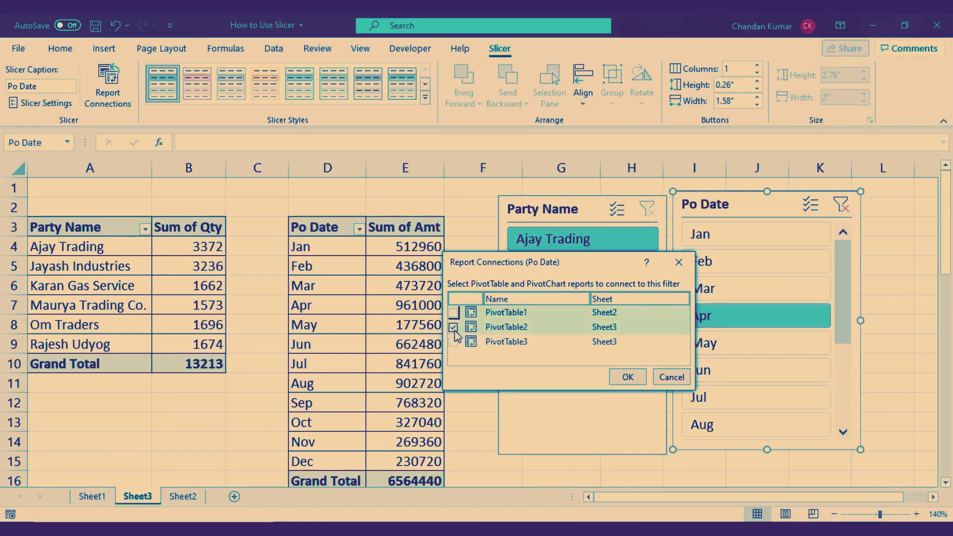
left_click(671, 377)
Step: Look up the assigned PivotTable name of the Party Name PivotTable on Sheet3
left_click(96, 255)
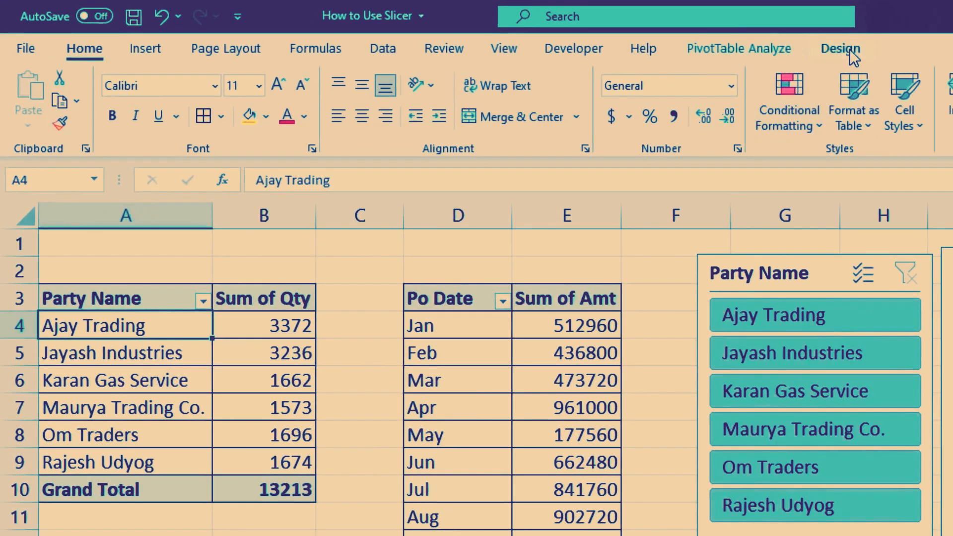
left_click_drag(110, 300, 261, 457)
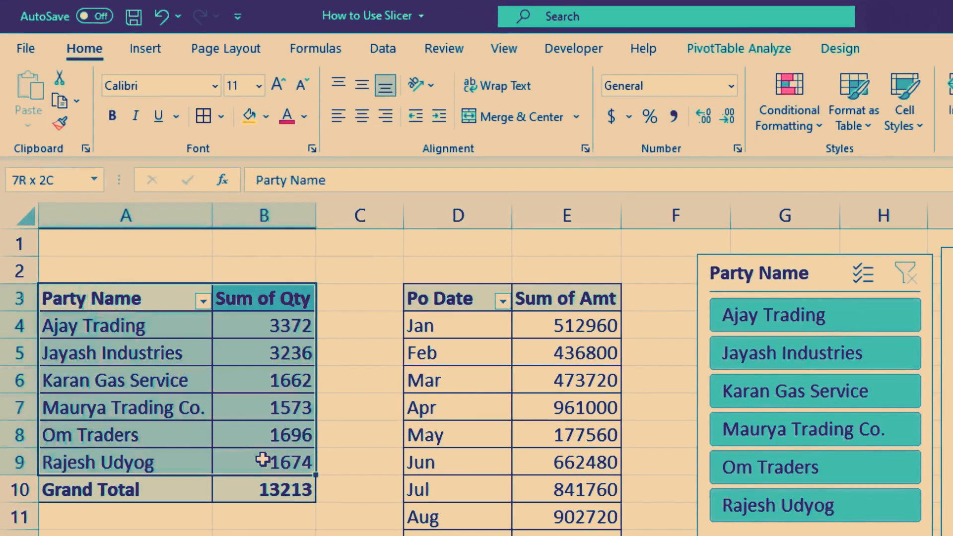
left_click(148, 358)
left_click(201, 358)
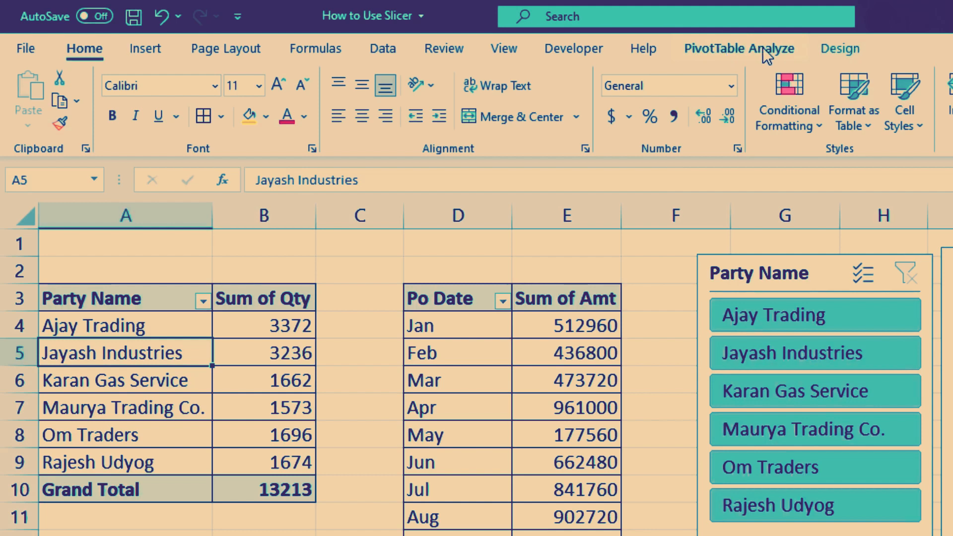
left_click(720, 57)
key("Down")
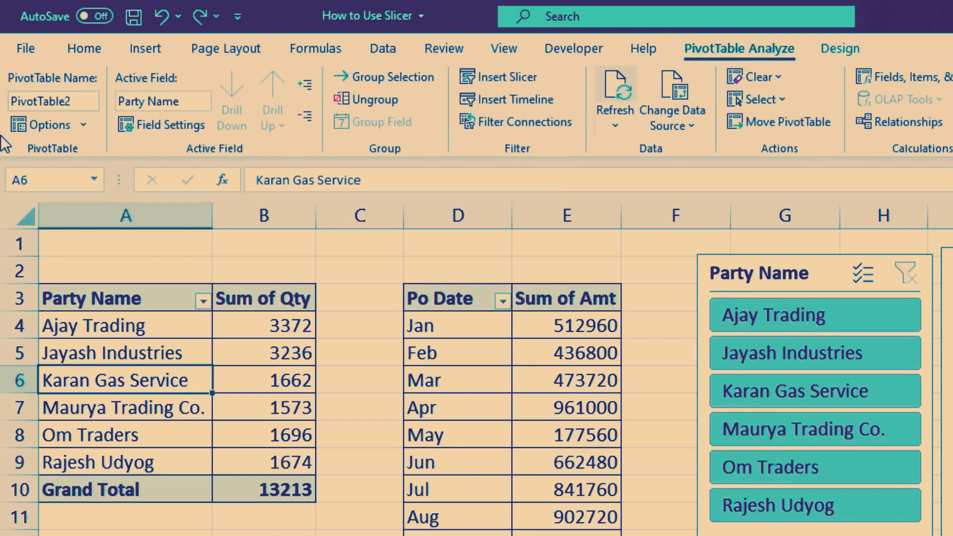
left_click(83, 106)
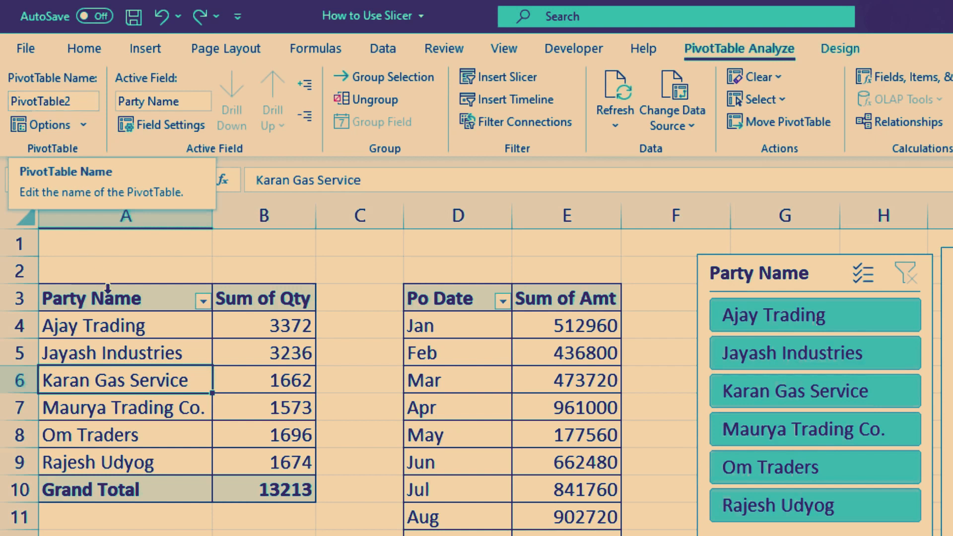
Step: Rename the Party Name PivotTable as "Party Wise Sale Qty"
left_click(124, 297)
left_click_drag(134, 295, 273, 453)
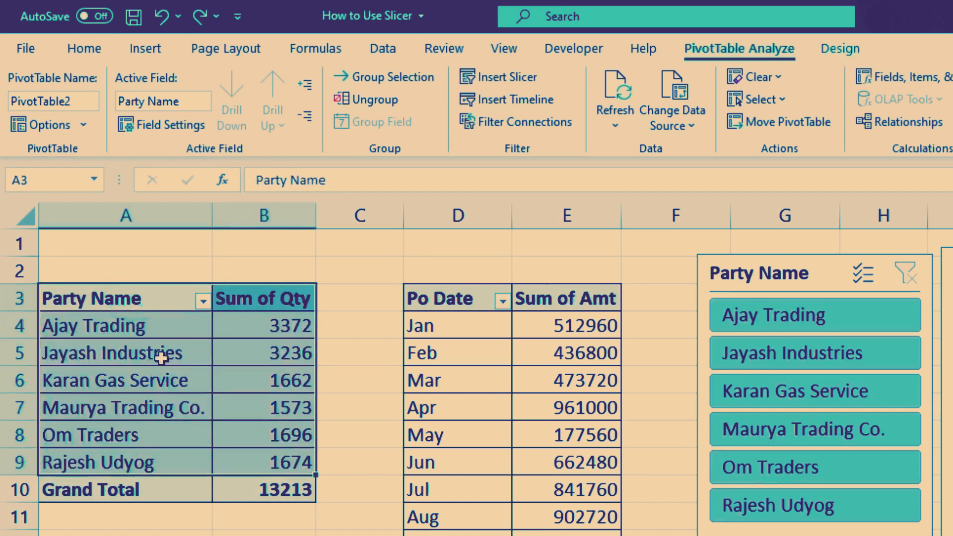
left_click(160, 358)
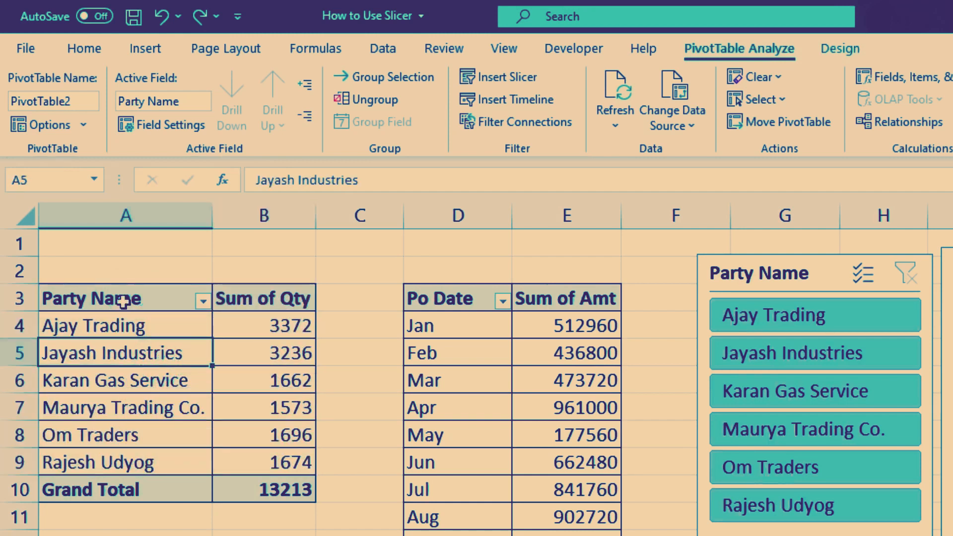
left_click(149, 297)
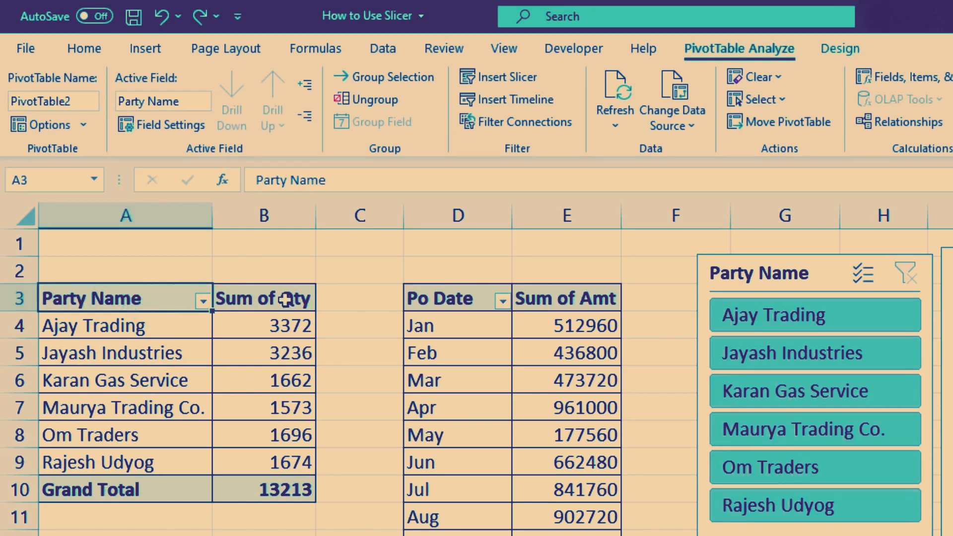
left_click(77, 100)
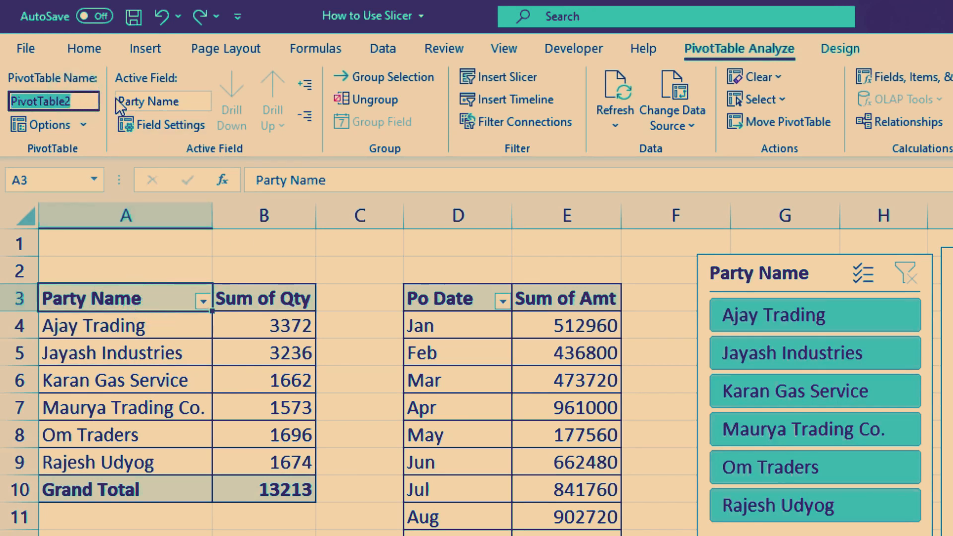
type("P")
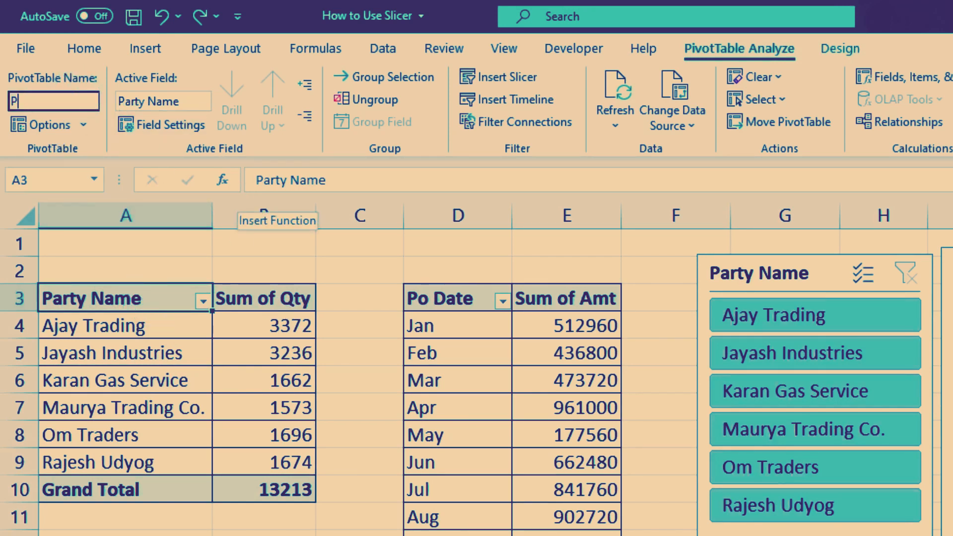
type("arty Wise Sale Qty")
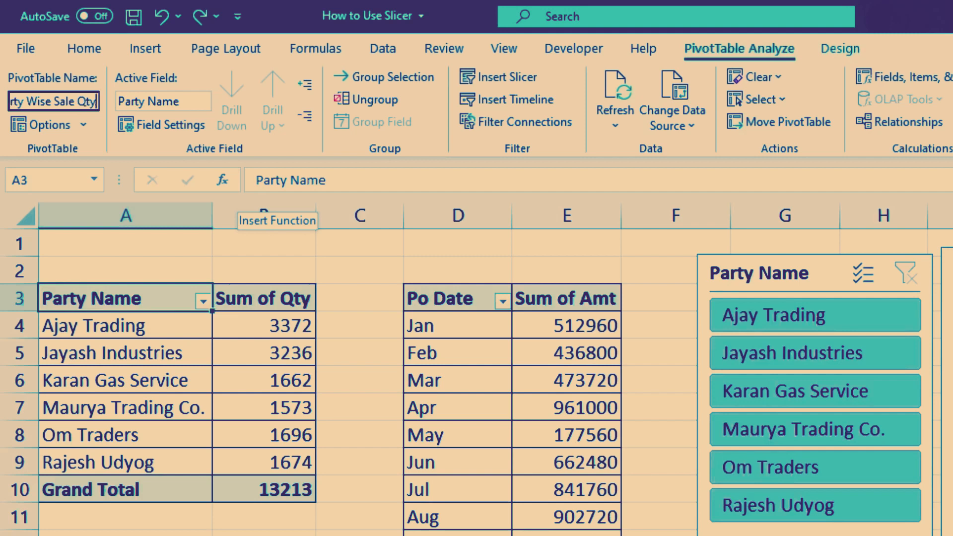
key("Return")
Step: Rename the Po Date PivotTable as "Month Wise Sale Amt"
left_click(479, 350)
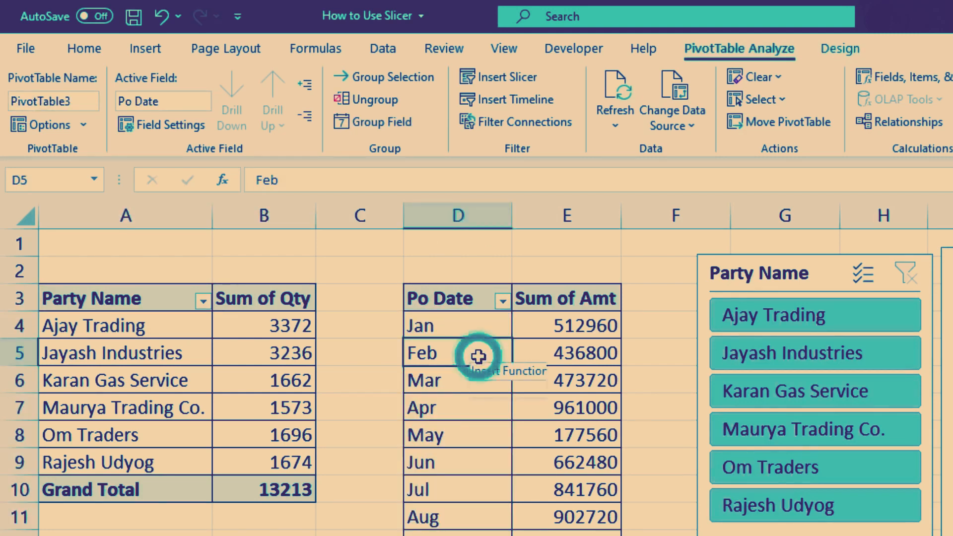
left_click(448, 296)
left_click_drag(448, 296, 553, 517)
left_click(456, 374)
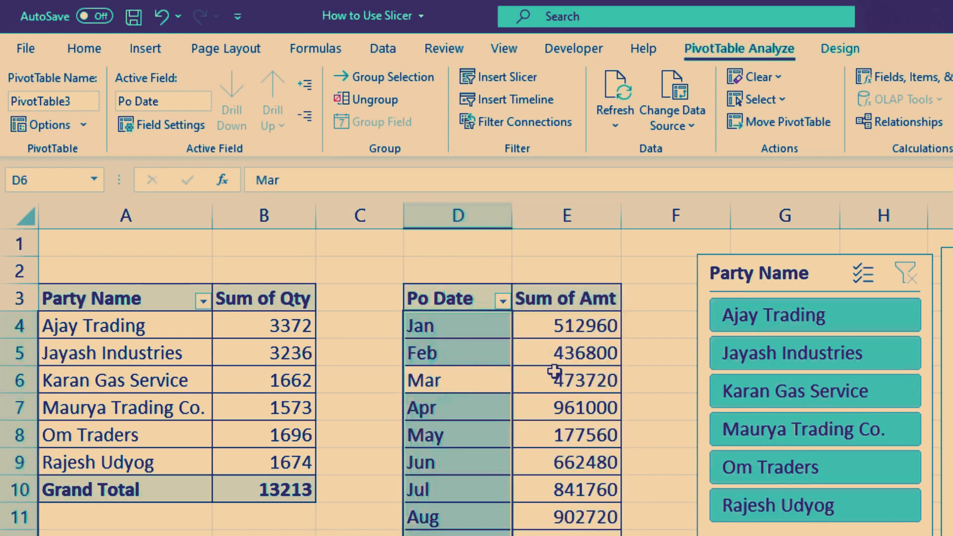
left_click(539, 380)
left_click(487, 373)
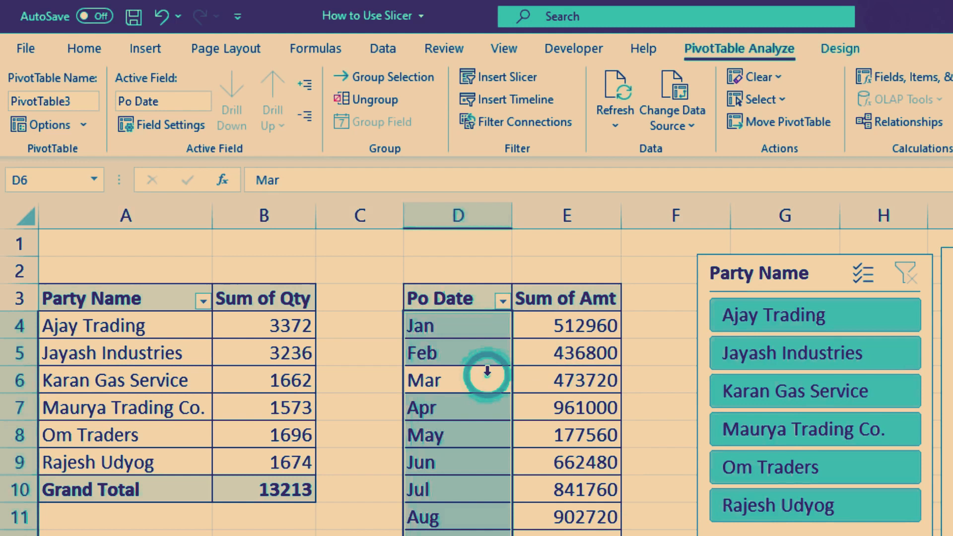
left_click(466, 343)
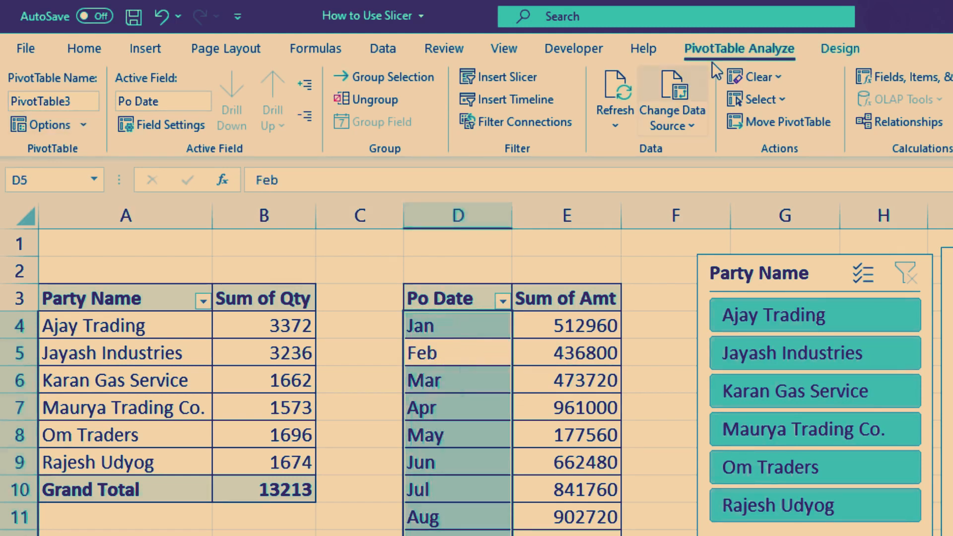
double_click(76, 101)
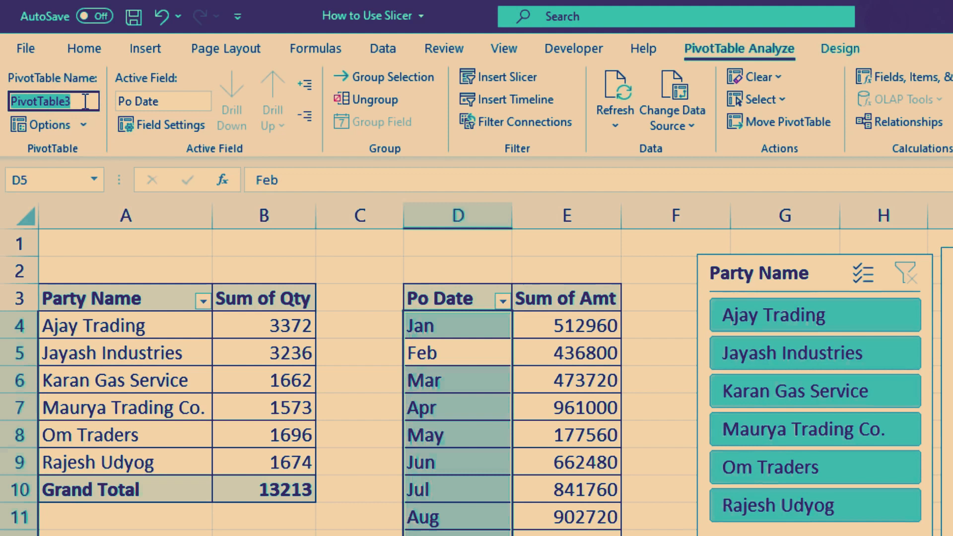
type("Mont")
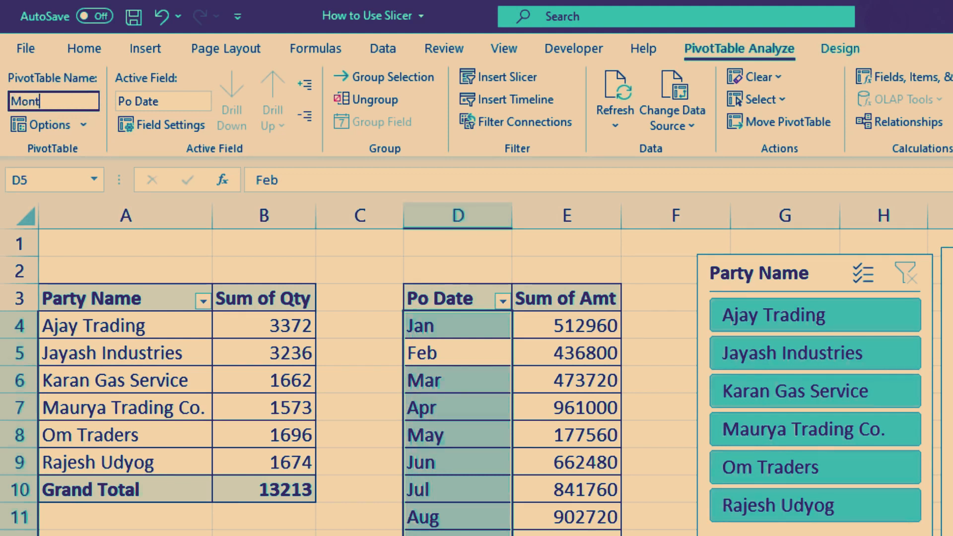
type("h Wise Sale Amt")
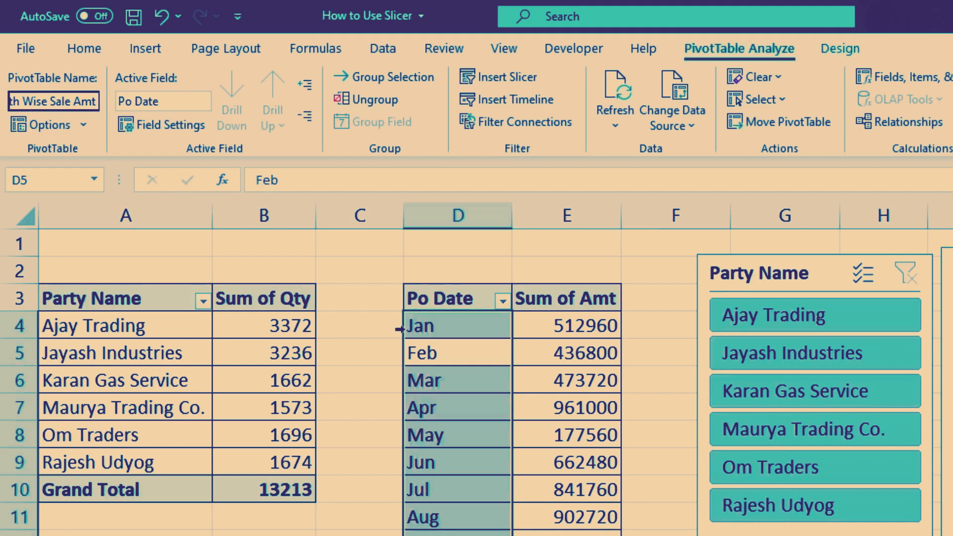
left_click(559, 353)
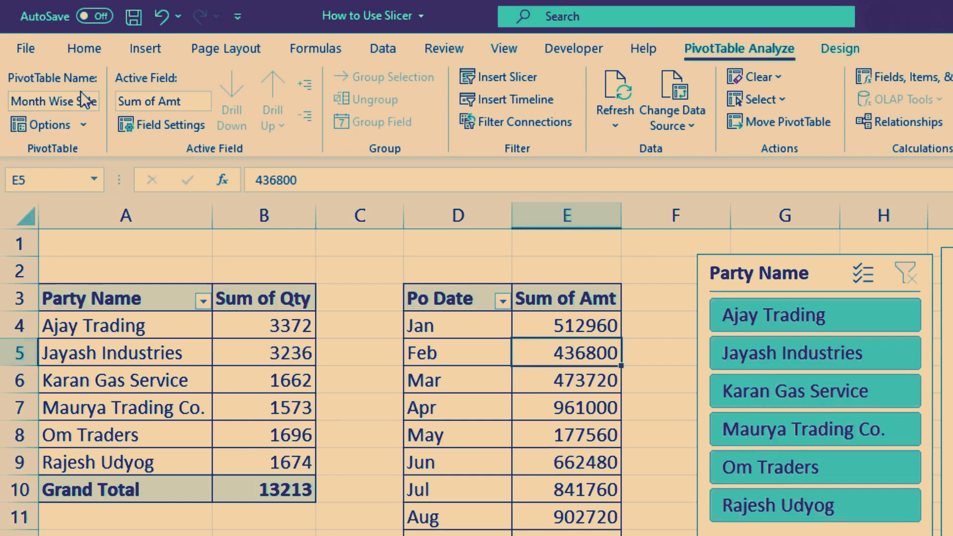
Step: Check the assigned names of both PivotTables on Sheet3
left_click(64, 99)
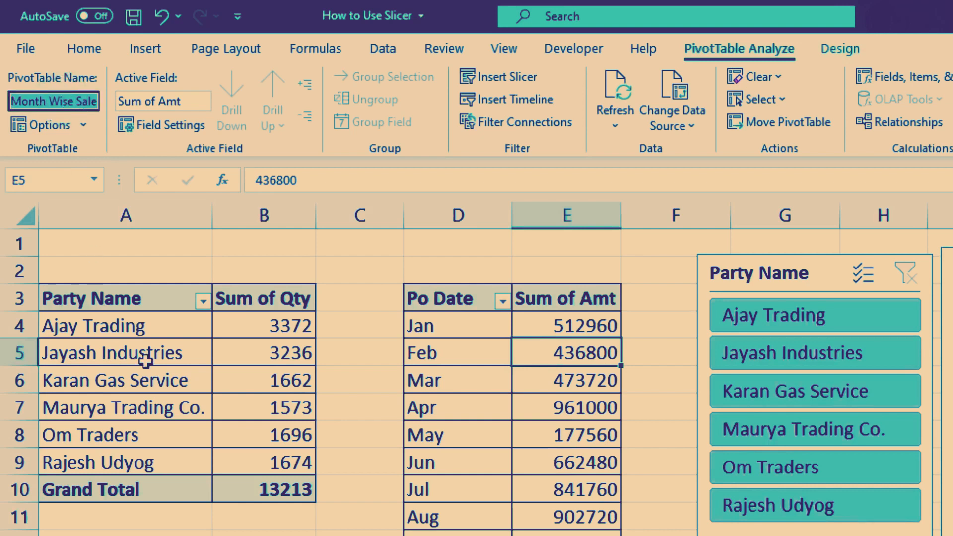
left_click(174, 354)
left_click(65, 99)
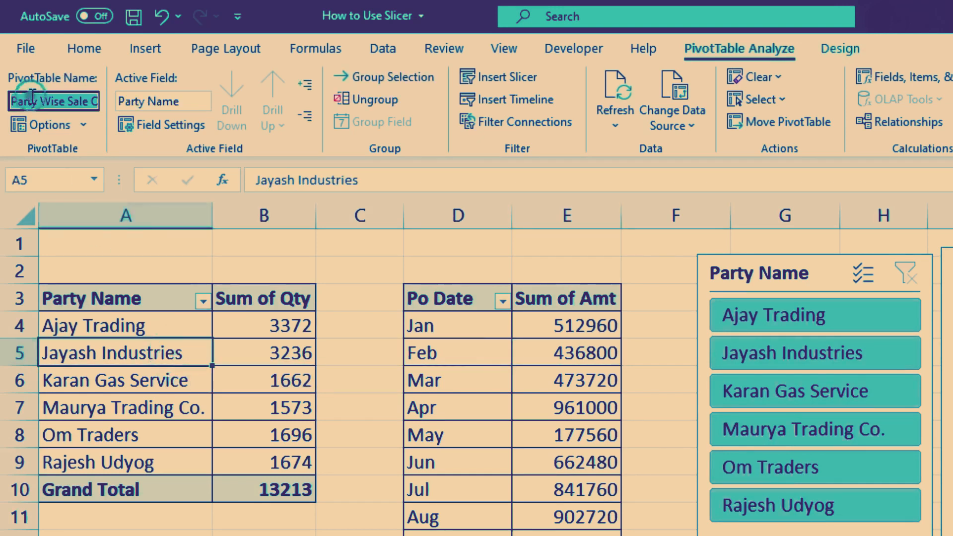
left_click(472, 356)
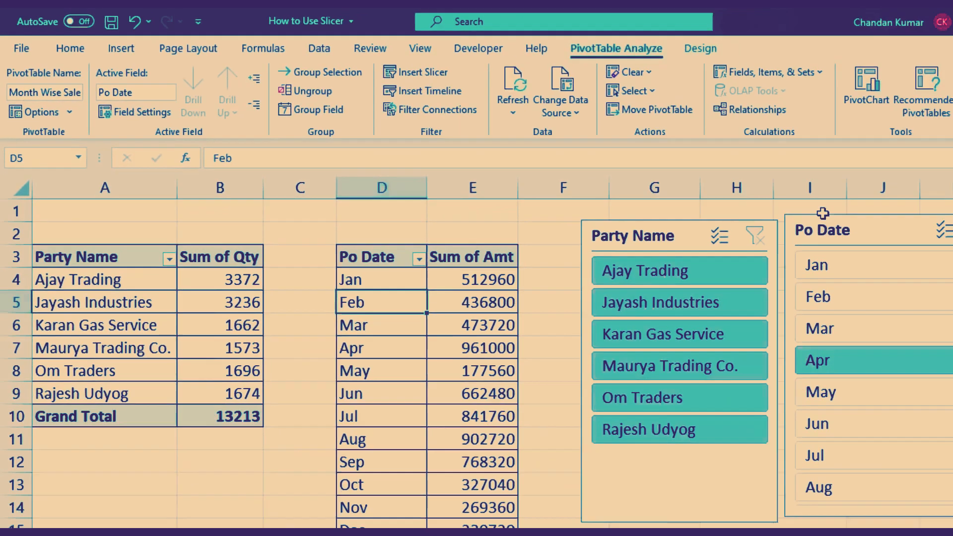
Step: Switch the Po Date slicer month by month from Jan to Jun, comparing how both PivotTables respond
left_click(734, 205)
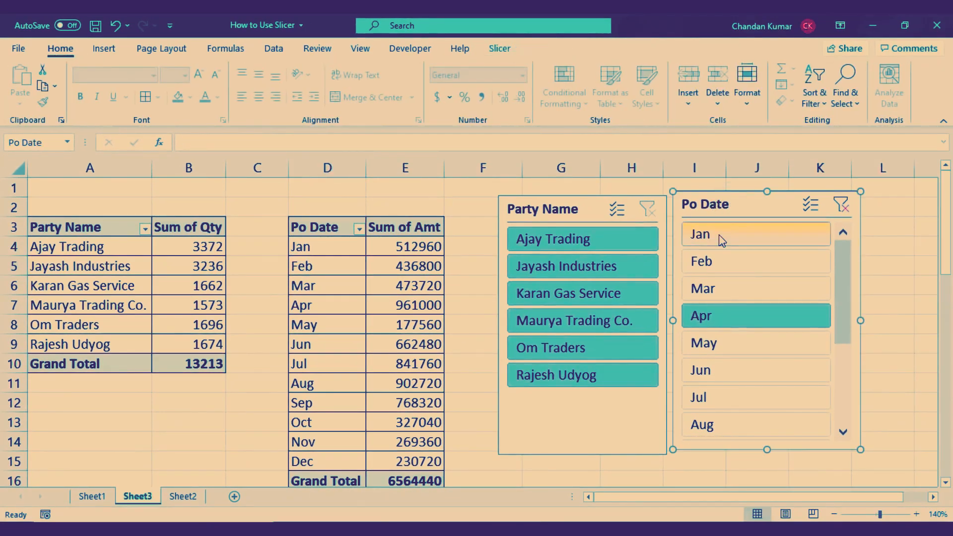
left_click(719, 236)
left_click(715, 267)
left_click(715, 288)
left_click(715, 320)
left_click(715, 343)
left_click(713, 371)
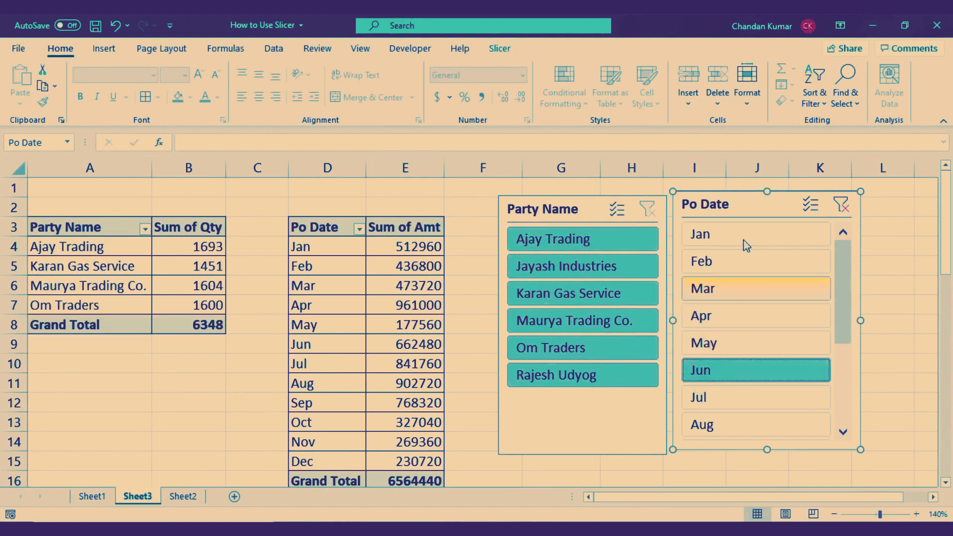
Step: Connect the Po Date slicer to the Month Wise Sale Amt PivotTable in addition to Party Wise Sale Qty
right_click(752, 209)
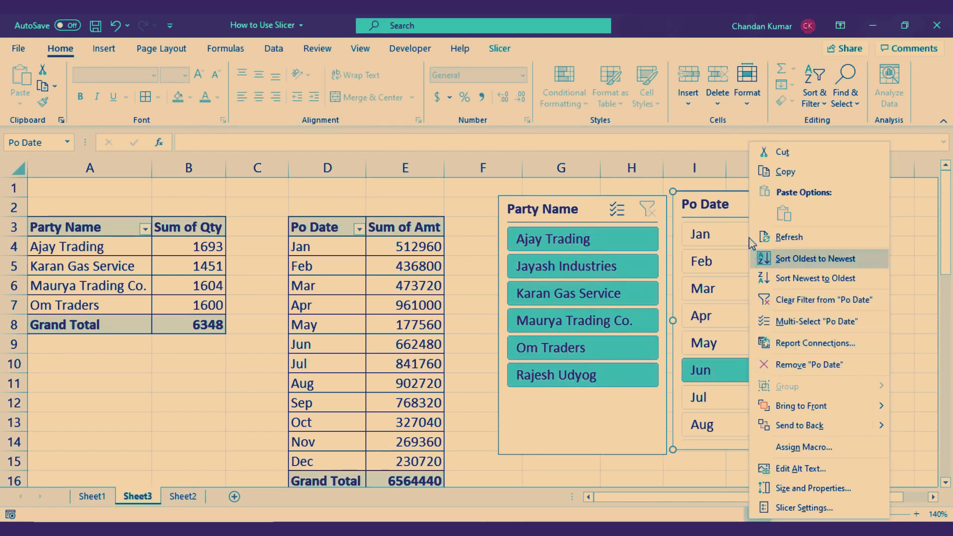
left_click(733, 206)
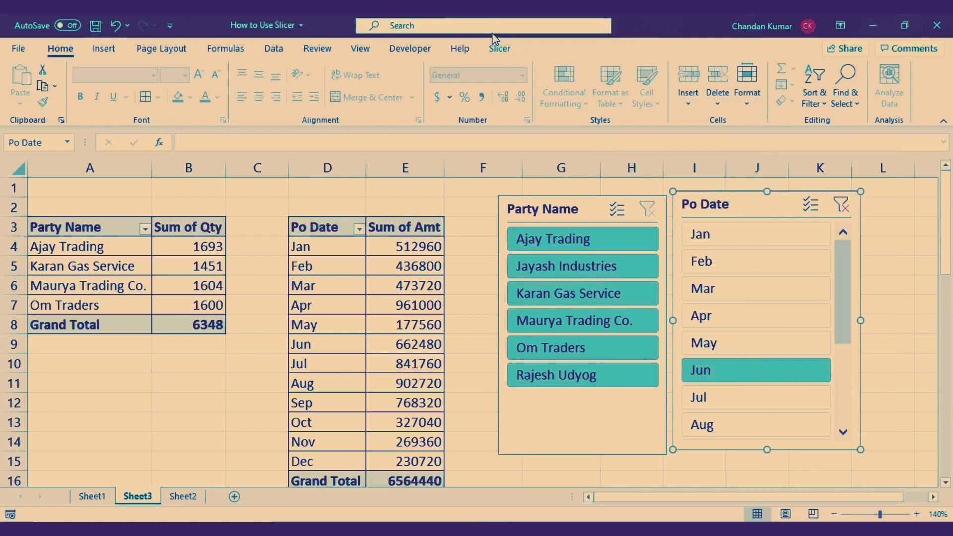
left_click(499, 48)
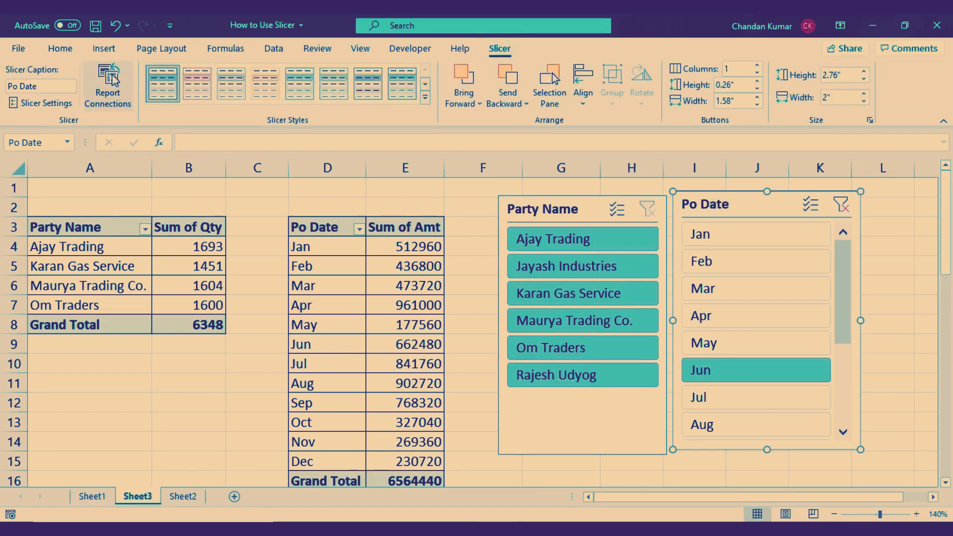
left_click(112, 80)
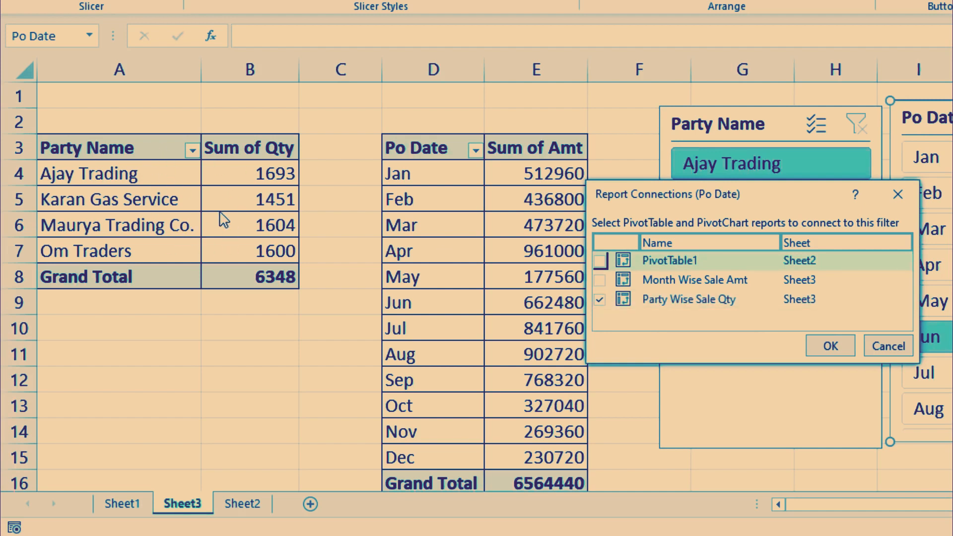
left_click(600, 281)
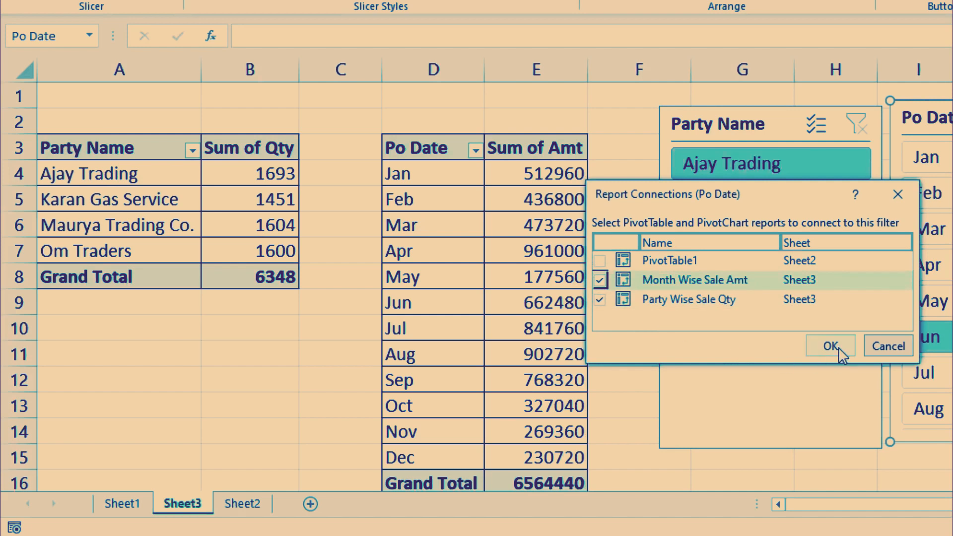
left_click(838, 348)
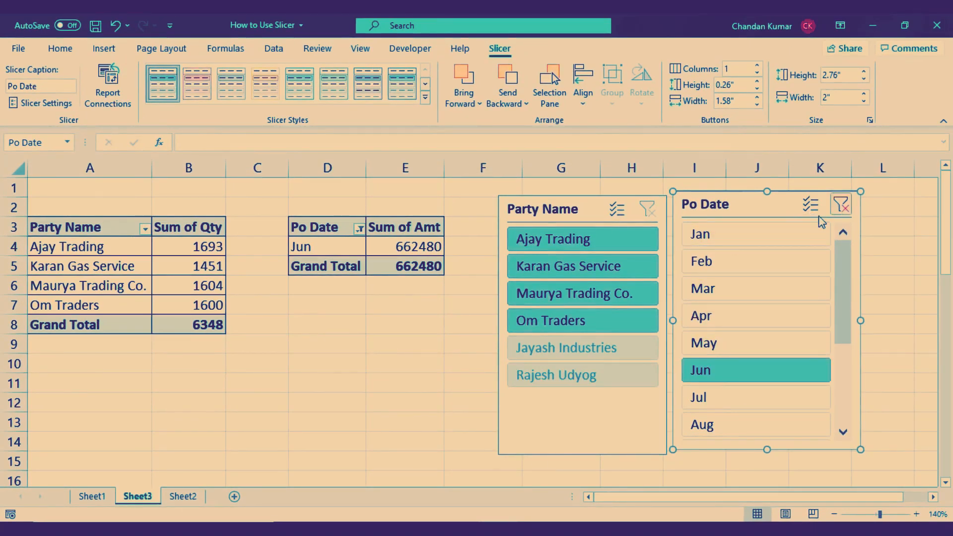
Step: Filter the Po Date slicer by various single months from Jan to Aug, ending on Feb, and compare both connected PivotTables
left_click_drag(101, 244, 198, 305)
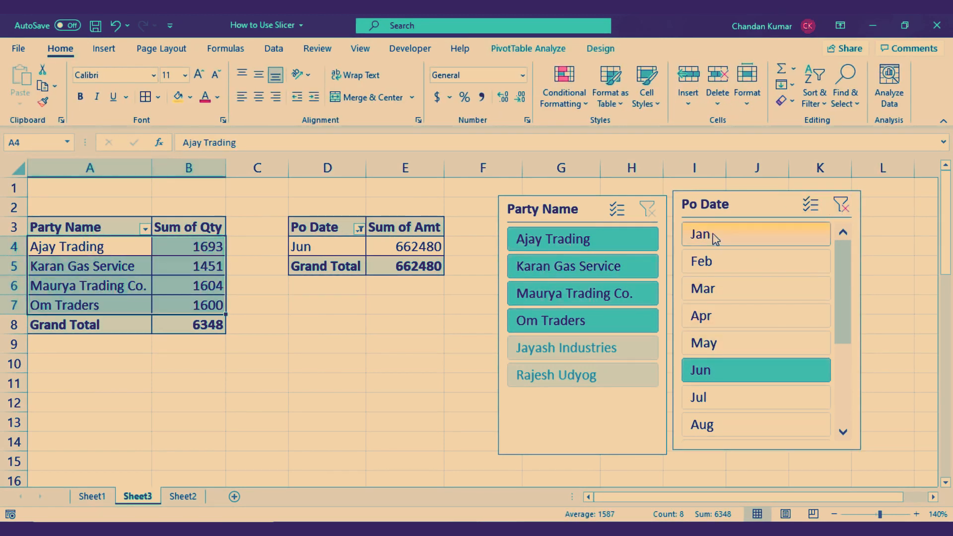
left_click(759, 235)
left_click(735, 267)
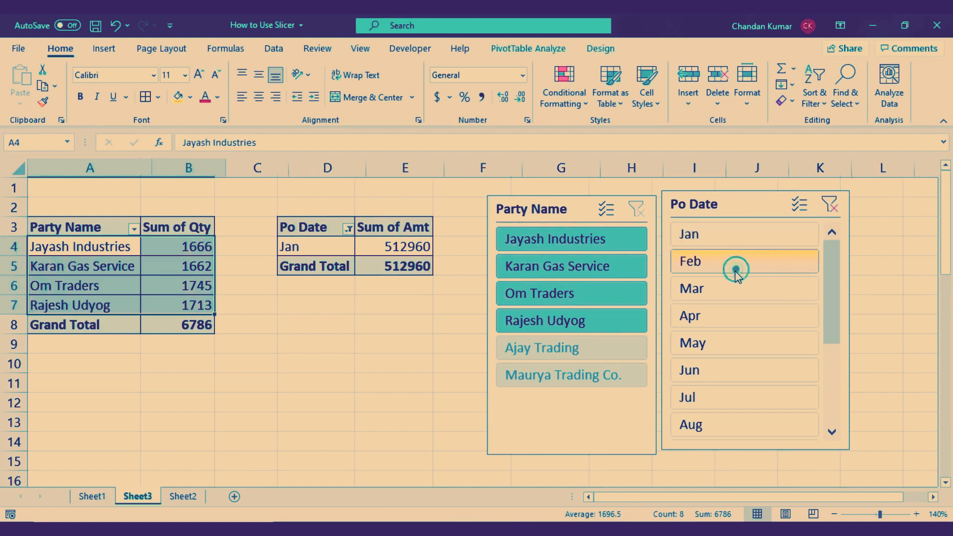
left_click(729, 297)
left_click(724, 339)
left_click(727, 370)
left_click(723, 399)
left_click(723, 424)
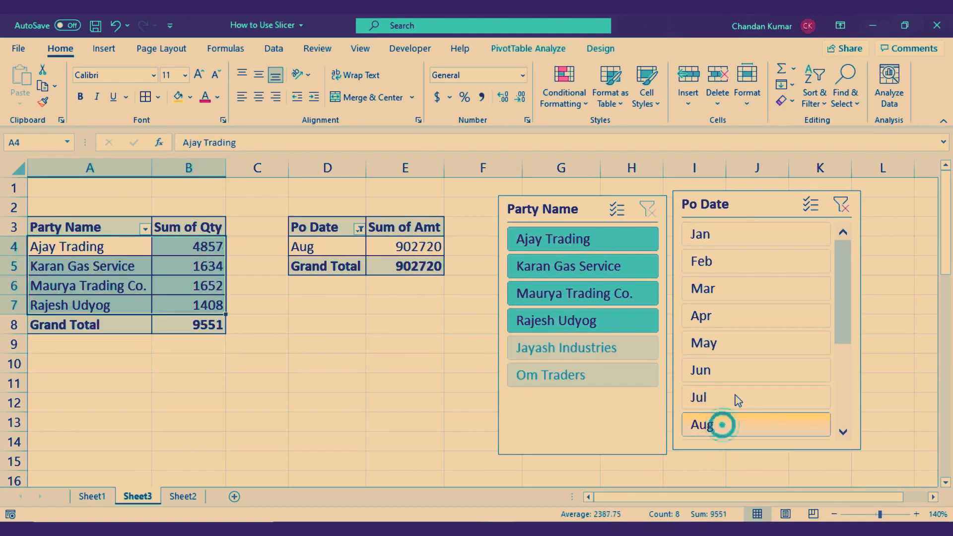
left_click(746, 373)
left_click(749, 236)
left_click(737, 269)
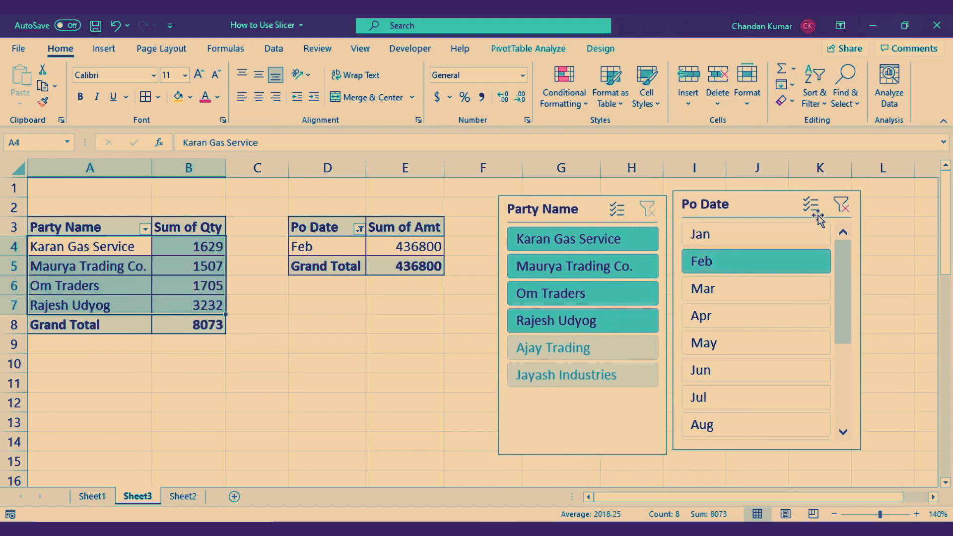
Step: Clear the Po Date slicer's filter and move the slicer farther away from the Party Name slicer
left_click(737, 214)
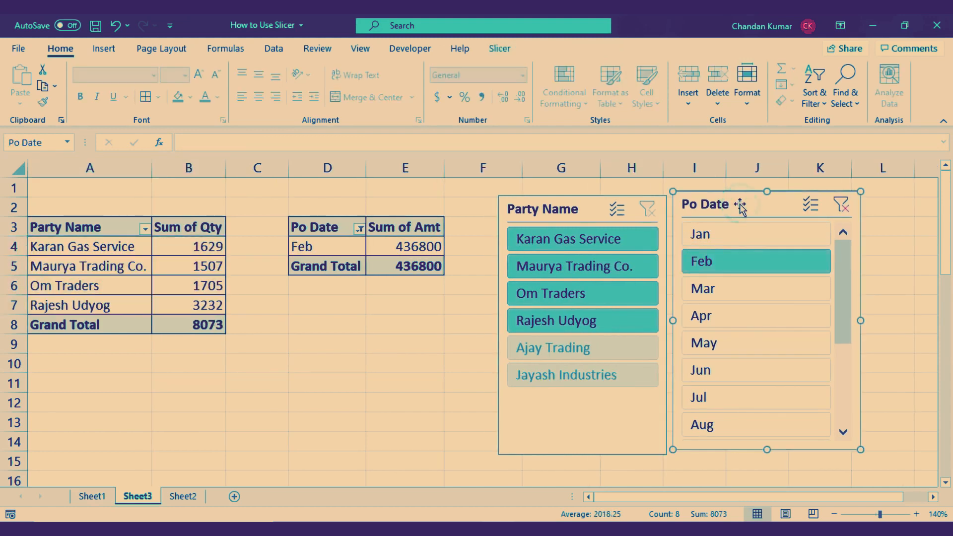
left_click(844, 207)
left_click_drag(713, 497, 738, 497)
left_click_drag(631, 203, 702, 209)
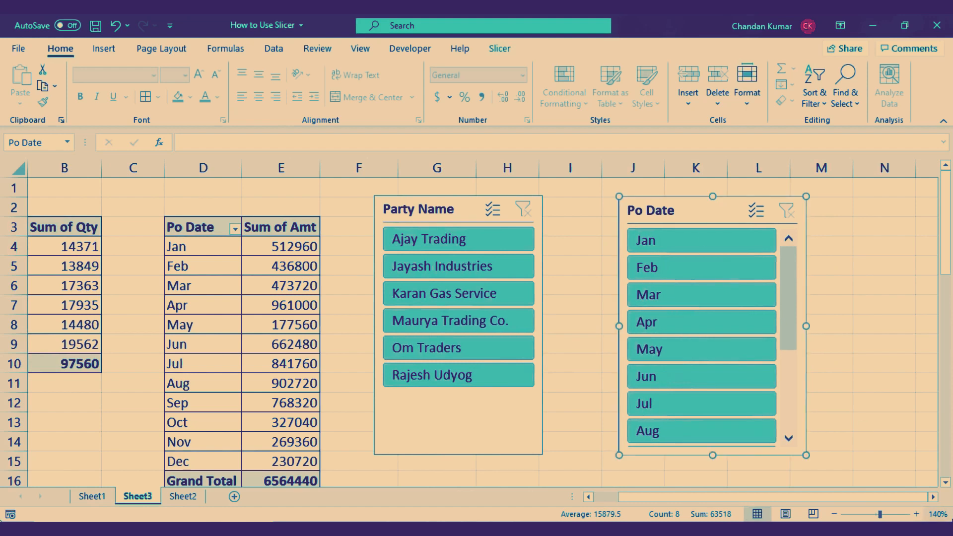
left_click(932, 497)
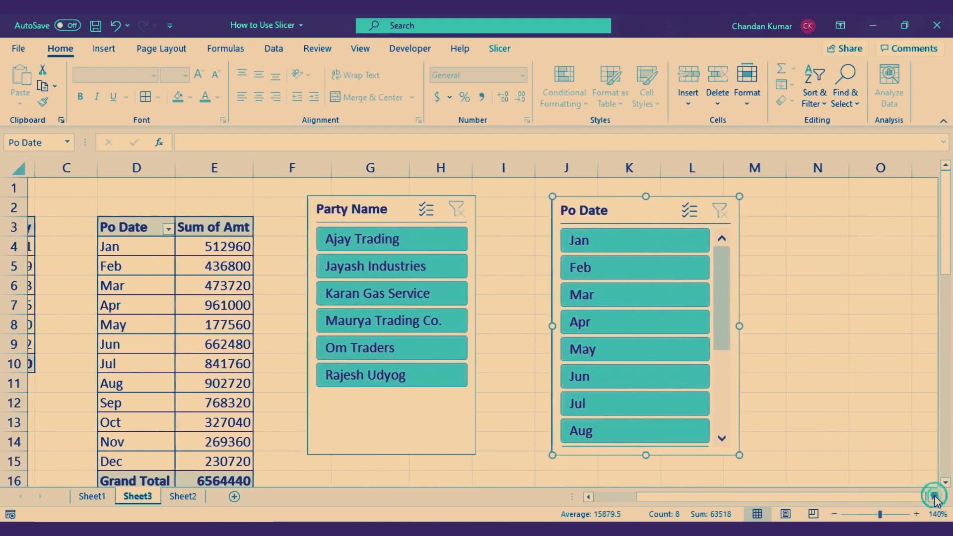
Step: Draw a rectangle about 3.09" high and 2.23" wide over the Po Date slicer, and shift it right to uncover the slicer's edge
left_click(501, 48)
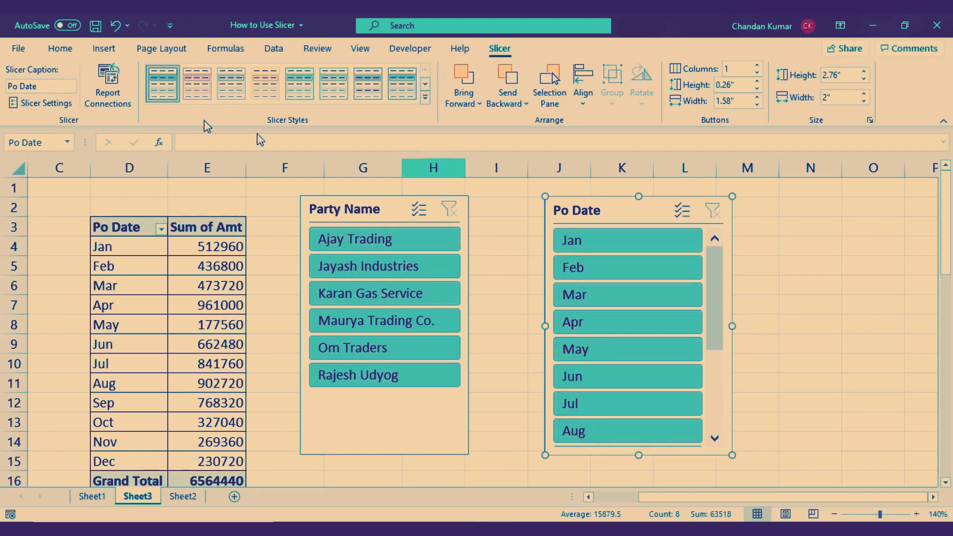
left_click(104, 49)
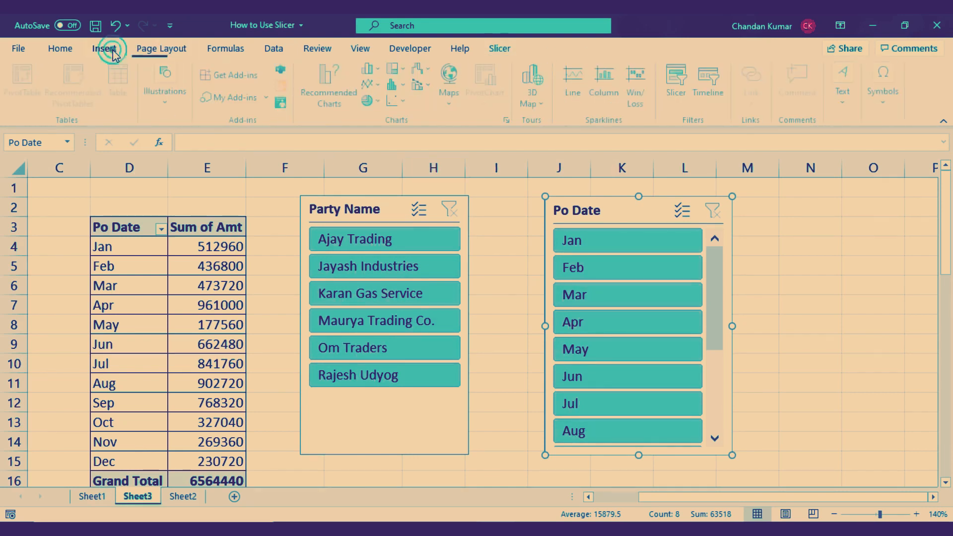
left_click(169, 97)
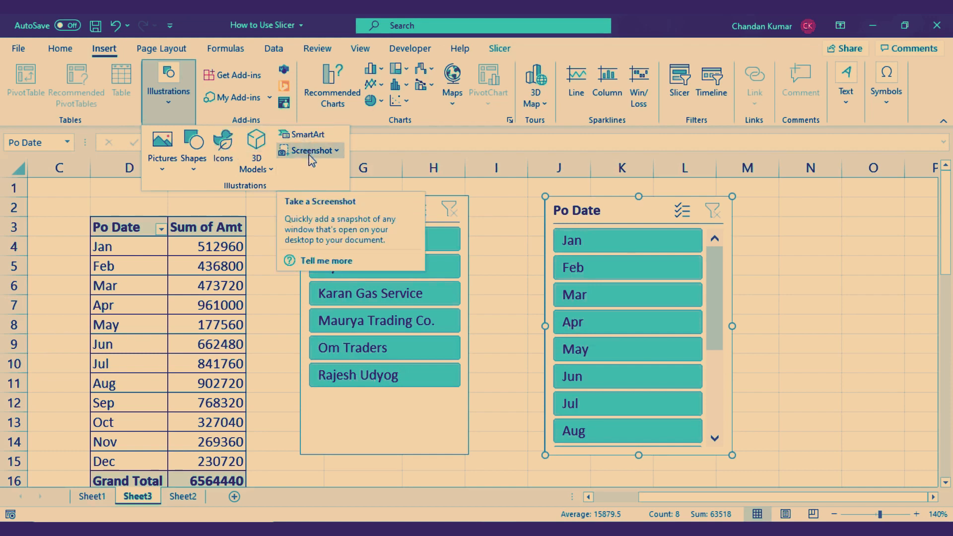
left_click(194, 159)
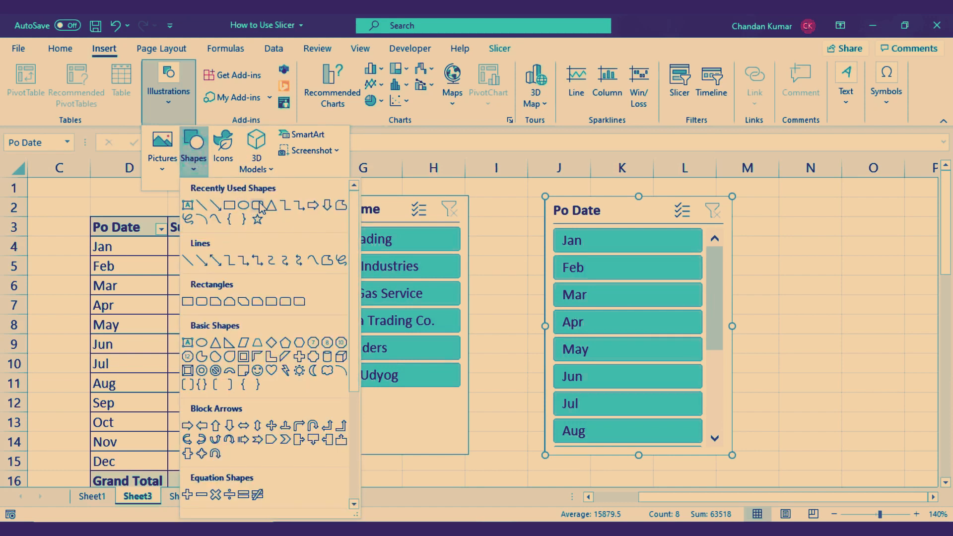
left_click(228, 205)
left_click_drag(537, 183, 747, 473)
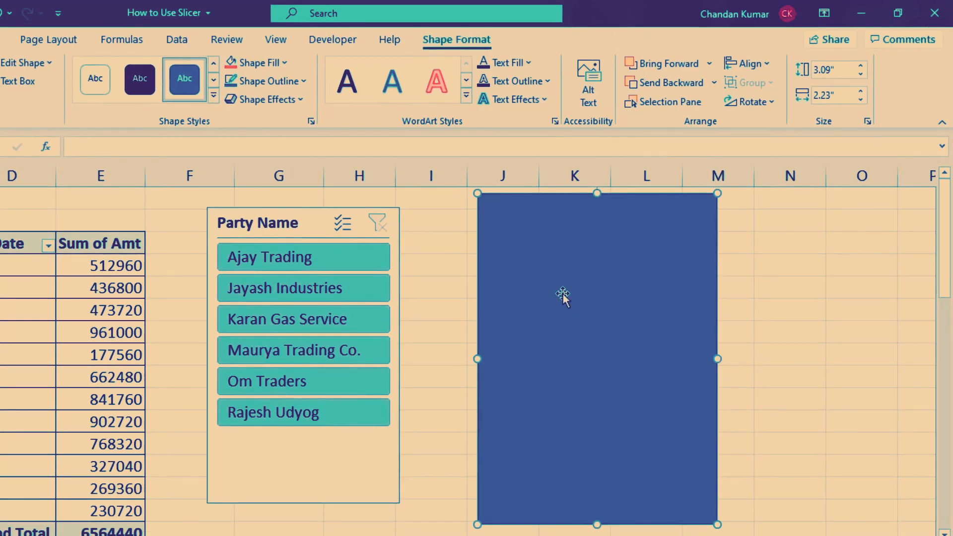
left_click_drag(532, 303, 576, 303)
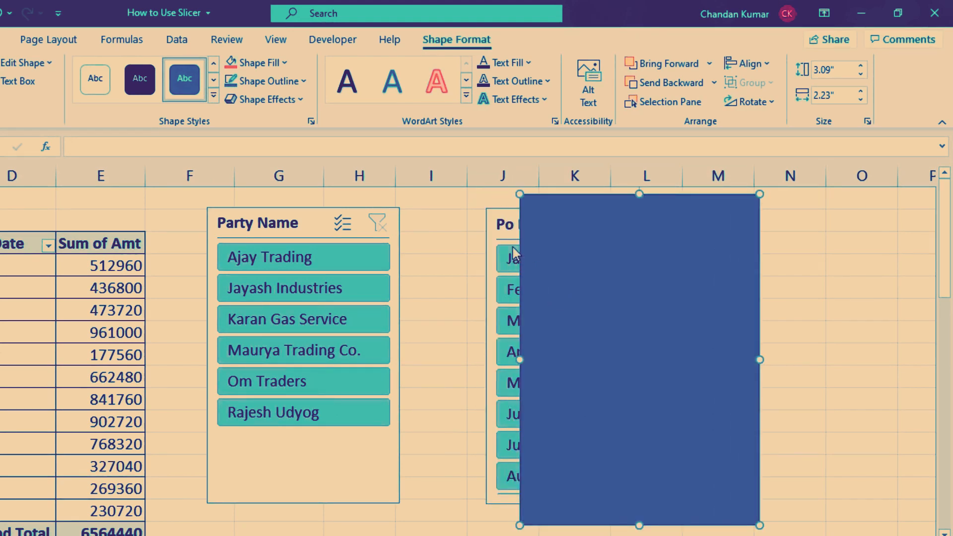
Step: Bring the Po Date slicer in front of the rectangle and centre it on the rectangle as a backdrop
left_click(502, 226)
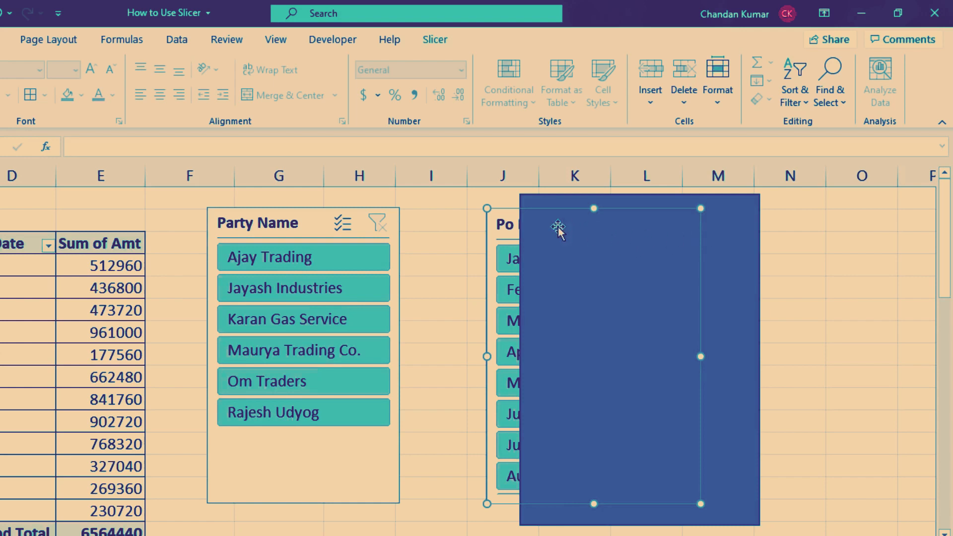
left_click(507, 221)
left_click(434, 41)
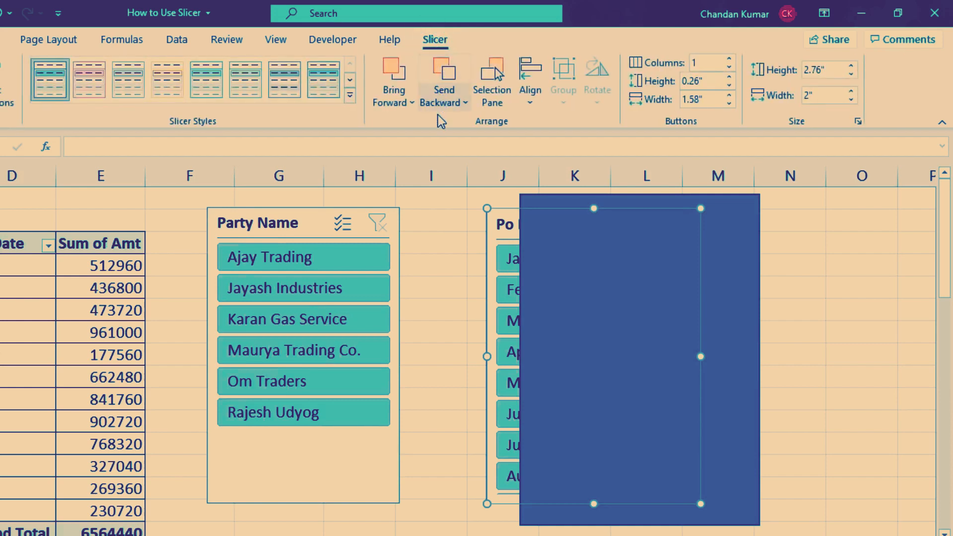
left_click(391, 68)
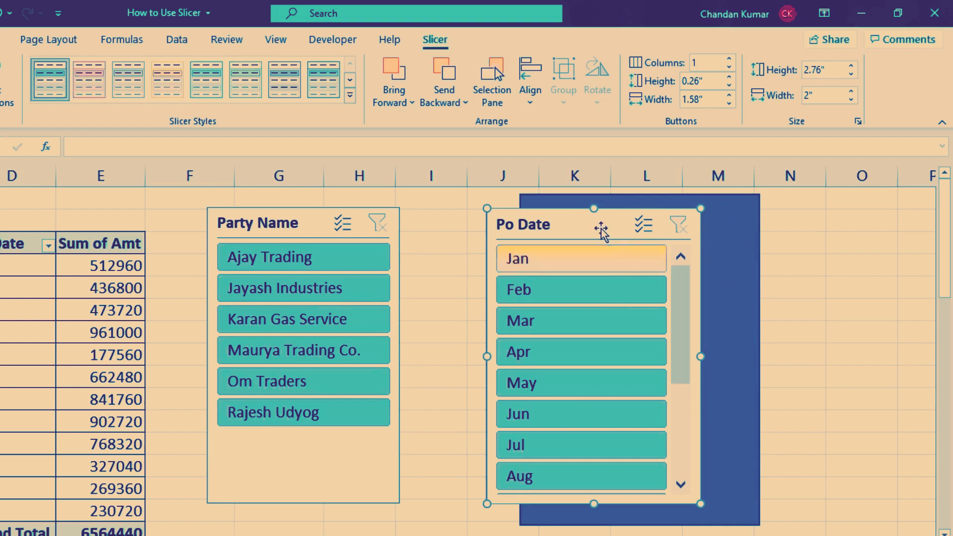
left_click_drag(604, 225, 638, 222)
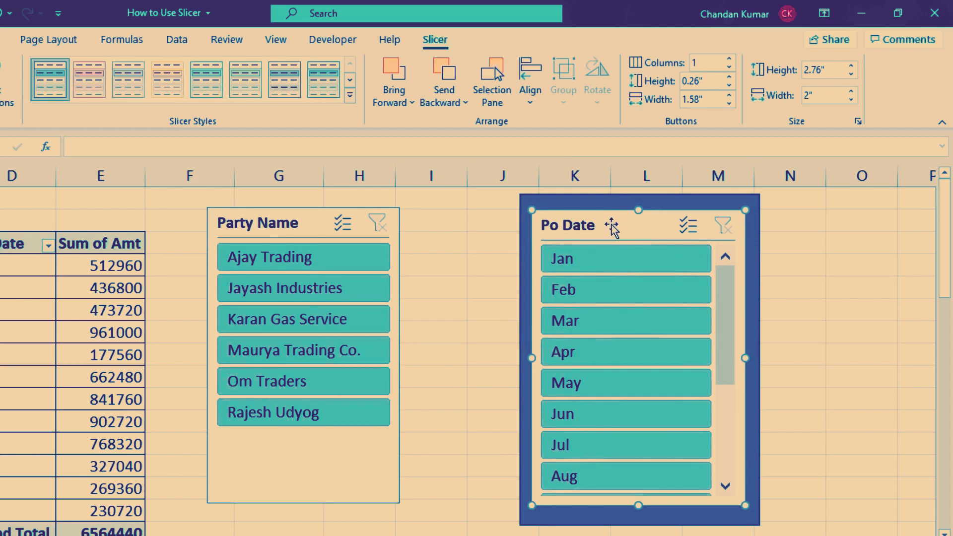
mouse_move(619, 222)
left_mouse_down()
mouse_move(630, 223)
mouse_move(621, 226)
left_mouse_up()
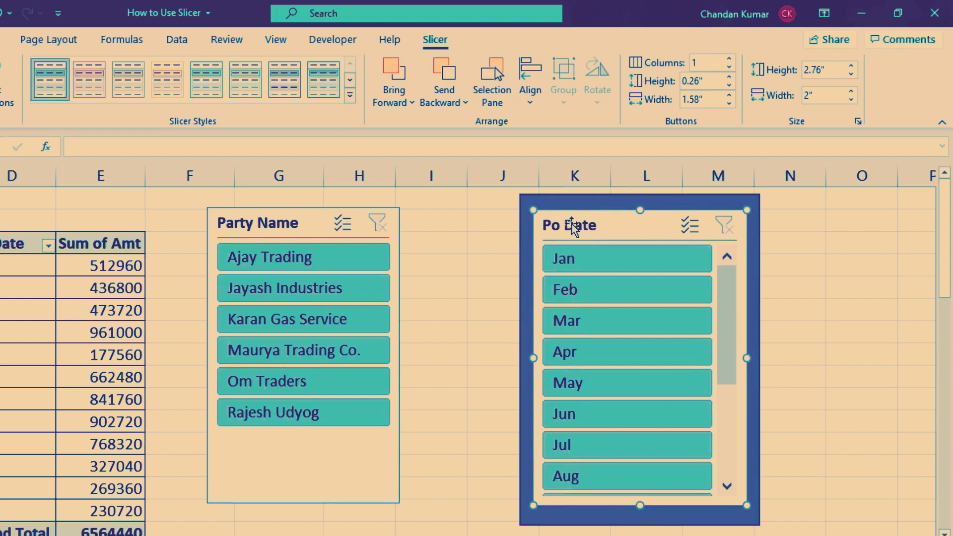
Step: Send the Po Date slicer behind the rectangle and bring it back in front
left_click(449, 73)
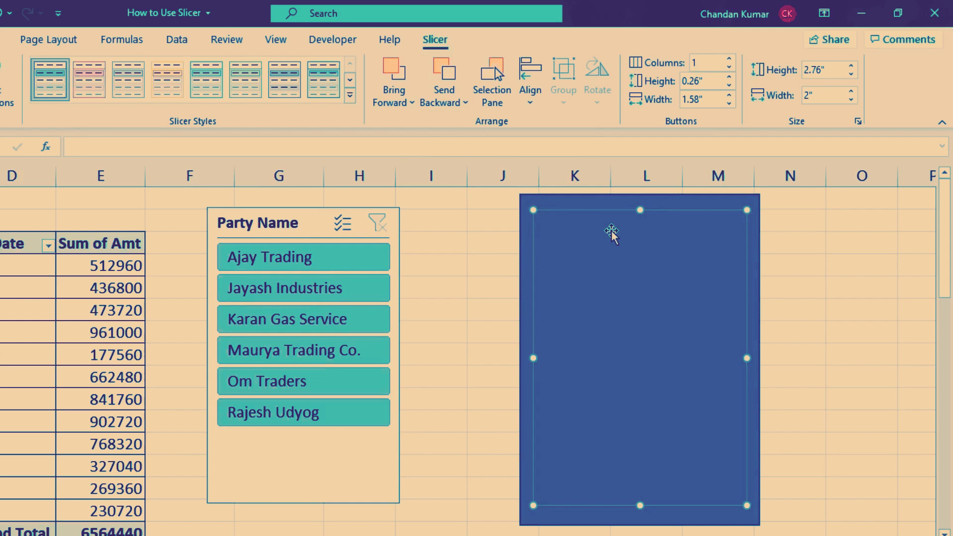
left_click(394, 75)
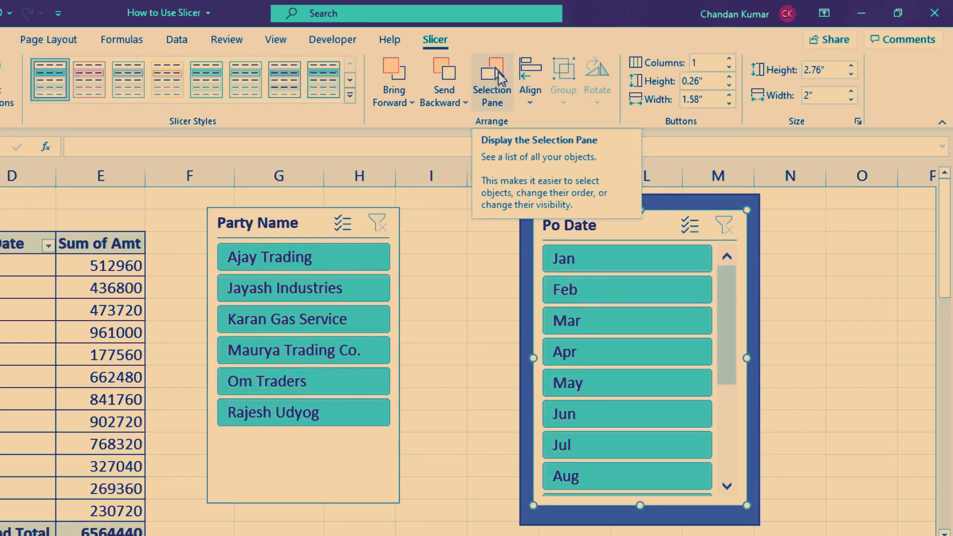
Step: Review the list of objects on the sheet and their stacking order in the Selection Pane
left_click(498, 79)
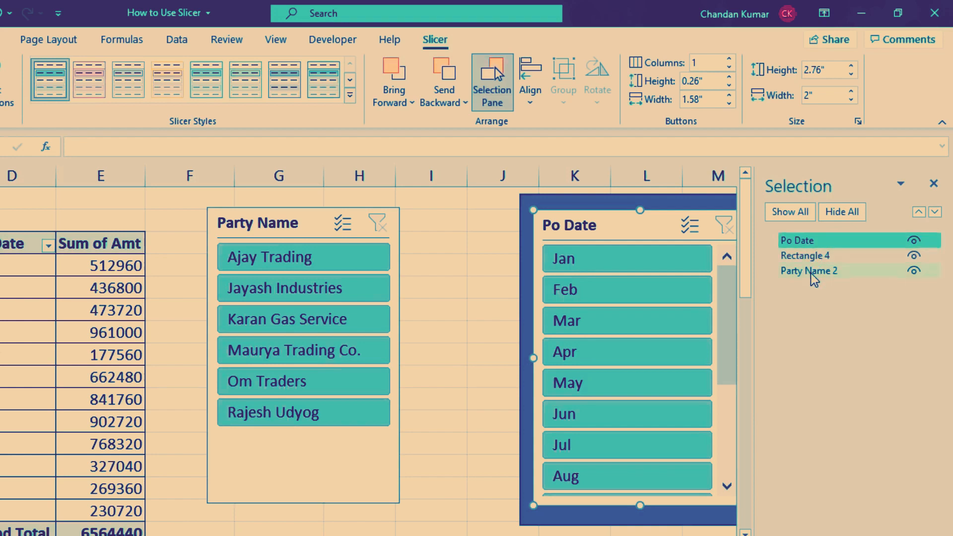
left_click(814, 243)
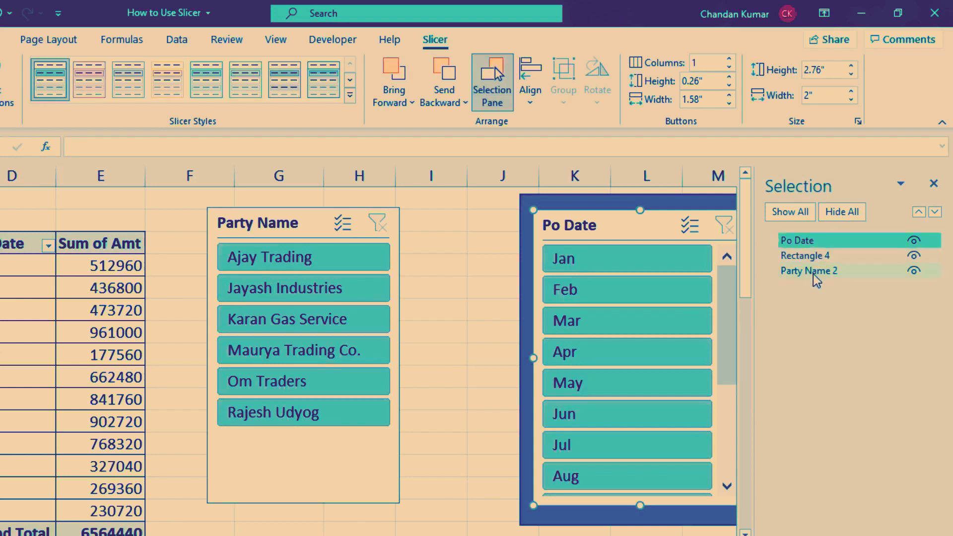
left_click(933, 184)
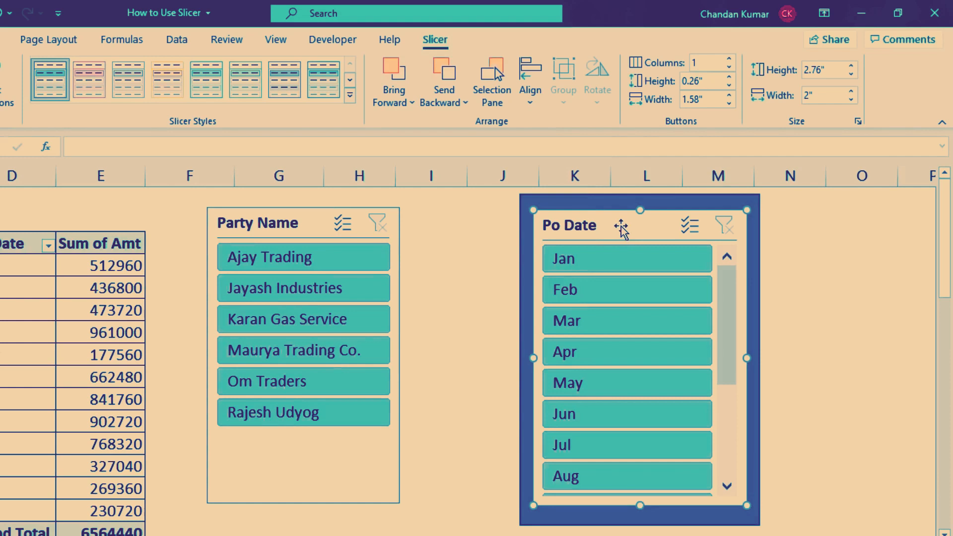
Step: Pull the Po Date slicer off the rectangle, shift the rectangle slightly left, and place the slicer back over it
left_click_drag(606, 226, 692, 226)
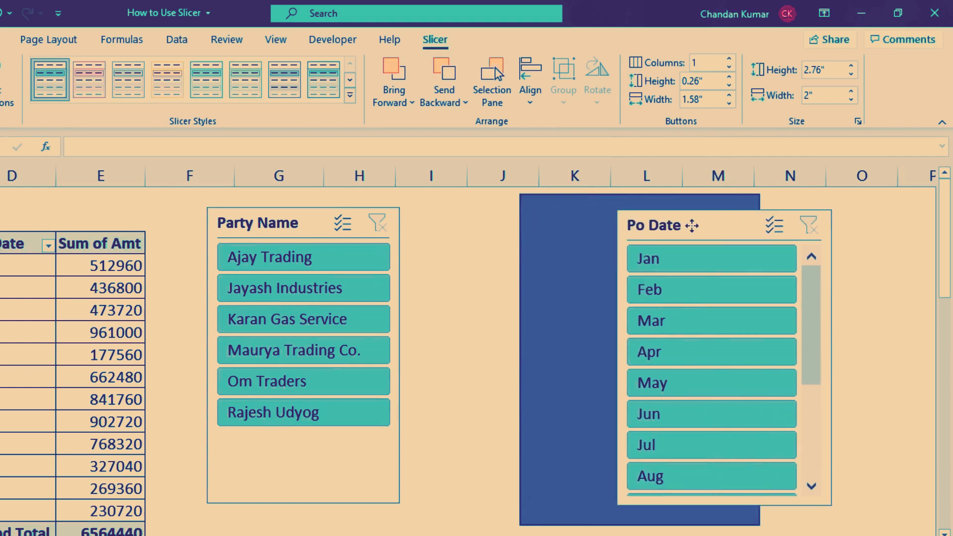
left_click(561, 213)
left_click_drag(541, 212, 514, 212)
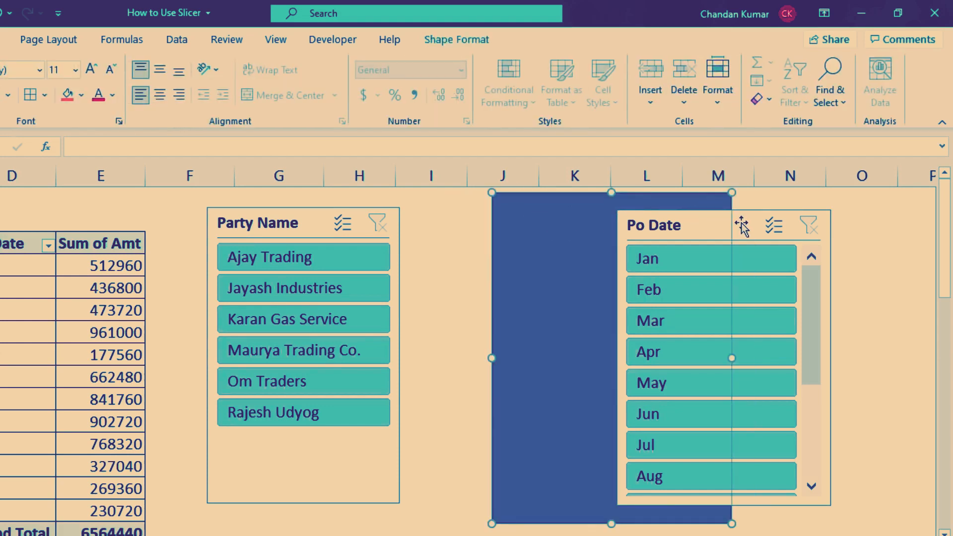
left_click(703, 226)
left_click_drag(689, 225, 619, 228)
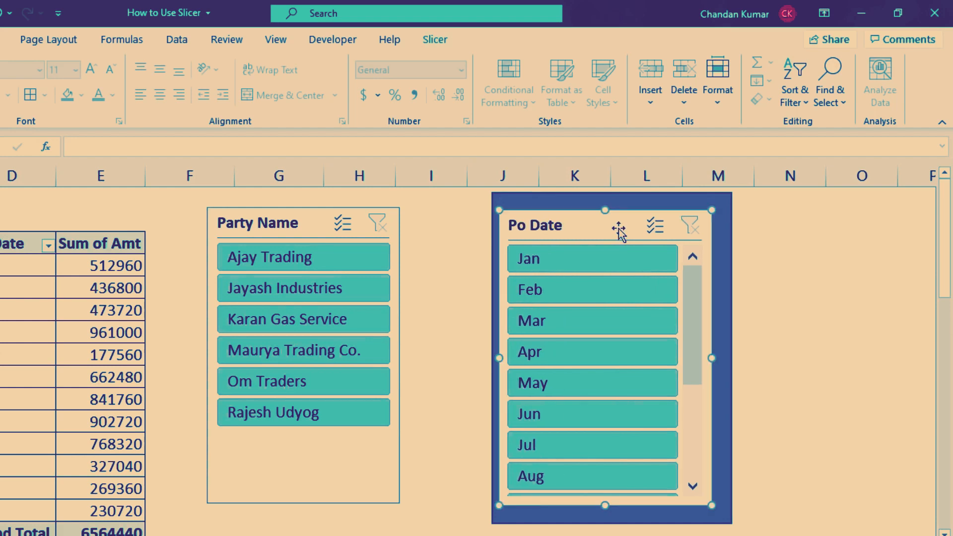
Step: Nudge the Po Date slicer right and left across the rectangle, and reposition it inside the rectangle's borders
key("Right")
key("Right")
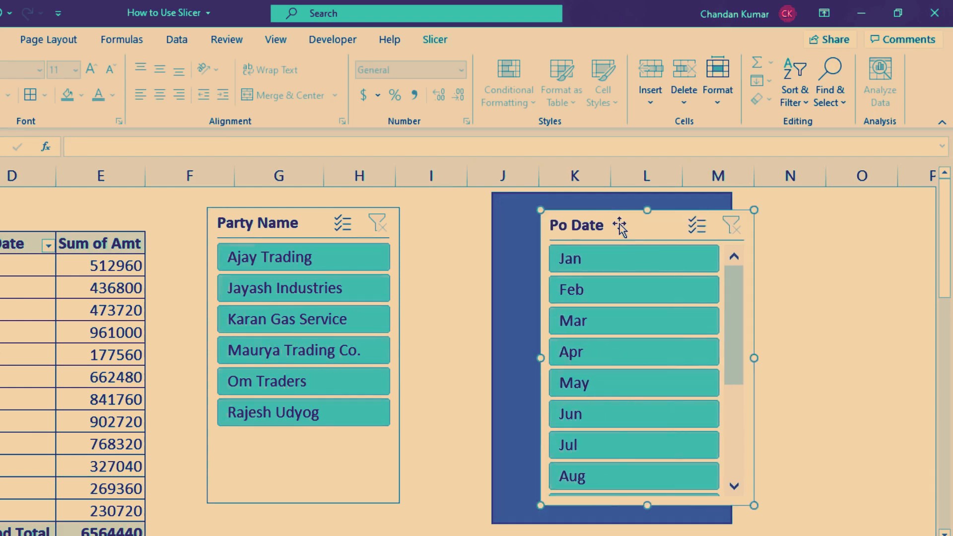
key("Left")
key("Left")
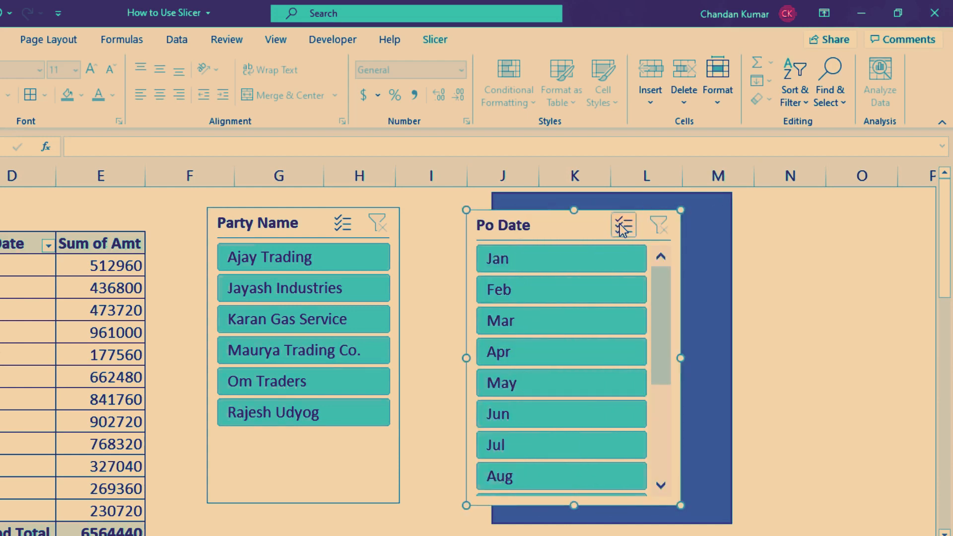
left_click_drag(564, 228, 600, 229)
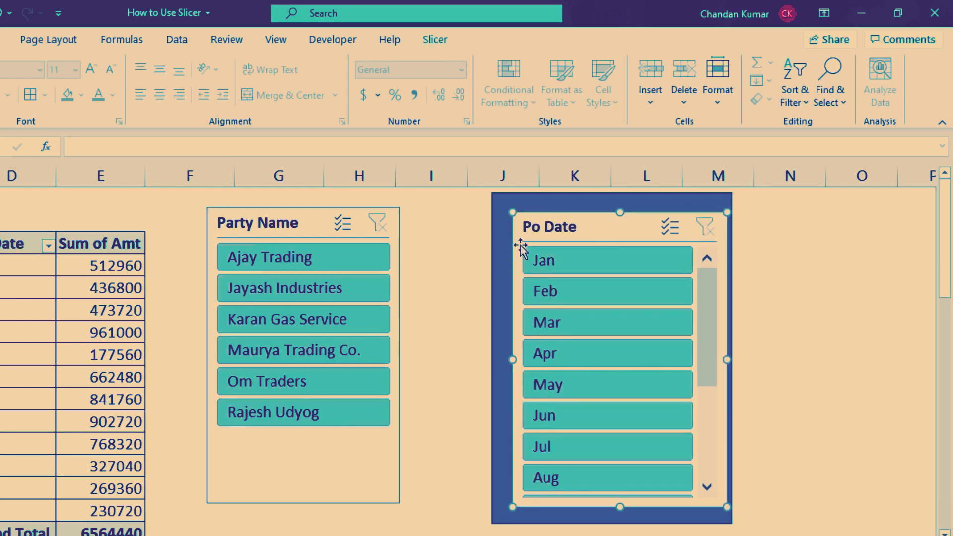